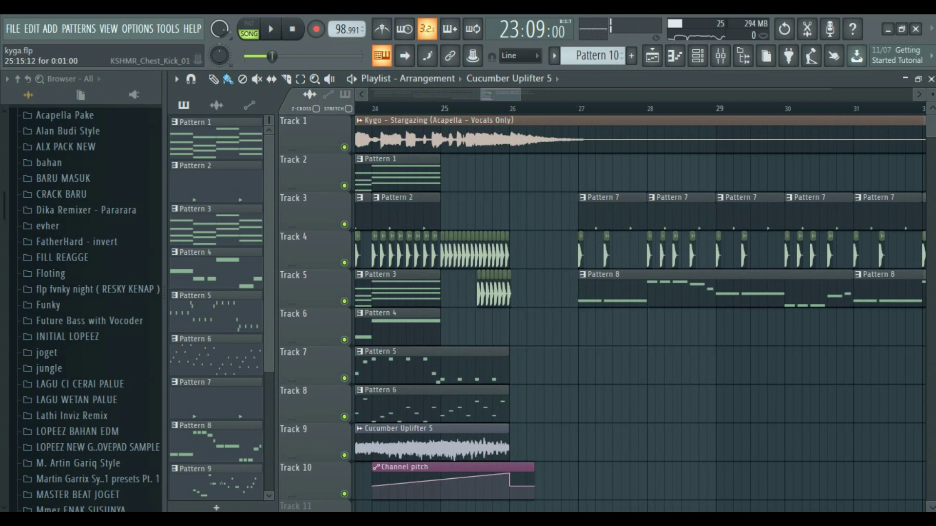
Step: Make the kick clip just before bar 27 on Track 4 unique and reverse its sample
scroll(572, 173, up, 4)
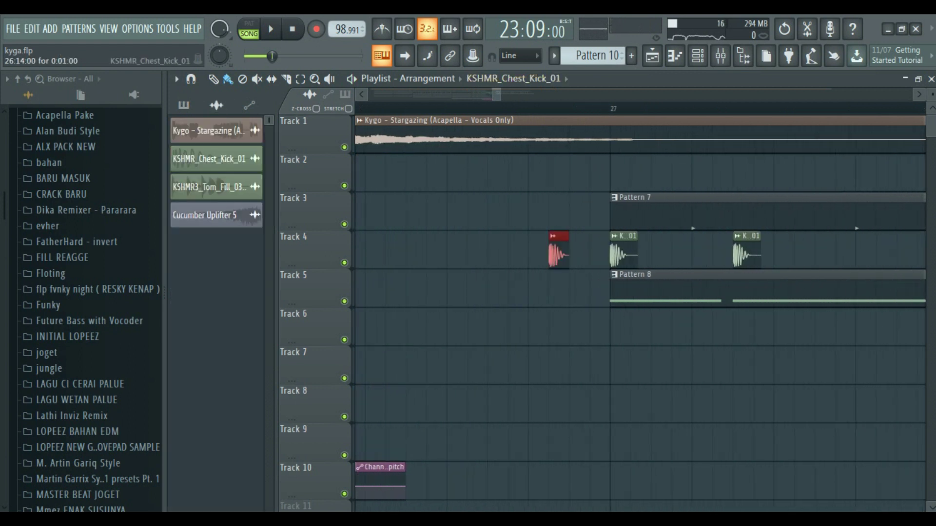
right_click(554, 240)
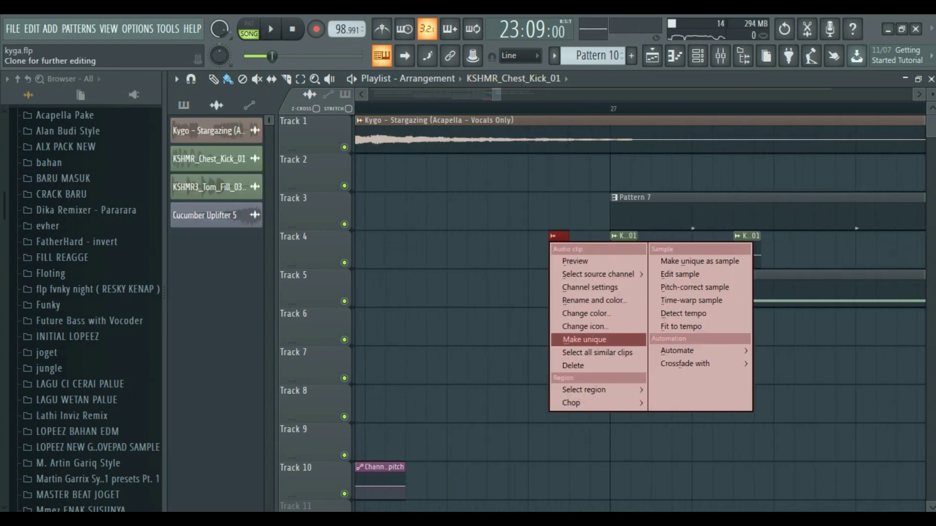
click(585, 339)
double_click(558, 249)
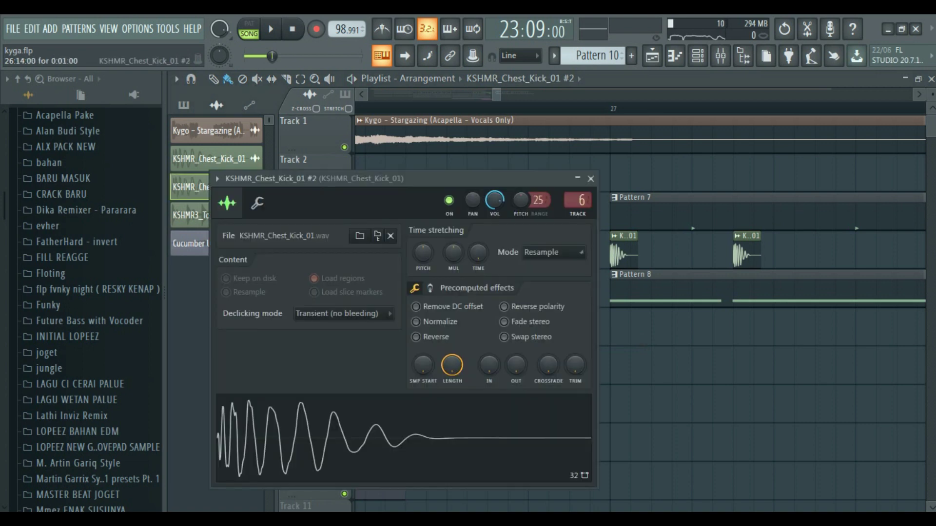
click(416, 337)
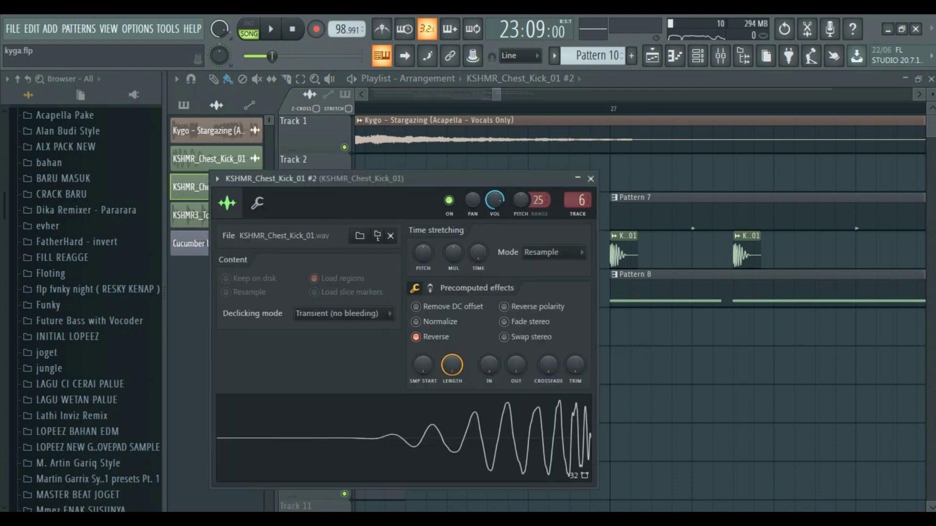
click(590, 179)
Step: Lengthen the reversed kick clip on Track 4 to include its full swell and shift it closer to bar 27
drag(497, 94, 487, 94)
scroll(640, 312, down, 3)
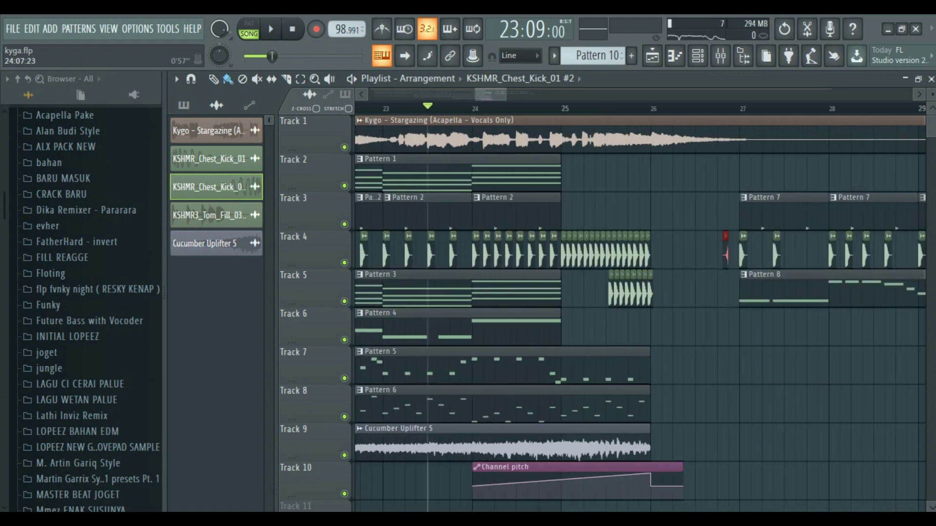
scroll(766, 312, up, 5)
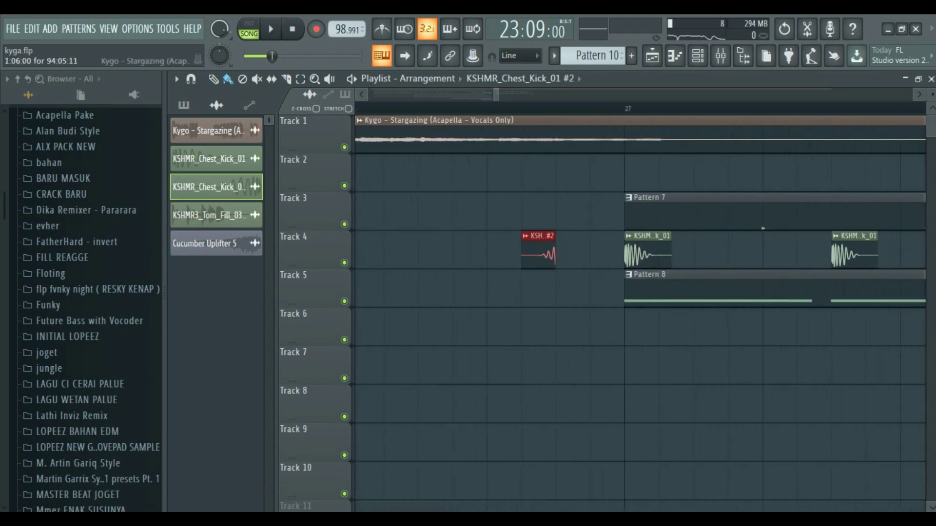
drag(554, 253, 578, 254)
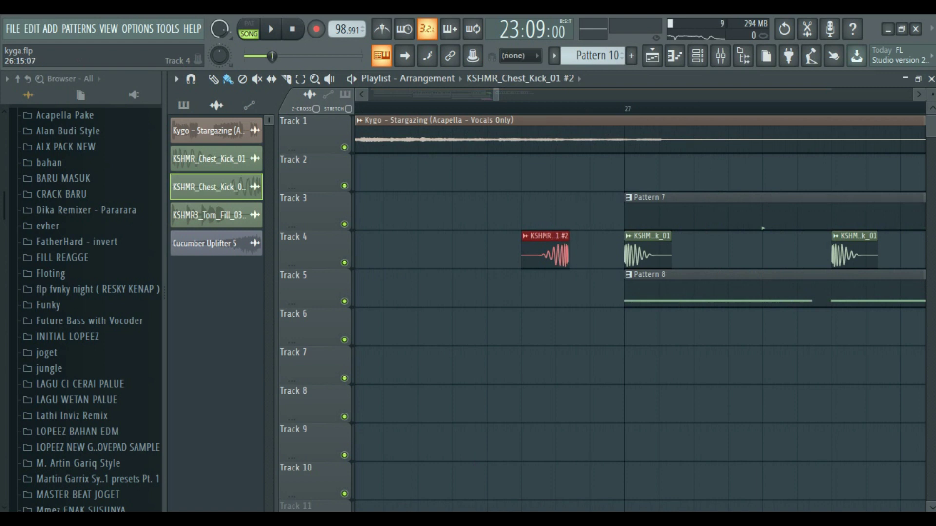
mouse_move(557, 253)
mouse_down()
mouse_move(582, 253)
mouse_move(571, 254)
mouse_up()
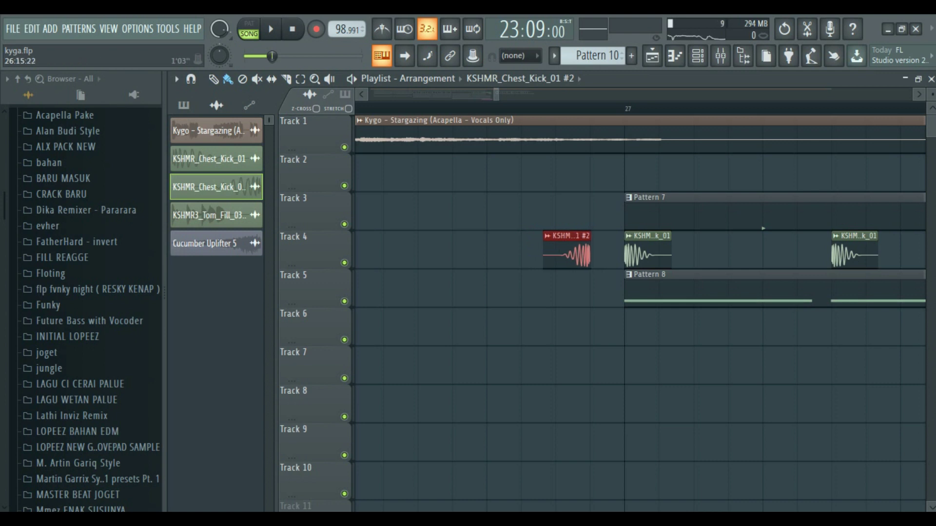
Step: Try to trim the silent tail off the reversed kick clip on Track 4 and undo the edits
scroll(585, 253, up, 4)
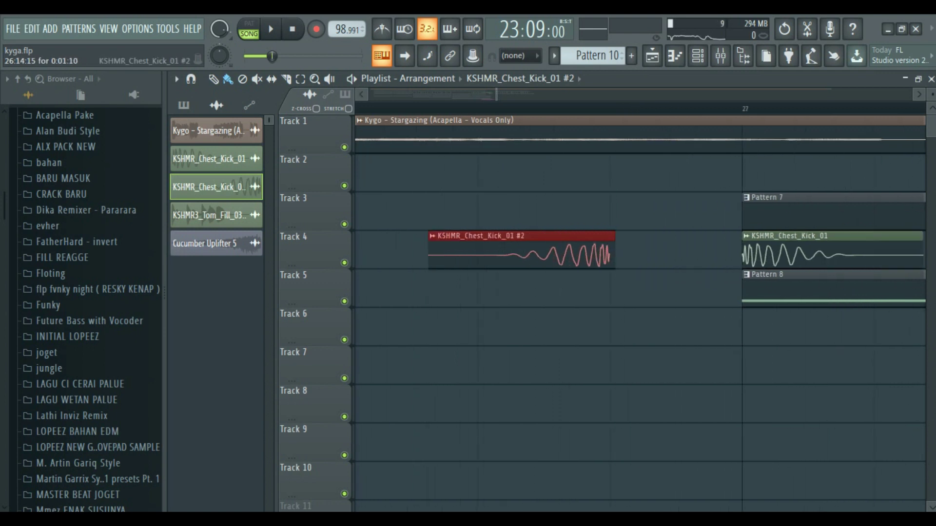
drag(615, 250, 610, 250)
right_click(602, 251)
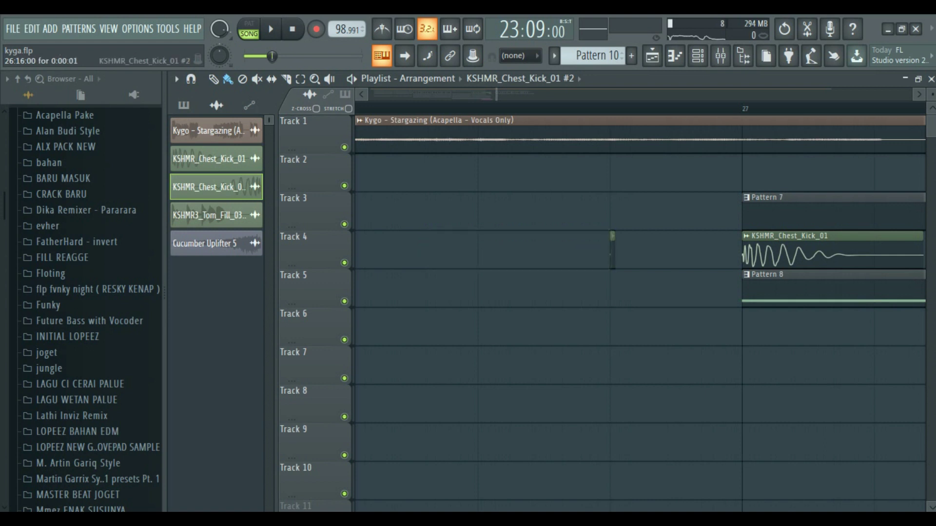
key(ctrl+alt+z)
key(ctrl+alt+z)
Step: Move the reversed kick clip on Track 4 further towards bar 27 and start song playback
drag(538, 246, 583, 246)
key(space)
scroll(515, 108, down, 6)
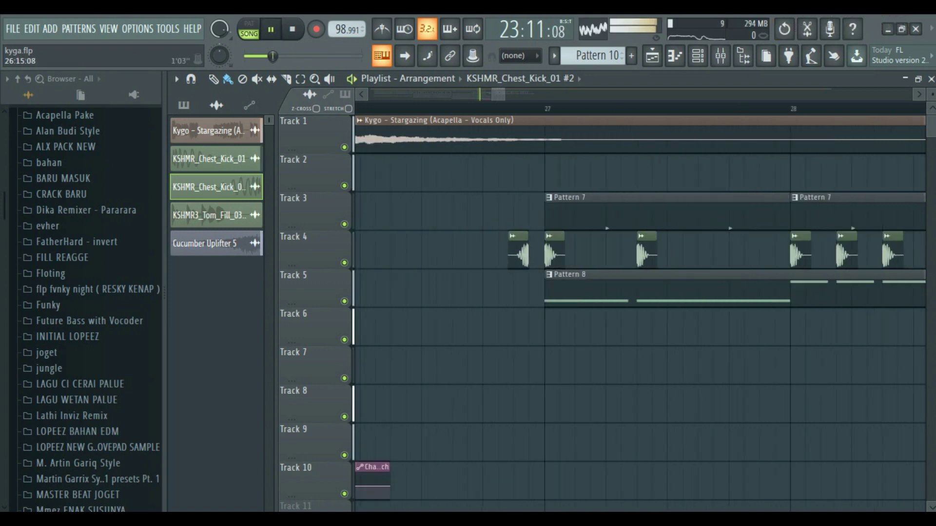
Step: Play the transition from just before bar 27 and delete the reversed kick clip from Track 4
click(508, 108)
scroll(508, 108, up, 1)
scroll(507, 108, up, 4)
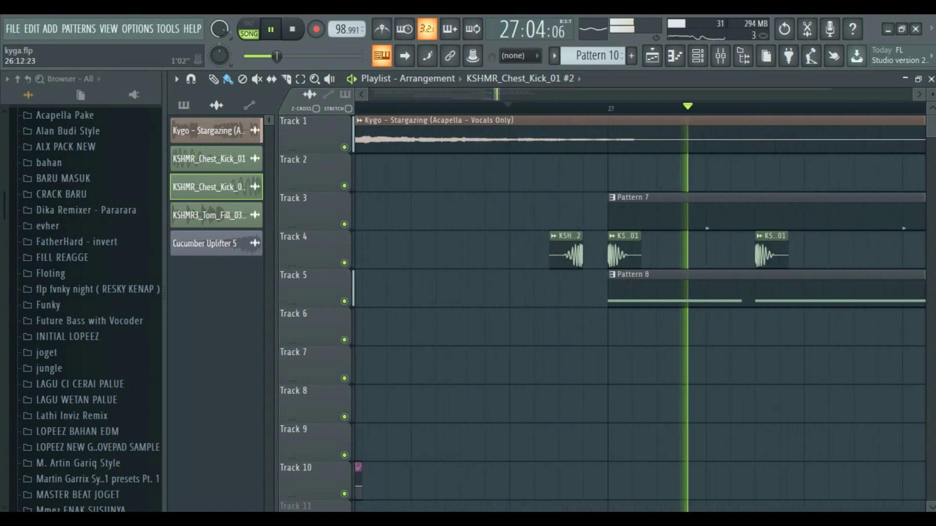
scroll(507, 108, down, 3)
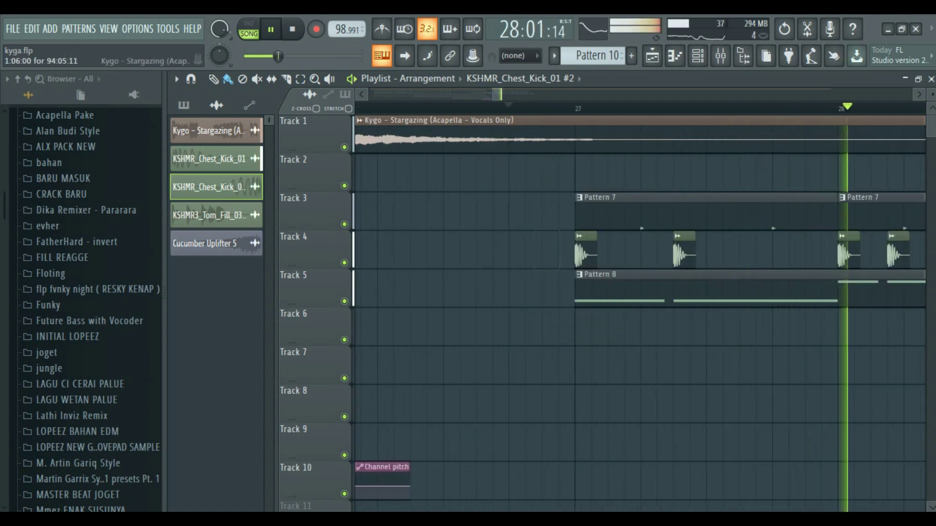
Step: Play the song from just before bar 25 to check the build-up and the gap before bar 27
scroll(634, 292, down, 5)
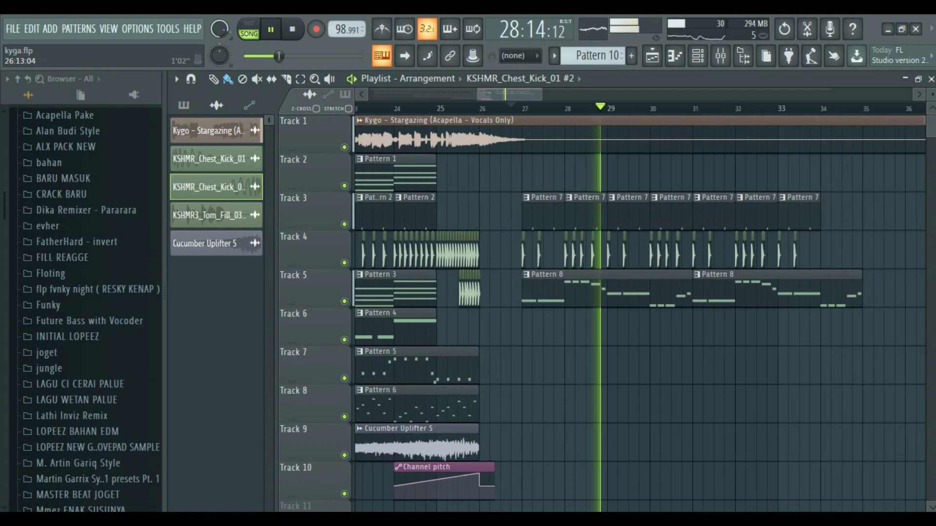
scroll(634, 293, up, 3)
key(space)
scroll(634, 293, down, 3)
key(space)
key(space)
click(434, 107)
key(space)
scroll(434, 107, up, 2)
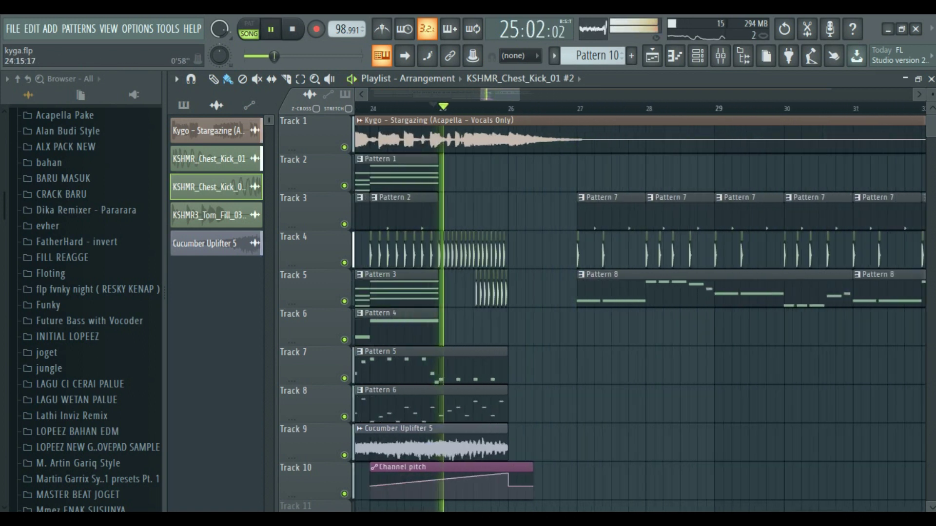
scroll(435, 108, down, 4)
scroll(434, 107, up, 4)
scroll(434, 107, up, 3)
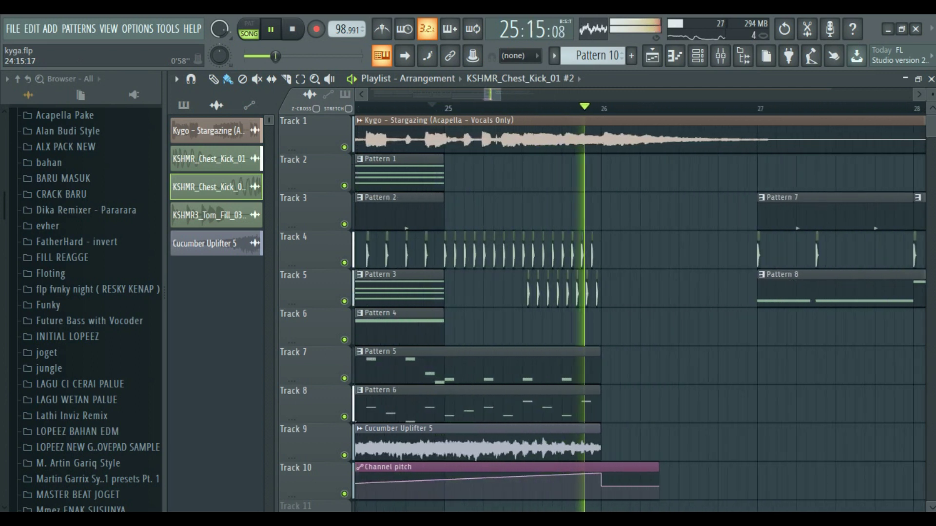
scroll(435, 107, down, 5)
scroll(510, 107, up, 2)
key(space)
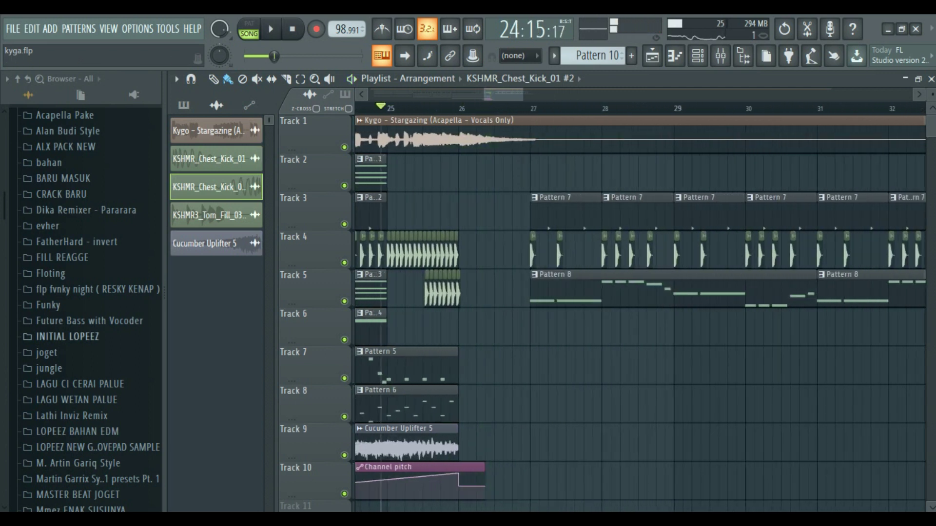
Step: Open the LOPEEZ BAHAN EDM sample folder and preview fill samples, including FILL TOM 2 LOPEEZ and EFB1_TomFill_1_140bpm
scroll(78, 292, down, 6)
scroll(78, 264, up, 3)
click(77, 287)
click(69, 402)
click(62, 430)
click(69, 401)
click(62, 358)
click(72, 372)
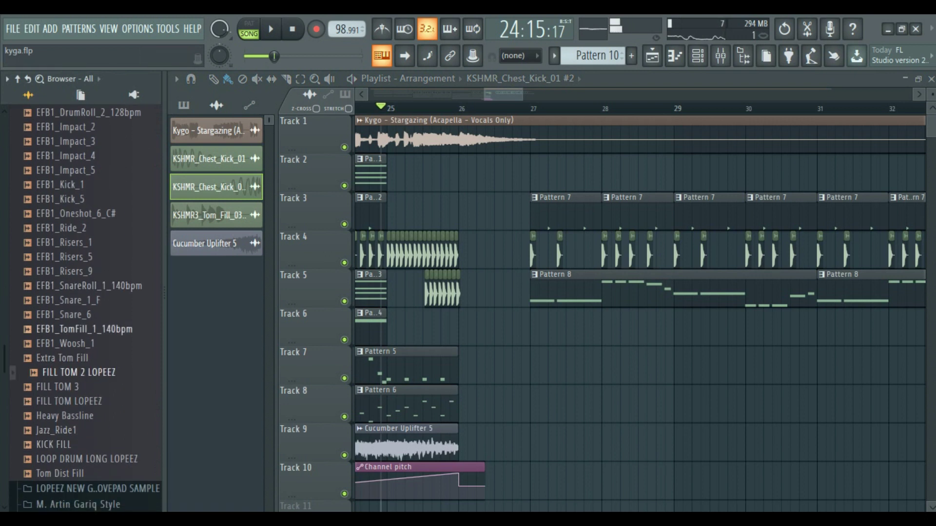
click(84, 329)
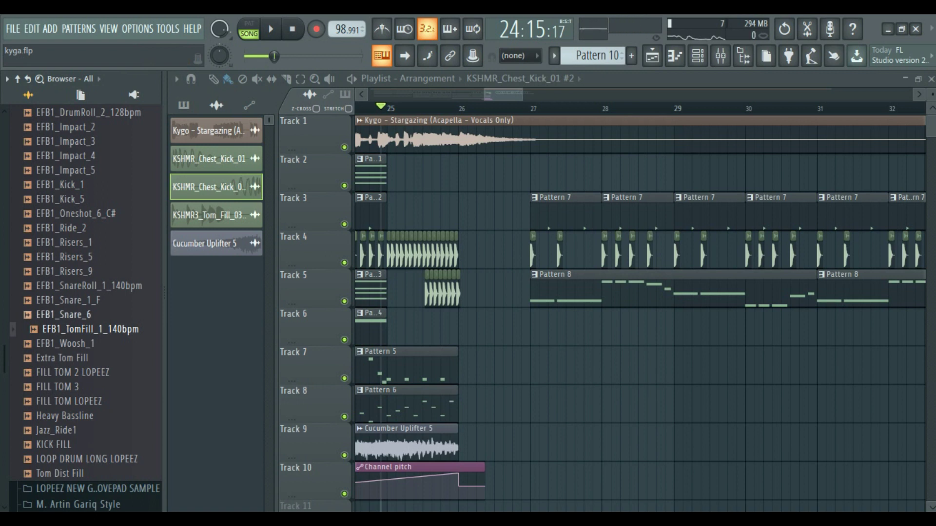
Step: Place the EFB1_TomFill_1_140bpm sample on Track 6 shortly before bar 27 and play the transition
drag(90, 329, 534, 328)
scroll(550, 293, up, 4)
key(space)
scroll(451, 292, down, 3)
scroll(450, 293, down, 2)
scroll(453, 293, down, 2)
scroll(453, 292, up, 3)
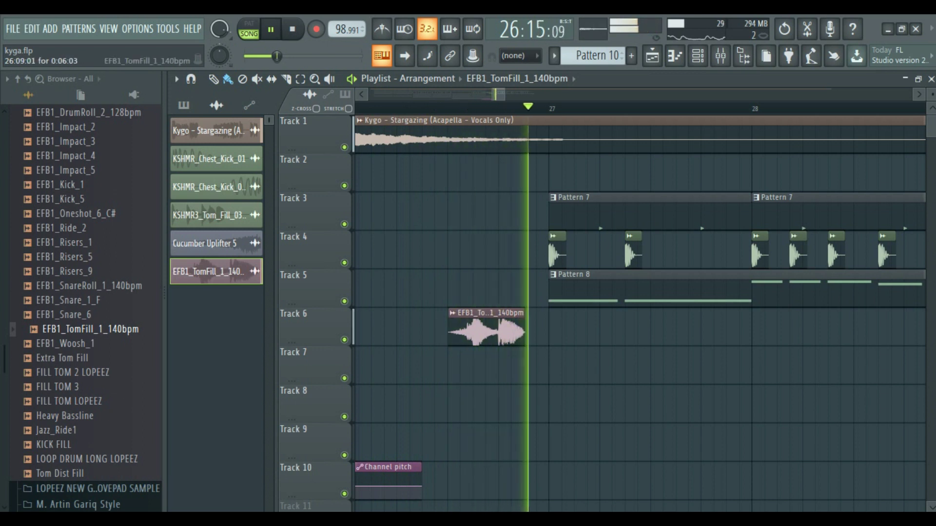
Step: Move the tom fill clip on Track 6 later so it leads into bar 27, and replay the transition
key(space)
drag(486, 328, 512, 328)
key(space)
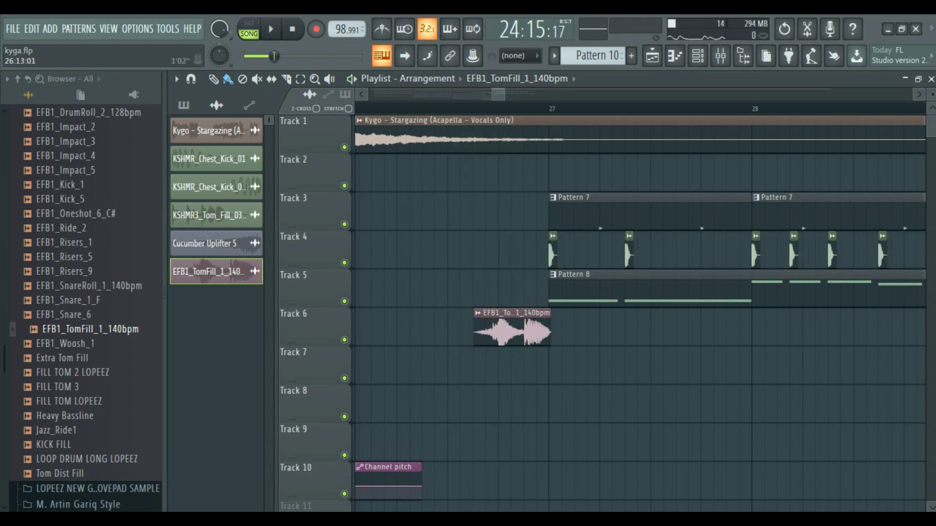
click(485, 108)
key(space)
scroll(485, 108, up, 2)
scroll(485, 109, up, 3)
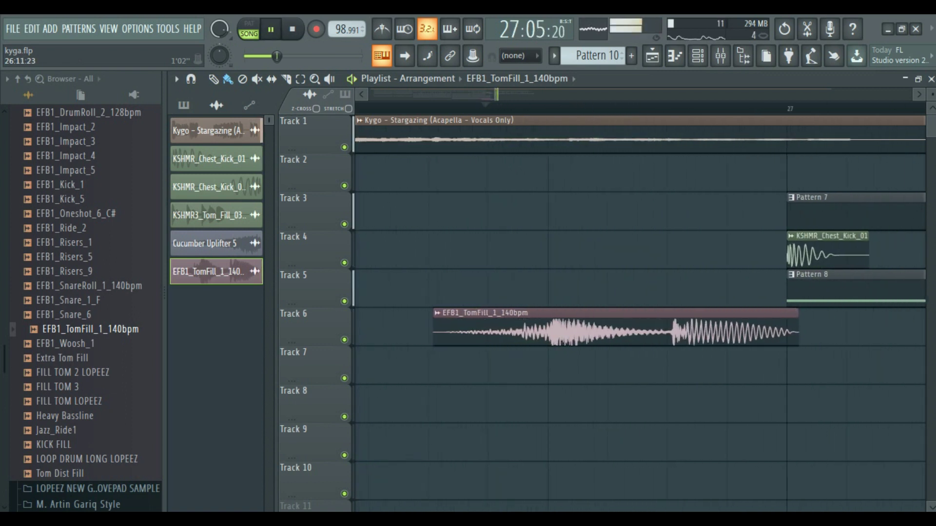
key(space)
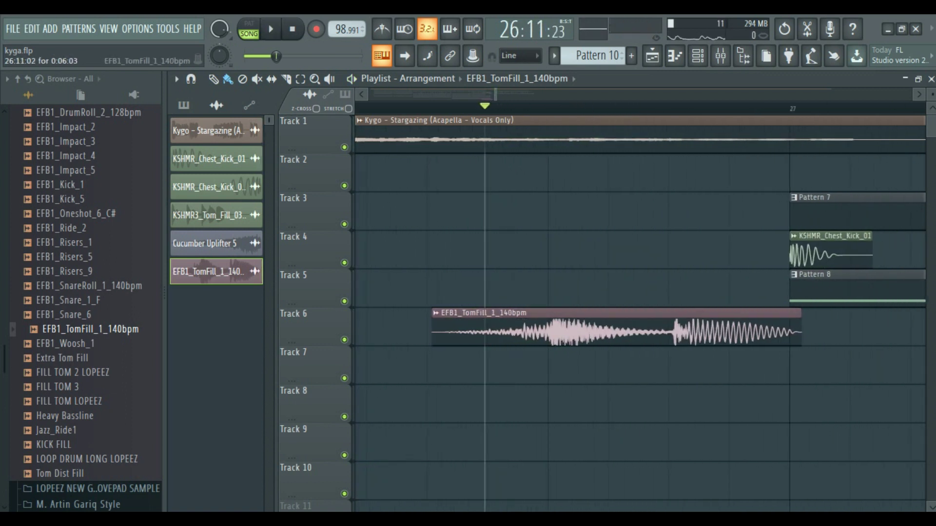
Step: Move the Track 6 tom fill to start at 26:11:00, trim its end to bar 27, and check its sample settings
drag(616, 332, 611, 333)
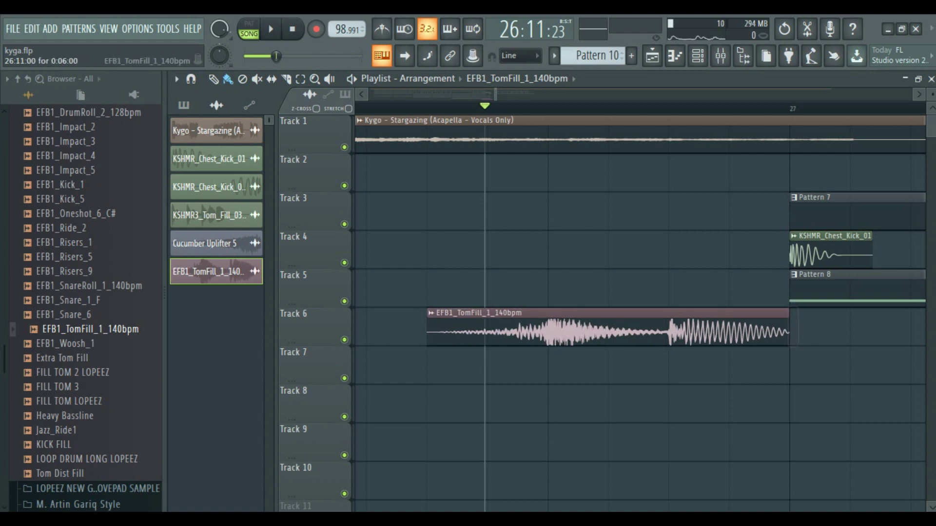
double_click(609, 313)
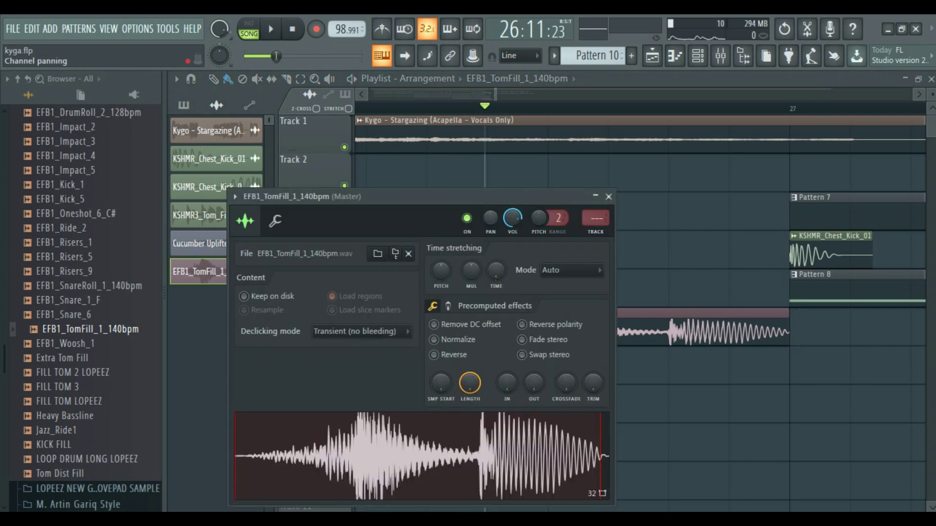
key(Escape)
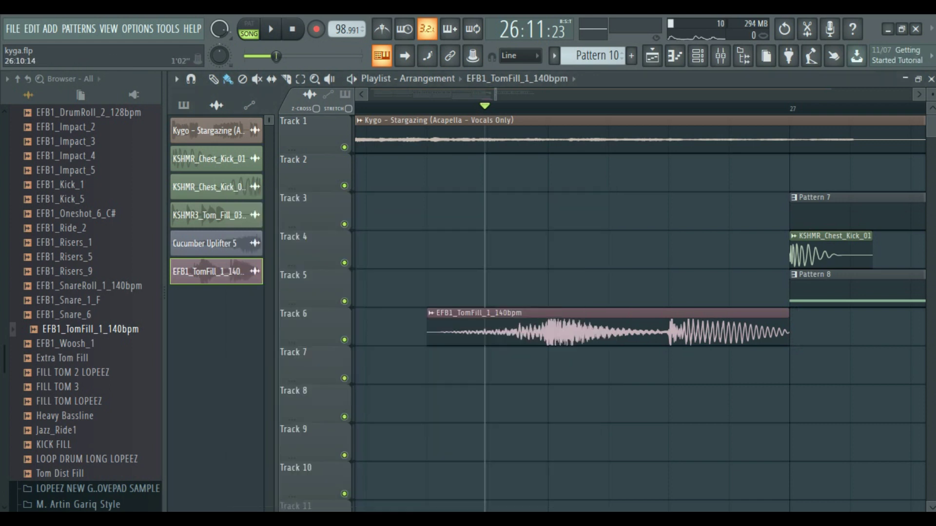
Step: Delete all Pattern 7 clips on Track 3 and all kick clips on Track 4 from bar 27 onward
scroll(402, 210, down, 8)
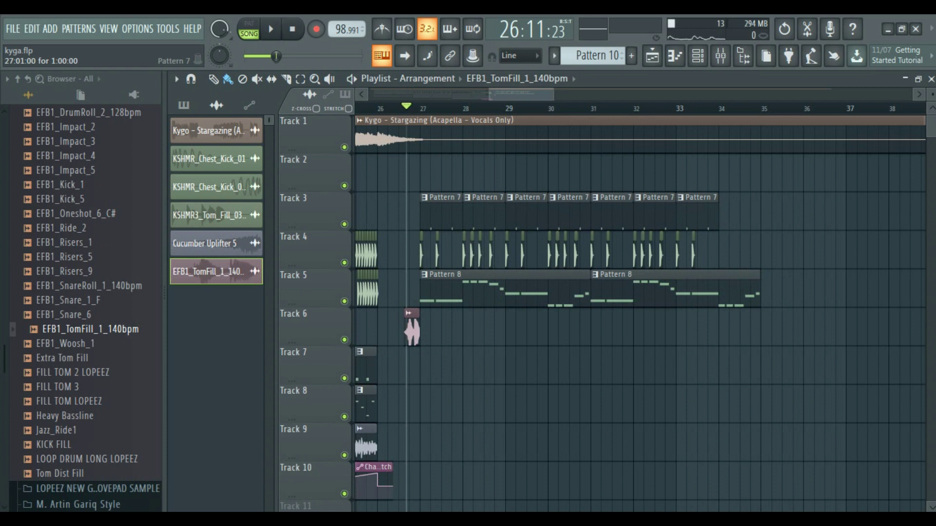
drag(442, 211, 717, 211)
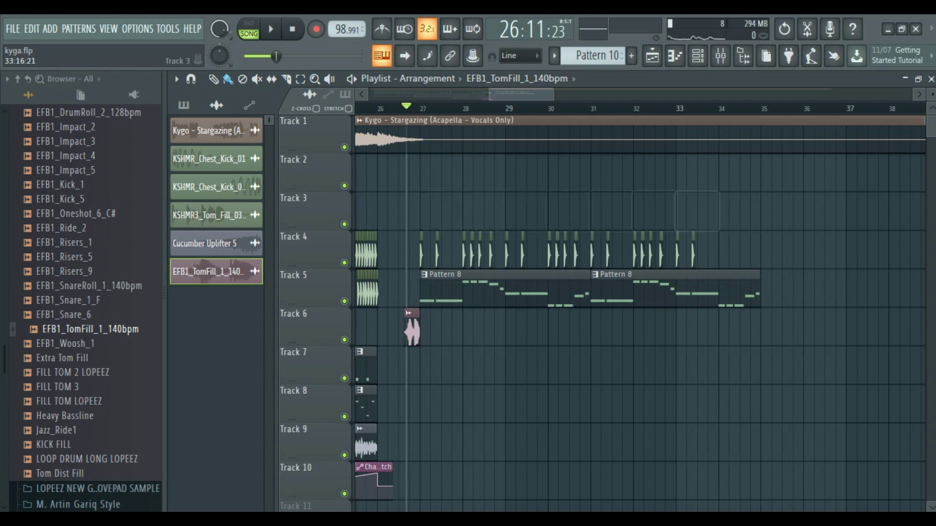
click(60, 184)
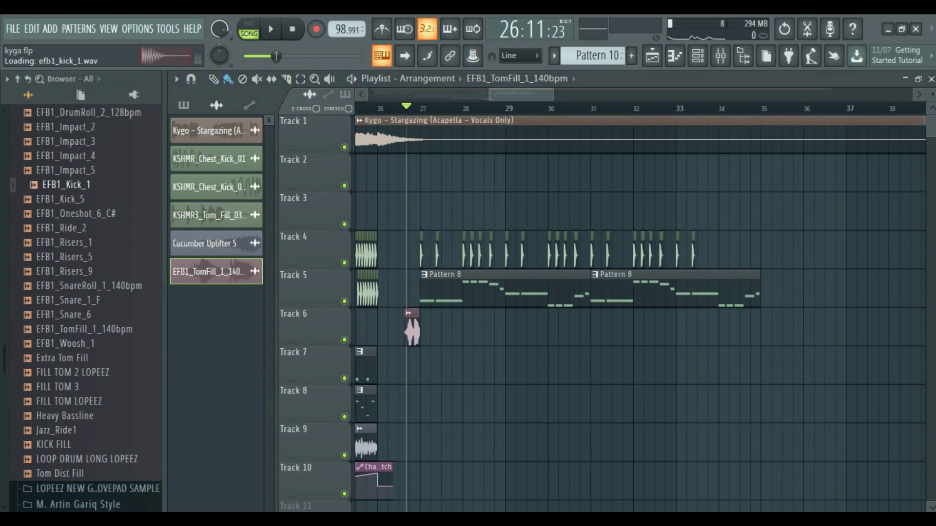
scroll(430, 210, up, 4)
scroll(433, 209, up, 1)
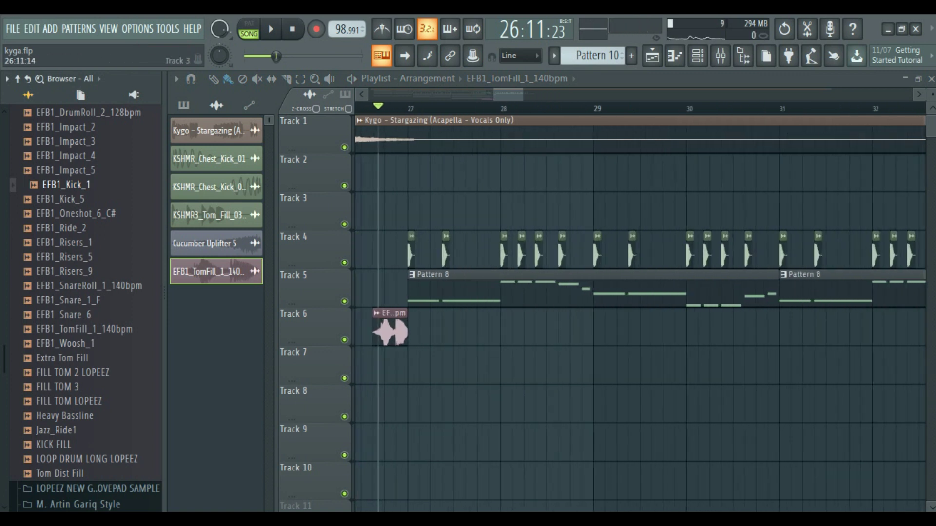
drag(388, 249, 929, 248)
scroll(634, 292, down, 3)
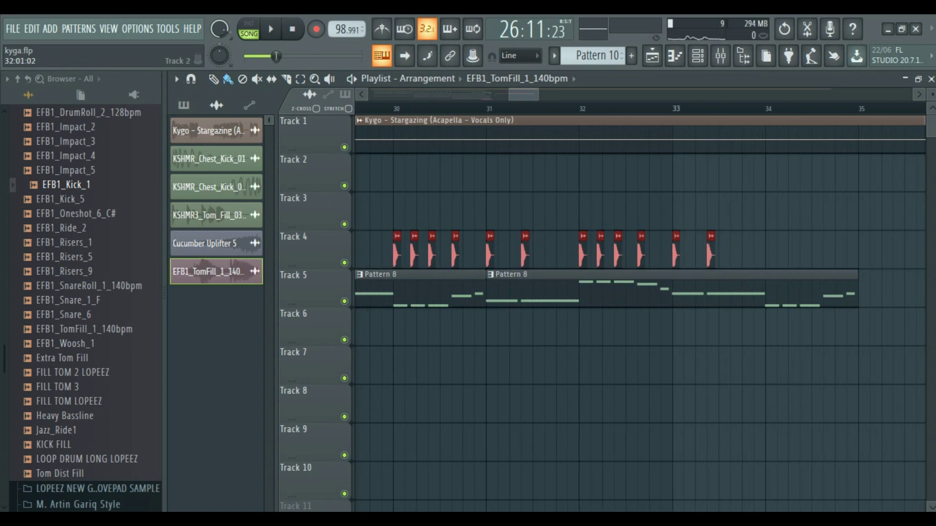
key(Delete)
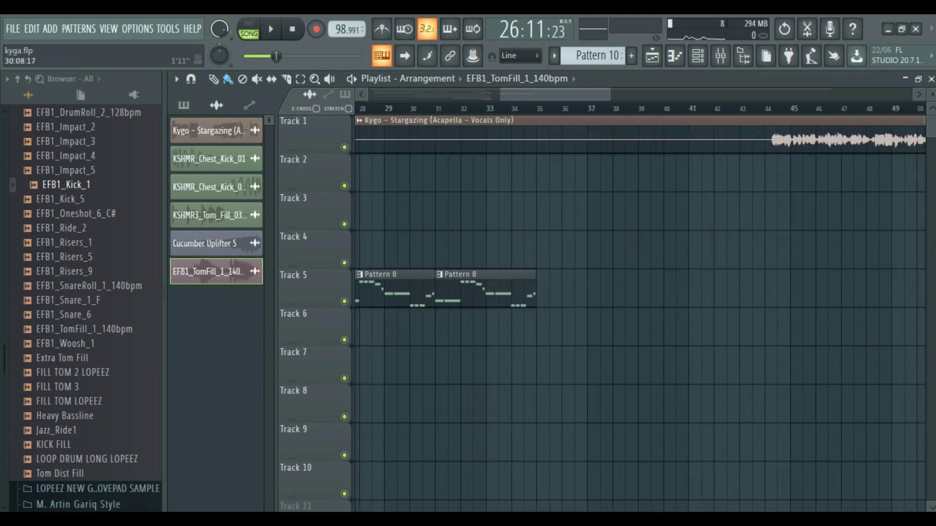
Step: Preview the EFB1 kick samples and place EFB1_Kick_5 on Track 4 at bar 27
scroll(423, 292, left, 2)
scroll(441, 292, up, 2)
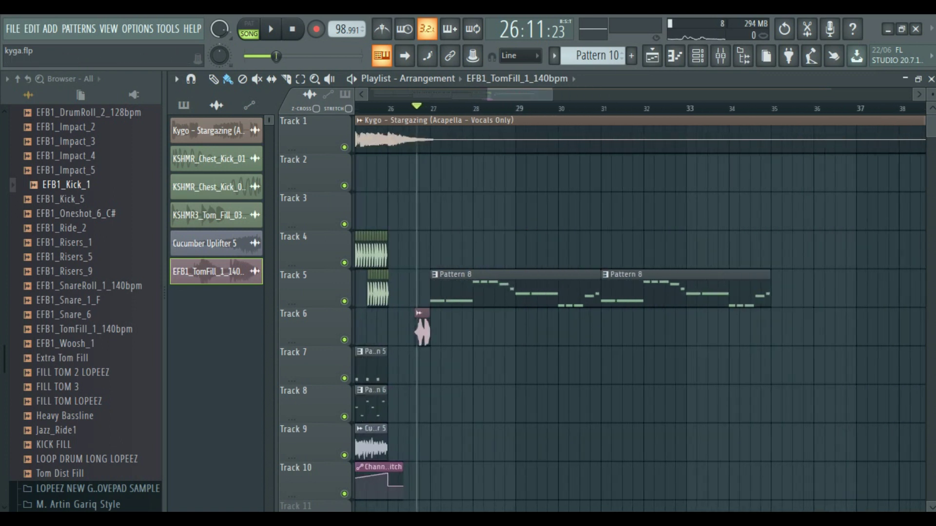
click(66, 185)
click(61, 199)
drag(64, 199, 488, 249)
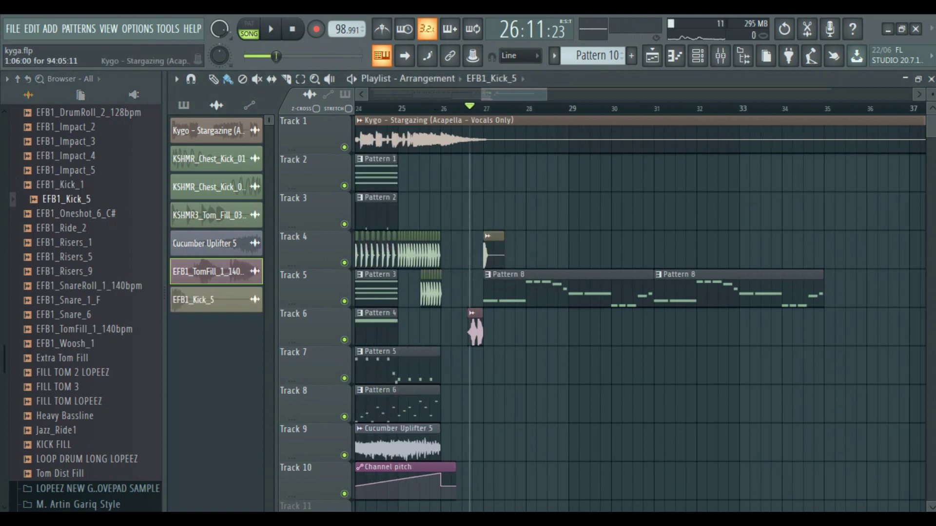
Step: Route the EFB1_Kick_5 clip on Track 4 to its own mixer insert, track 8
scroll(488, 249, up, 5)
double_click(493, 249)
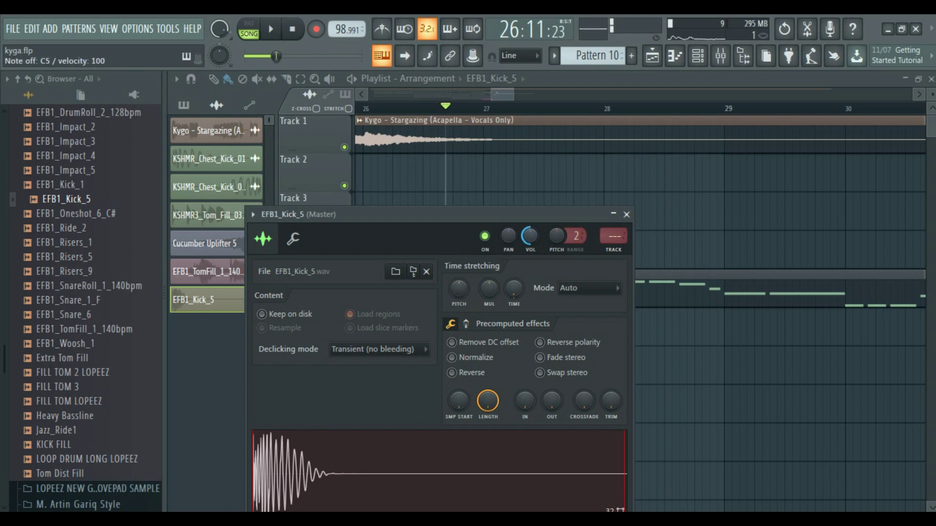
key(F9)
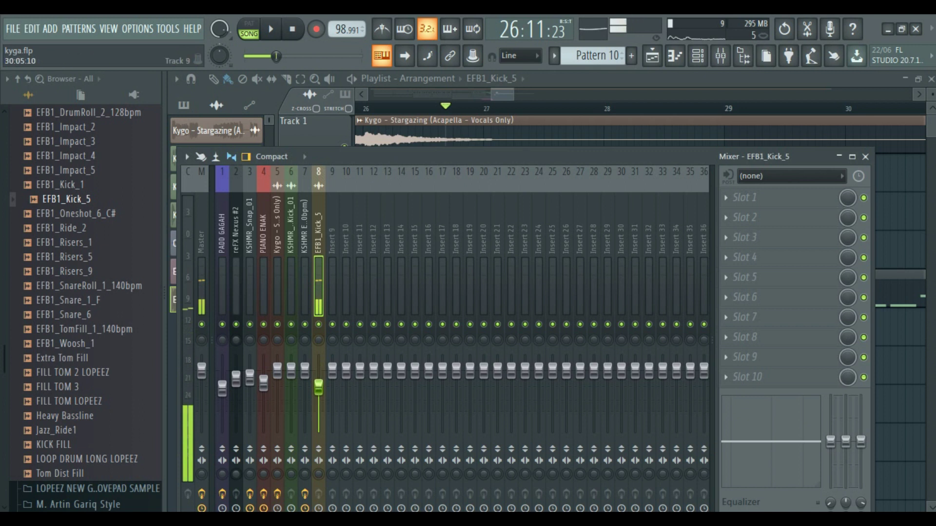
Step: Try an 18 dB low-band cut at 90 Hz in the kick insert's equalizer and undo it
drag(831, 441, 831, 488)
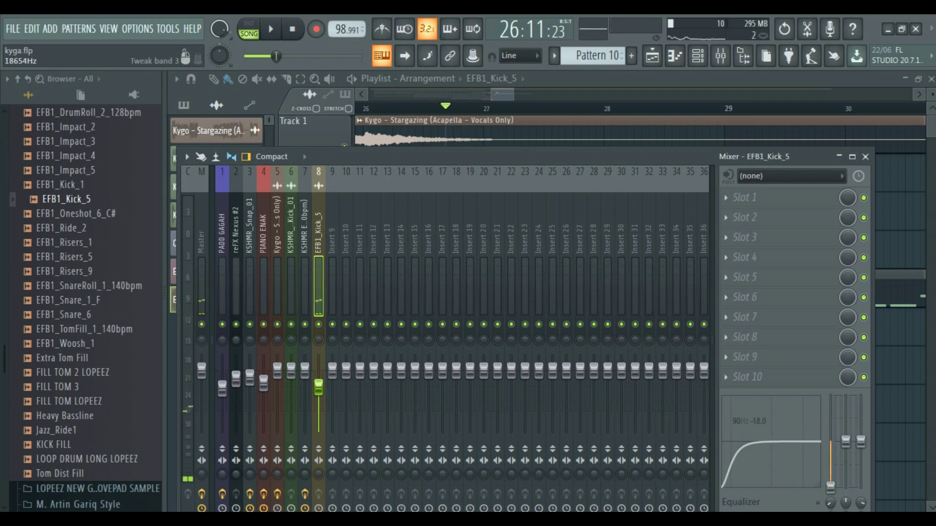
key(ctrl+z)
key(q)
Step: Load Fruity Multiband Compressor in slot 1 of the kick insert, try the Bass boost preset and apply Bright
click(731, 198)
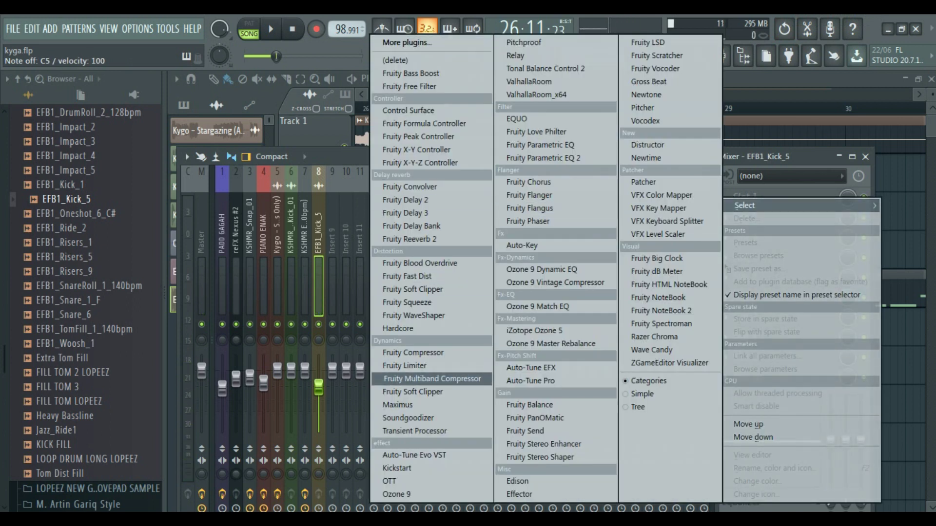
click(432, 379)
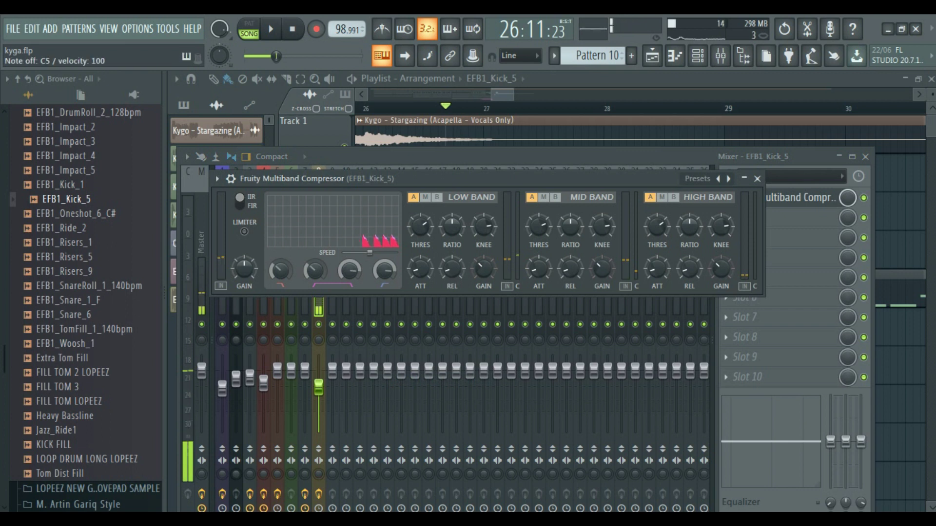
click(697, 179)
click(719, 84)
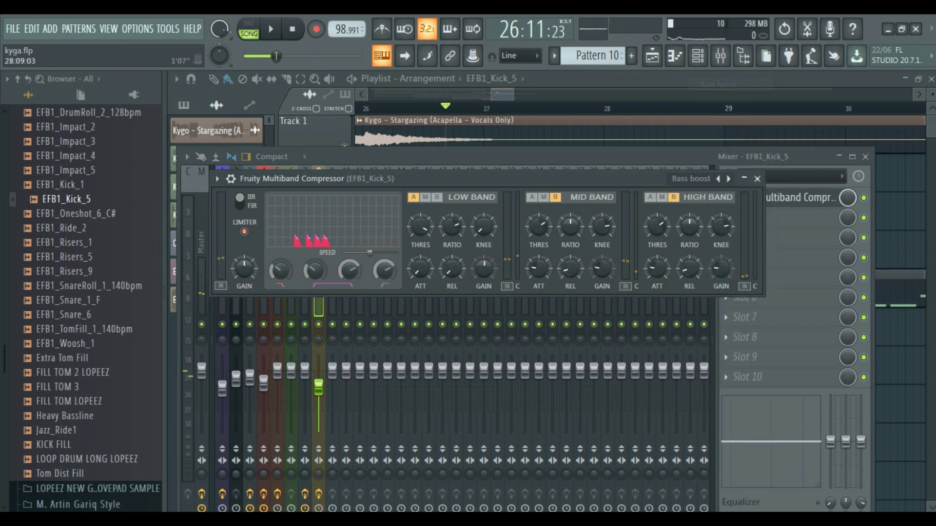
click(697, 179)
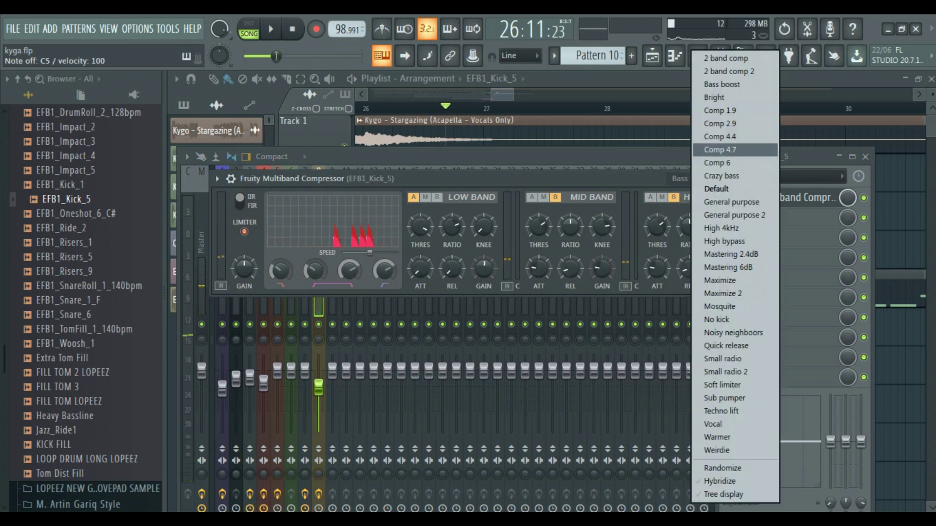
click(714, 97)
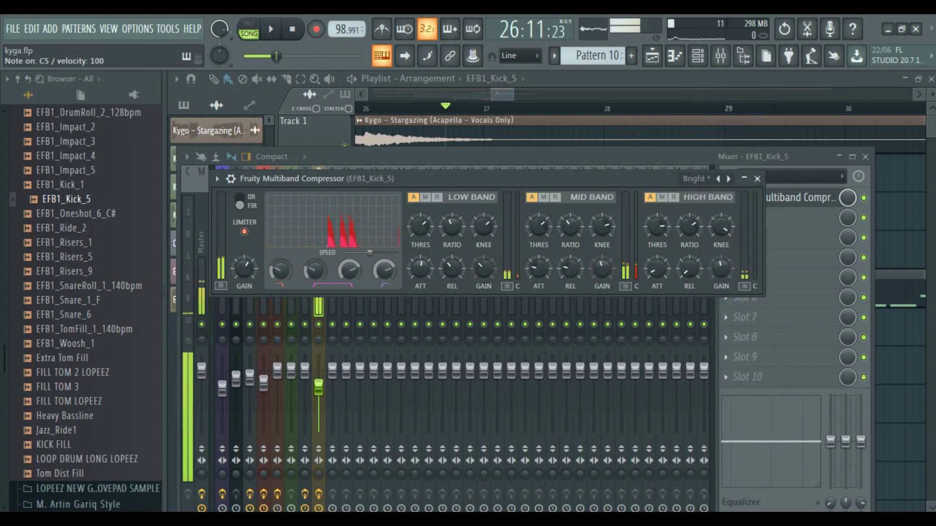
Step: Set the compressor's mid-band low frequency to 201 Hz and audition the kick
drag(315, 270, 385, 251)
key(q)
key(q)
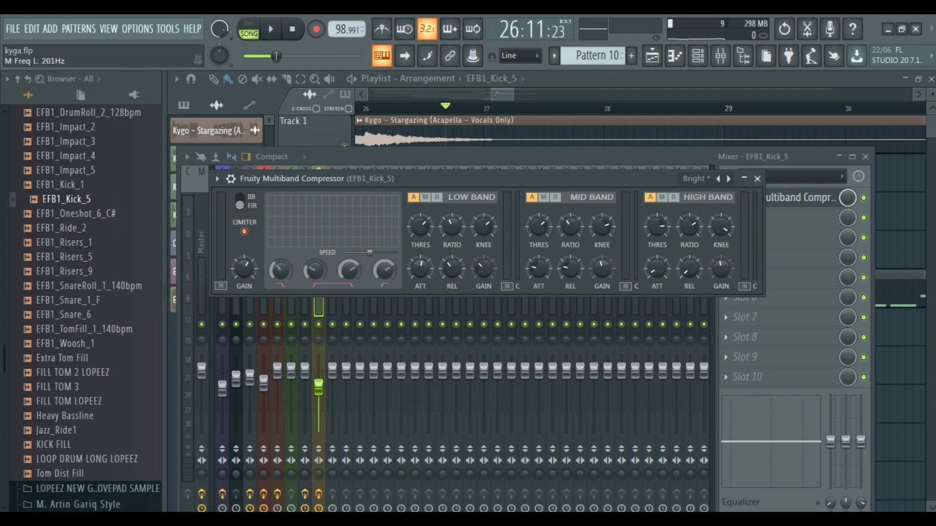
key(q)
key(q)
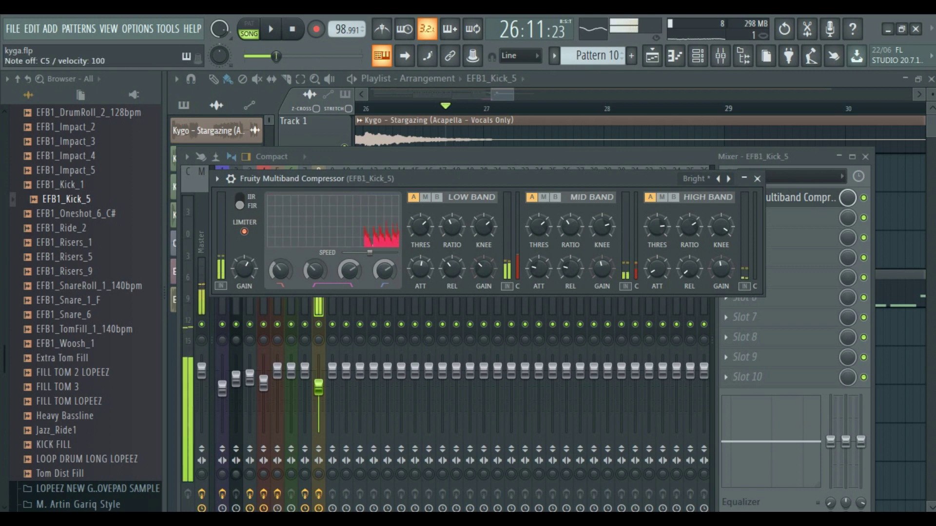
Step: Return to the playlist and play the tom fill into the processed kick at bar 27
key(F5)
scroll(479, 312, down, 3)
key(space)
scroll(484, 251, up, 3)
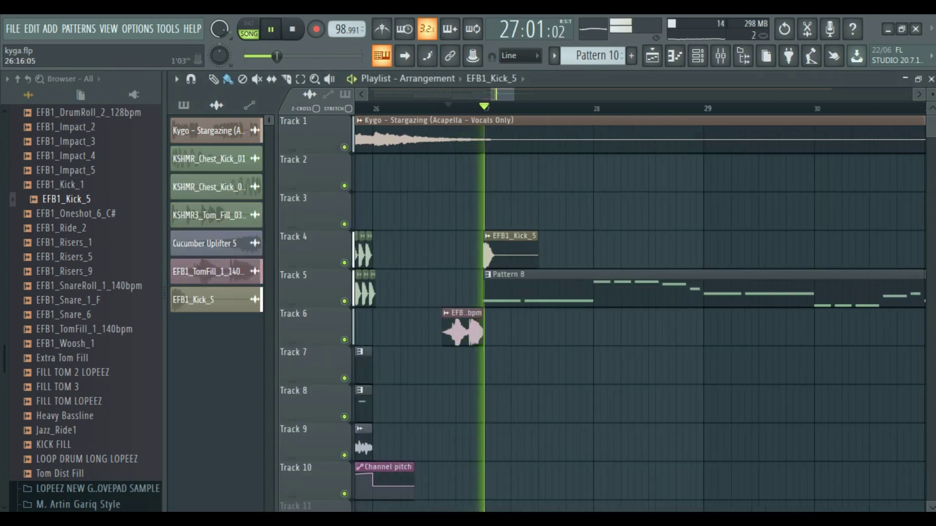
key(space)
Step: Mute Track 5 and replay the tom fill and kick without the Pattern 8 melody
click(345, 301)
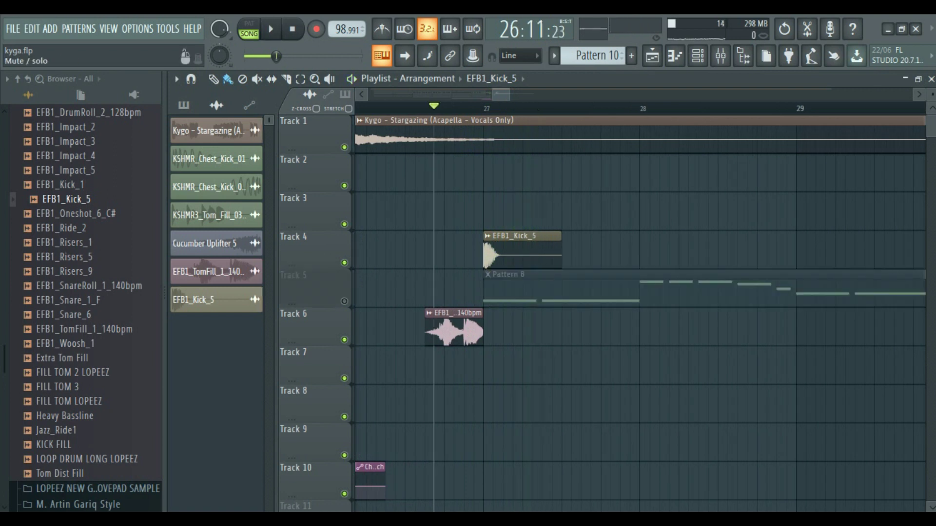
key(space)
scroll(449, 293, down, 3)
key(space)
scroll(465, 292, up, 3)
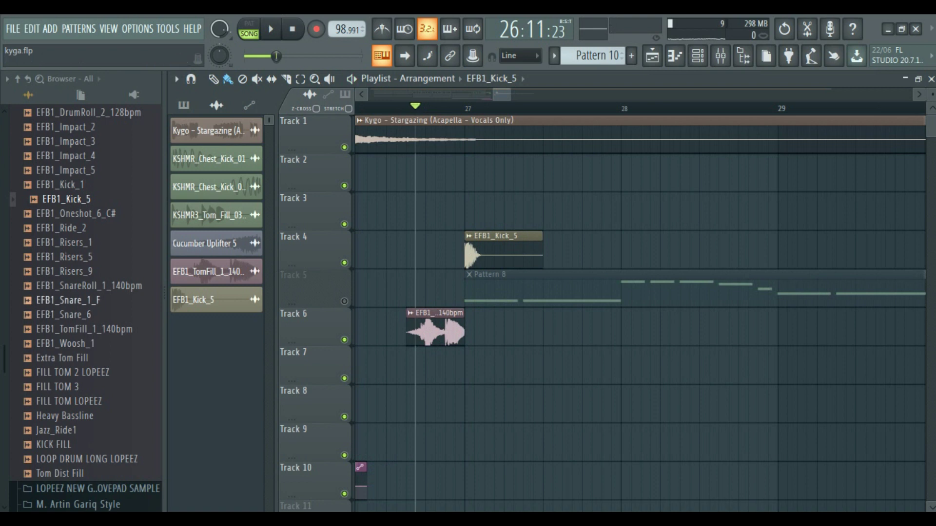
key(space)
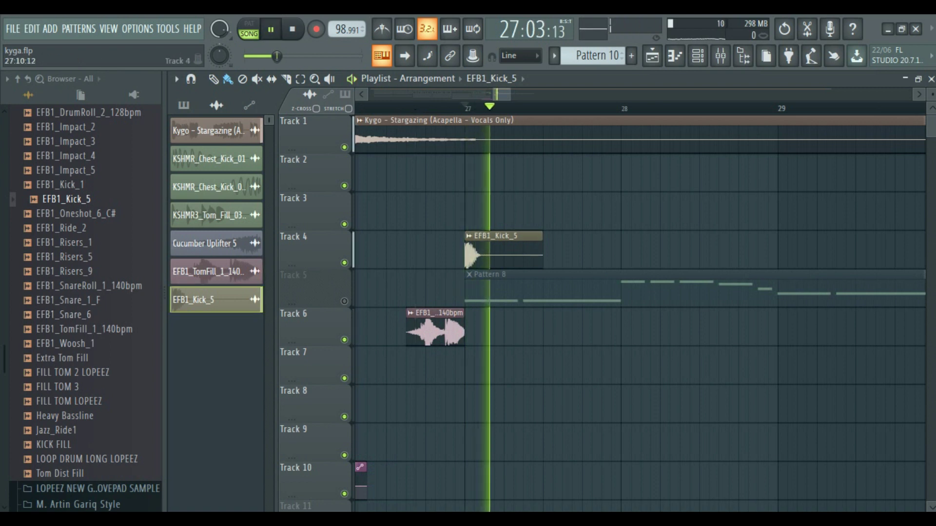
key(space)
Step: Try extra EFB1_Kick_5 clips at 27:09 on Track 4 and 27:11 on Track 3, deleting the Track 3 one
drag(562, 249, 566, 211)
key(space)
key(space)
key(space)
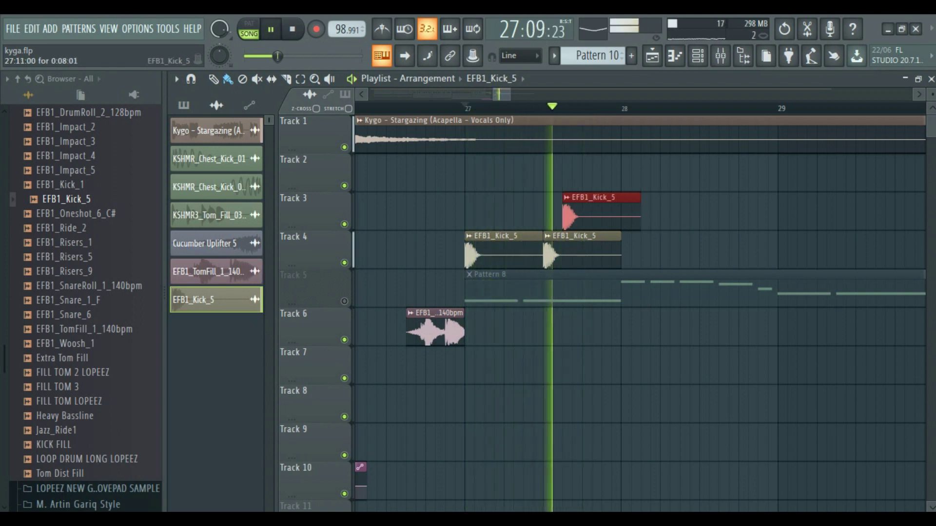
key(space)
key(Delete)
key(space)
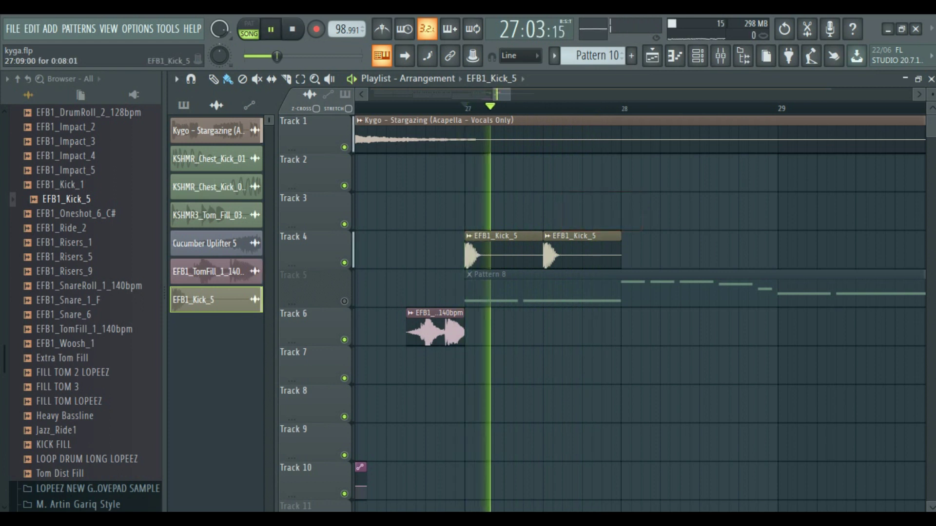
key(space)
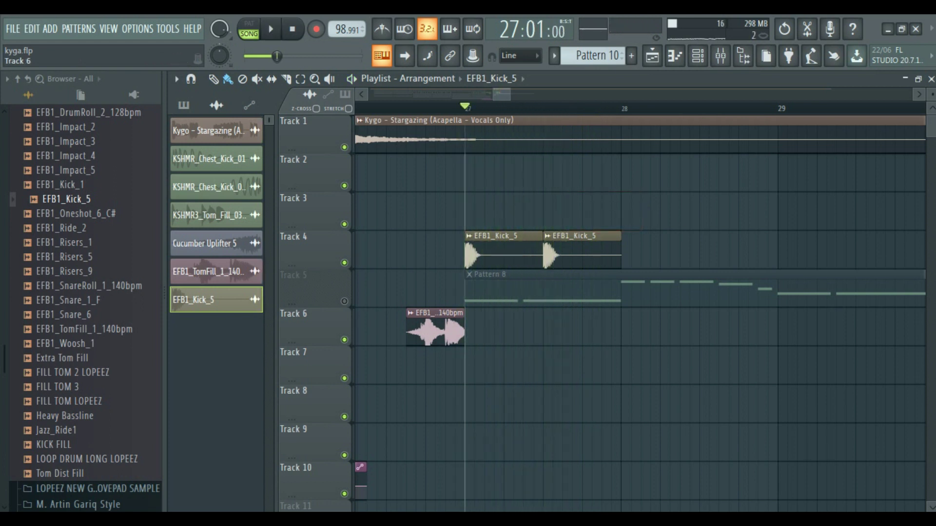
Step: Unmute Track 5, replay the drop from bar 27 and delete the second kick clip on Track 4
click(344, 301)
key(space)
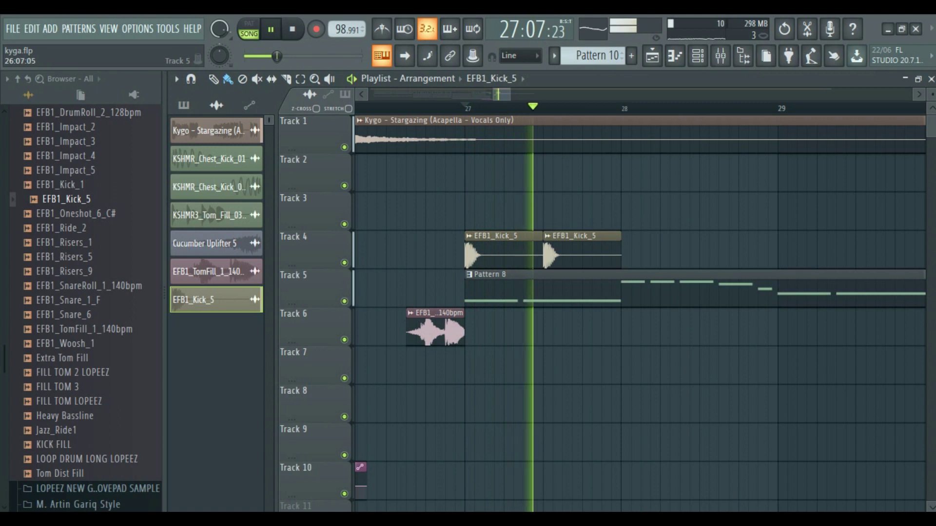
key(space)
right_click(585, 254)
key(space)
key(space)
scroll(485, 254, down, 3)
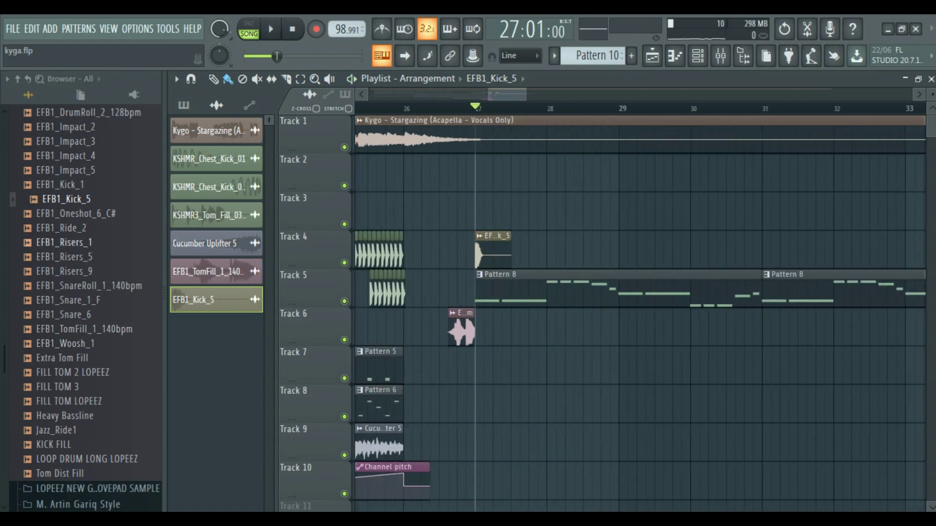
Step: Raise the EFB1_Kick_5 channel volume slightly and audition the kick with the drop
double_click(488, 251)
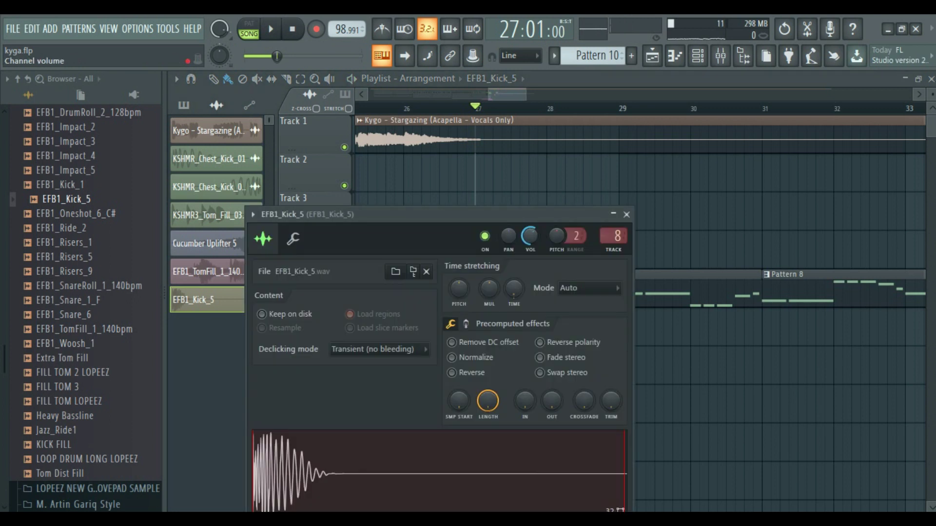
key(space)
key(space)
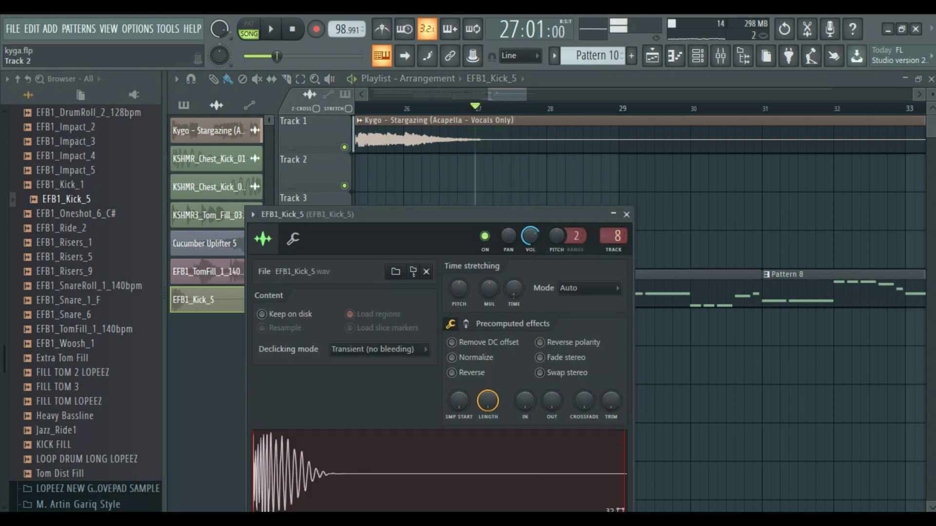
key(Escape)
Step: Preview EFB1_Snare_6 and EFB1_Snare_1_F, and place EFB1_Snare_1_F on Tracks 2 and 3 at 27:09
click(64, 315)
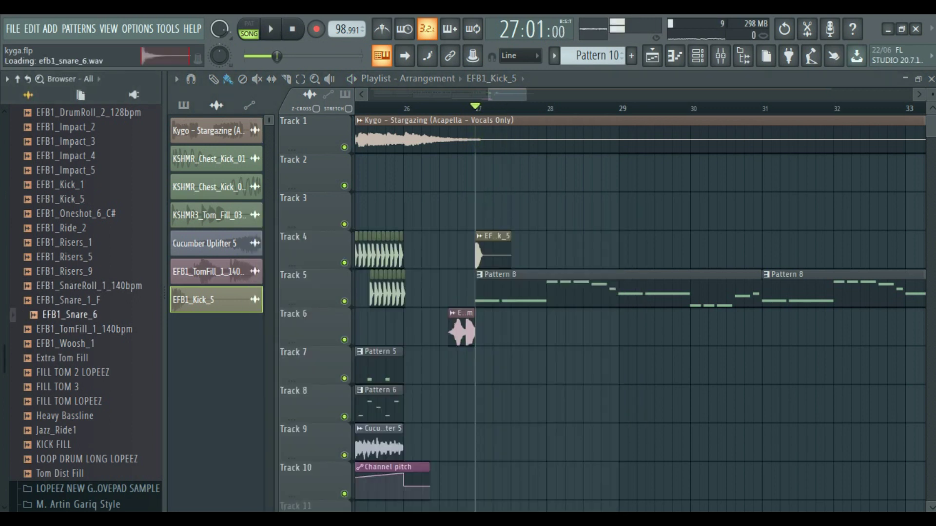
click(74, 300)
drag(68, 300, 541, 214)
drag(73, 300, 560, 180)
drag(539, 214, 541, 215)
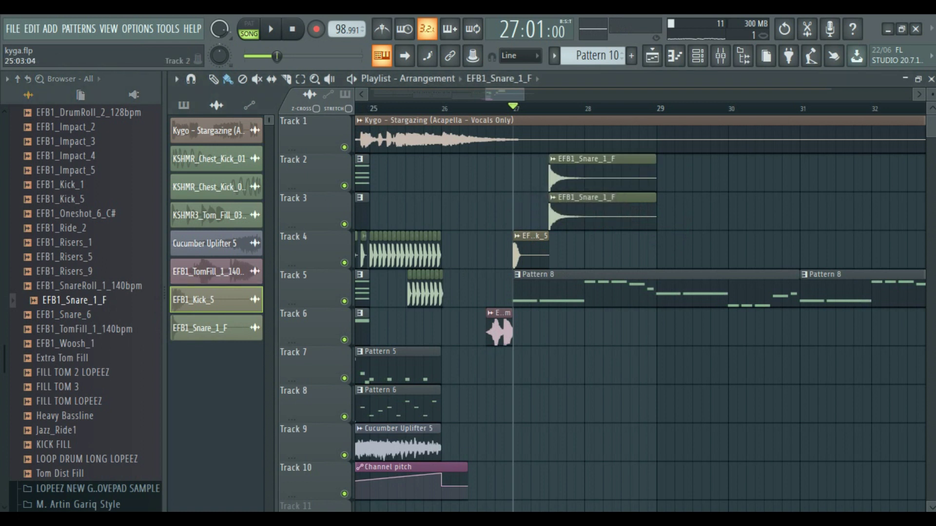
Step: Replace the snare clip on Track 2 with EFB1_Snare_6 at 27:05 and play the drop
drag(64, 315, 560, 168)
right_click(655, 176)
key(space)
key(space)
key(space)
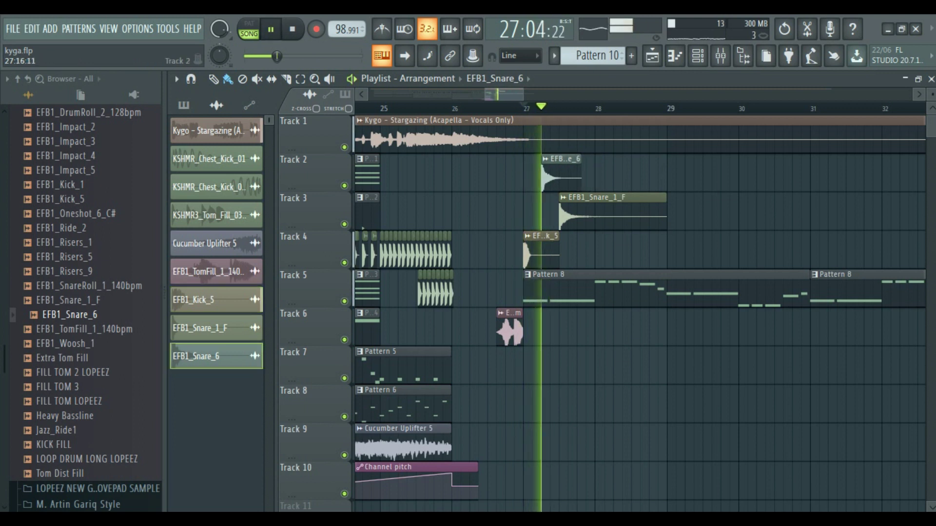
Step: Move EFB1_Snare_1_F on Track 3 to 27:05 to align with EFB1_Snare_6, and replay the drop
key(space)
drag(578, 207, 560, 208)
key(space)
scroll(542, 136, up, 3)
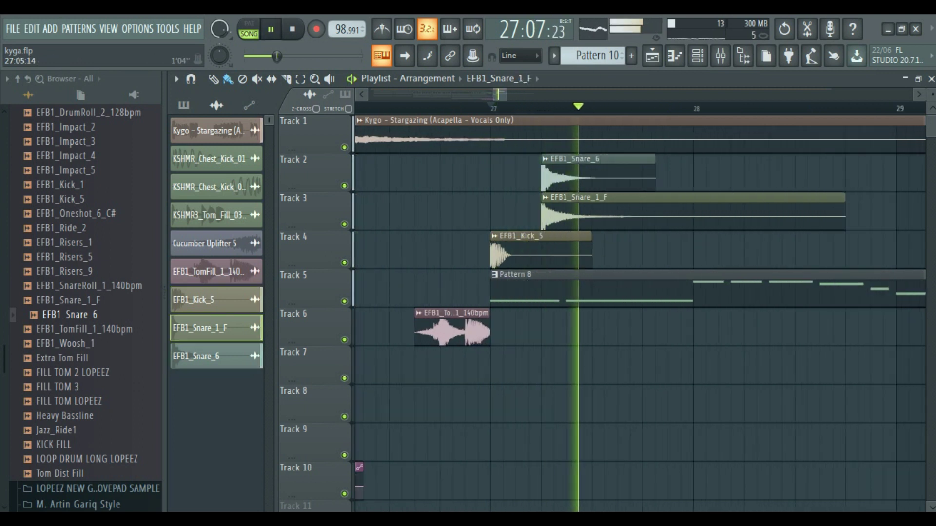
key(space)
Step: Delete the Pattern 8 clip at bar 27 on Track 5 and place EFB1_Kick_5 there at 27:07
click(542, 248)
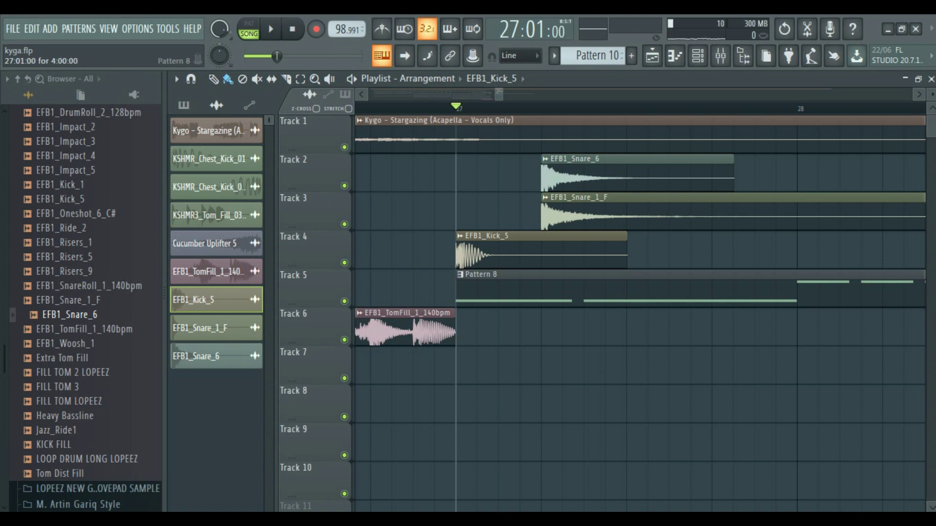
right_click(585, 287)
key(space)
key(space)
click(587, 288)
key(space)
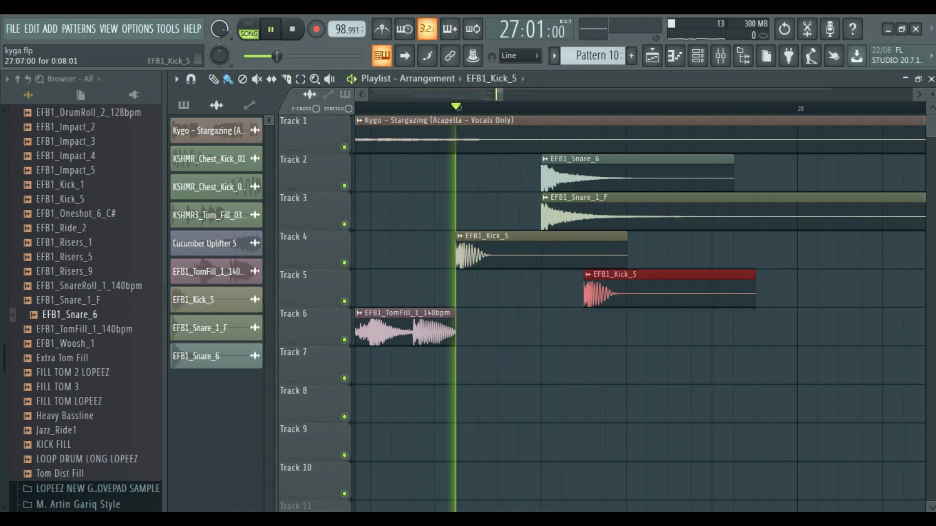
key(space)
Step: Shorten the EFB1_Snare_6, EFB1_Snare_1_F and EFB1_Kick_5 samples through their time-stretching settings
double_click(561, 177)
drag(550, 324, 513, 282)
double_click(561, 210)
key(Escape)
double_click(482, 246)
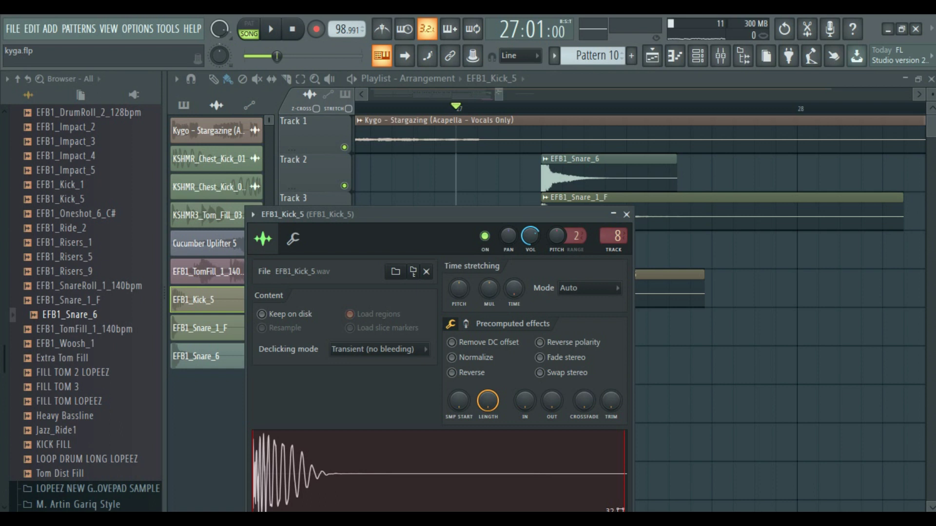
key(Escape)
Step: Replay the kick and snare pattern from bar 27 several times to judge its timing
key(space)
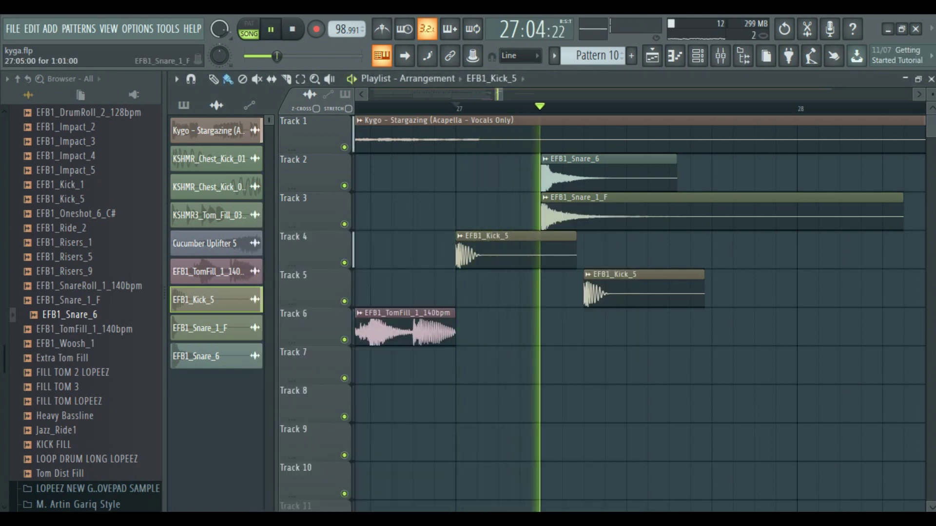
scroll(528, 292, down, 2)
key(space)
key(space)
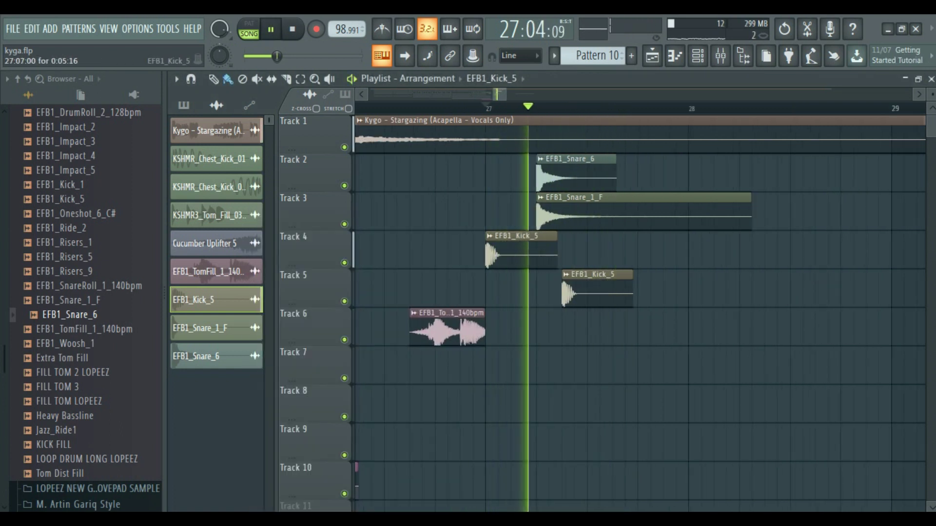
key(space)
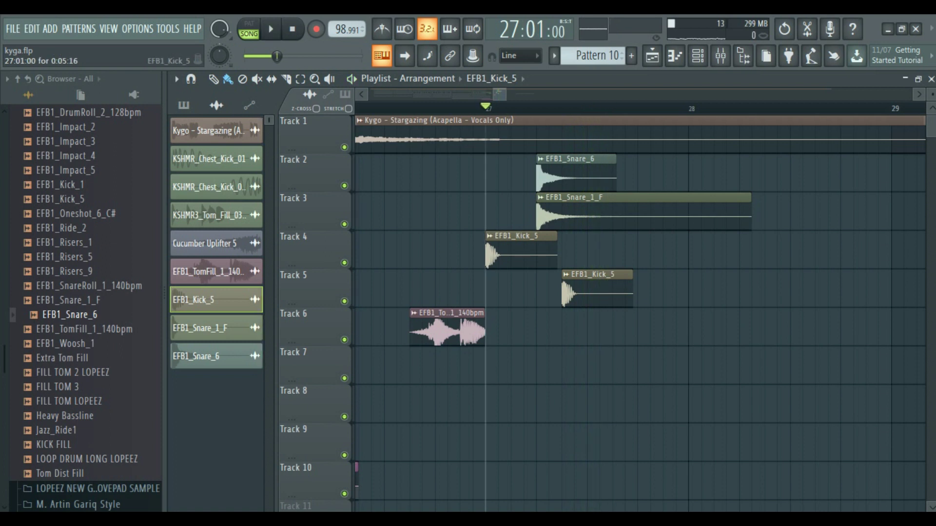
key(space)
key(space)
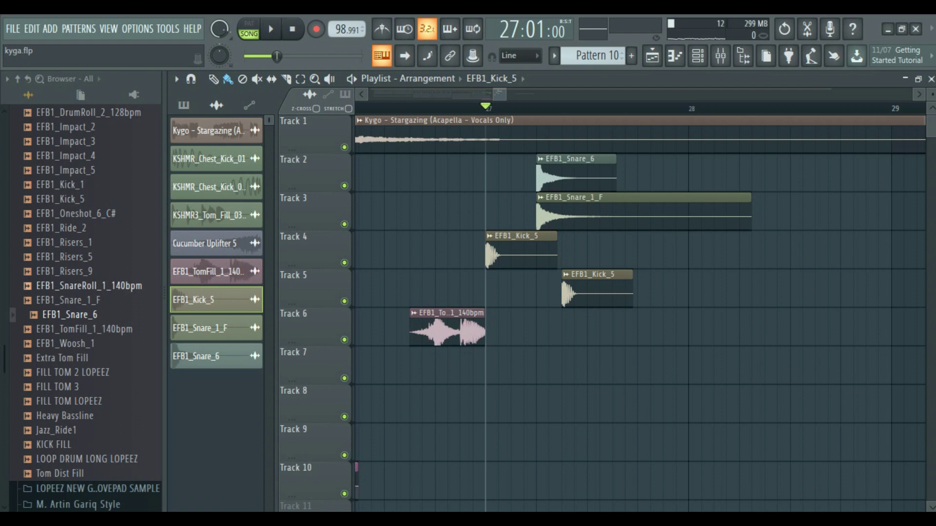
key(space)
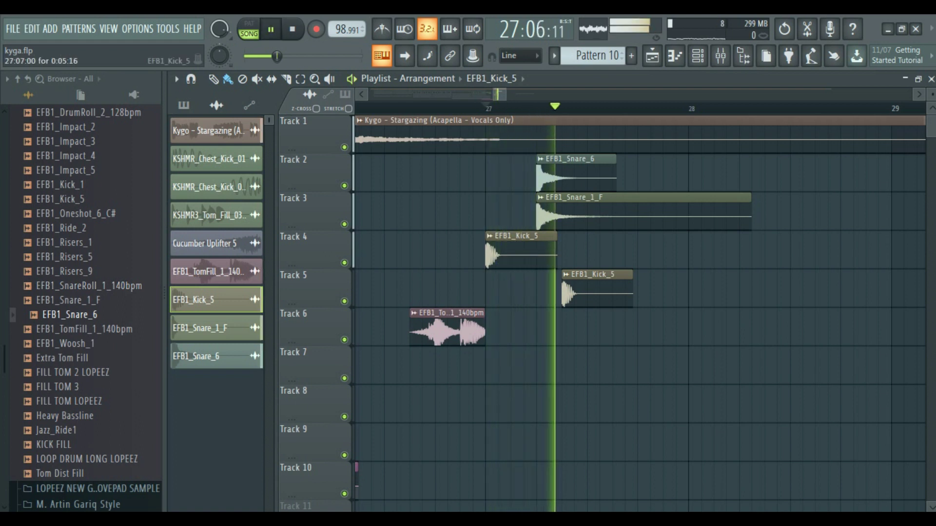
key(space)
Step: Move the Track 5 kick to Track 4, keeping EFB1_Kick_5 at 27:09 and deleting the clip at 27:07
drag(594, 285, 595, 246)
key(space)
drag(604, 288, 592, 249)
key(space)
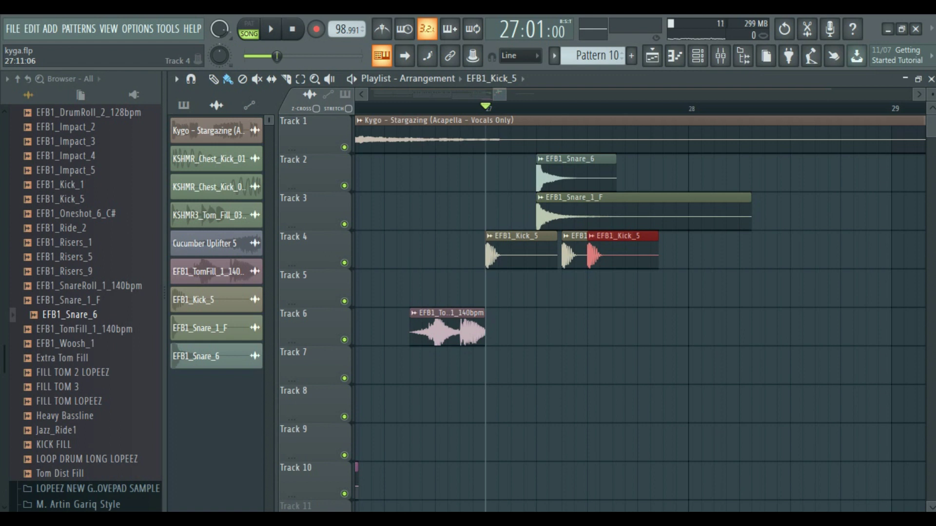
right_click(573, 251)
Step: Audition the EFB1 samples and the tom fills in the browser, from EFB1_Snare_1_F down to FILL TOM LOPEEZ
click(65, 344)
click(84, 329)
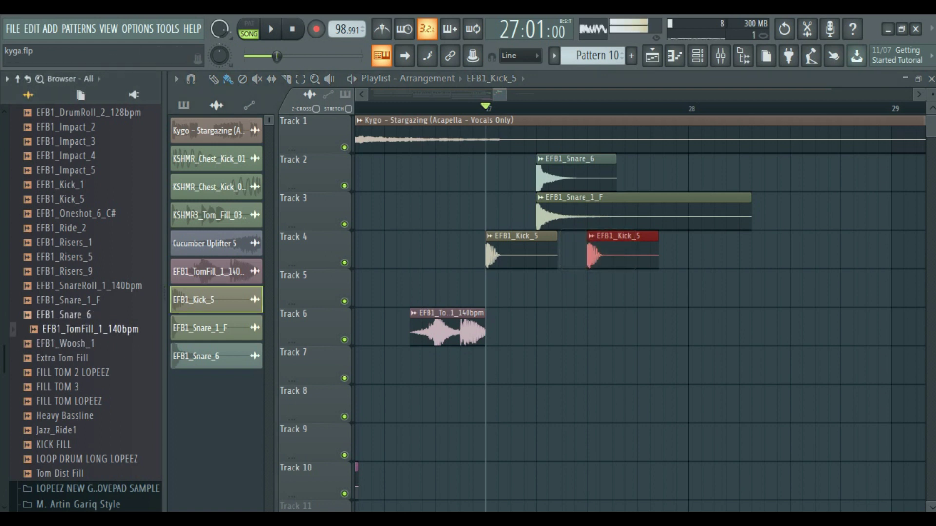
key(Up)
key(Up)
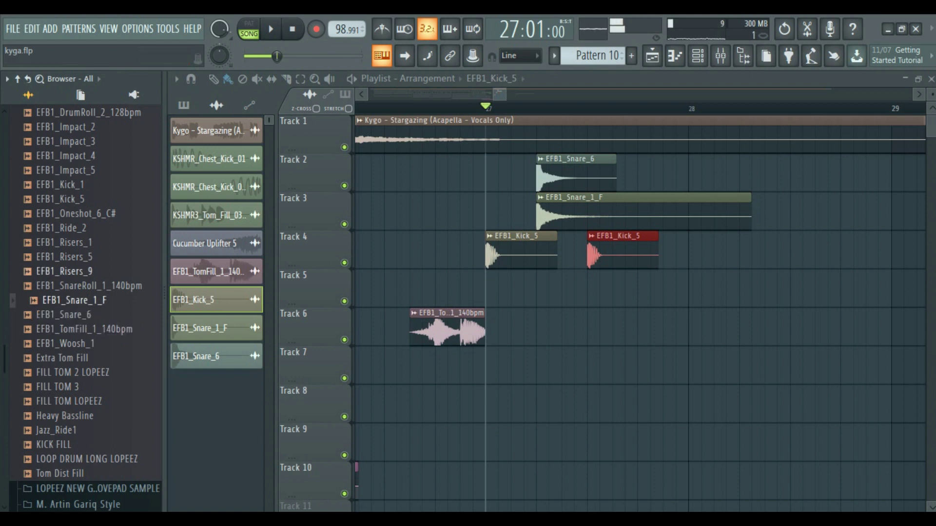
key(Down)
key(Down)
key(Down)
key(Down)
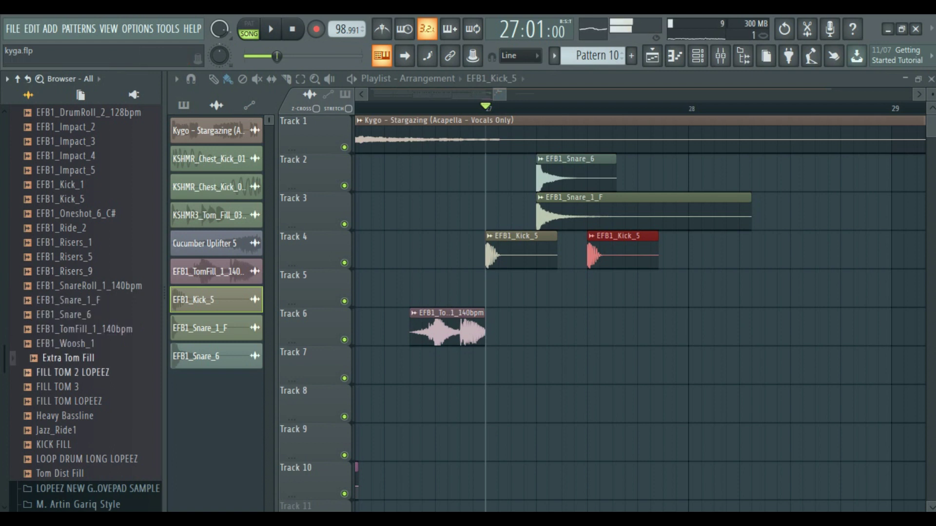
key(Down)
key(Down)
key(Down)
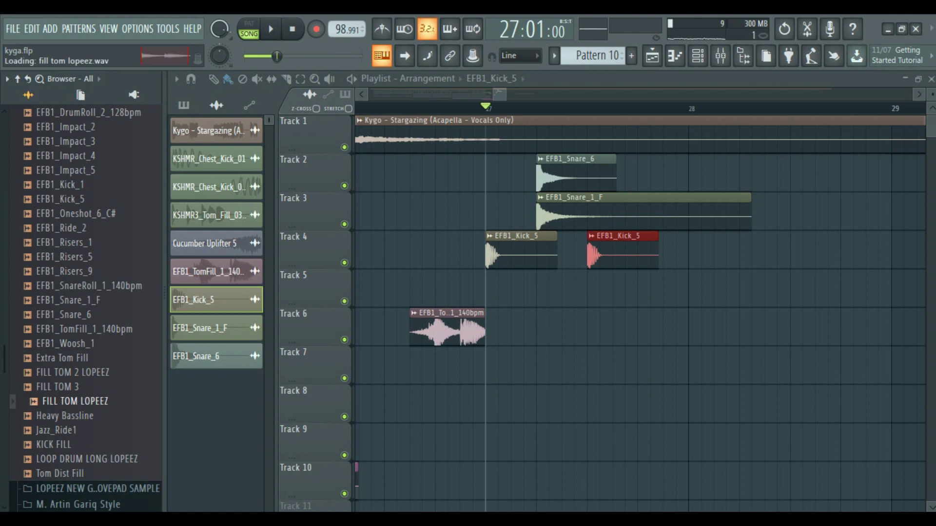
key(Up)
key(Down)
key(Down)
key(Down)
key(Up)
key(Up)
key(Up)
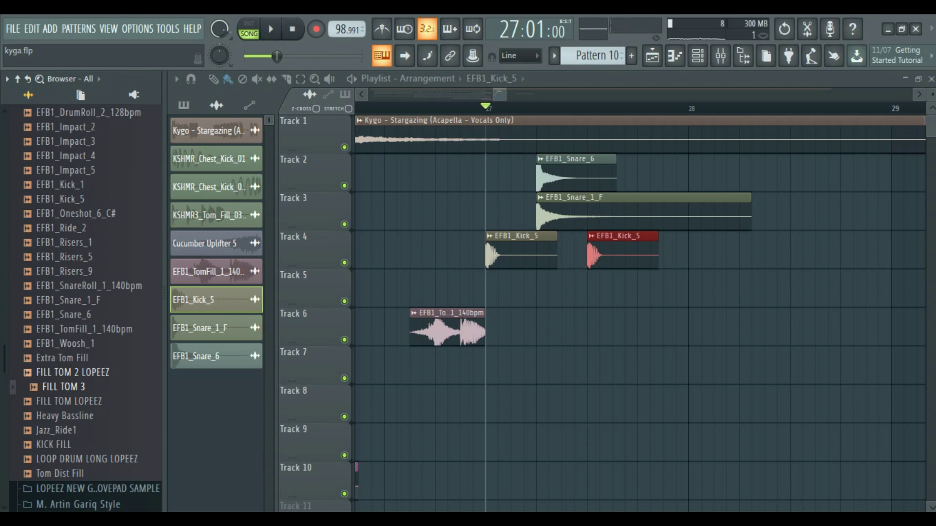
key(Up)
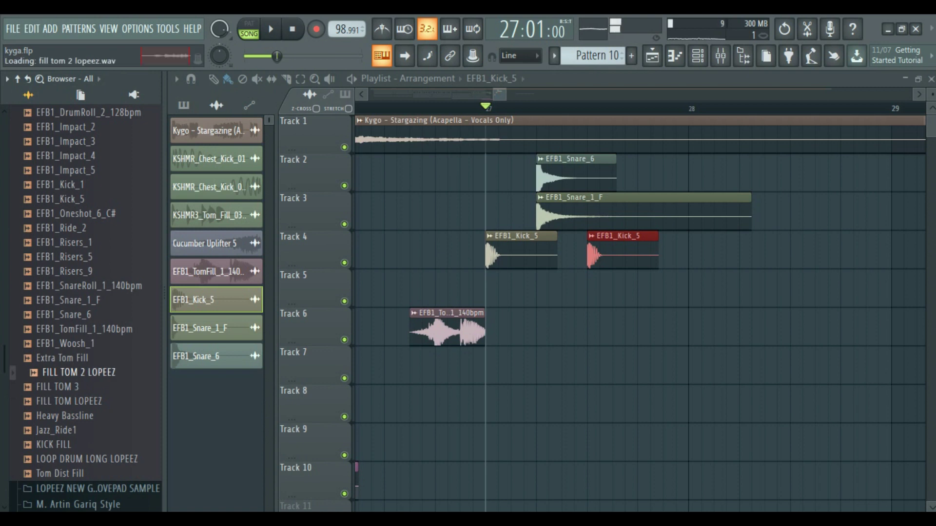
Step: Add another EFB1_Kick_5 clip at 27:07 on Track 4 and play the pattern from bar 27
key(space)
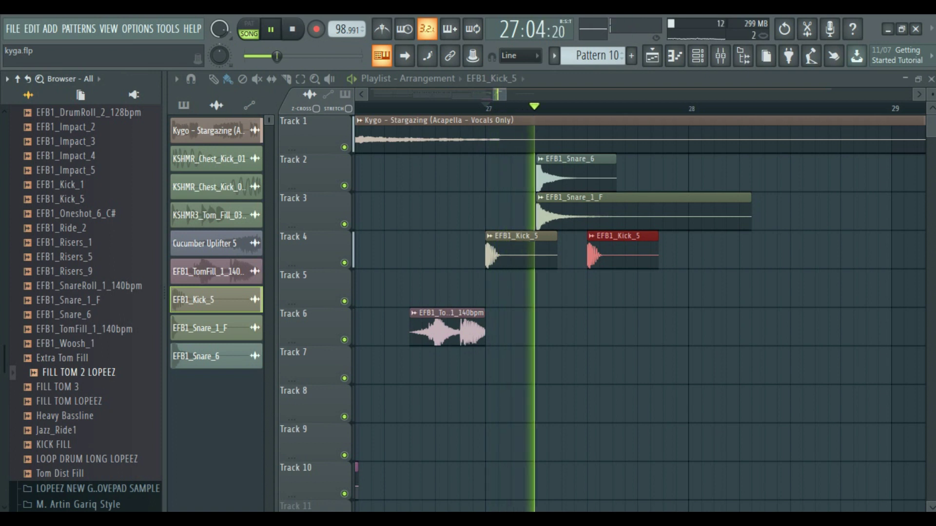
key(space)
key(space)
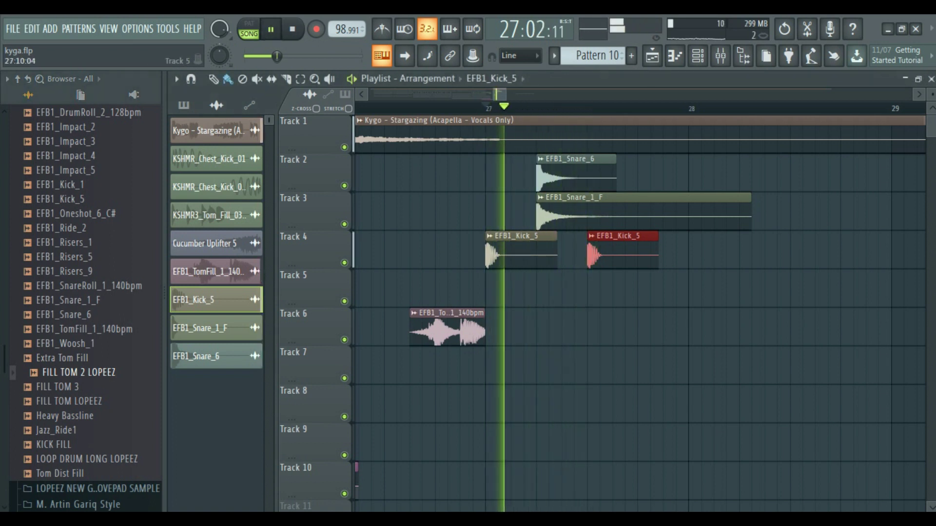
click(619, 287)
key(space)
drag(620, 287, 568, 249)
key(space)
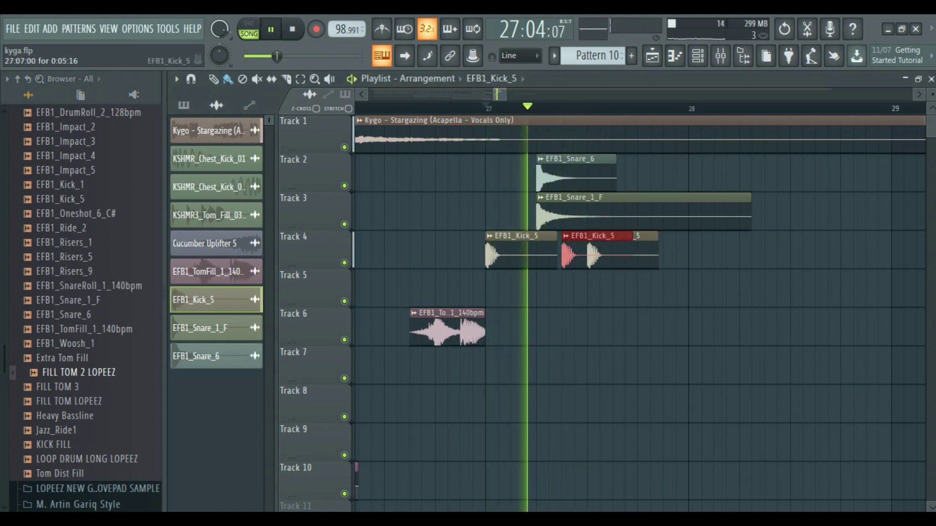
Step: Copy the EFB1_Snare_6 and EFB1_Snare_1_F clips to 27:13 on Tracks 2 and 3
key(space)
drag(514, 163, 681, 212)
key(space)
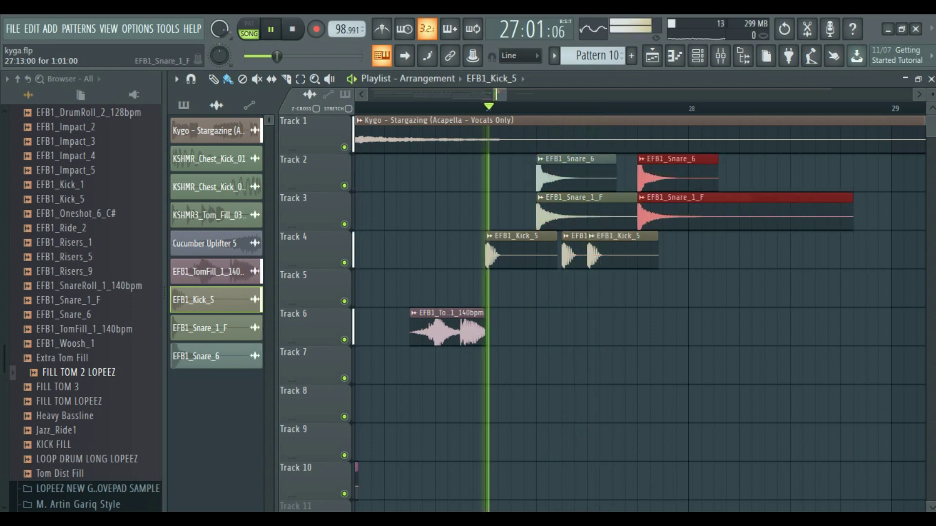
key(space)
Step: Replay the drum pattern with its tom-fill lead-in from 26:09 and clear the clip selection
click(384, 109)
key(space)
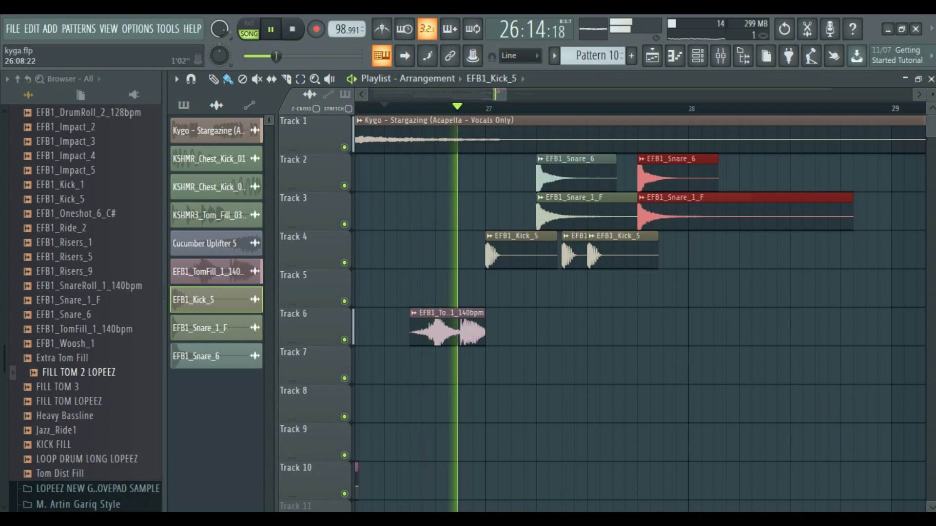
scroll(384, 108, down, 2)
key(space)
key(ctrl+d)
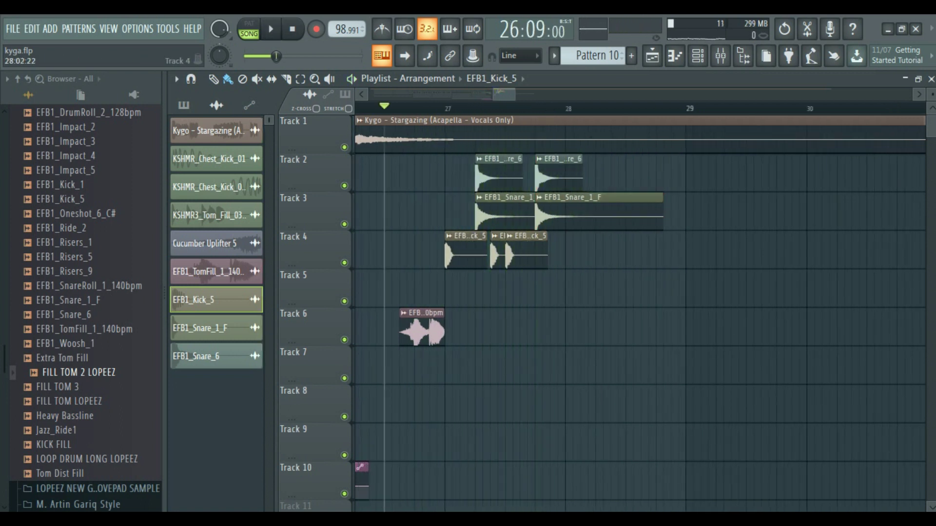
key(space)
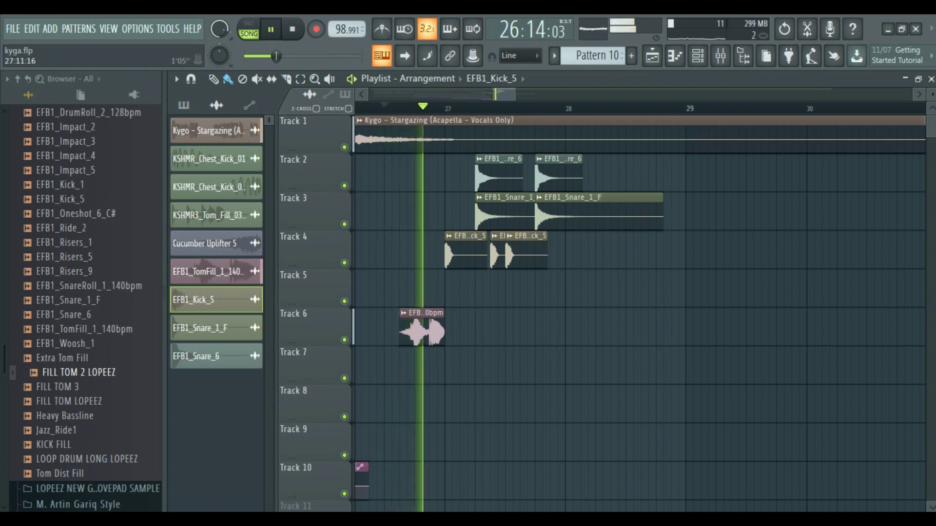
scroll(531, 293, up, 2)
key(space)
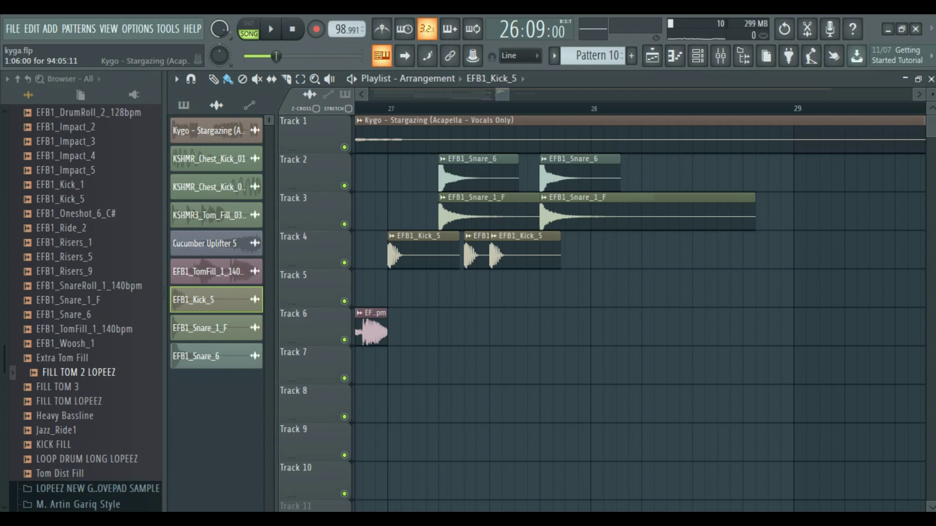
key(space)
scroll(531, 293, up, 3)
key(space)
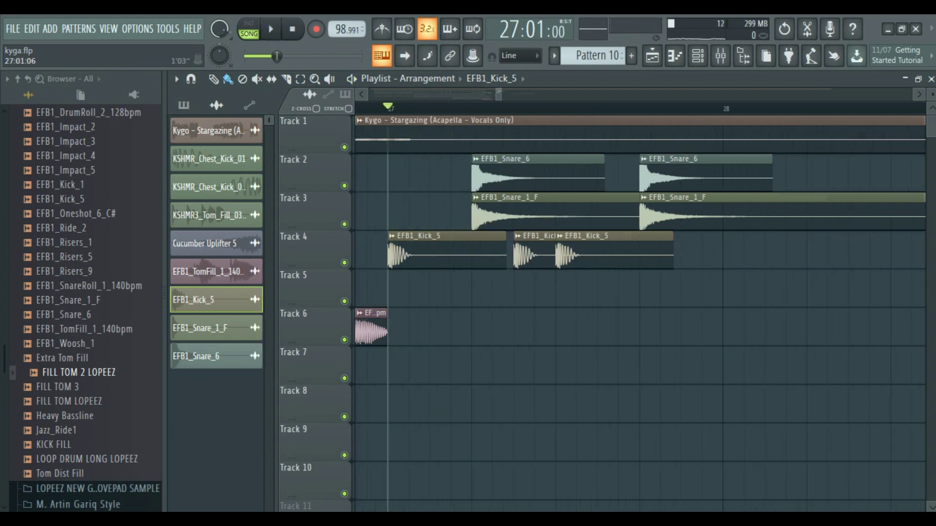
Step: Try the middle EFB1_Kick_5 clip on Track 4 at 27:06 and play the pattern from bar 27
scroll(498, 219, down, 3)
key(space)
key(space)
key(space)
key(space)
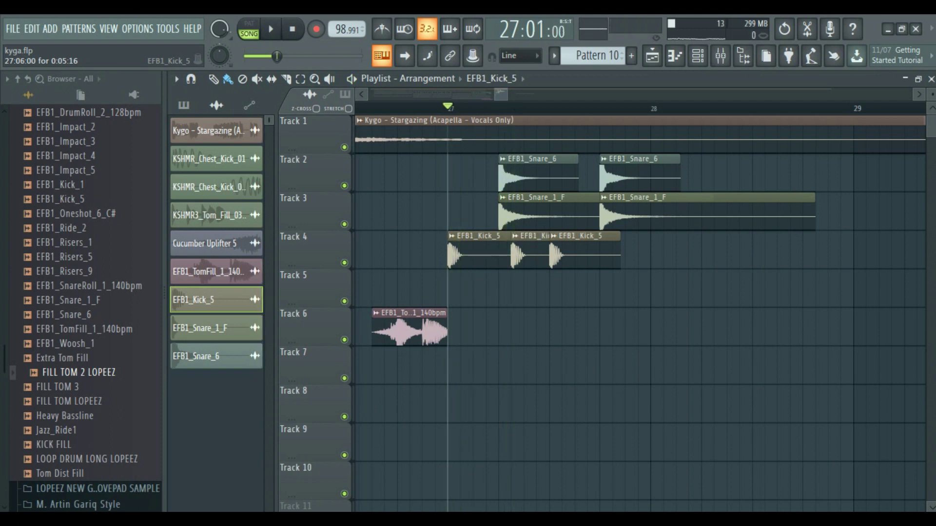
key(space)
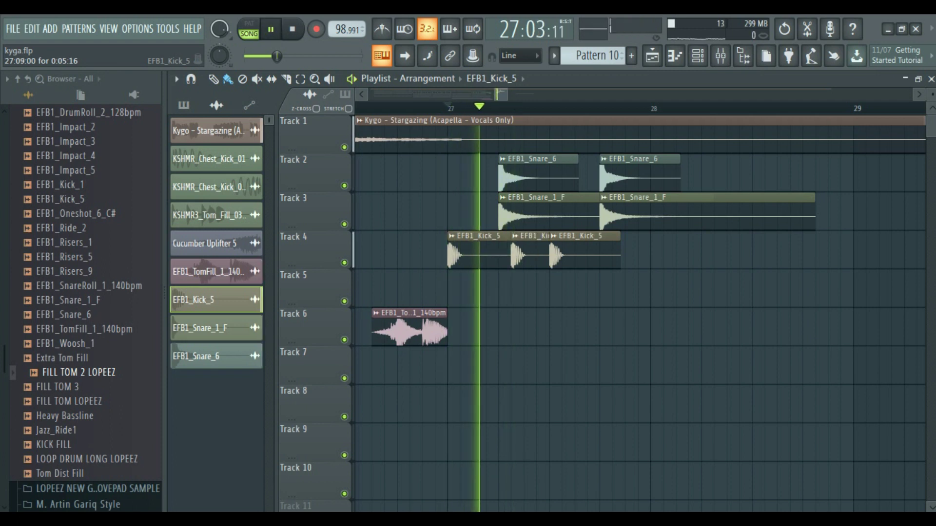
Step: Try an additional EFB1_Kick_5 at 27:07 on Track 4, delete it and replay the pattern
key(space)
click(541, 290)
key(space)
drag(550, 290, 538, 252)
key(space)
key(space)
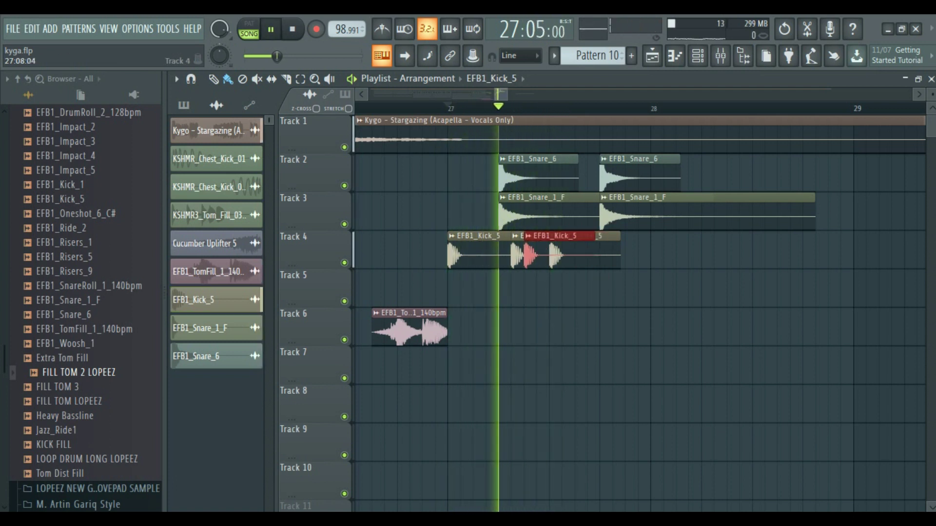
key(space)
key(Delete)
key(space)
key(space)
Step: Audition FILL TOM 3 and FILL TOM LOPEEZ, and place FILL TOM LOPEEZ at 27:07 on Track 5
click(63, 386)
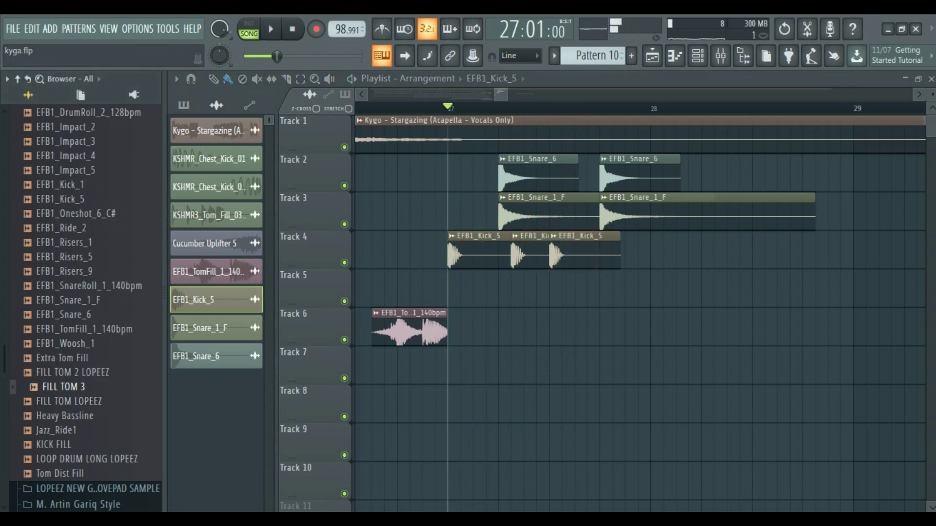
click(69, 402)
drag(68, 401, 389, 370)
key(space)
key(space)
Step: Shorten the FILL TOM LOPEEZ clip to two steps through time stretching, with audio stretching on resize enabled
double_click(557, 288)
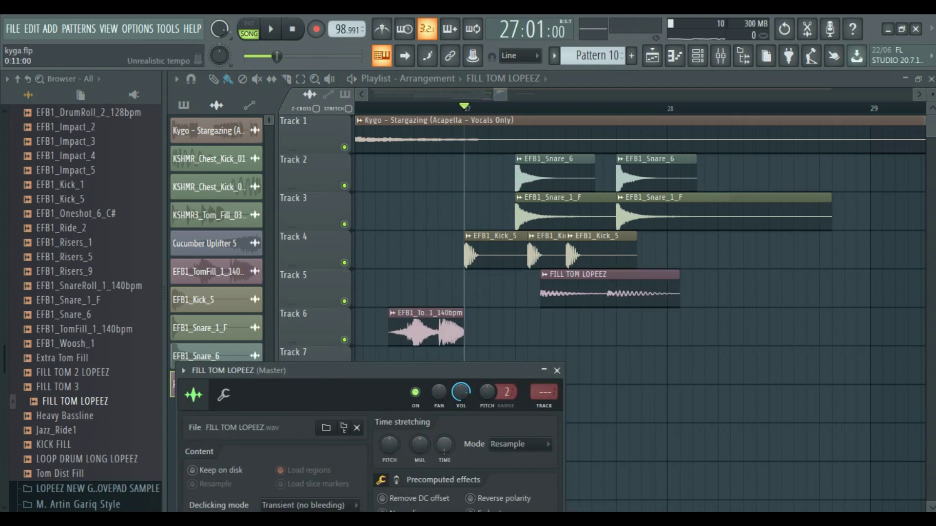
click(348, 108)
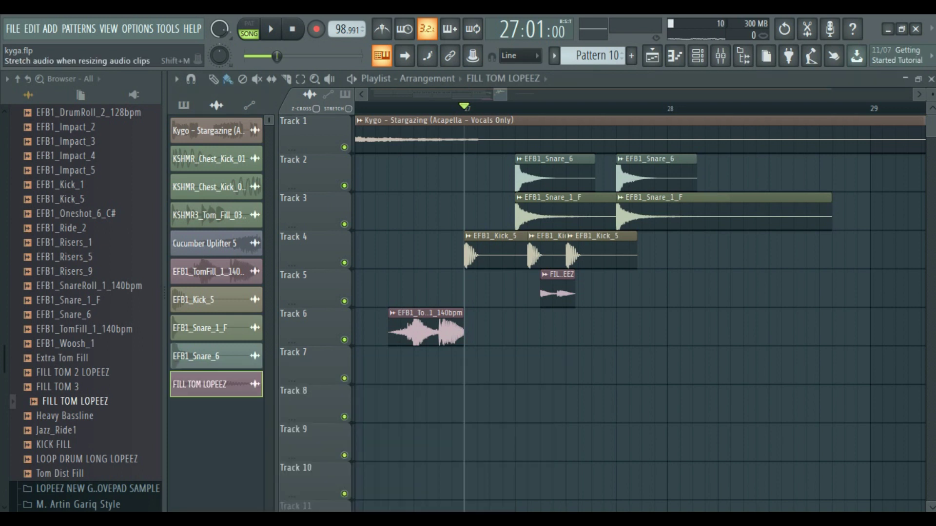
scroll(566, 108, up, 4)
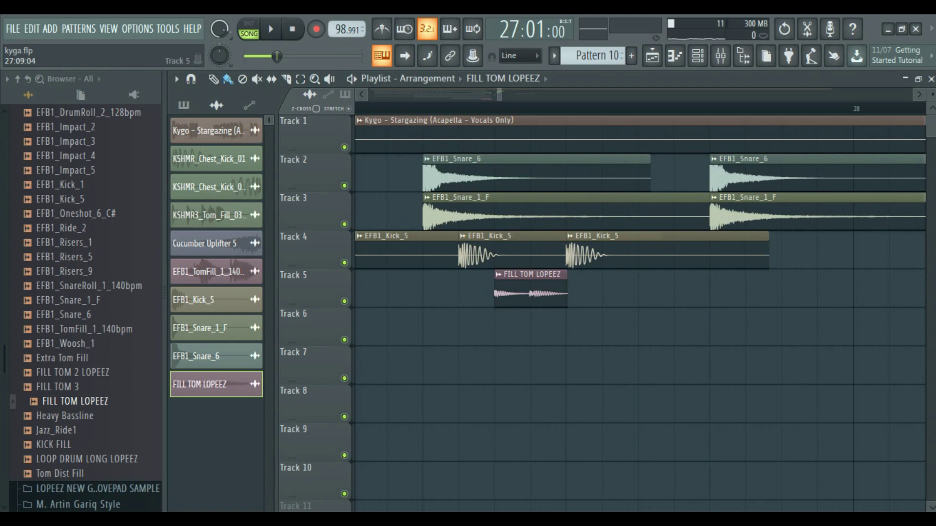
Step: Try FILL TOM LOPEEZ at 27:05, return it to 27:07 on Track 5, and lower its channel volume
drag(531, 288, 458, 288)
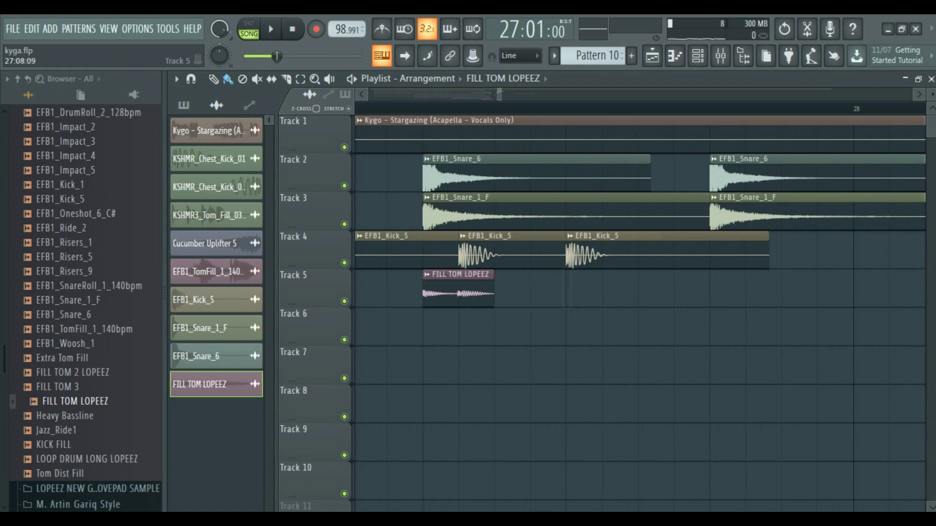
double_click(459, 287)
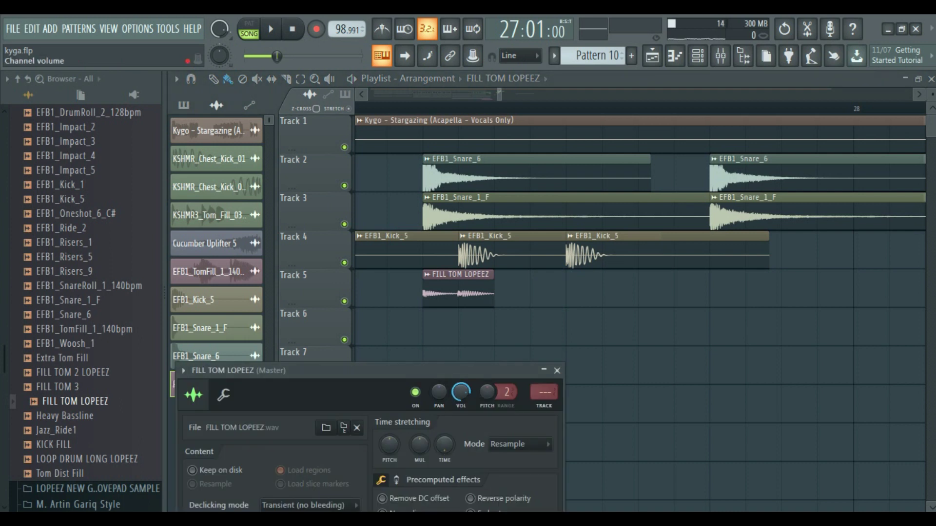
drag(459, 288, 530, 288)
double_click(531, 288)
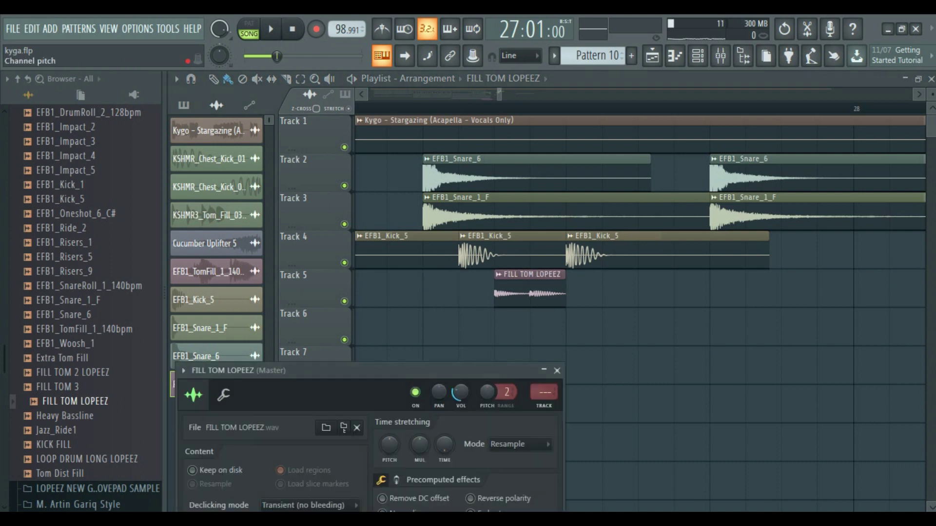
key(space)
key(Escape)
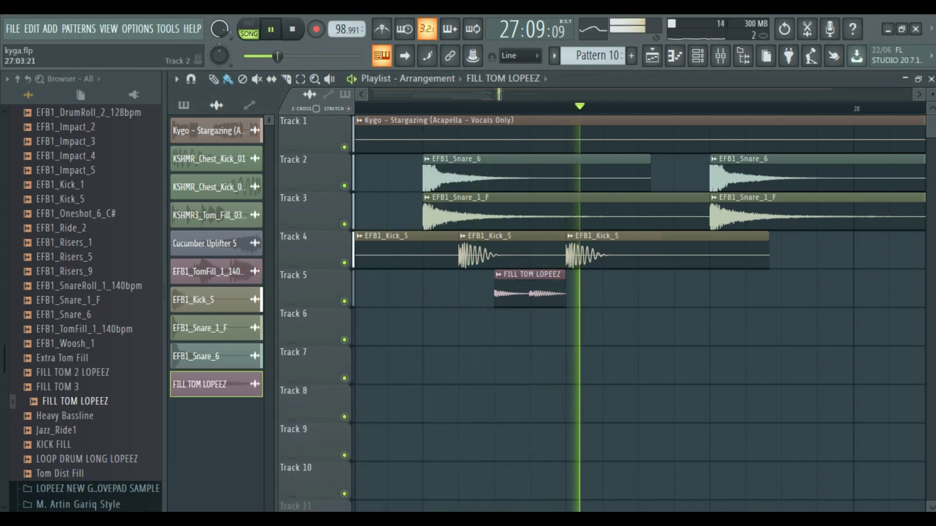
Step: Try the FILL TOM LOPEEZ clip at 27:03 on Track 5
key(space)
scroll(428, 292, down, 2)
scroll(438, 292, down, 1)
drag(475, 288, 426, 287)
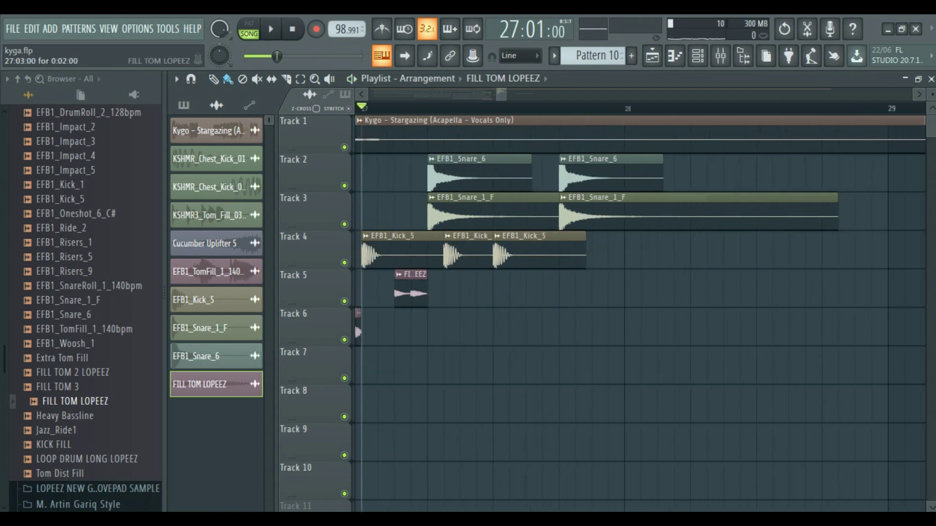
Step: Normalize the FILL TOM LOPEEZ sample in its channel settings and check it in playback
double_click(417, 288)
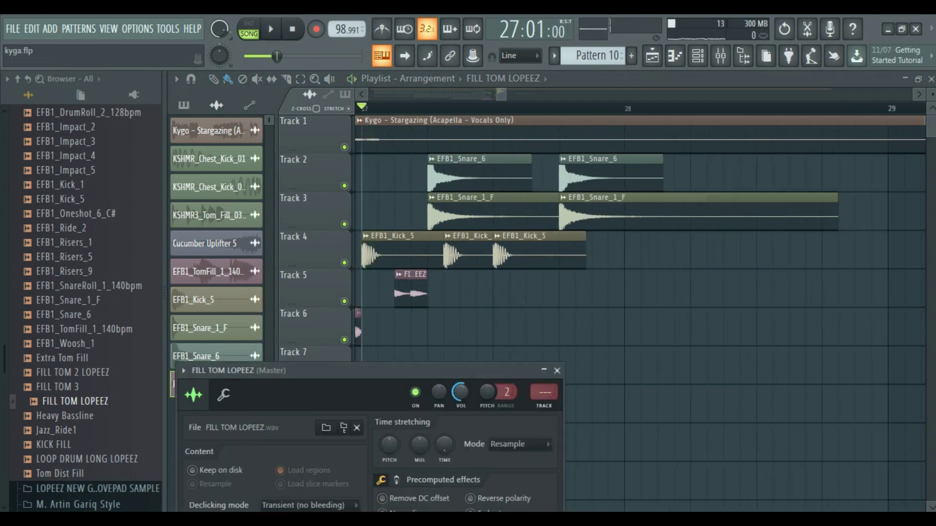
drag(458, 371, 415, 280)
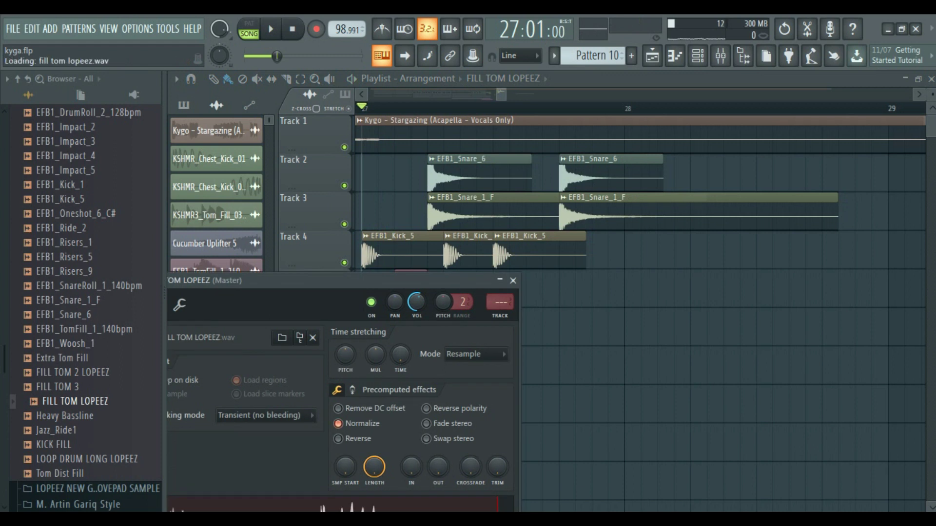
key(space)
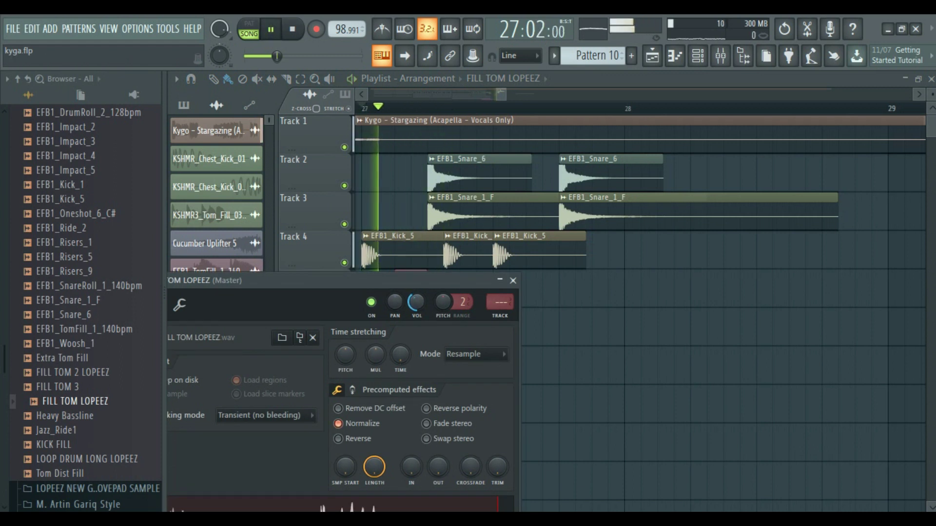
drag(415, 281, 502, 376)
key(space)
key(Escape)
Step: Move the FILL TOM LOPEEZ clip to 27:15 on Track 5 and the middle EFB1_Kick_5 on Track 4 to 27:07
drag(411, 288, 608, 288)
key(space)
key(space)
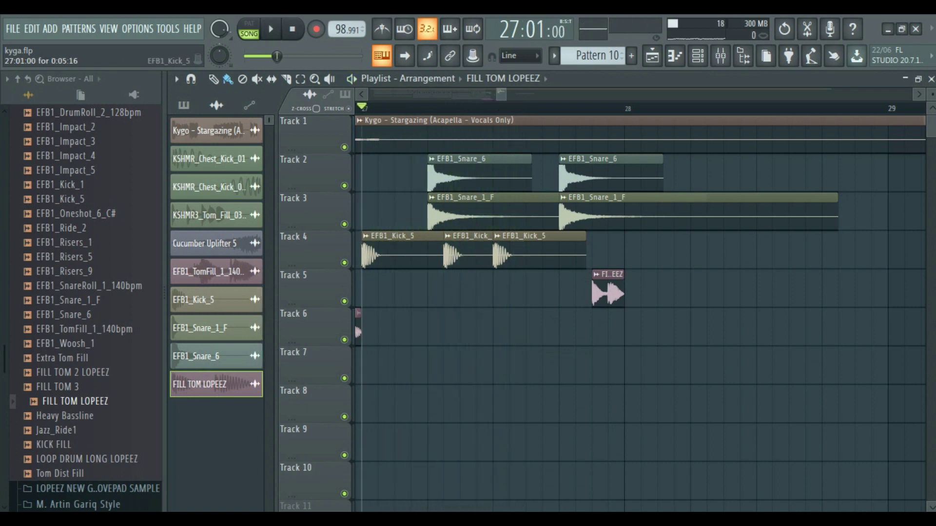
key(space)
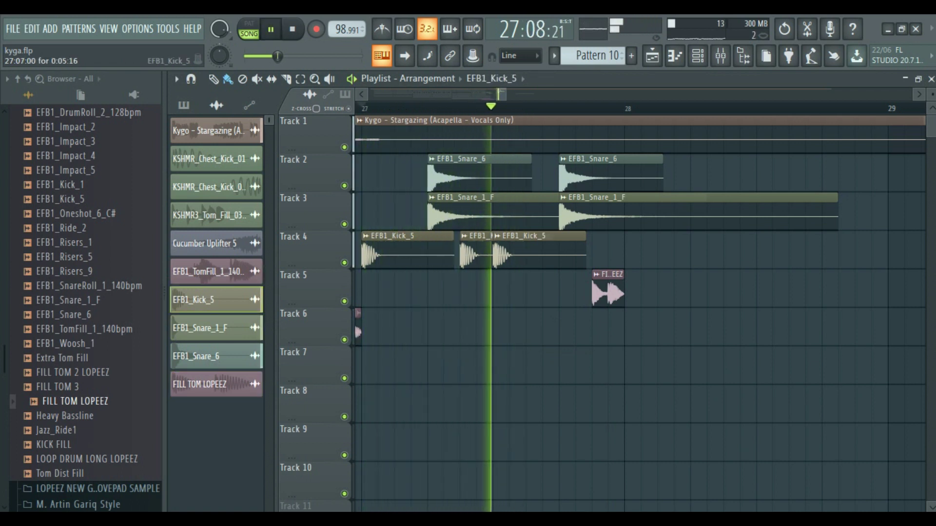
key(space)
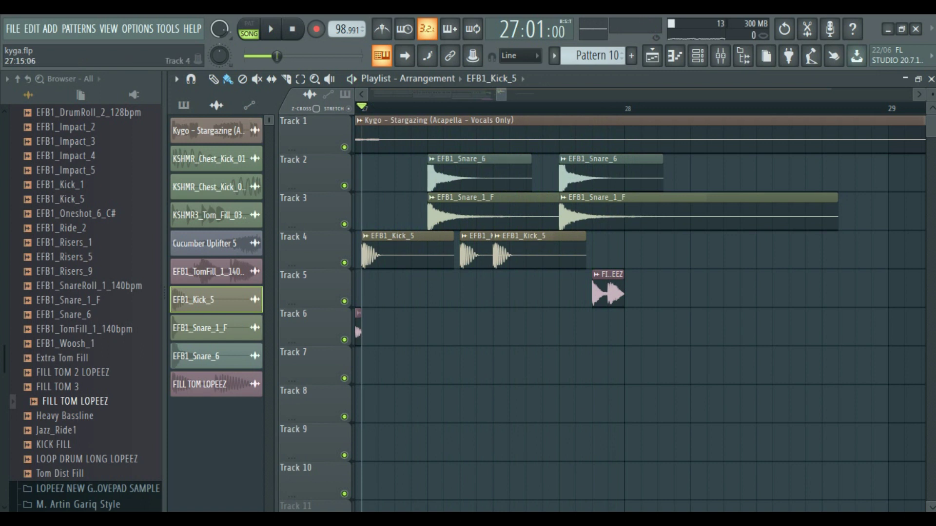
Step: Trim the second snare clips on Tracks 2 and 3 to end at bar 28, and duplicate the bar 27 drum clips into bar 28
right_click(646, 173)
right_click(656, 210)
drag(625, 265, 370, 155)
key(ctrl+b)
key(space)
scroll(410, 173, down, 2)
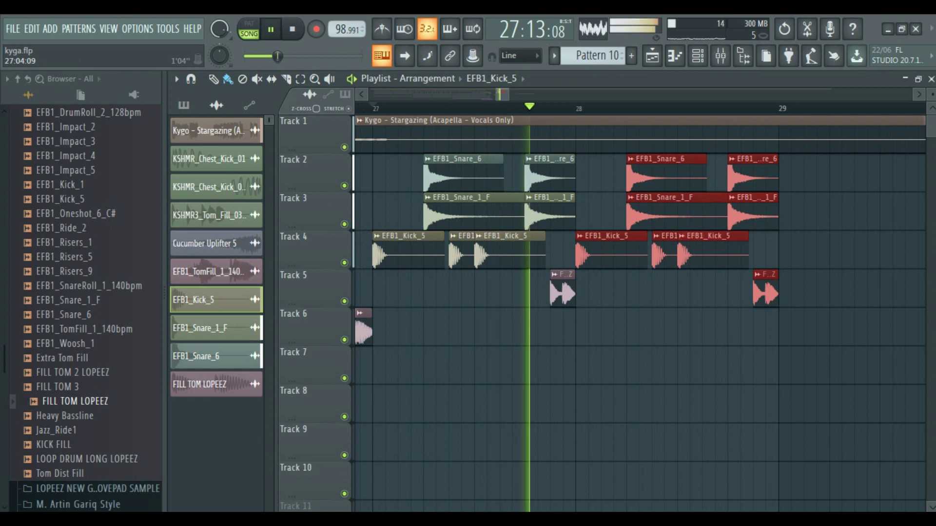
ctrl+scroll(633, 312, down, 2)
key(space)
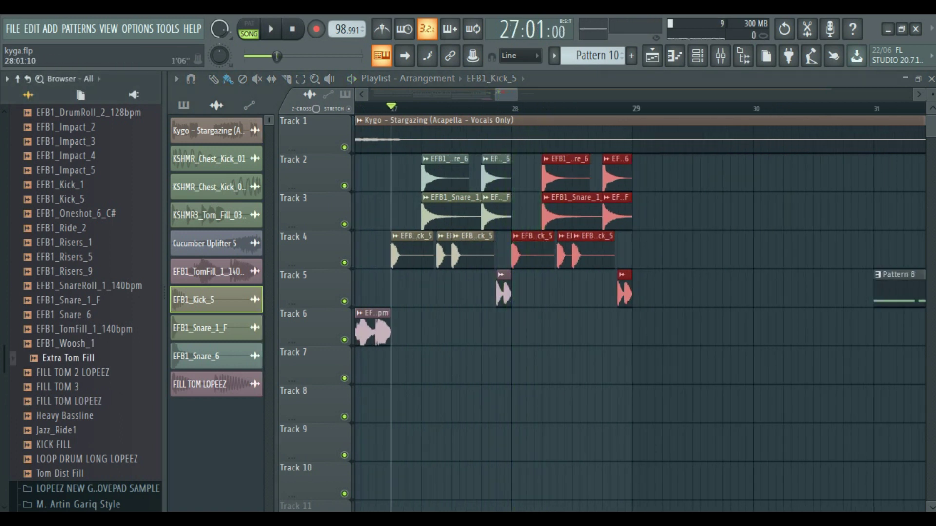
Step: Play the drop drums from 26:12 to check the bar 27 and 28 loop
scroll(641, 312, down, 1)
drag(388, 108, 381, 107)
key(space)
key(space)
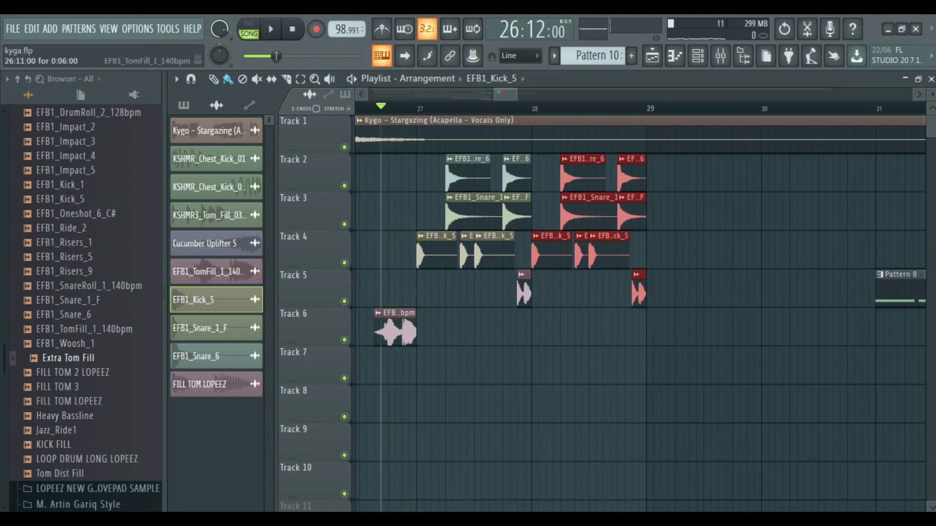
Step: Audition the fill, bassline, ride, snare and riser samples in the LOPEEZ BAHAN EDM folder for another build-up sound
key(Down)
key(Down)
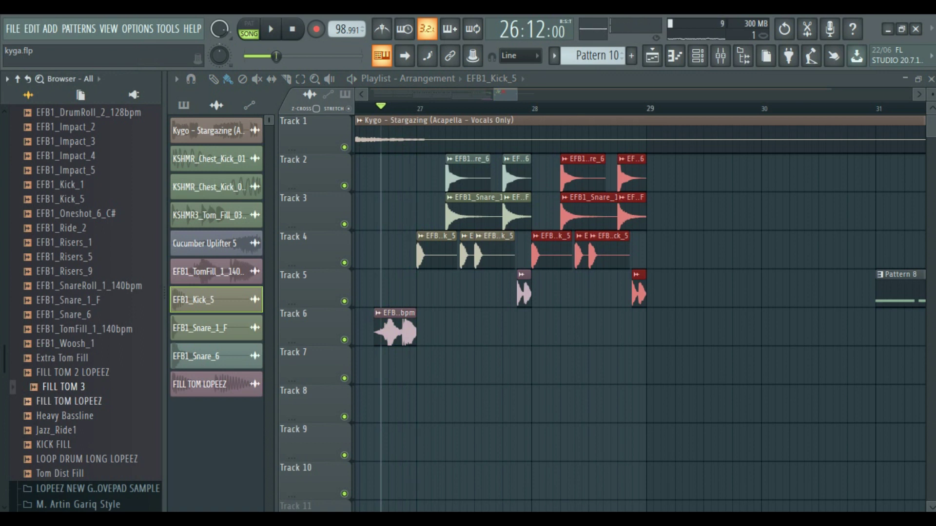
click(64, 416)
click(53, 444)
click(56, 430)
click(84, 329)
click(65, 343)
key(Up)
key(Up)
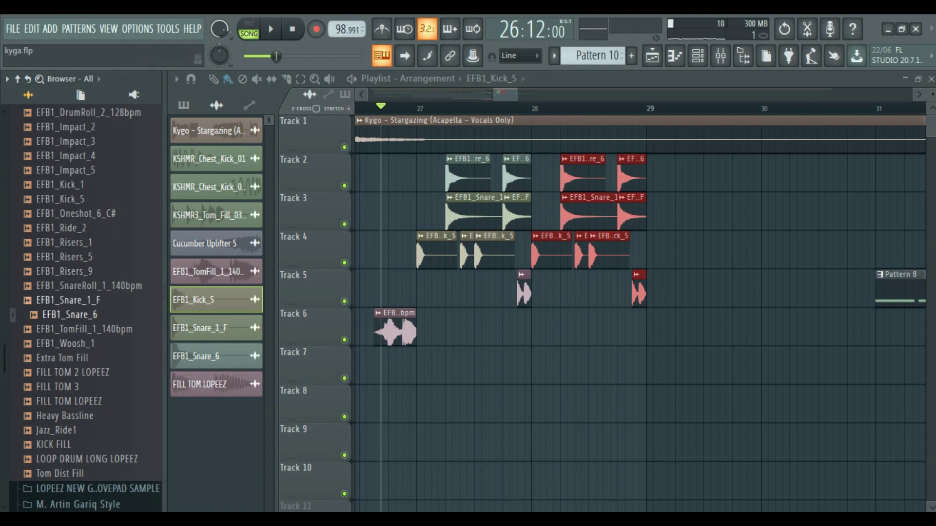
key(Up)
key(Up)
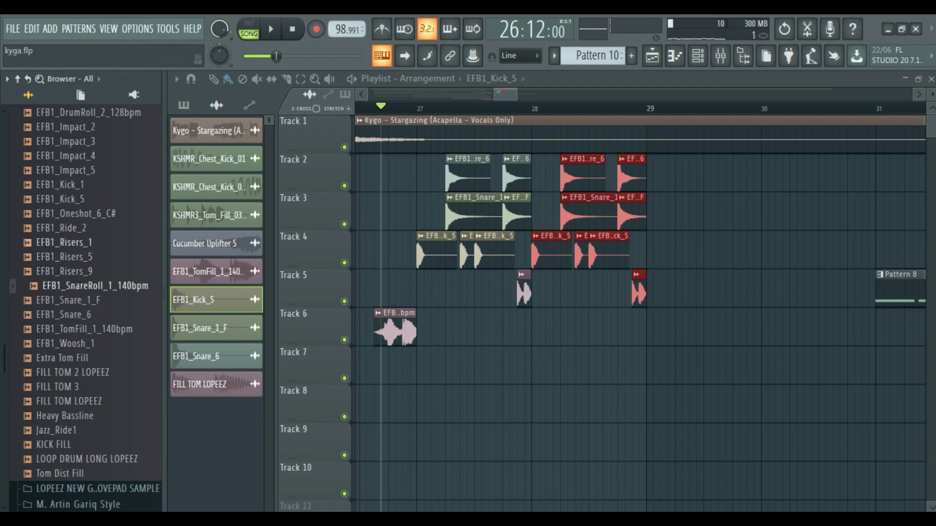
key(Up)
key(Up)
key(Up)
key(Up)
key(Up)
Step: Add the EFB1_SnareRoll_1_140bpm sample to Track 11, running from bar 19 to bar 27
drag(87, 285, 653, 410)
right_click(702, 406)
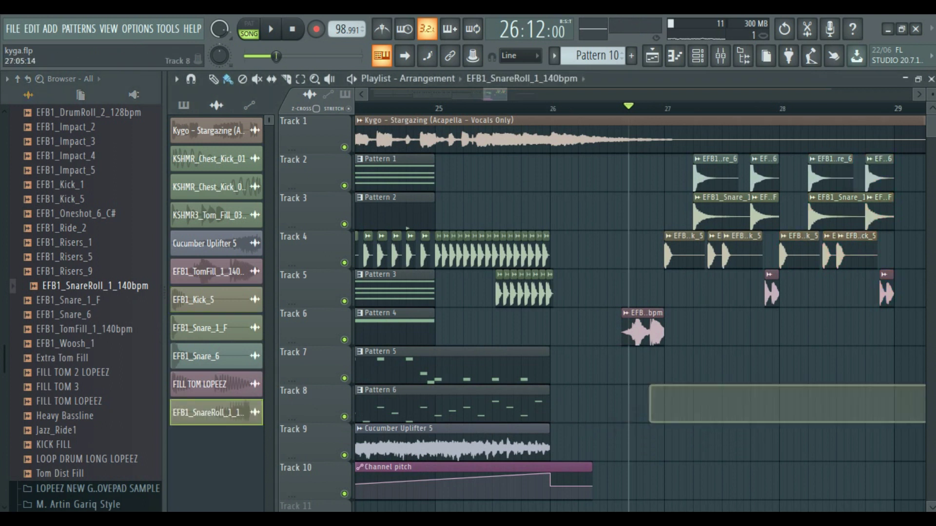
scroll(448, 108, down, 4)
scroll(633, 312, left, 5)
scroll(634, 312, down, 3)
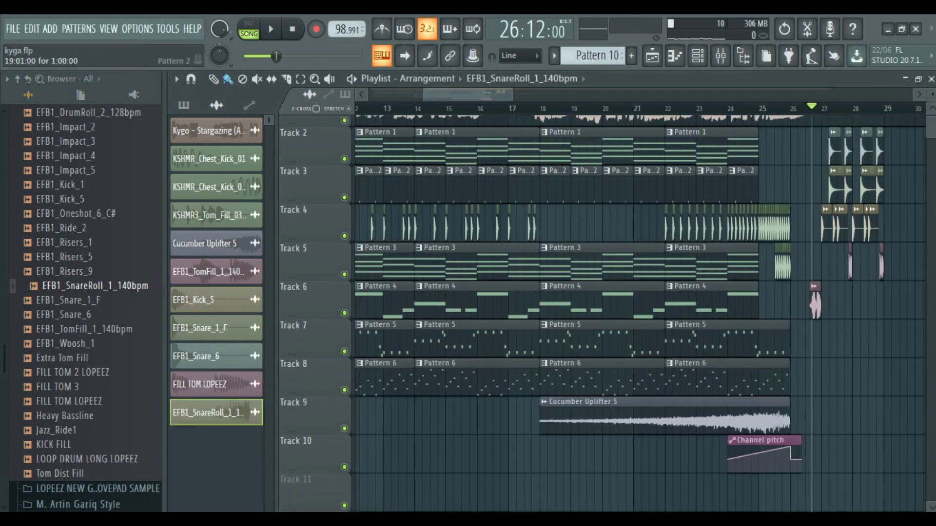
click(668, 404)
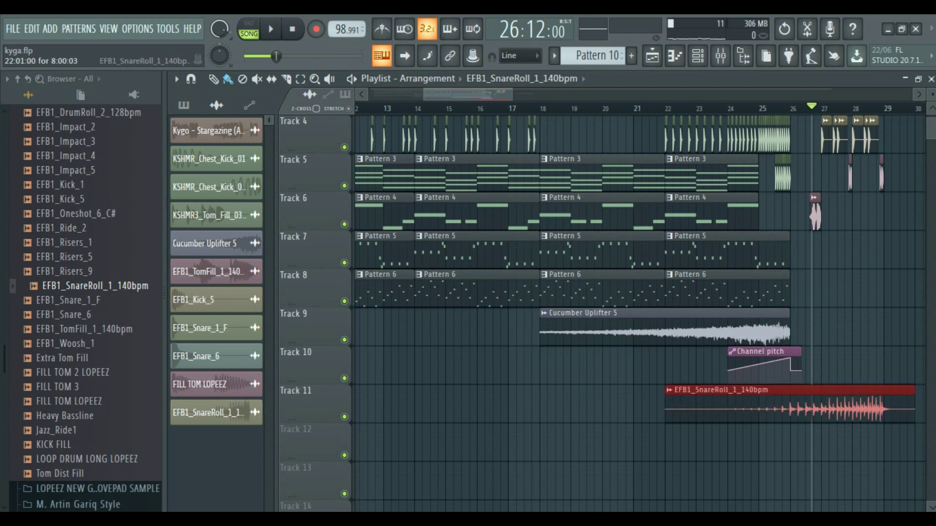
drag(692, 407, 630, 407)
Step: Play the build-up from bar 22 to check the snare roll, and delete the stray snare roll copy on Track 12
click(665, 109)
key(space)
scroll(725, 327, down, 3)
click(665, 442)
key(space)
key(space)
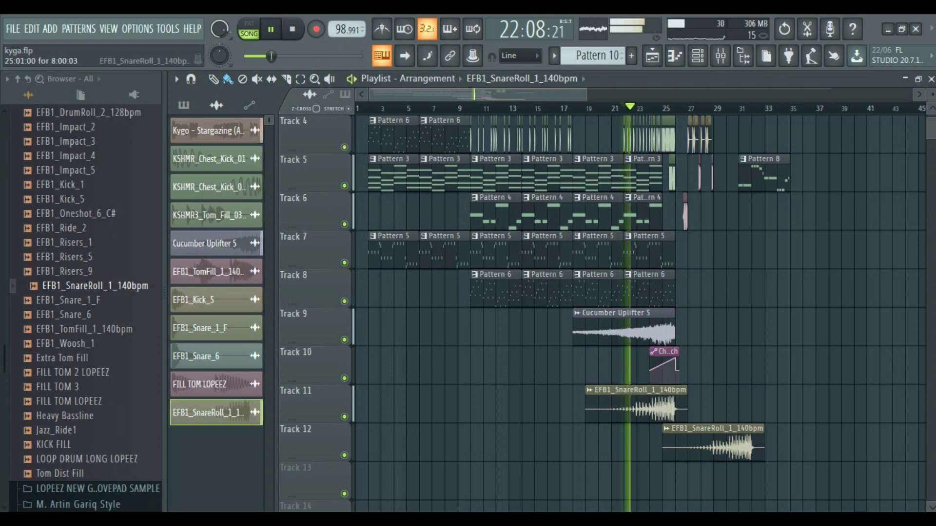
right_click(704, 441)
Step: Set the channel volume of EFB1_SnareRoll_1_140bpm to 50%
scroll(665, 332, up, 4)
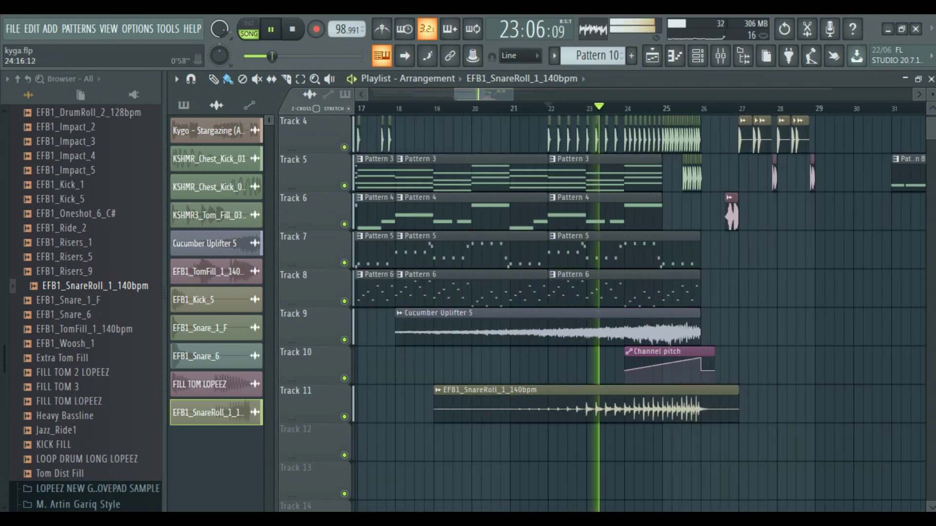
scroll(662, 419, up, 4)
scroll(662, 419, down, 3)
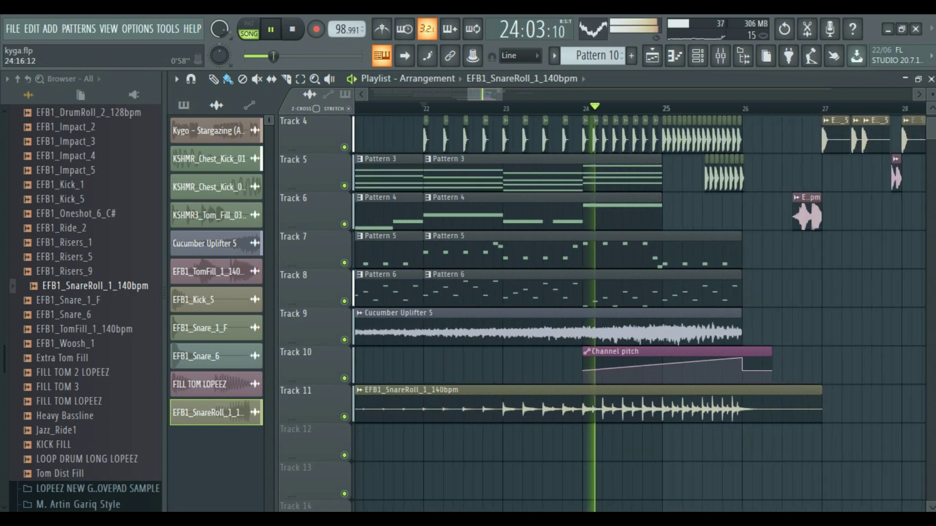
double_click(663, 409)
drag(458, 164, 459, 168)
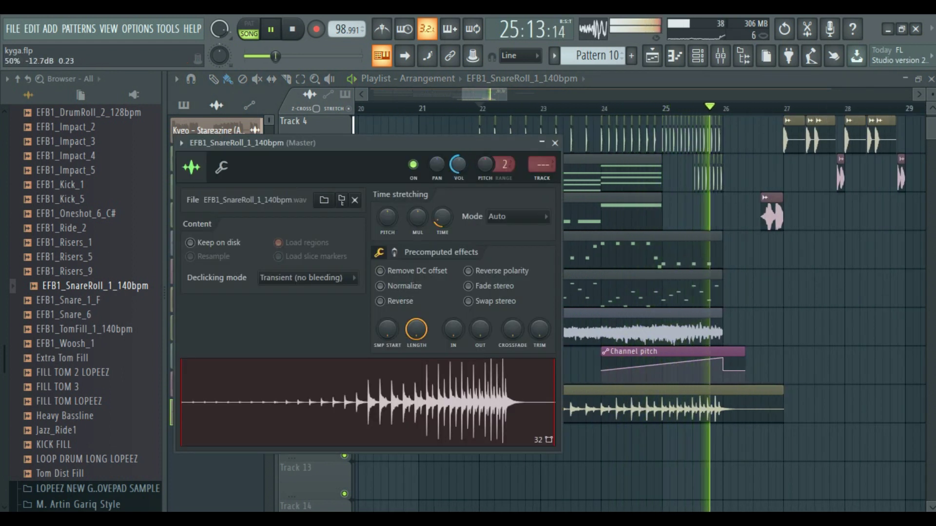
click(555, 142)
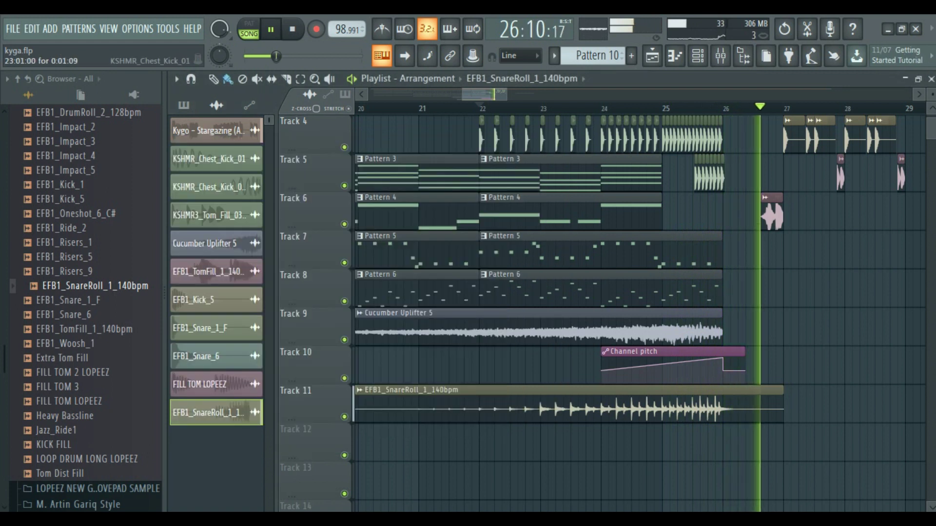
Step: Listen on through the bar 27 and 28 drums and replay them from 28:05
scroll(554, 143, down, 1)
scroll(541, 108, down, 3)
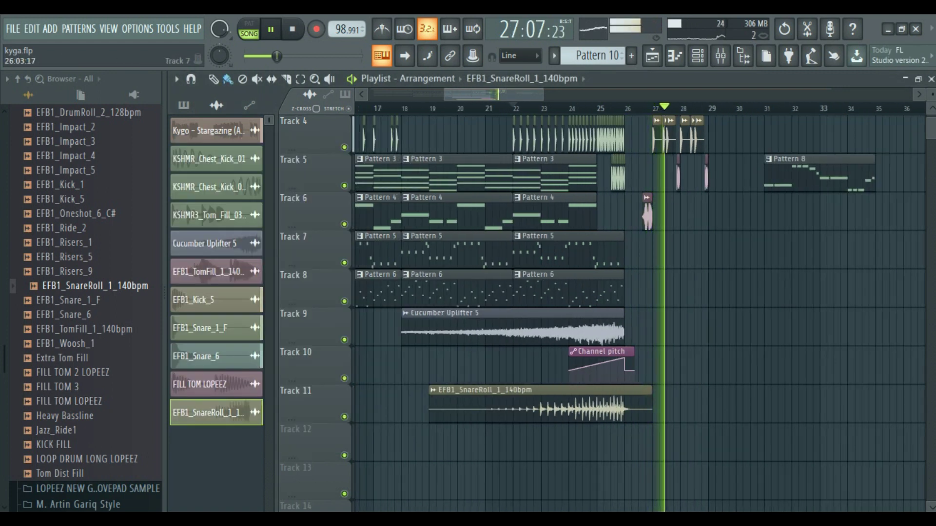
scroll(648, 211, up, 3)
scroll(638, 312, up, 4)
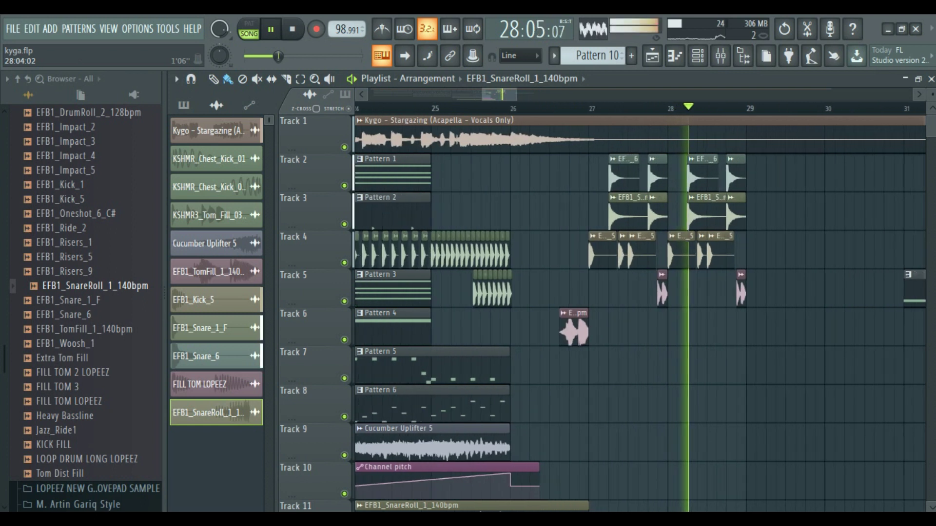
key(space)
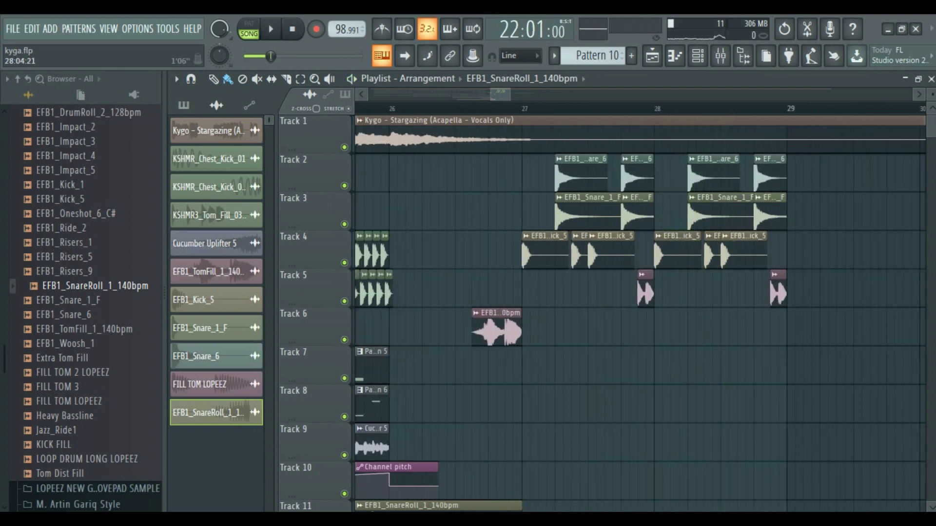
click(687, 108)
key(space)
scroll(762, 109, up, 3)
key(space)
Step: Add two more EFB1_Kick_5 clips on Track 4 at 28:12 and 28:15, the second ending at bar 29
click(751, 249)
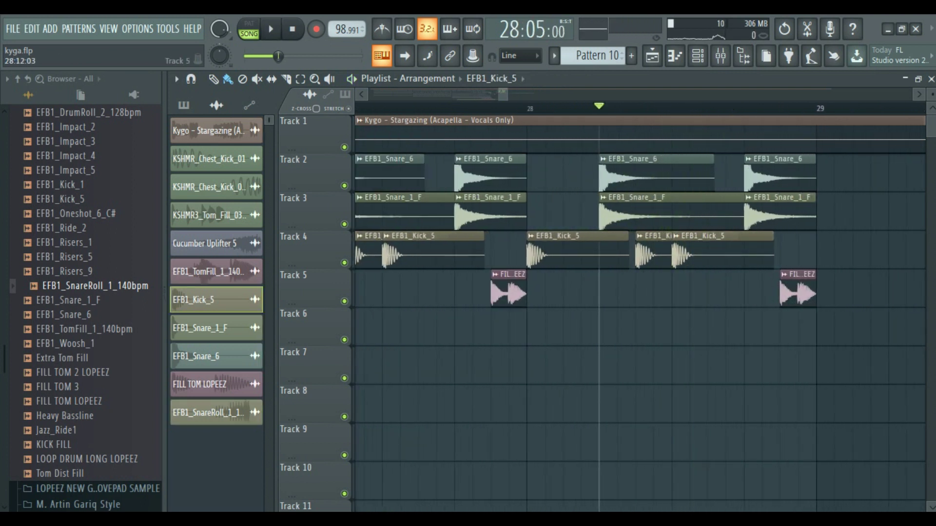
right_click(749, 251)
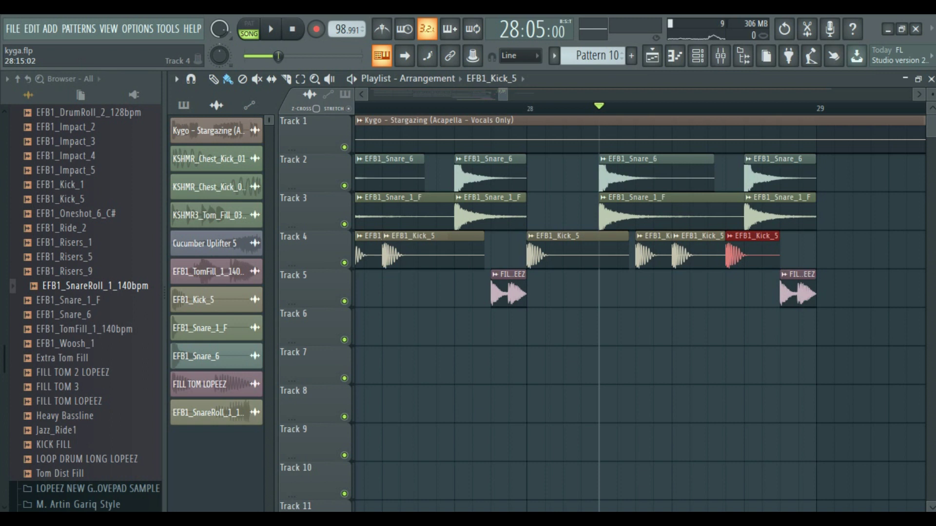
key(ctrl+b)
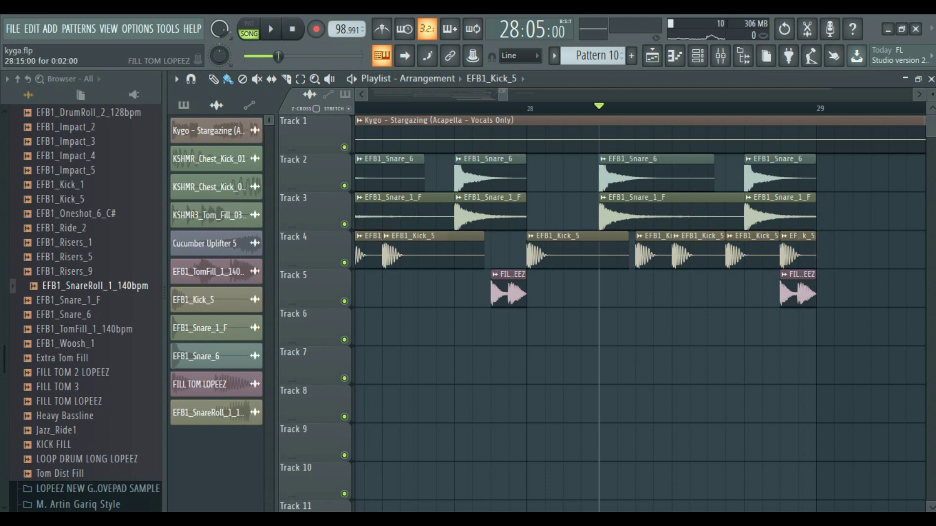
Step: Delete the 28:15 tom fill and the 28:13 snares, and cut the EFB1_Snare_1_F clip on Track 3 to end at 28:13
key(space)
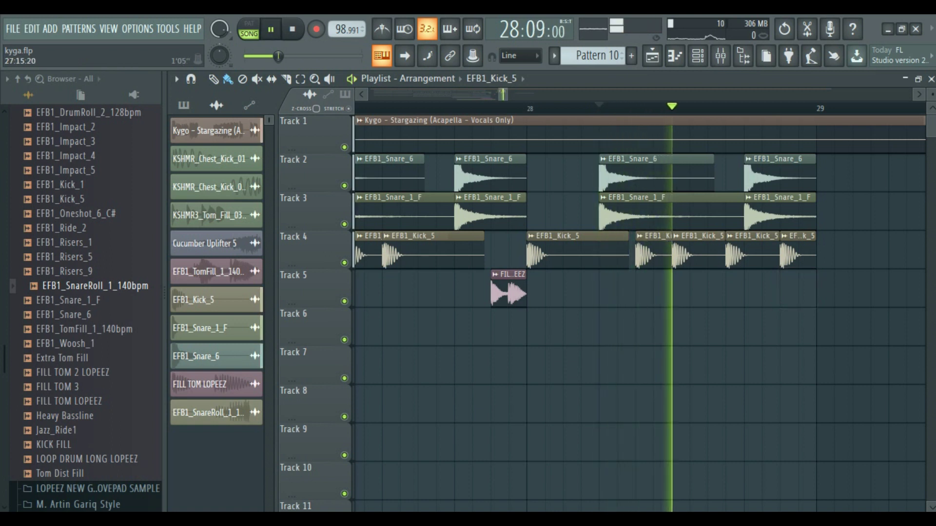
key(space)
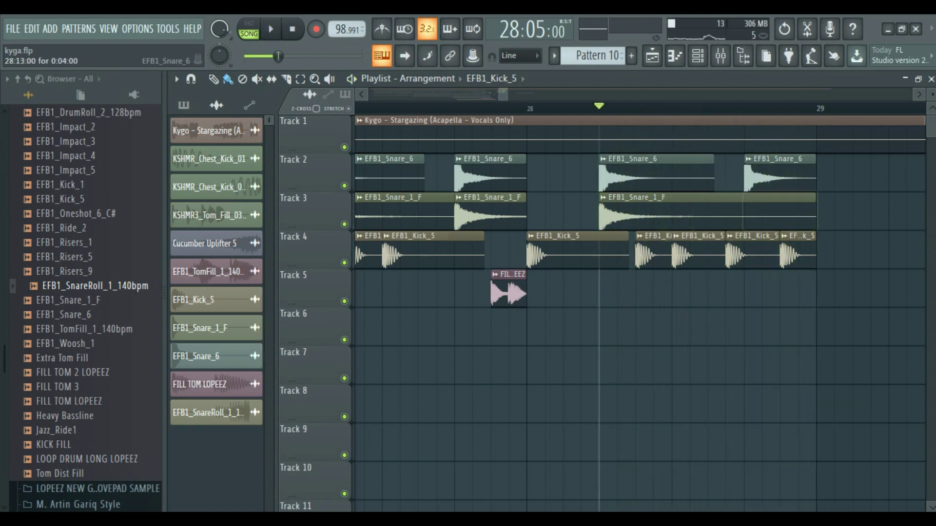
right_click(785, 176)
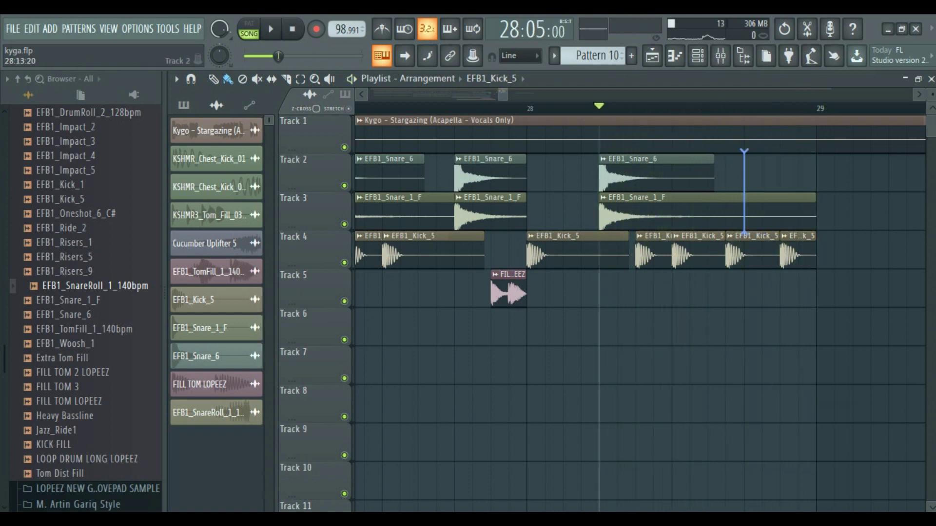
drag(759, 181, 759, 215)
right_click(774, 215)
Step: Audition the tom fill, snare, riser, impact and ride samples for a new fill at the end of bar 28
click(65, 343)
click(88, 329)
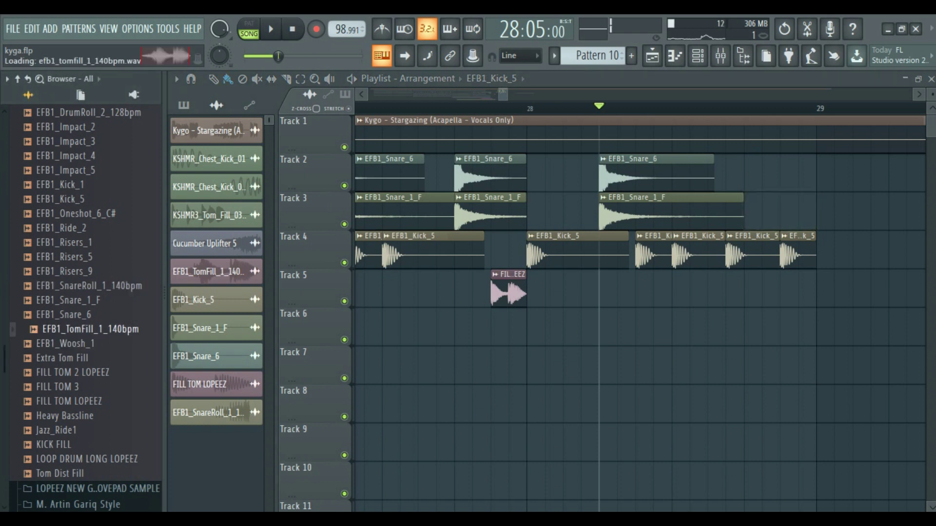
click(70, 315)
click(68, 300)
click(89, 285)
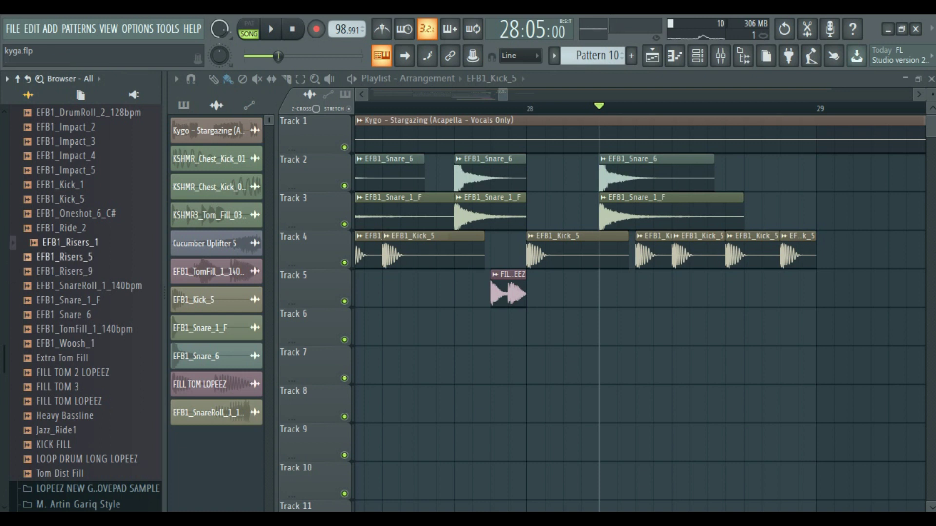
click(75, 213)
click(66, 170)
scroll(66, 170, up, 3)
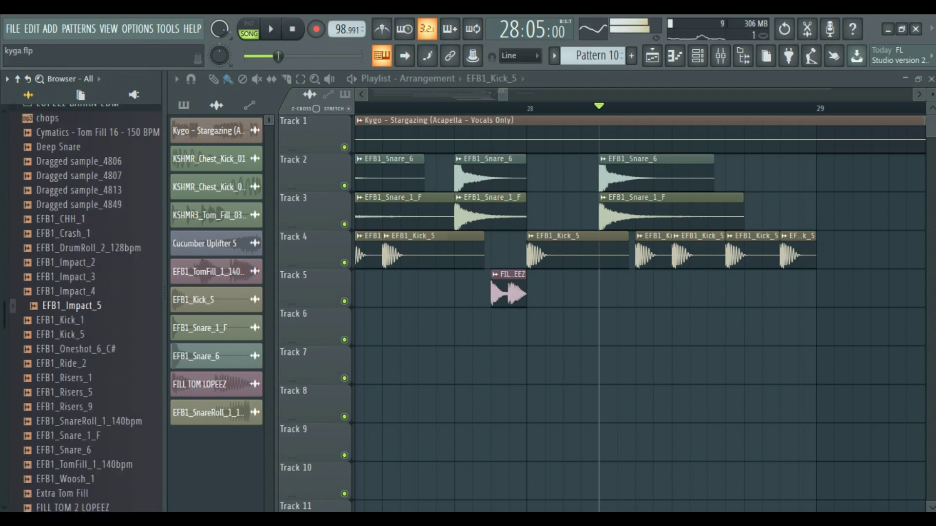
click(94, 257)
click(72, 271)
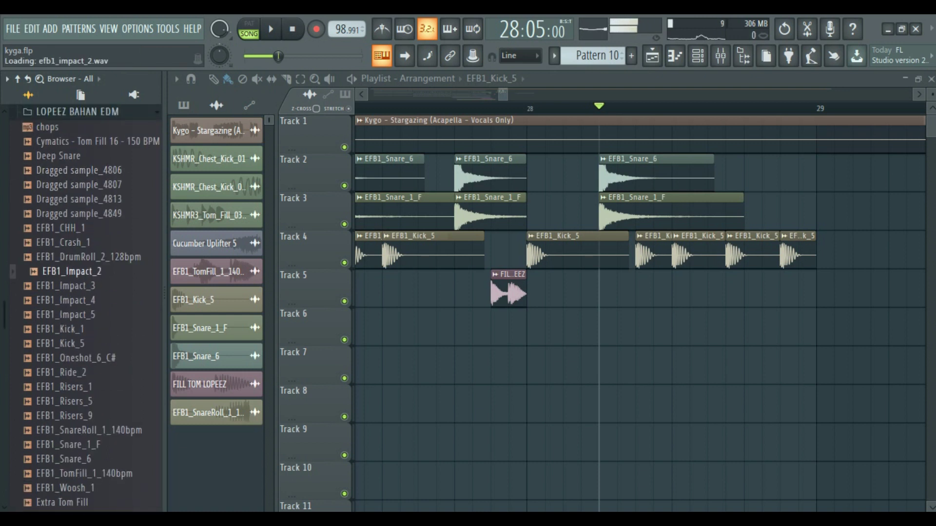
click(79, 213)
click(79, 185)
click(61, 372)
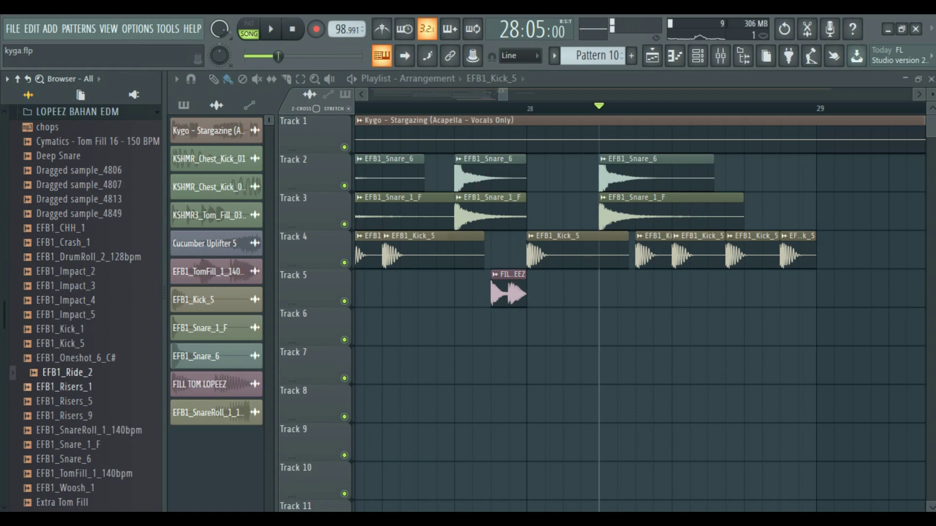
Step: Find the Tom Dist Fill sample in the sample folder and place it on Track 6 at 28:08, ending at bar 29
scroll(62, 373, down, 3)
click(63, 387)
scroll(83, 292, down, 3)
key(Down)
key(Down)
key(Down)
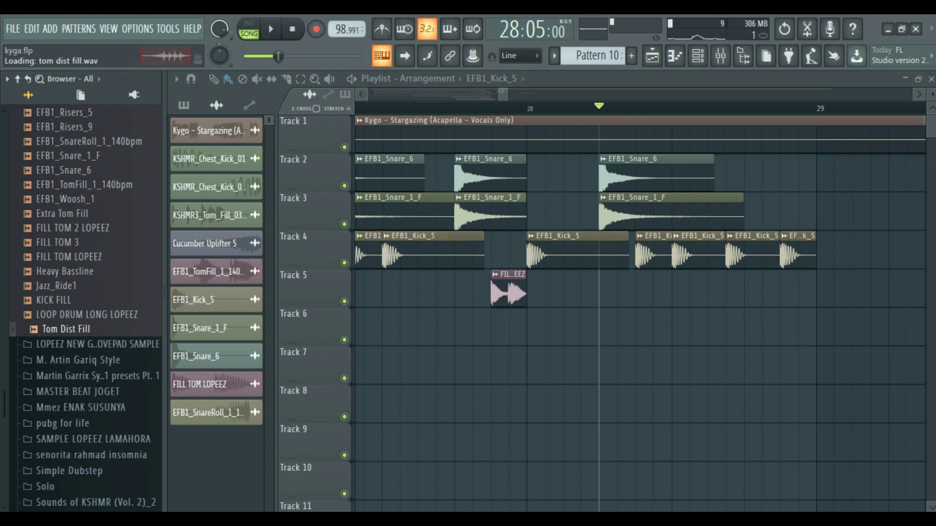
drag(66, 329, 697, 334)
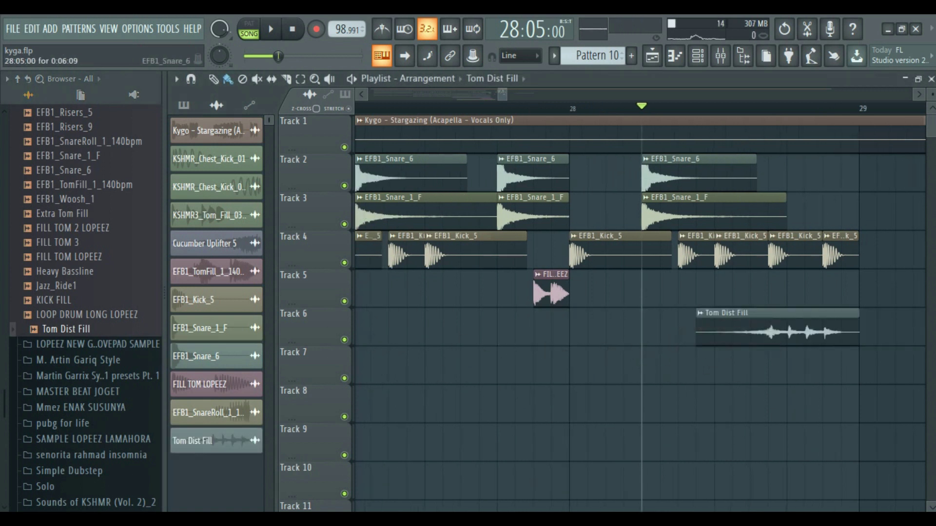
Step: Play the end of bar 27 and bar 28 to hear the Tom Dist Fill clip with the kicks
scroll(673, 334, right, 3)
scroll(555, 312, down, 5)
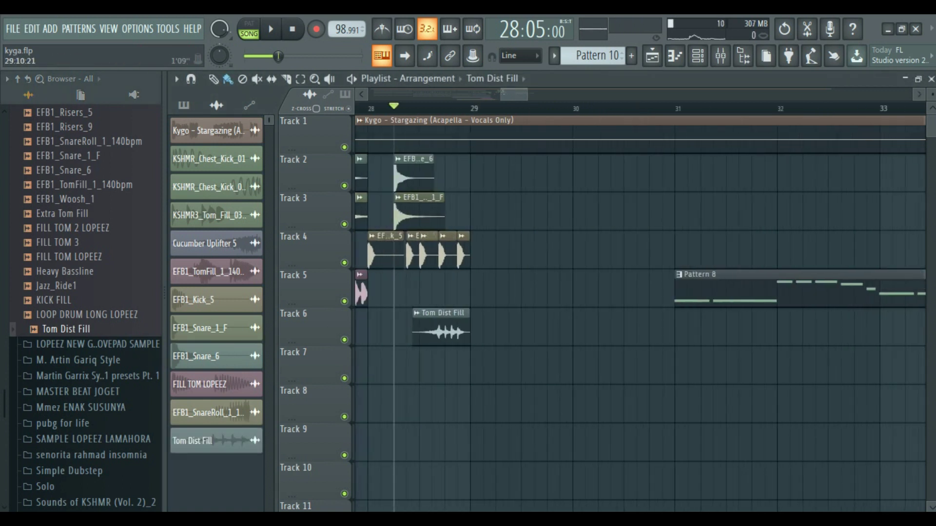
scroll(434, 137, down, 2)
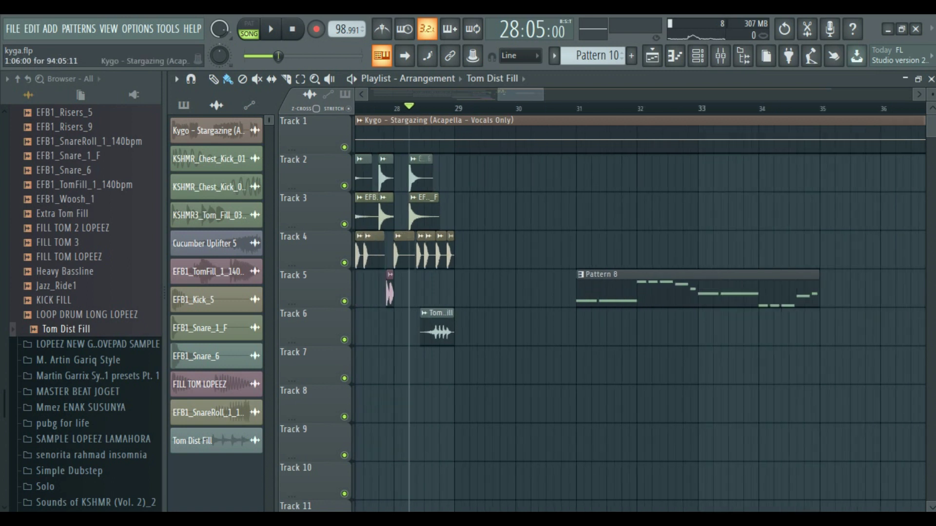
key(space)
scroll(372, 326, up, 5)
key(space)
Step: Move the Tom Dist Fill clip to 28:01 and time-stretch its sample to a length of 8 steps in the channel settings
drag(618, 326, 483, 331)
double_click(528, 339)
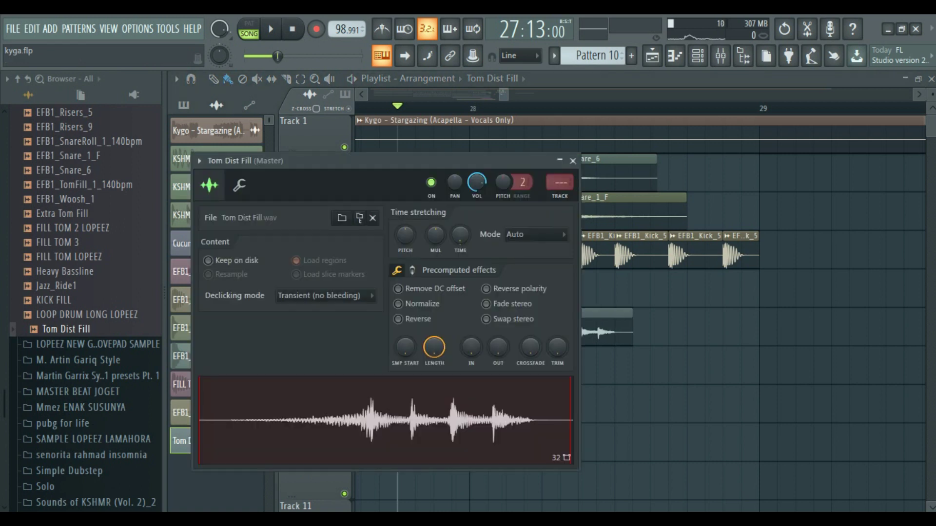
drag(415, 311, 285, 310)
mouse_move(330, 235)
mouse_down()
mouse_move(330, 248)
mouse_move(330, 236)
mouse_up()
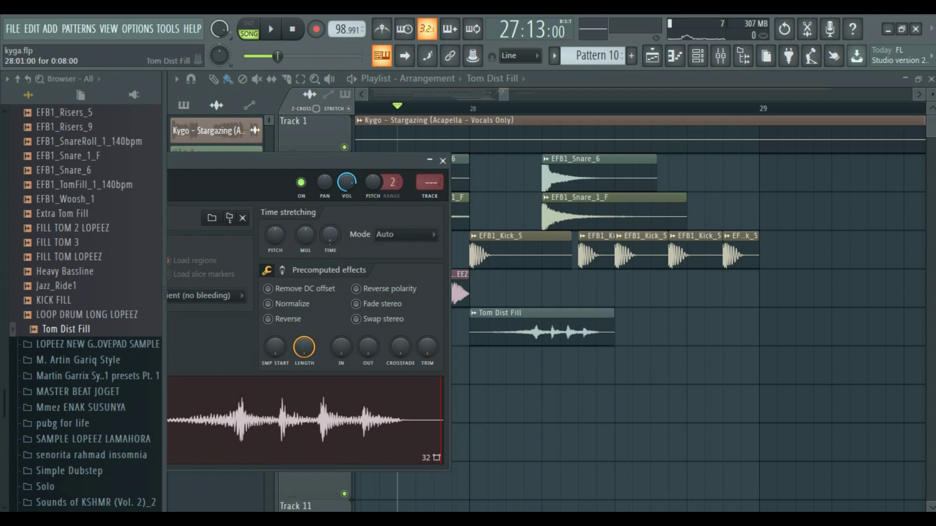
key(Escape)
Step: Move the Tom Dist Fill clip on Track 6 to 28:09 and check it in playback from 27:13
key(space)
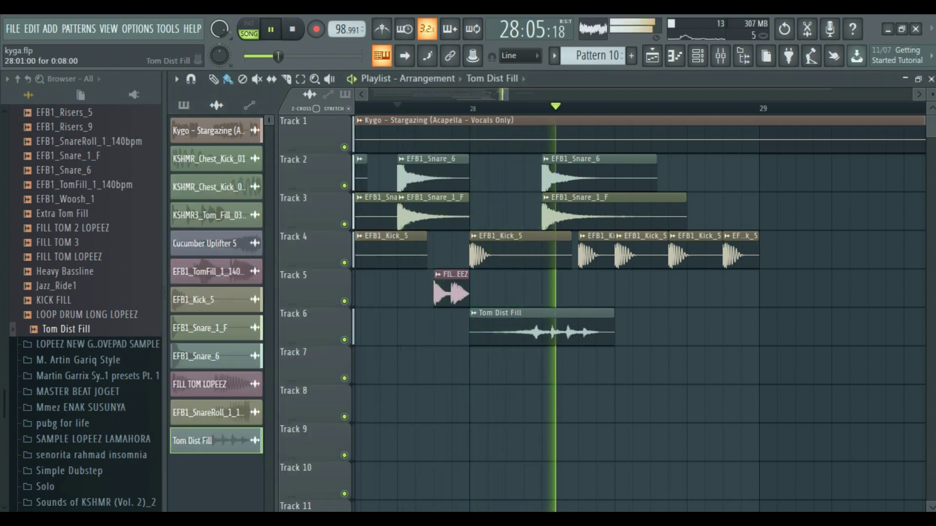
key(space)
drag(541, 313, 686, 313)
key(space)
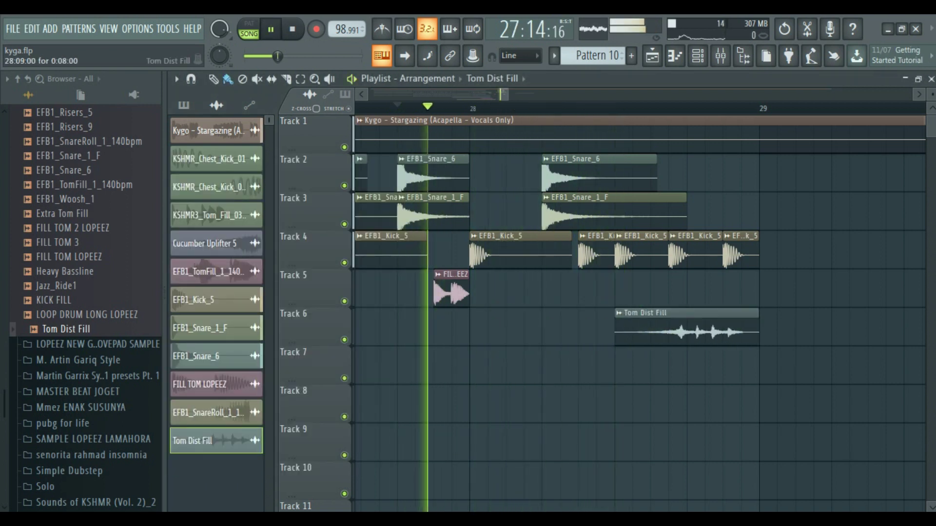
key(space)
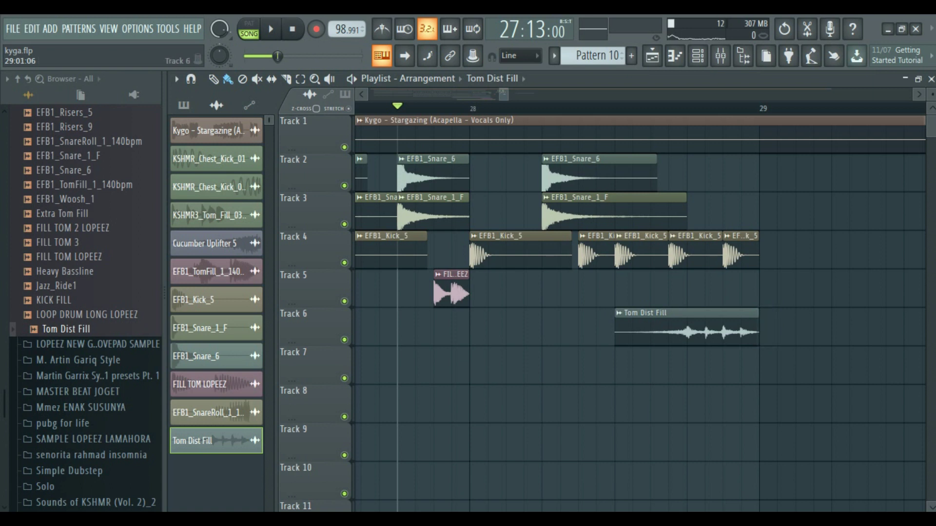
Step: Remove the last EFB1_Kick_5 clip at 28:15 on Track 4 and check the fill in playback from 27:13
key(space)
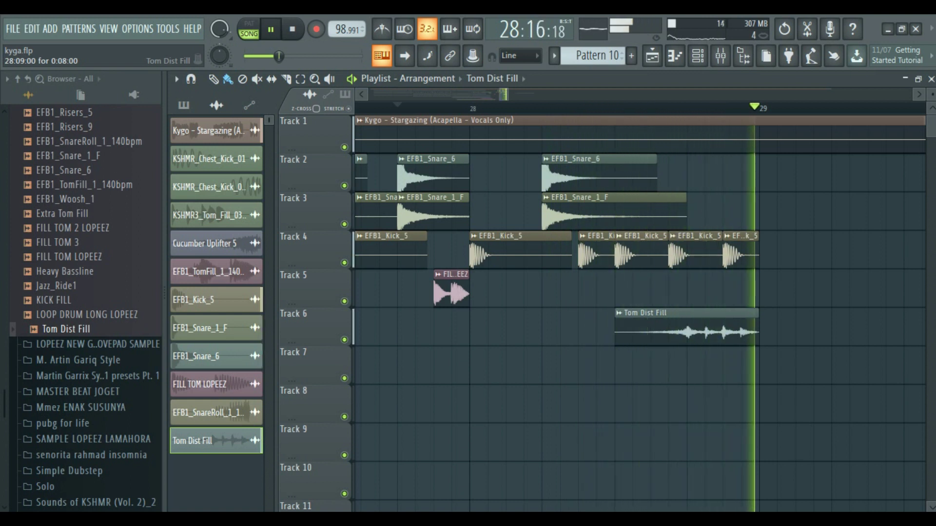
key(space)
key(space)
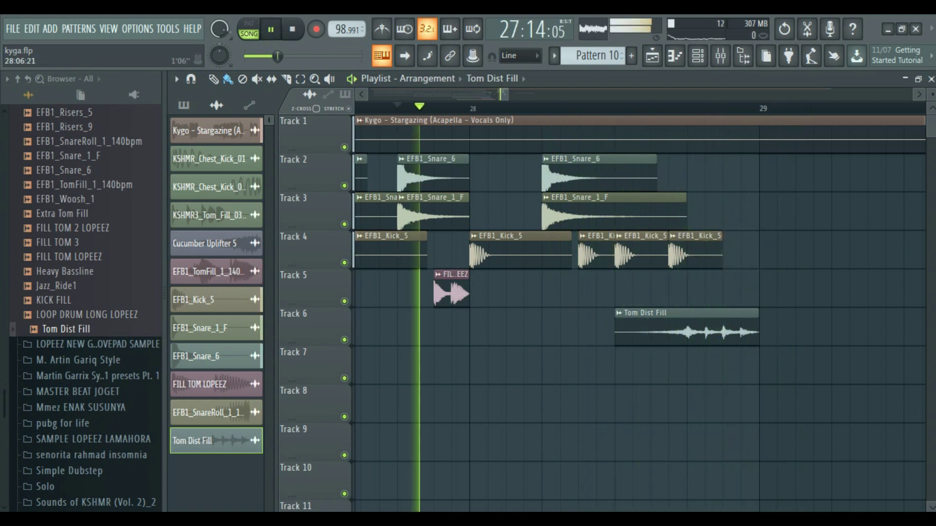
scroll(578, 293, down, 2)
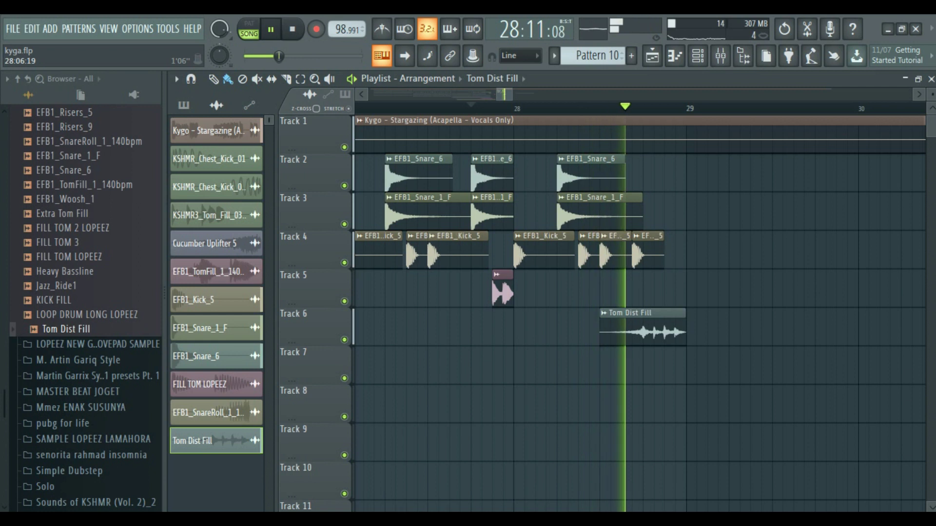
key(space)
Step: Normalize the Tom Dist Fill sample in its channel settings, reset its pitch shift, and play it back from 27:13
double_click(642, 328)
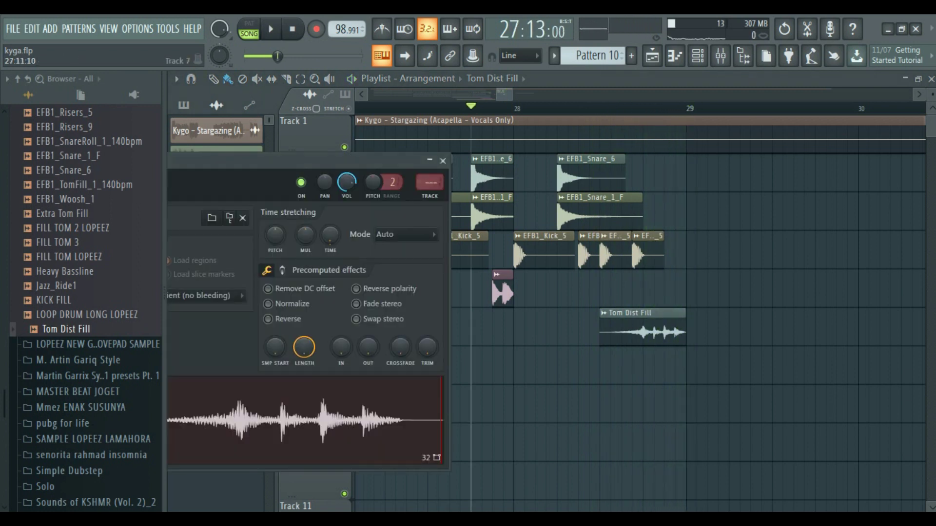
click(268, 304)
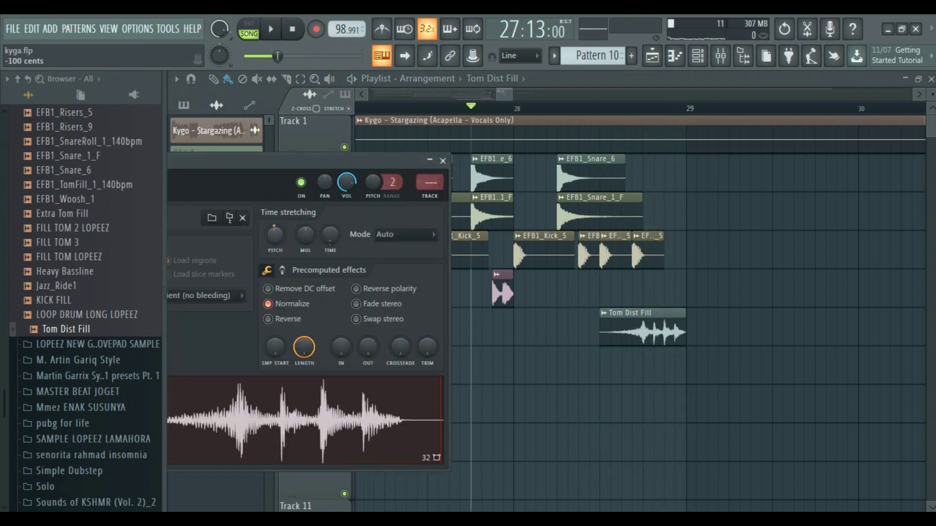
right_click(274, 239)
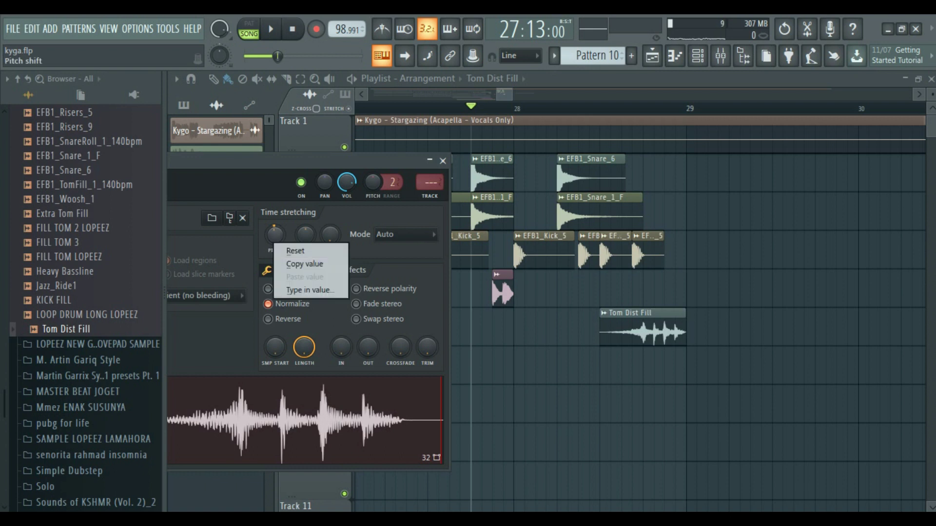
click(292, 250)
key(space)
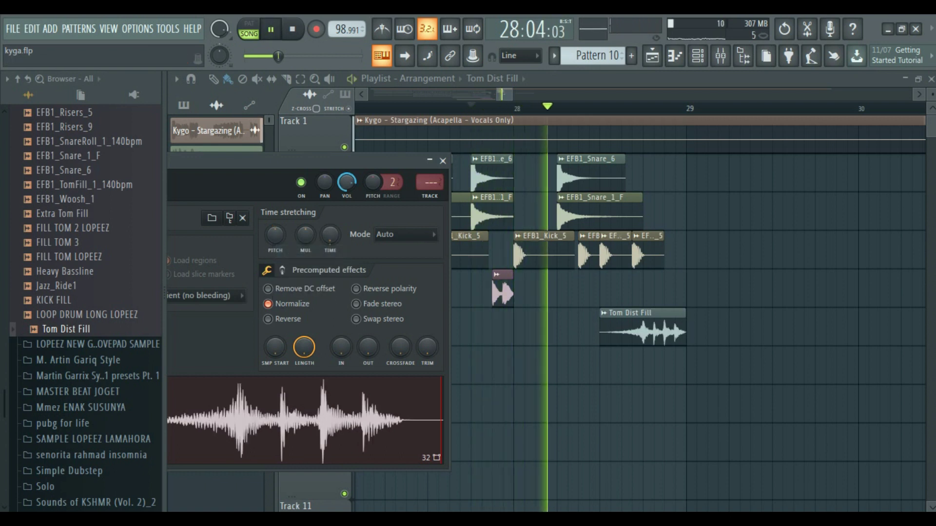
key(space)
key(Escape)
Step: Delete the Pattern 8 clip at bar 31 on Track 5
scroll(640, 312, right, 3)
scroll(422, 288, down, 5)
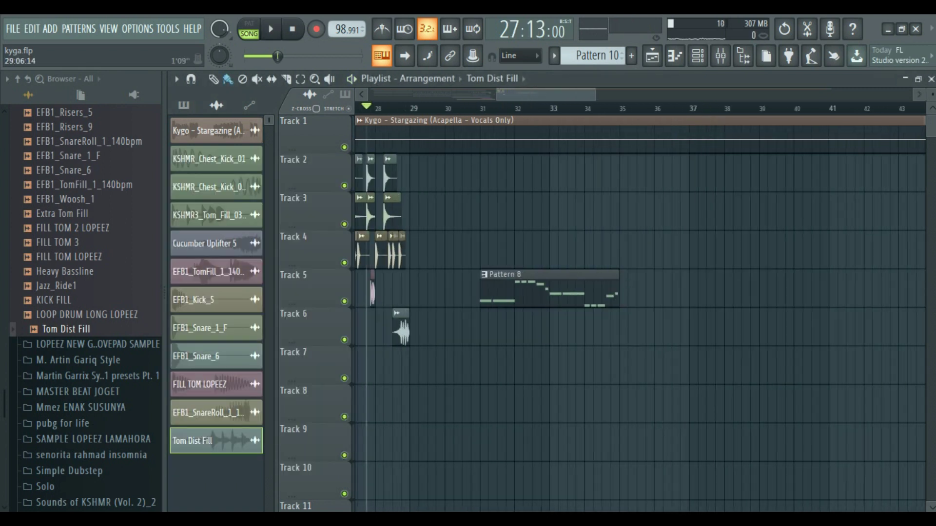
scroll(640, 312, left, 3)
right_click(779, 288)
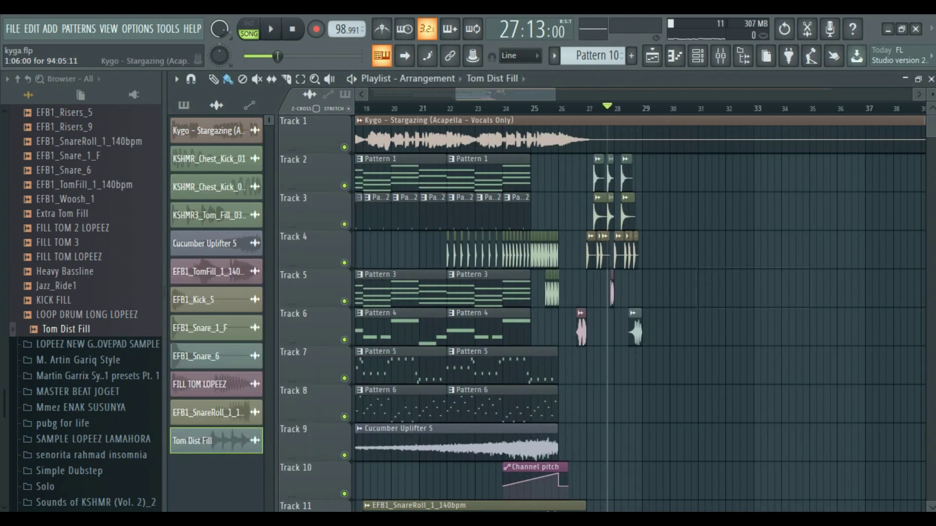
Step: Duplicate the drum and fill clips of bars 27 and 28 on Tracks 2 to 6 to bar 29
scroll(635, 312, up, 3)
drag(687, 327, 544, 173)
key(ctrl+b)
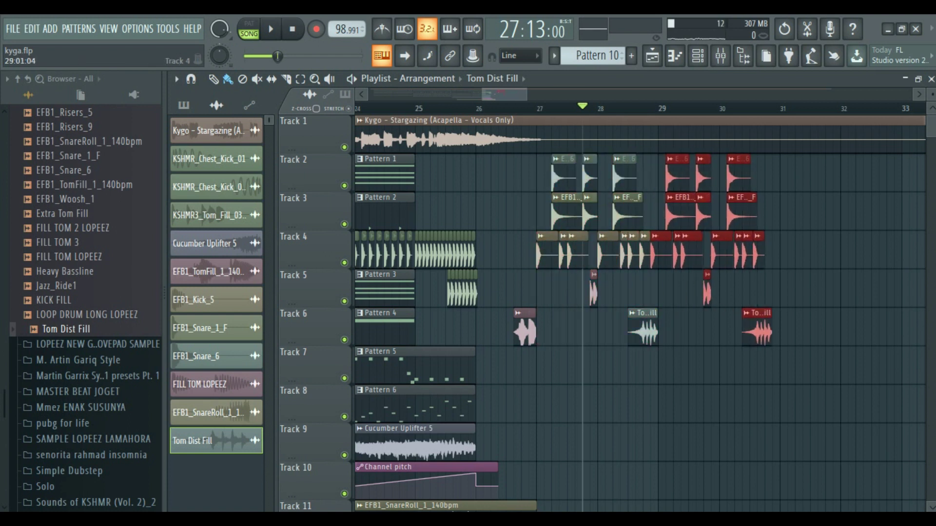
Step: Play the build-up from bar 25 into the drop drums at bar 28, and clear the clip selection
key(space)
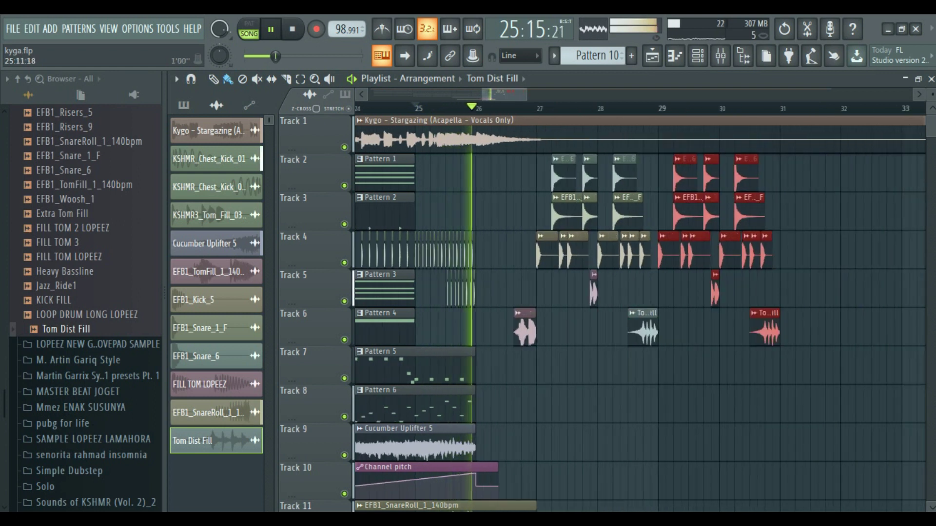
scroll(456, 312, up, 1)
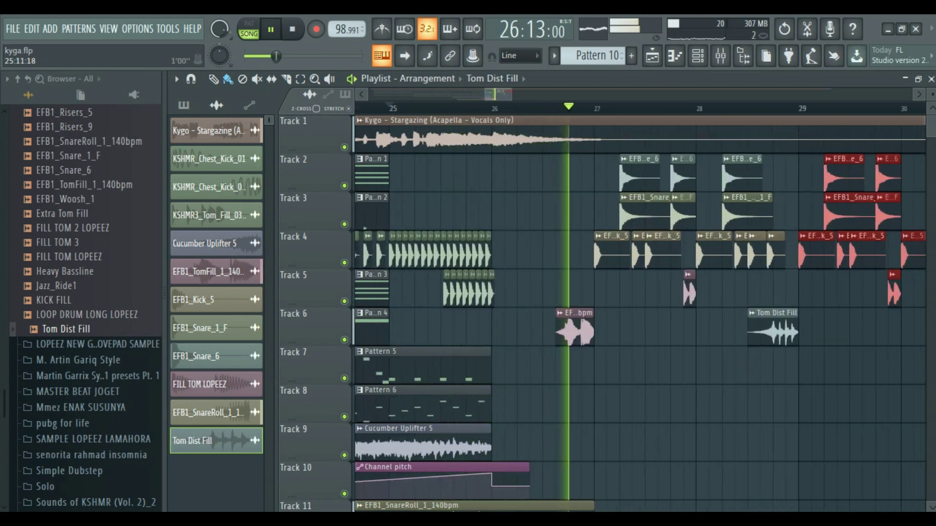
scroll(634, 317, down, 3)
scroll(634, 317, up, 4)
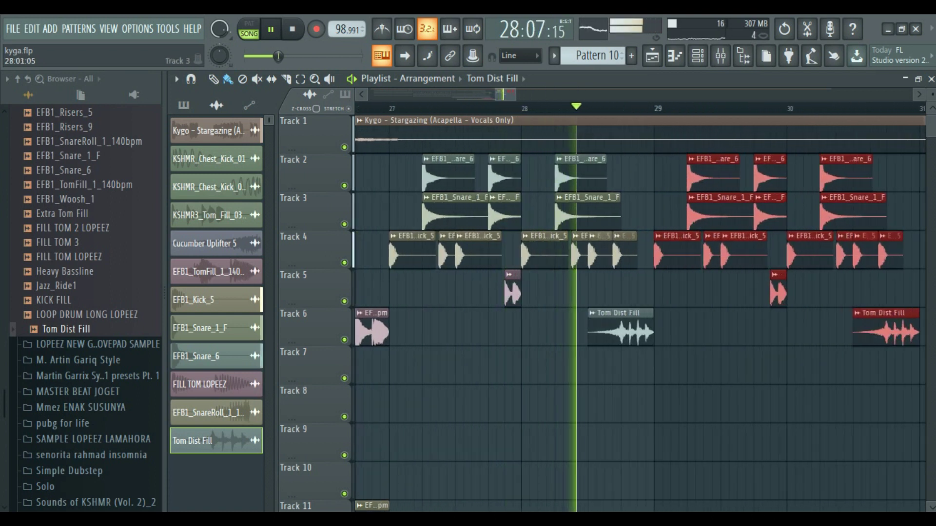
key(space)
click(497, 215)
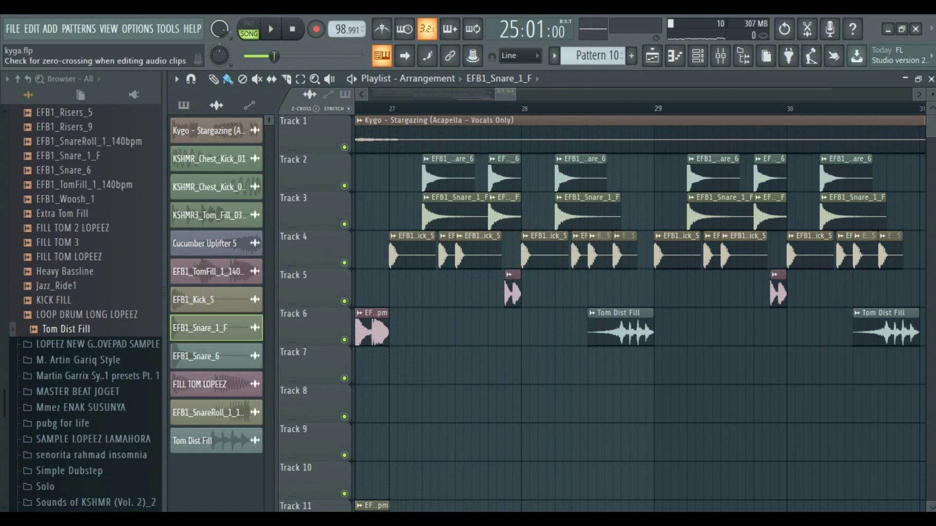
Step: Lengthen the EFB1_Snare_1_F clips on Track 3 to 8 steps at 27:13 and 29:13, and to 12 steps at 30:05
key(space)
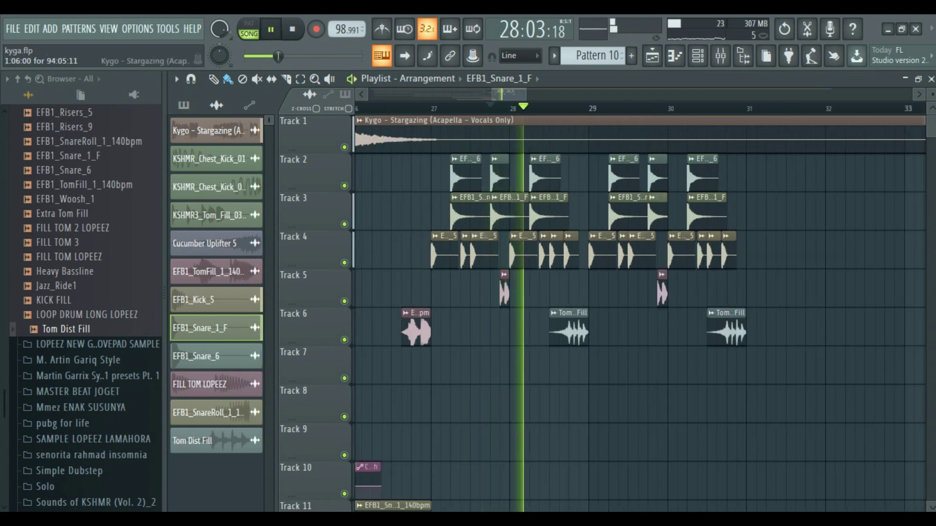
scroll(566, 293, up, 4)
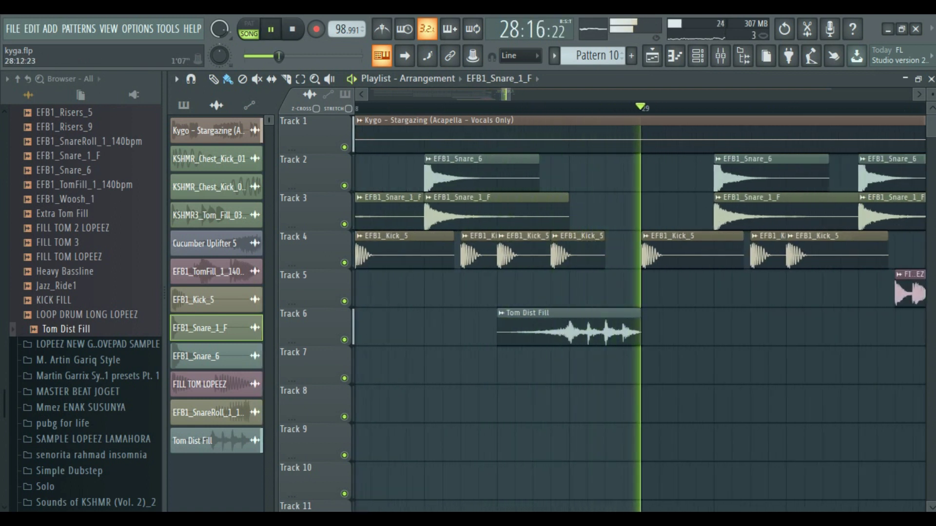
scroll(634, 293, down, 4)
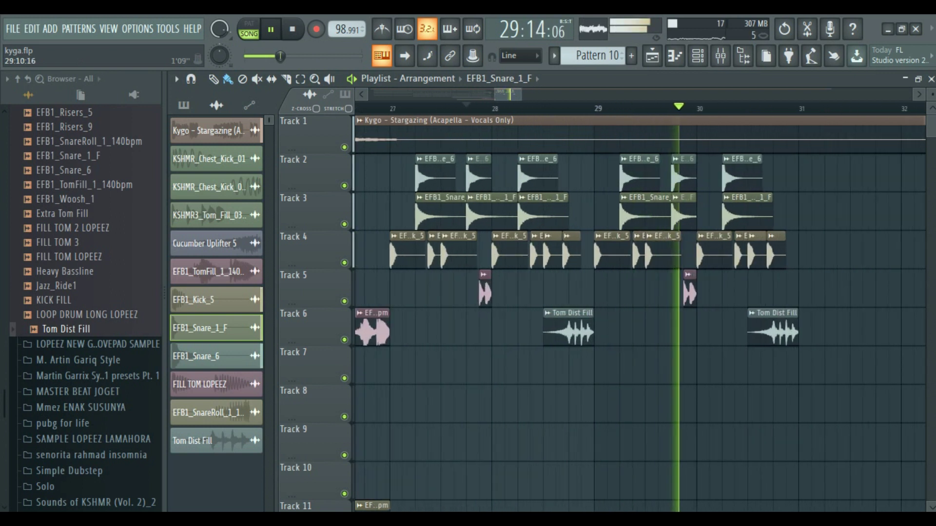
key(space)
scroll(634, 204, up, 4)
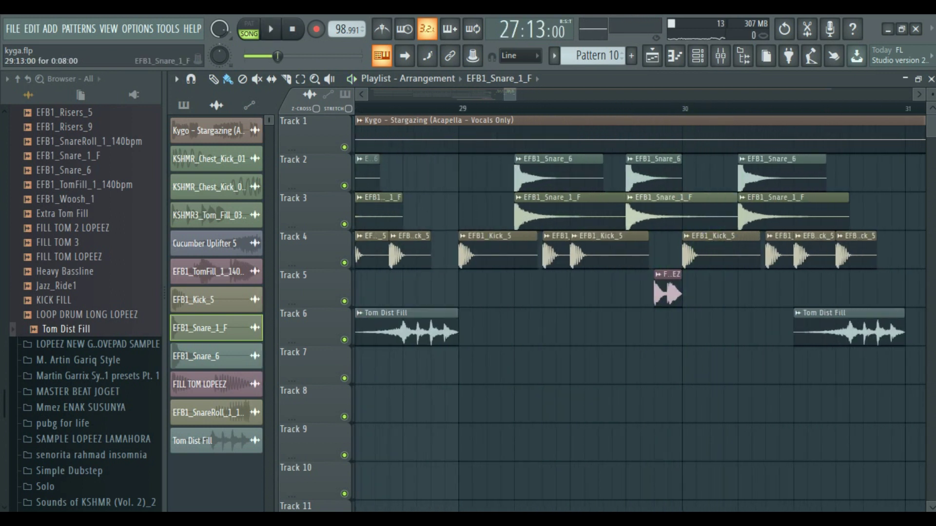
drag(848, 205, 918, 205)
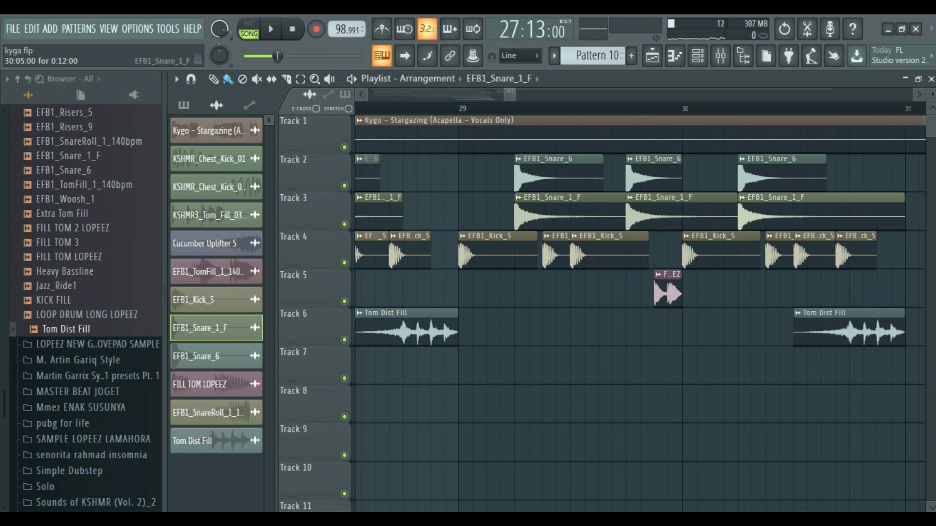
Step: Duplicate the drum and fill clips of bars 27 to 30 on Tracks 2 to 6 so the copy starts at bar 31
scroll(740, 366, down, 4)
drag(799, 341, 589, 156)
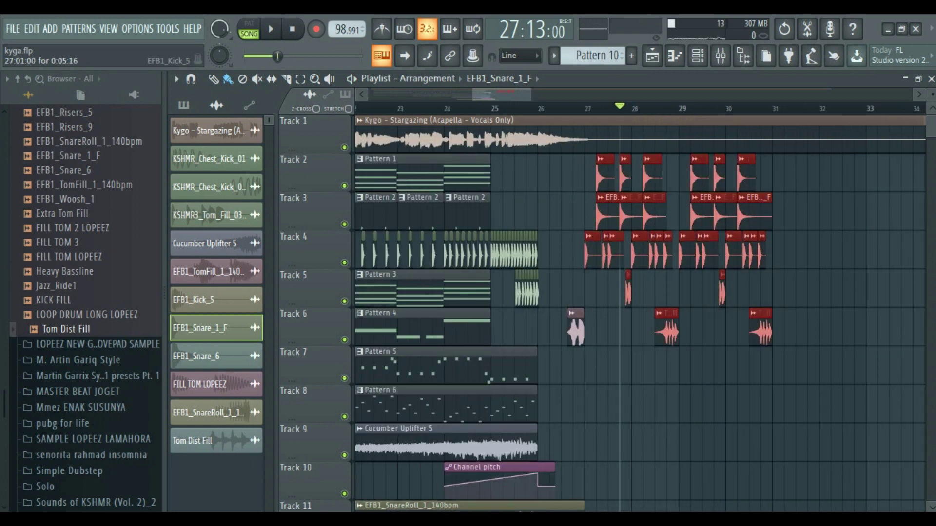
key(ctrl+b)
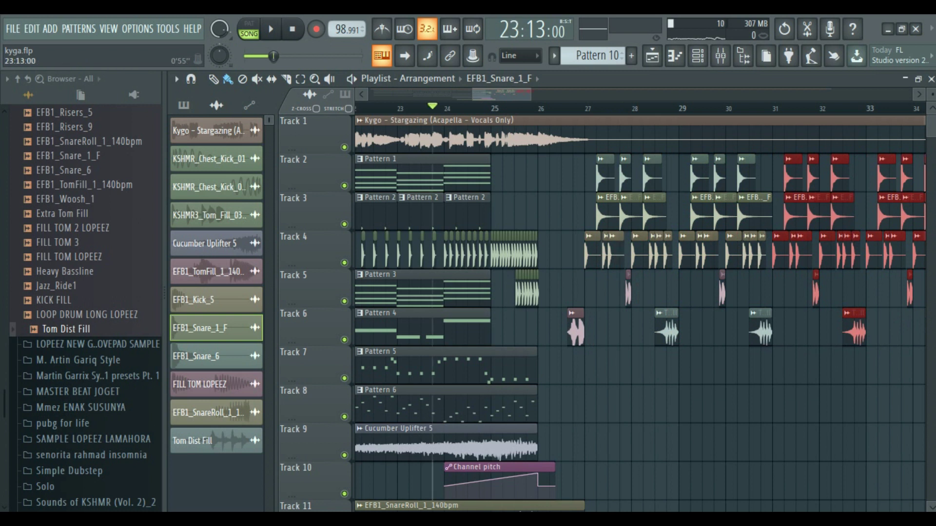
Step: Play the build-up from around bar 22 into the start of the drop at bar 27 to check the transition
key(space)
scroll(434, 107, down, 4)
scroll(433, 107, down, 3)
click(408, 107)
scroll(409, 107, up, 3)
scroll(408, 107, down, 5)
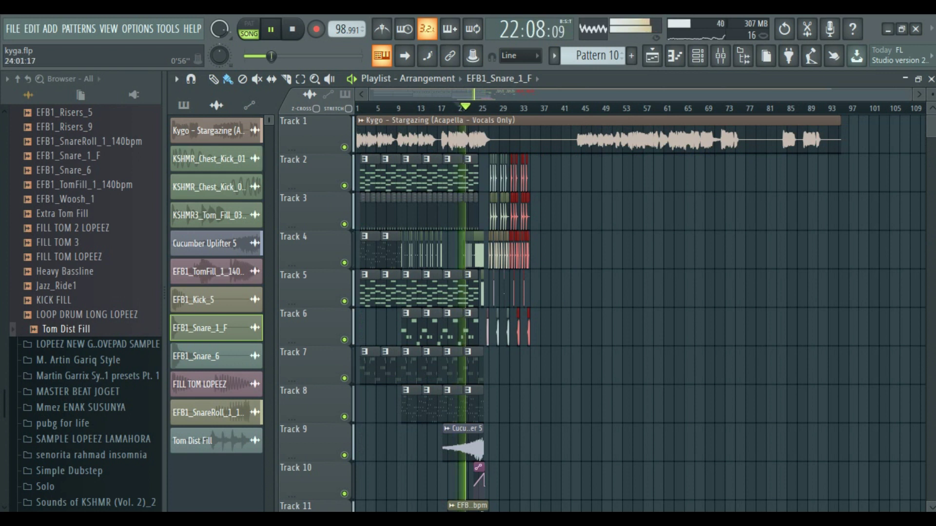
scroll(634, 312, up, 6)
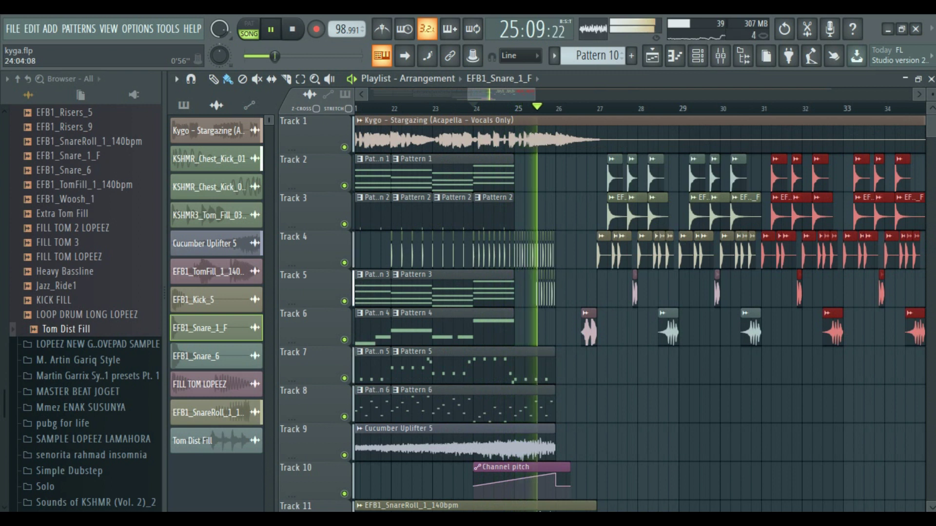
scroll(634, 312, up, 3)
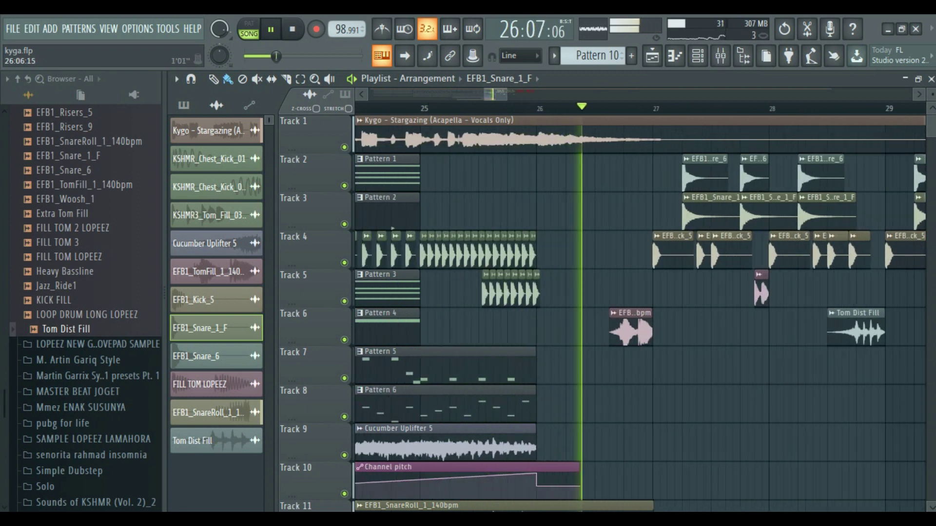
scroll(633, 312, down, 4)
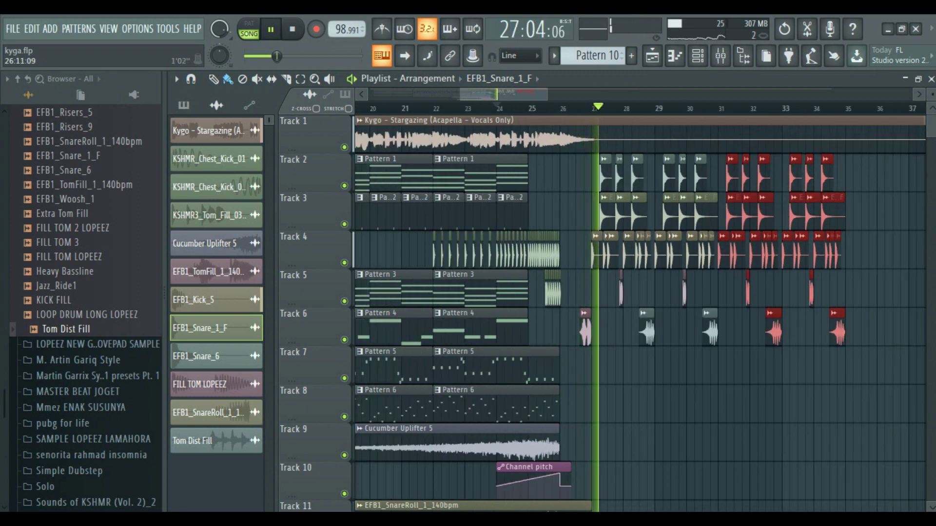
key(space)
Step: Slice the Kygo - Stargazing vocal clip on Track 1 at bar 27 and play the transition into the drop
scroll(588, 312, up, 2)
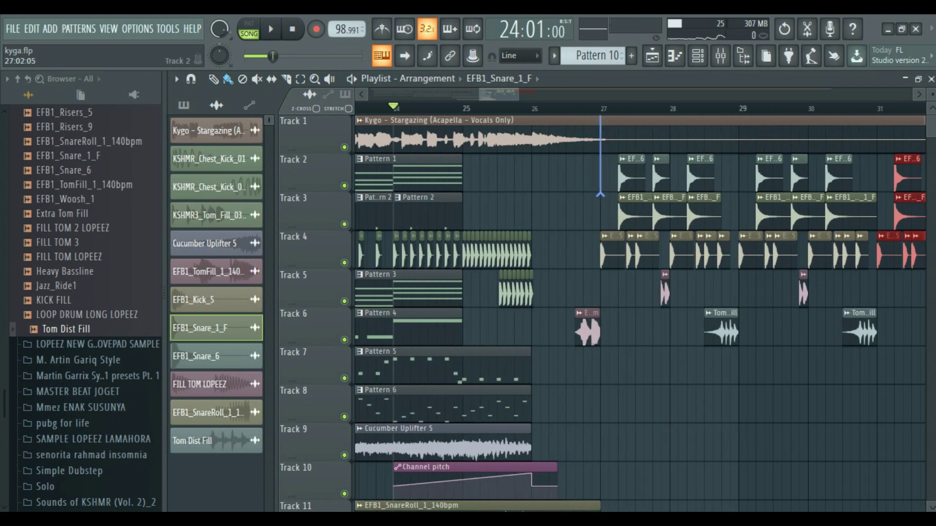
drag(600, 194, 600, 194)
key(space)
click(583, 108)
scroll(584, 108, down, 6)
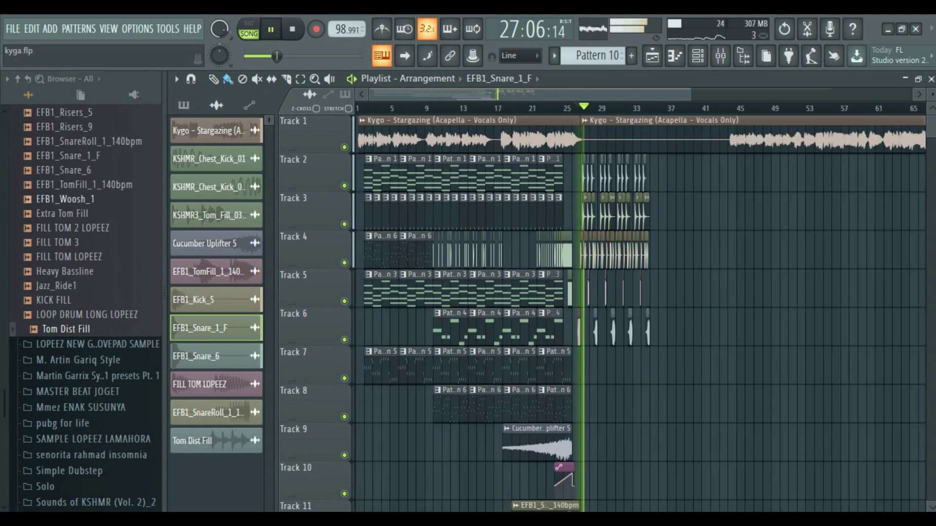
scroll(589, 312, up, 6)
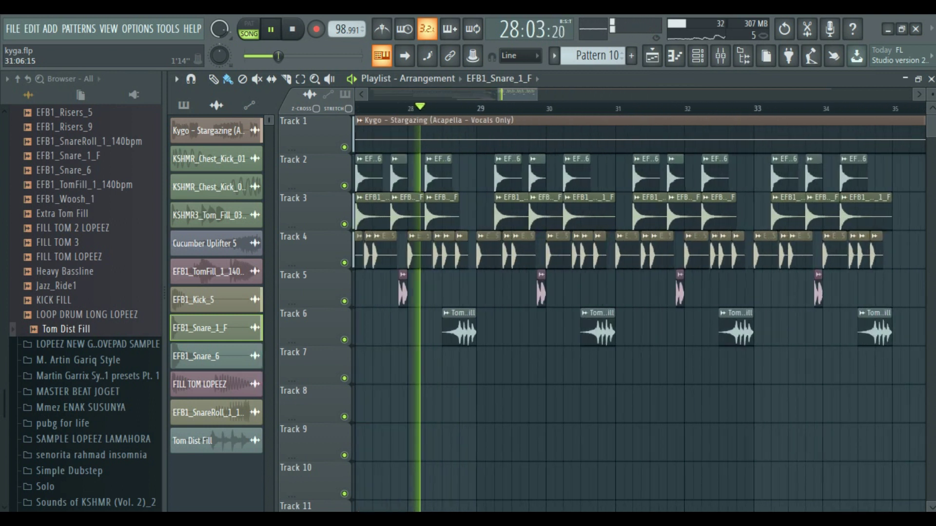
Step: Open the EFB1_Kick_5 channel settings from its Track 4 clip and adjust the channel volume
click(489, 251)
double_click(489, 251)
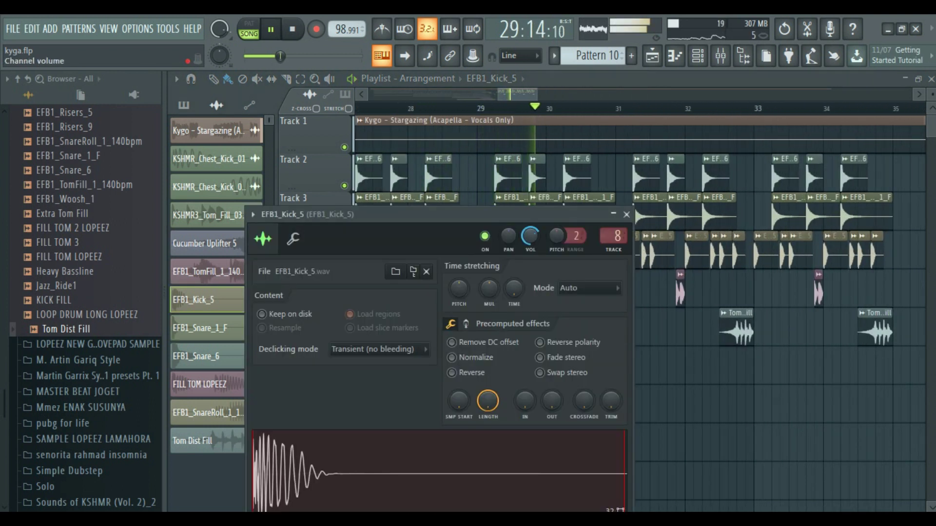
right_click(531, 236)
click(552, 241)
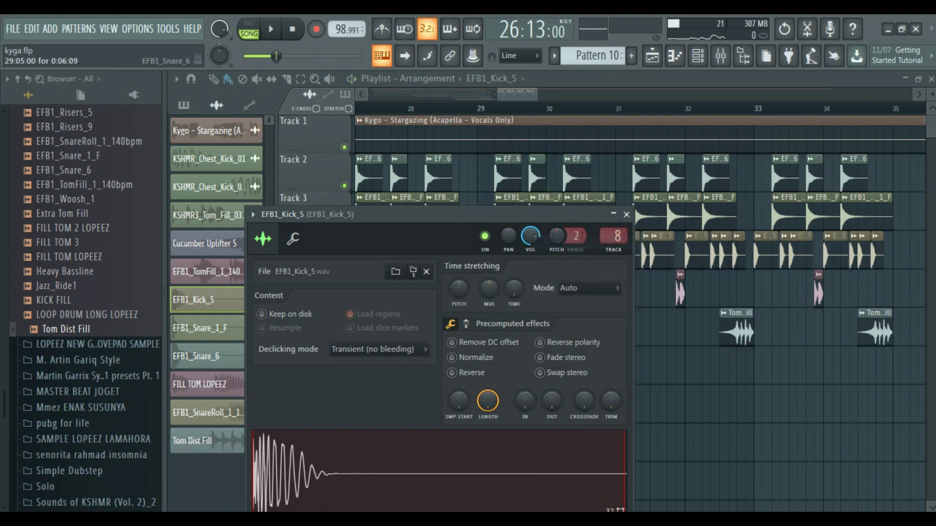
Step: Play the drop drums around bar 29 and again from 26:13 to judge the kick level
click(495, 108)
scroll(495, 109, up, 7)
scroll(495, 108, down, 12)
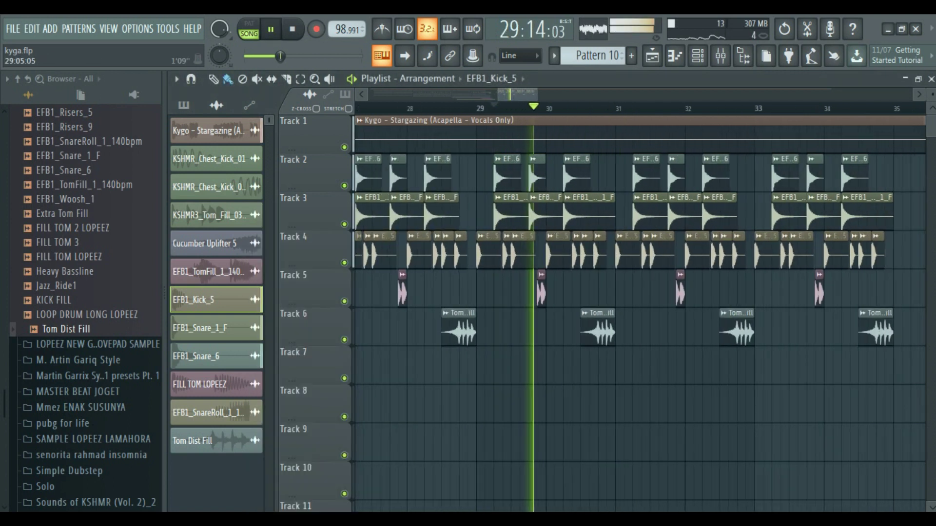
click(426, 109)
scroll(450, 108, up, 7)
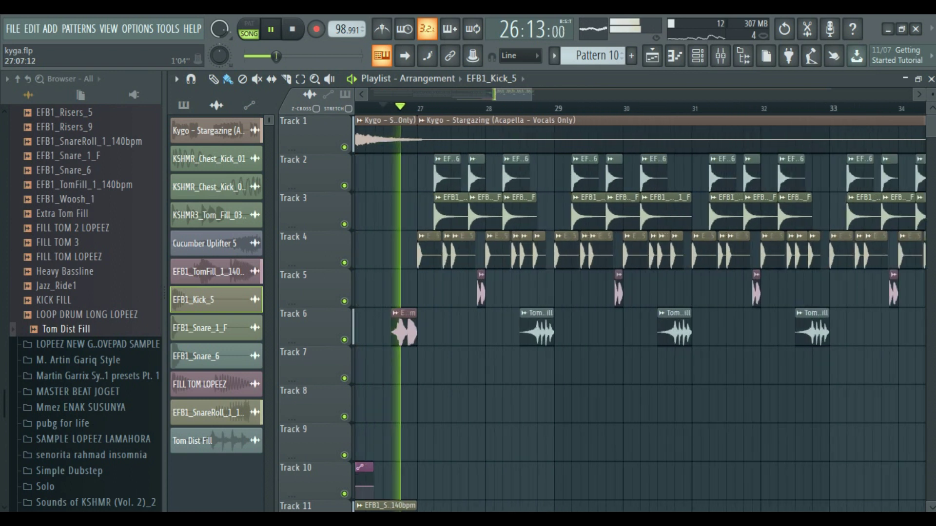
scroll(449, 108, down, 5)
Step: Route the EFB1_Snare_6 channel to mixer insert 9 and set its fader to 72% (-6.7 dB) during playback
double_click(414, 251)
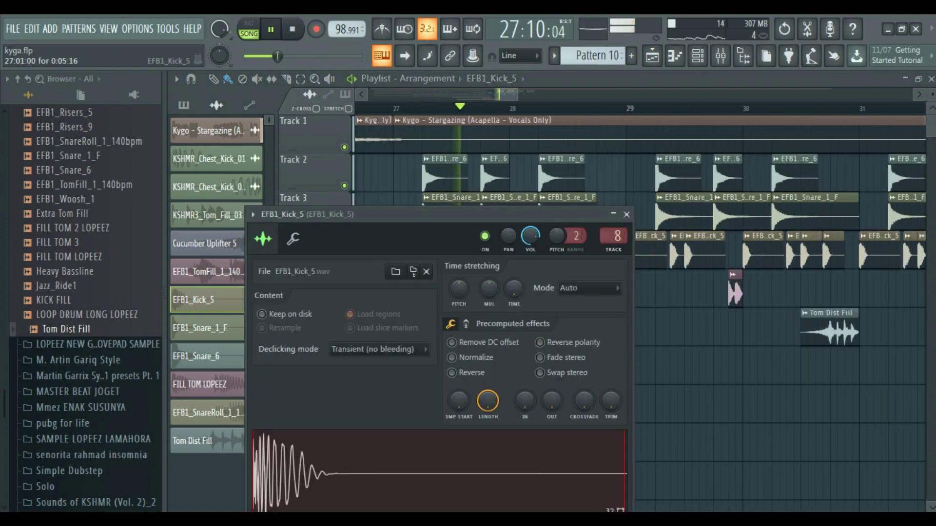
double_click(445, 178)
key(ctrl+l)
key(space)
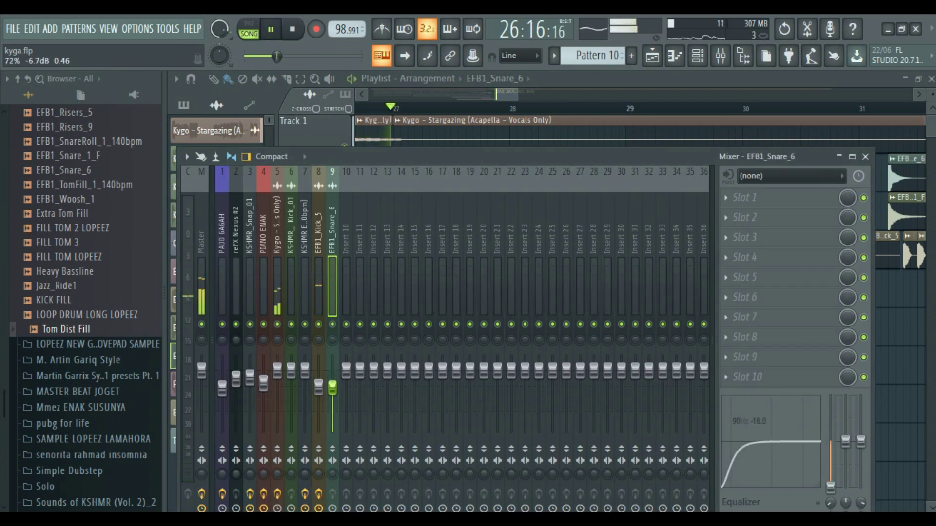
click(739, 197)
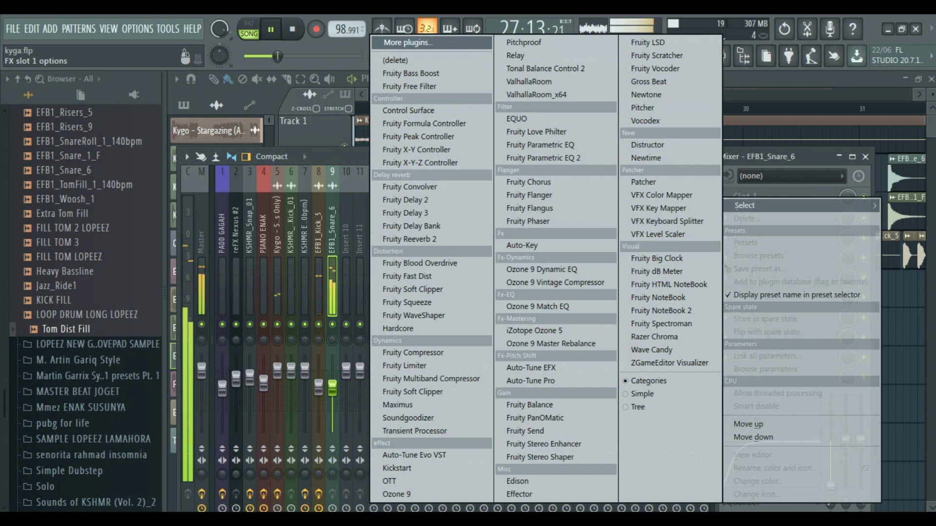
key(Escape)
key(Escape)
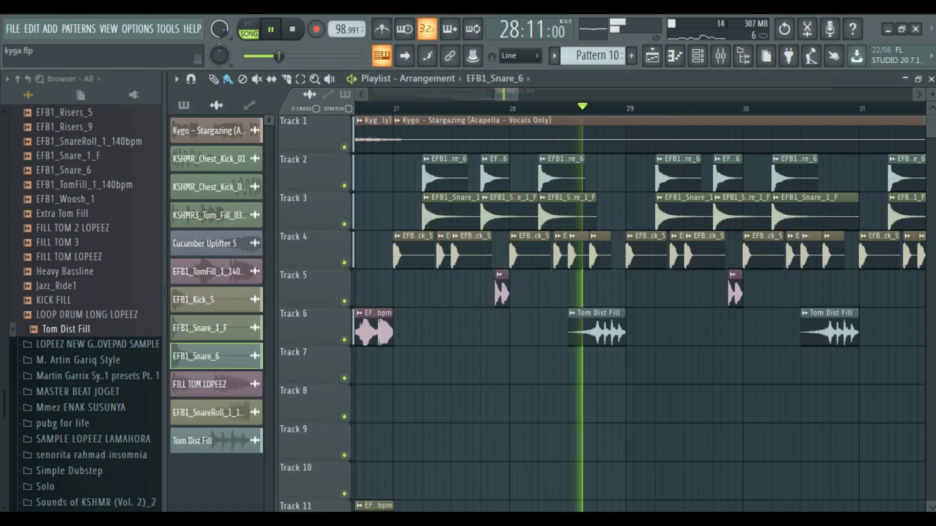
Step: Check the EFB1_Snare_6 and EFB1_Snare_1_F channel settings from their Track 2 and Track 3 clips while auditioning the drop
key(space)
double_click(444, 178)
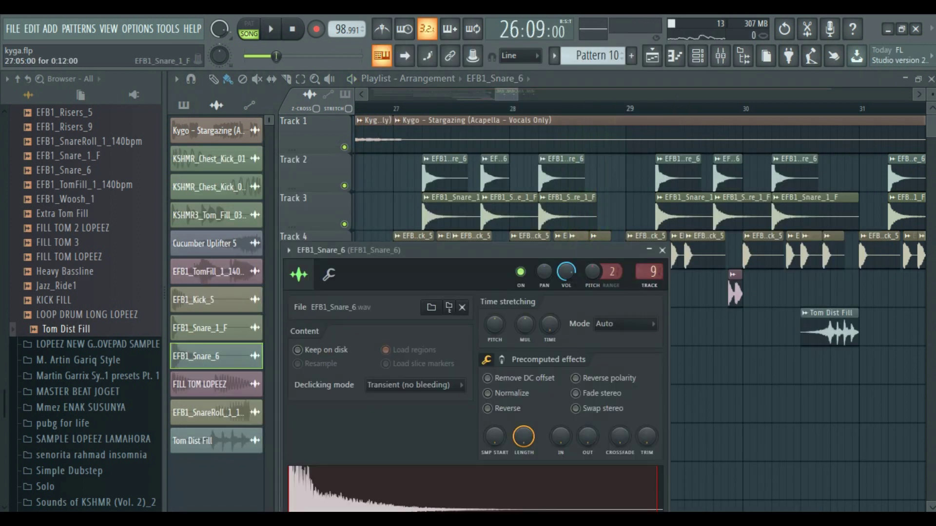
double_click(451, 214)
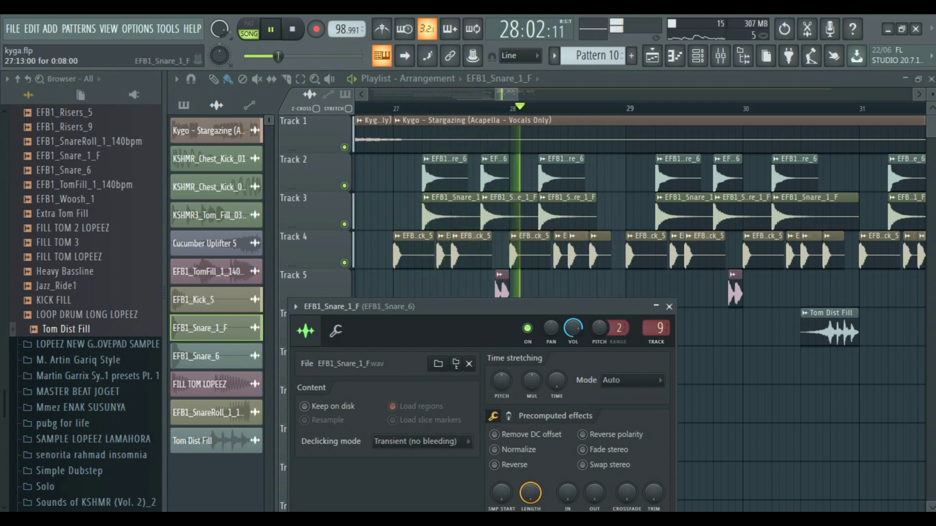
scroll(475, 109, down, 6)
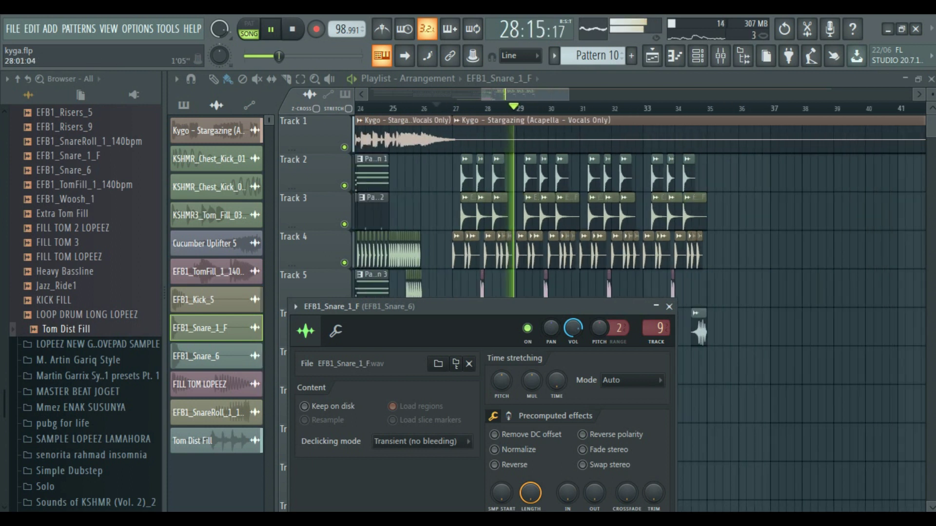
key(Escape)
Step: Open the Tom Dist Fill channel settings from its Track 6 clip, reset the time-stretching pitch and lower the channel volume
scroll(503, 328, up, 4)
click(505, 327)
double_click(505, 327)
right_click(277, 233)
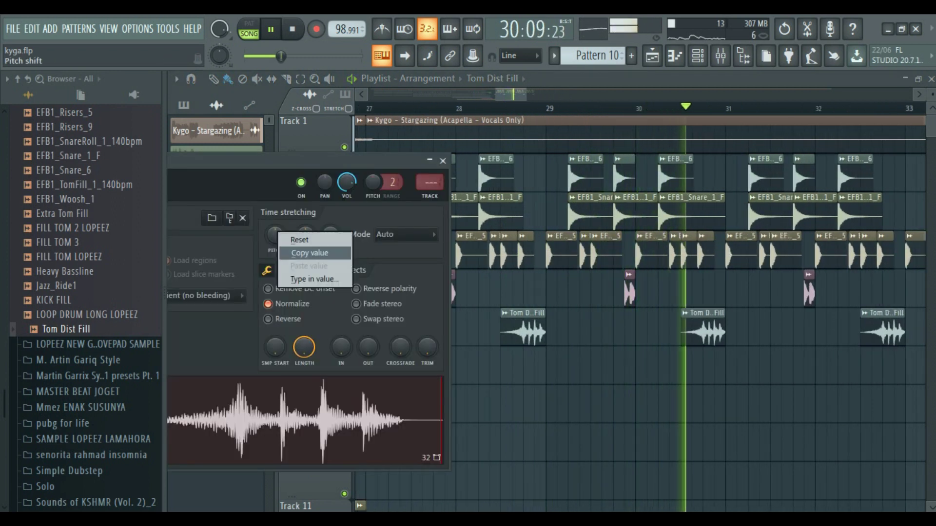
click(300, 240)
drag(347, 182, 347, 197)
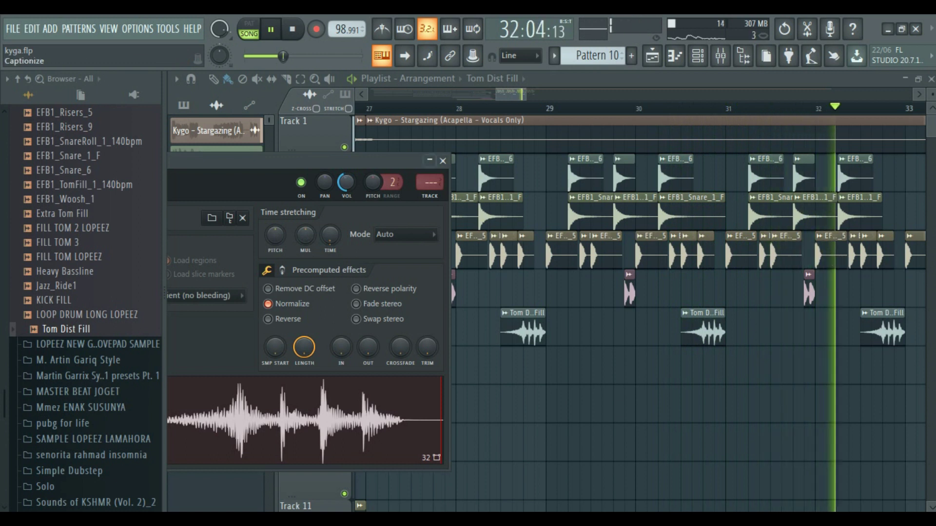
key(Escape)
Step: Play the drop drums through bar 34 to judge the tom fill level, and stop playback
scroll(485, 293, down, 4)
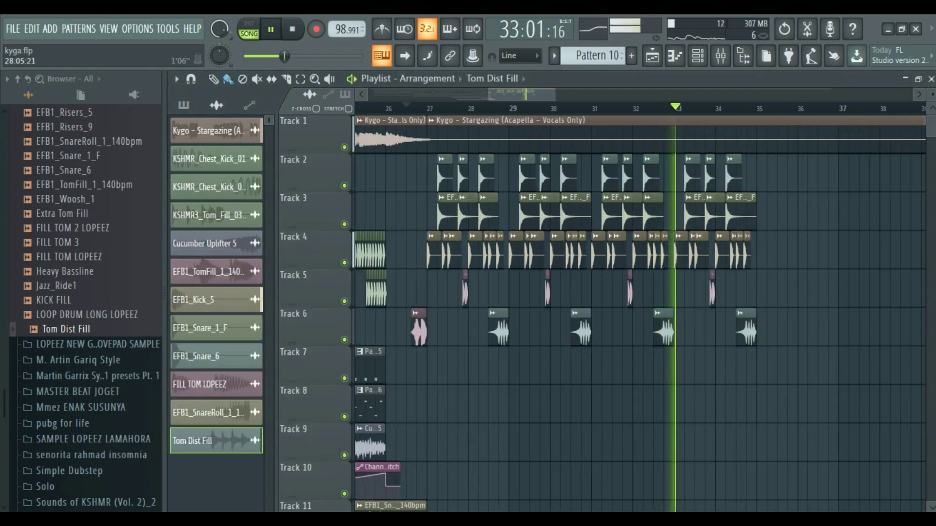
scroll(485, 293, up, 2)
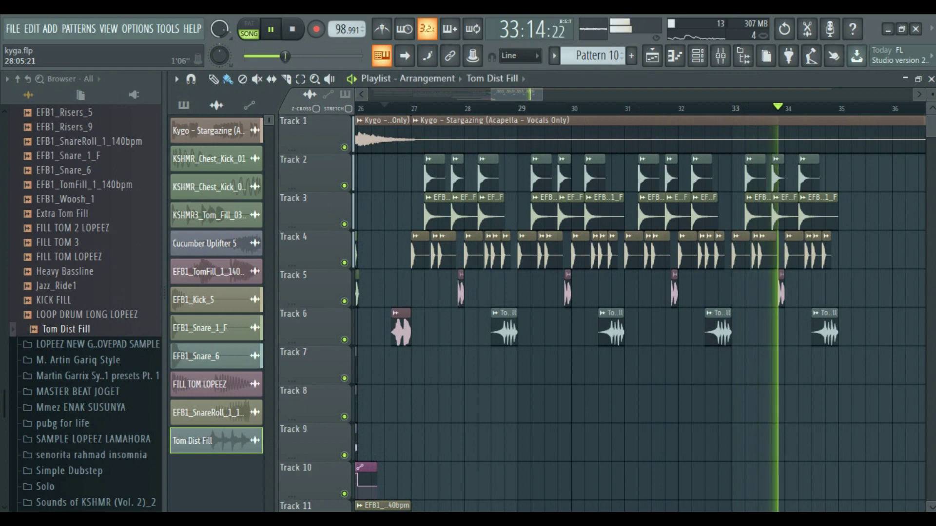
scroll(639, 312, down, 2)
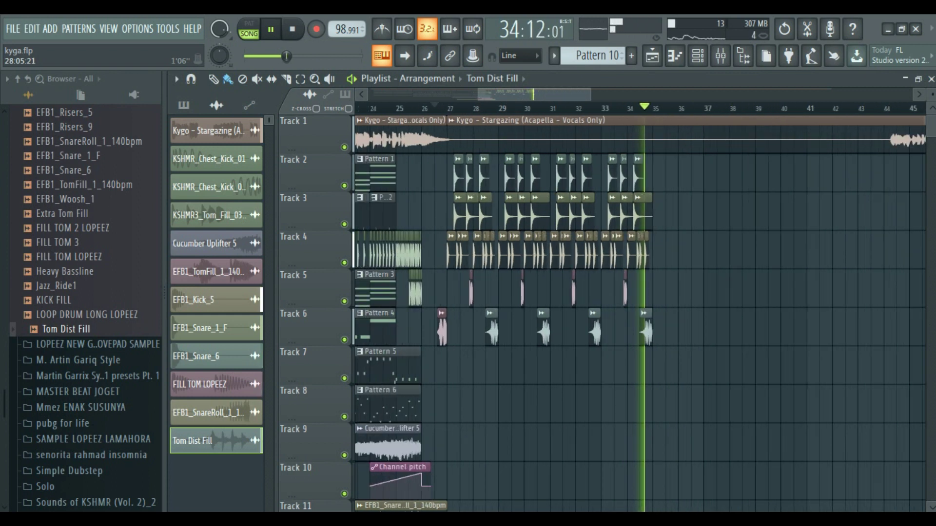
scroll(638, 312, down, 2)
key(space)
Step: Create Pattern 11 and place it on Track 7 at bar 27
scroll(639, 312, up, 4)
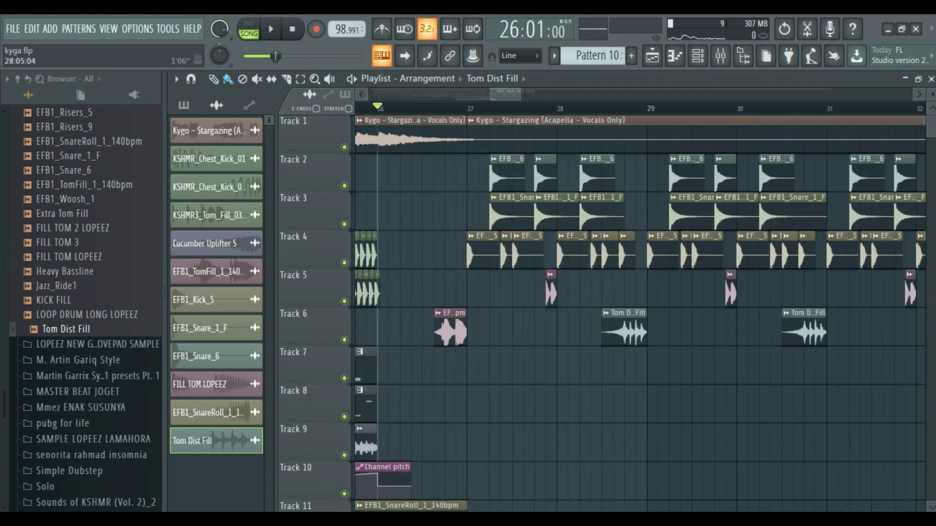
click(632, 55)
click(469, 327)
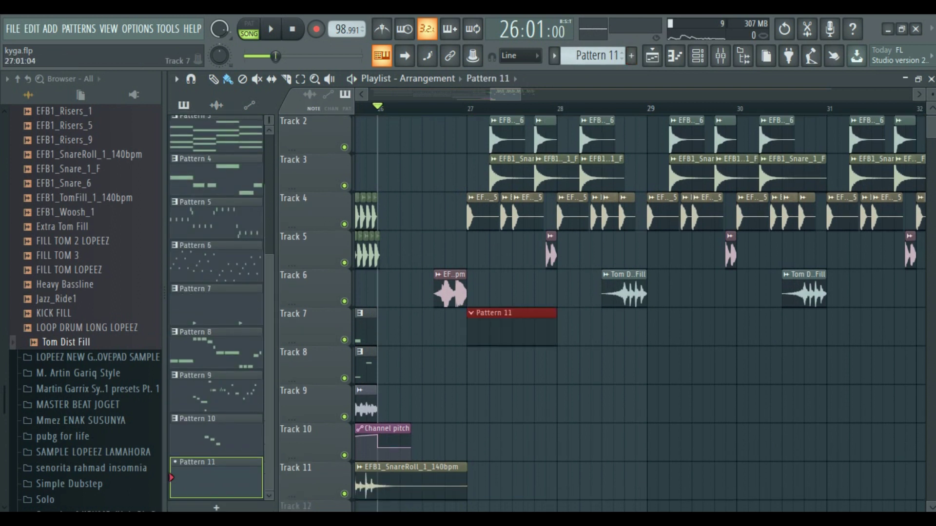
Step: Show the Unsorted channels in the channel rack and add a Harmless synth channel
key(F6)
click(266, 78)
click(259, 137)
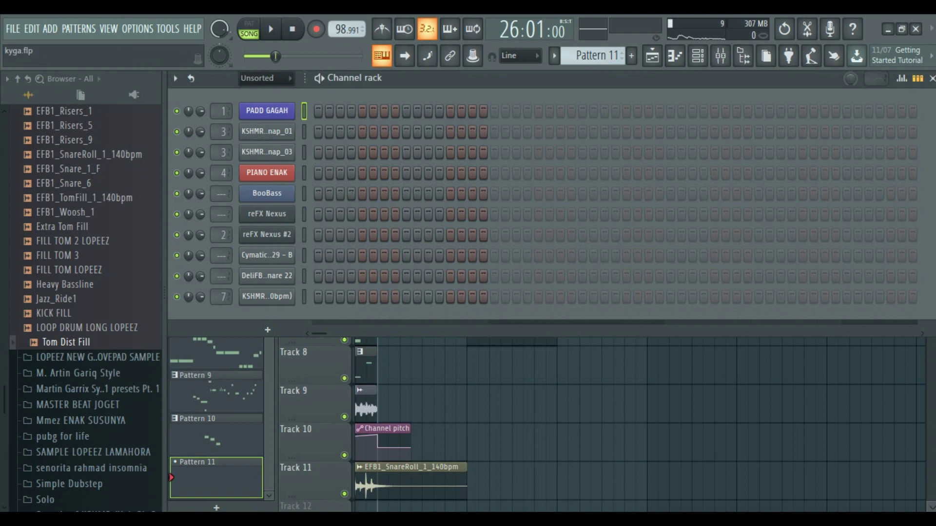
click(268, 330)
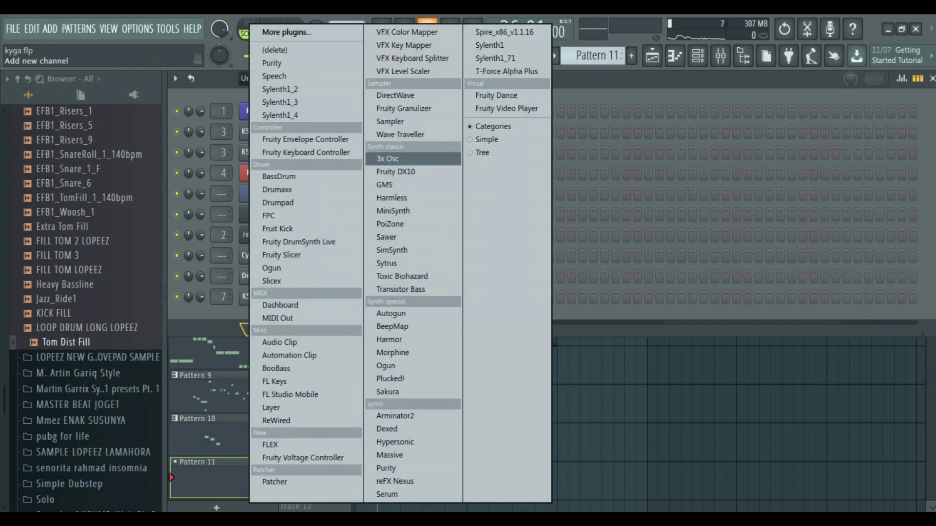
click(392, 197)
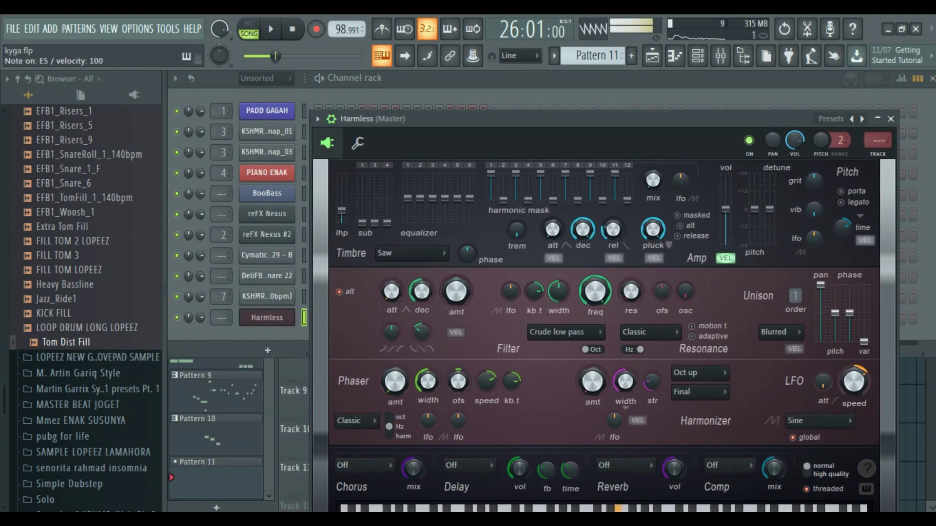
Step: Raise sub harmonics 1 and 3 in Harmless and reset its timbre equalizer bands 1 to 5
mouse_move(408, 198)
mouse_down()
mouse_move(420, 217)
mouse_move(444, 203)
mouse_move(444, 213)
mouse_move(457, 181)
mouse_up()
mouse_move(375, 223)
mouse_down()
mouse_move(375, 197)
mouse_move(362, 200)
mouse_up()
right_click(407, 178)
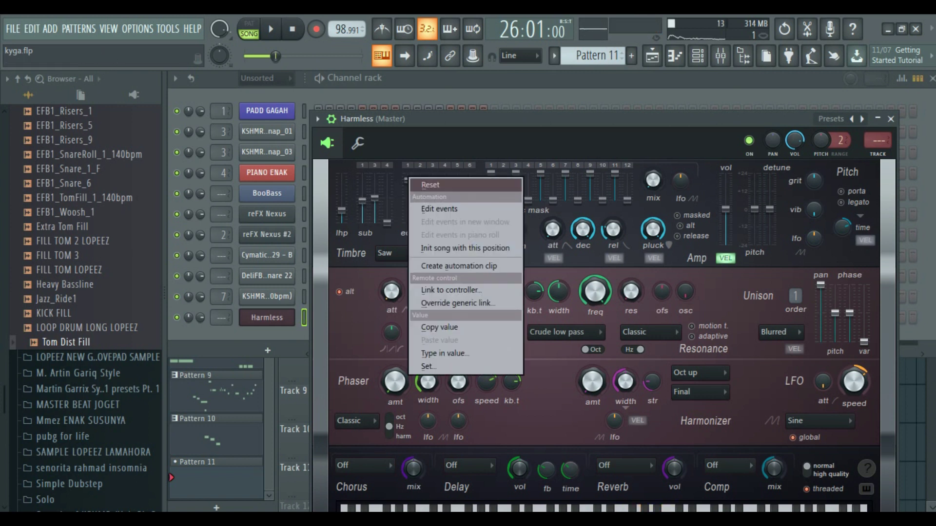
click(437, 185)
right_click(420, 215)
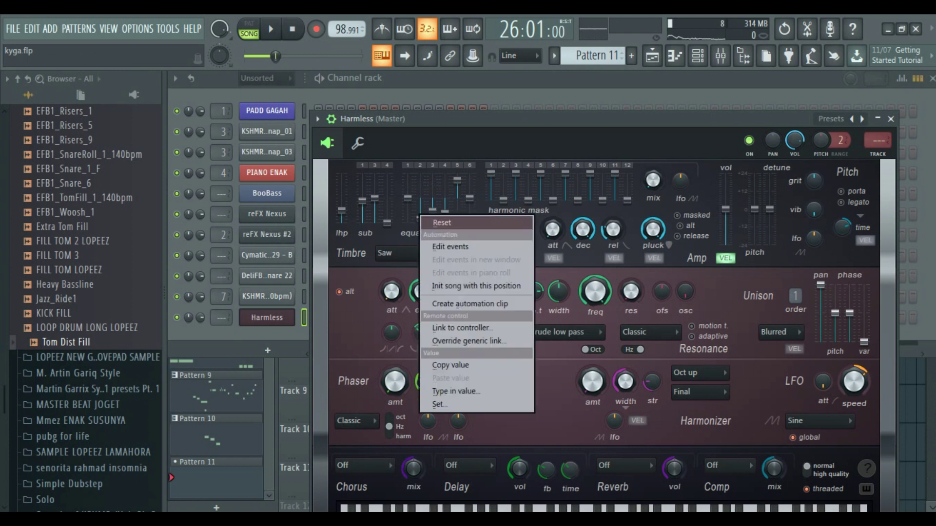
click(441, 223)
right_click(429, 209)
click(449, 219)
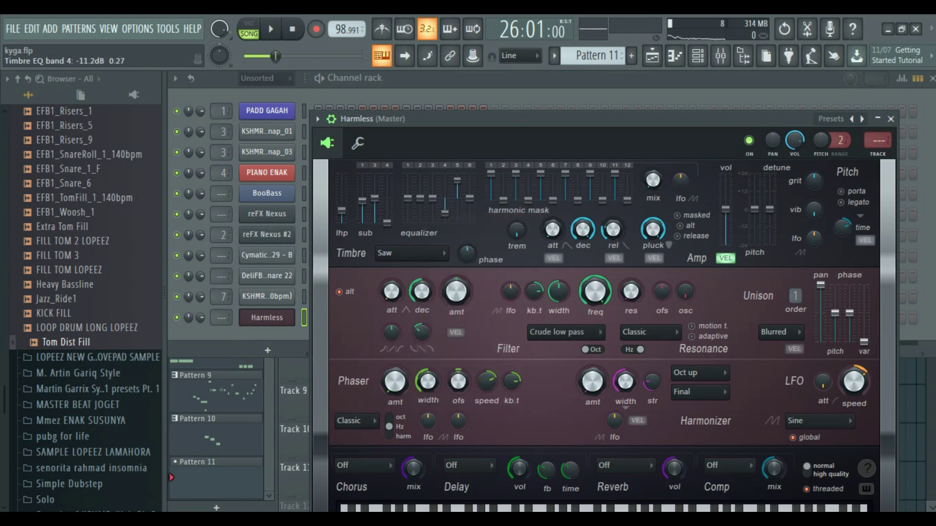
right_click(443, 210)
click(462, 219)
right_click(458, 181)
click(477, 190)
Step: Play test notes and chords on the Harmless channel to judge its sound
key(t)
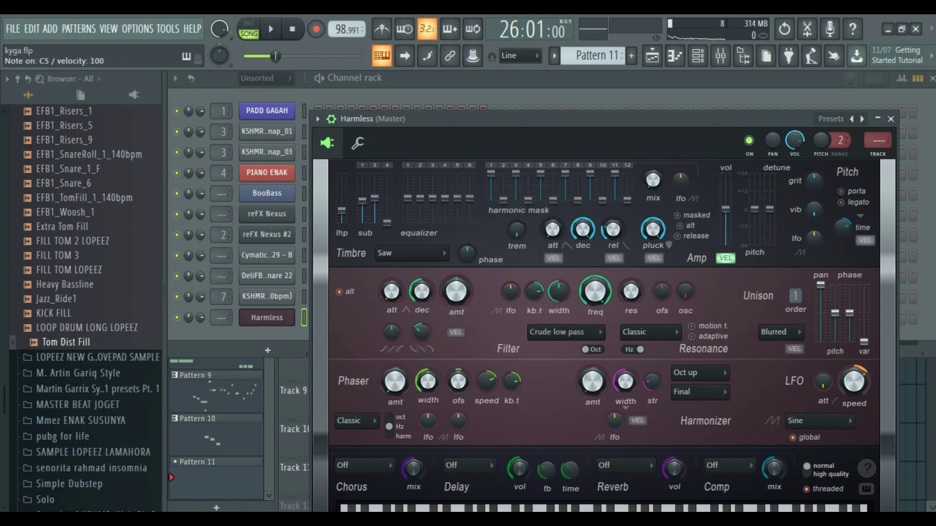
key(z)
key(c)
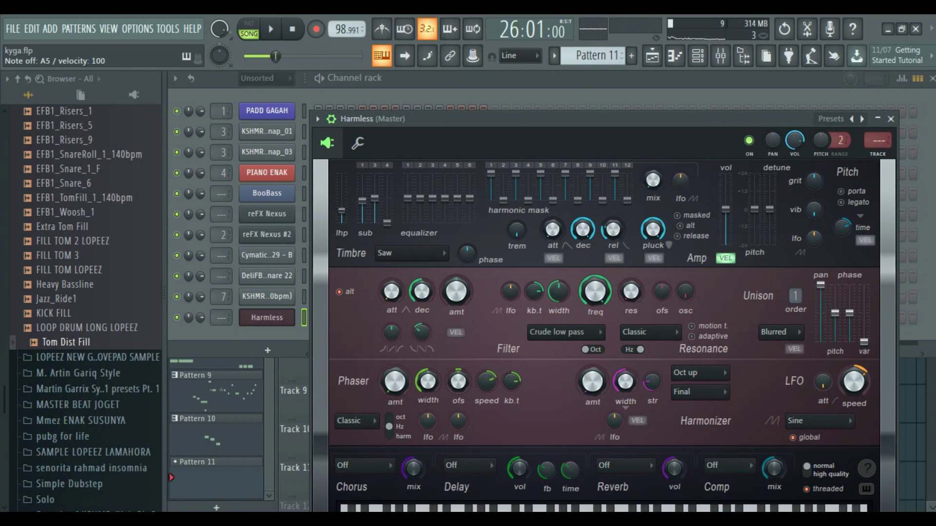
key(c)
key(m)
key(b)
key(e)
key(t)
key(e)
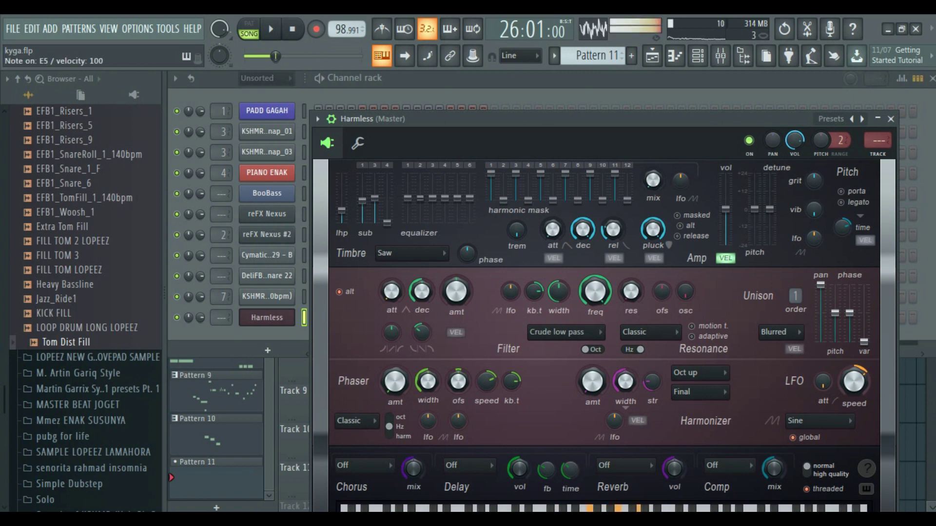
key(t)
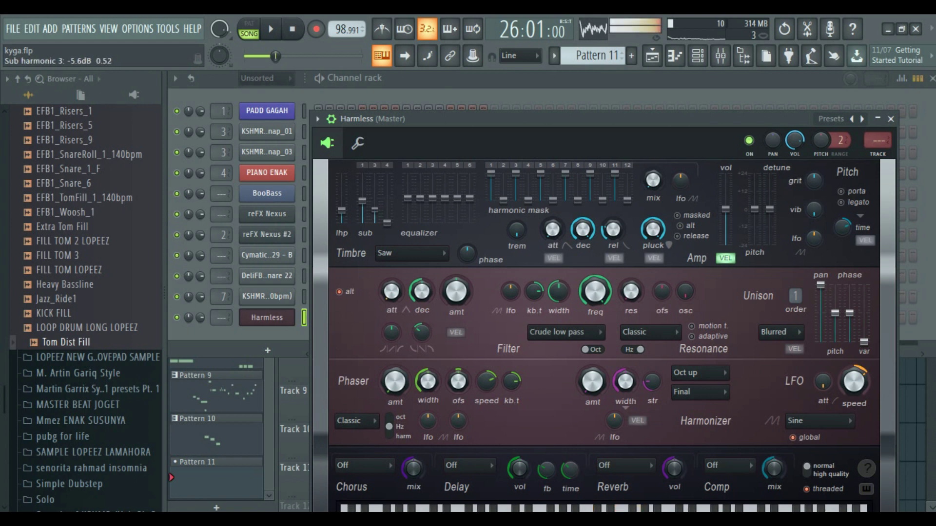
Step: Reshape the Harmless sub harmonics and timbre equalizer, with the upper equalizer bands lowered, and audition the sound with chords
mouse_move(363, 199)
mouse_down()
mouse_move(362, 215)
mouse_move(407, 222)
mouse_up()
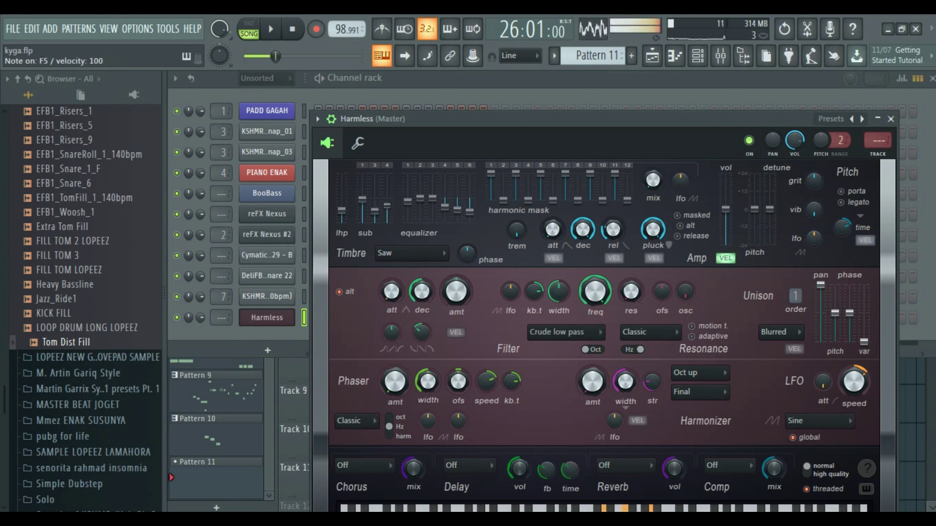
key(w)
key(q)
key(i)
key(t)
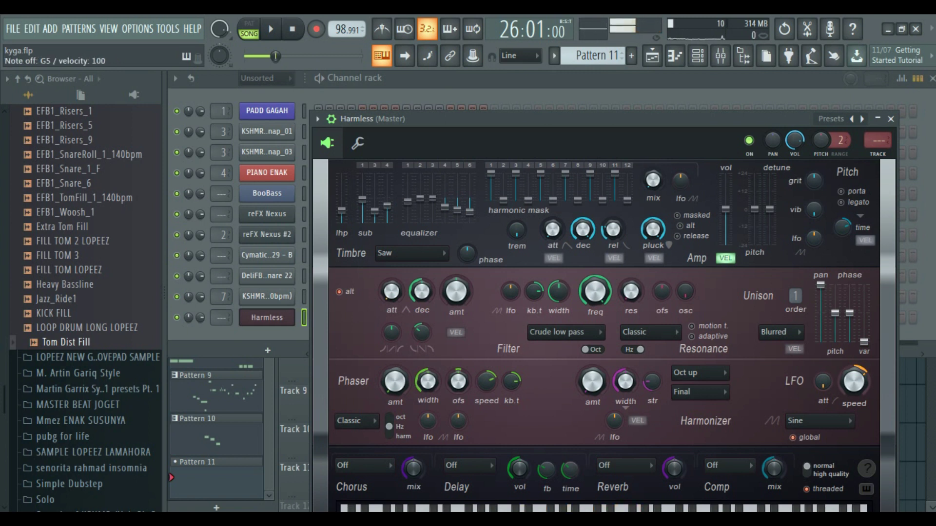
key(q)
key(t)
key(i)
Step: Lower Harmless timbre equalizer bands 4 to 6 slightly and reduce the channel volume while playing repeated chords
mouse_move(445, 207)
mouse_down()
mouse_move(457, 222)
mouse_move(469, 223)
mouse_move(445, 207)
mouse_move(469, 213)
mouse_up()
key(q)
key(t)
key(i)
key(q)
key(t)
key(i)
key(q)
key(t)
key(i)
key(q)
key(t)
key(i)
key(e)
key(q)
key(t)
key(i)
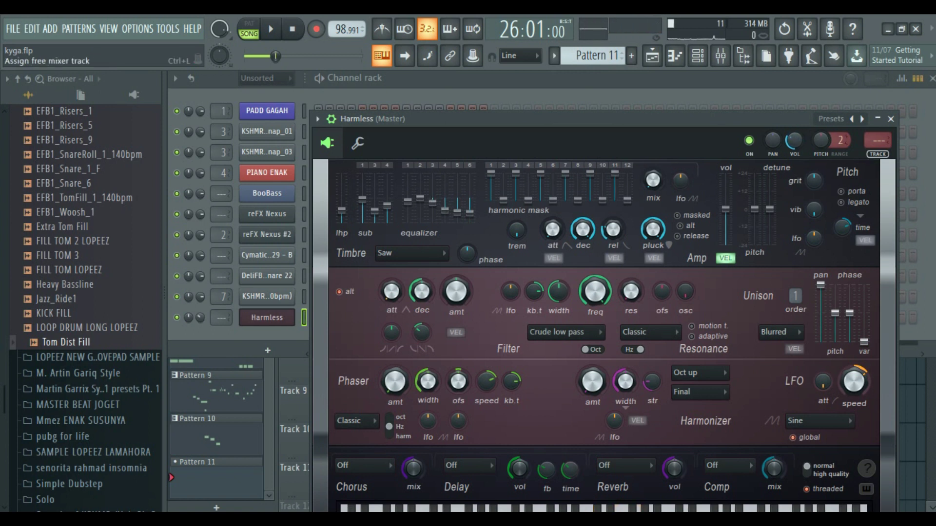
Step: Route Harmless to free mixer insert 10 and set the insert's low EQ band at 90 Hz to -18.0 dB
key(ctrl+l)
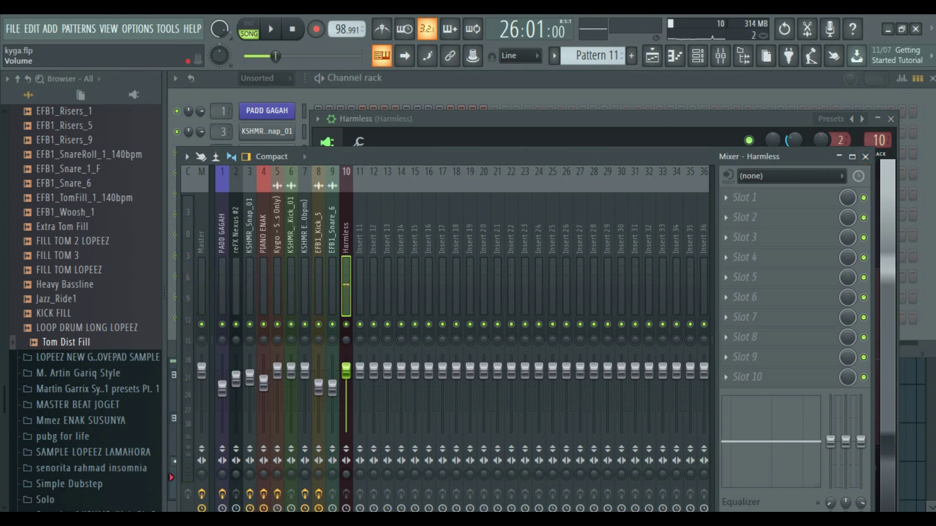
drag(830, 442, 830, 486)
Step: Load Fruity Reeverb 2 in slot 1 of the Harmless insert and adjust its cut, decay, separation and wet level while playing notes
click(726, 198)
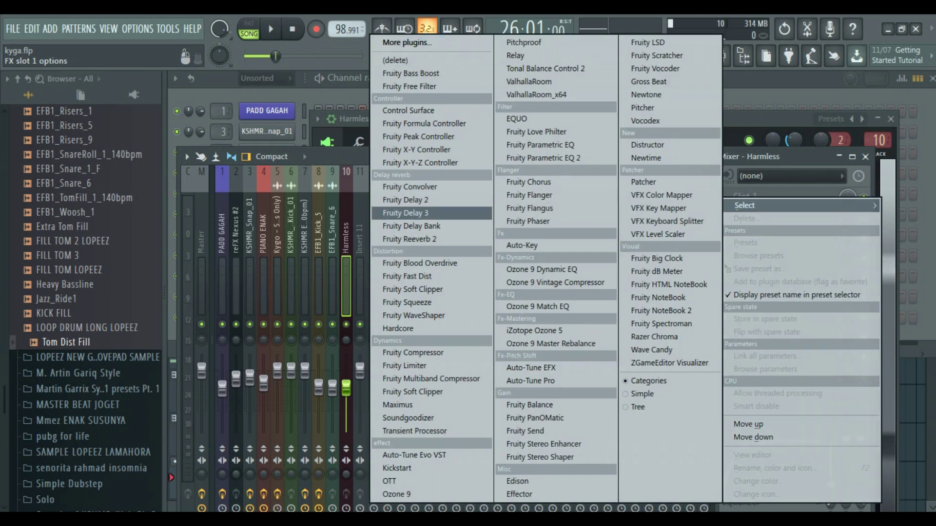
click(410, 239)
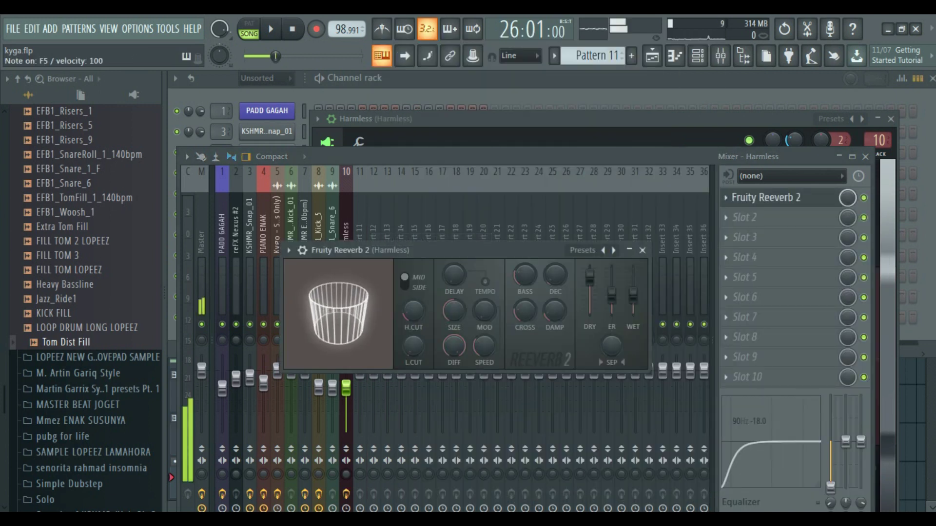
drag(612, 346, 611, 334)
drag(555, 275, 555, 287)
drag(413, 346, 413, 305)
key(w)
key(w)
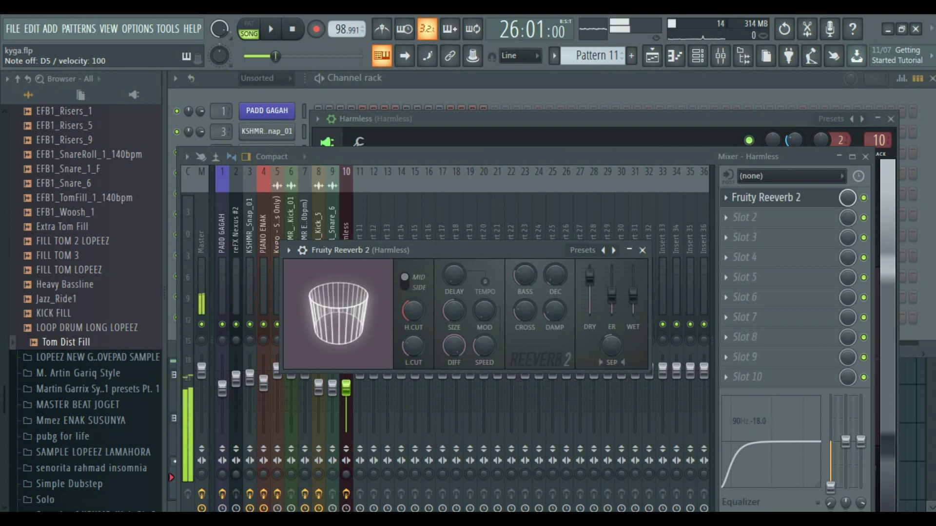
drag(633, 295, 632, 303)
key(w)
Step: Load Fruity Parametric EQ 2 in slot 2 with the 40Hz + 18kHz cut preset, move the band 1 high pass to 98 Hz and audition it
click(727, 218)
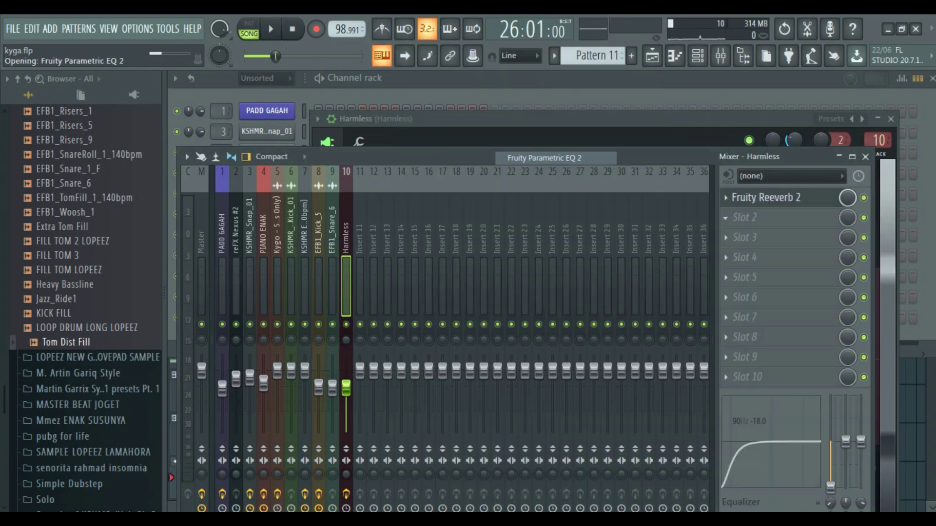
click(541, 158)
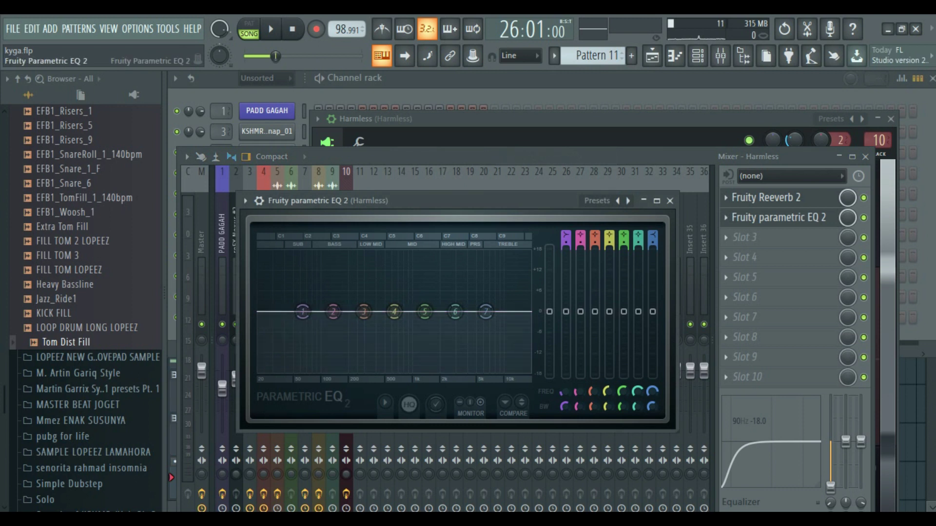
click(597, 201)
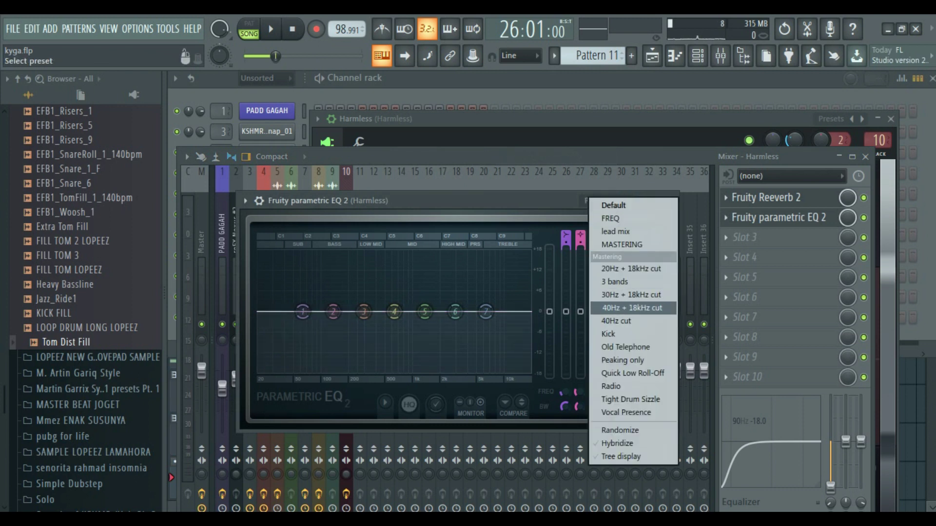
click(632, 308)
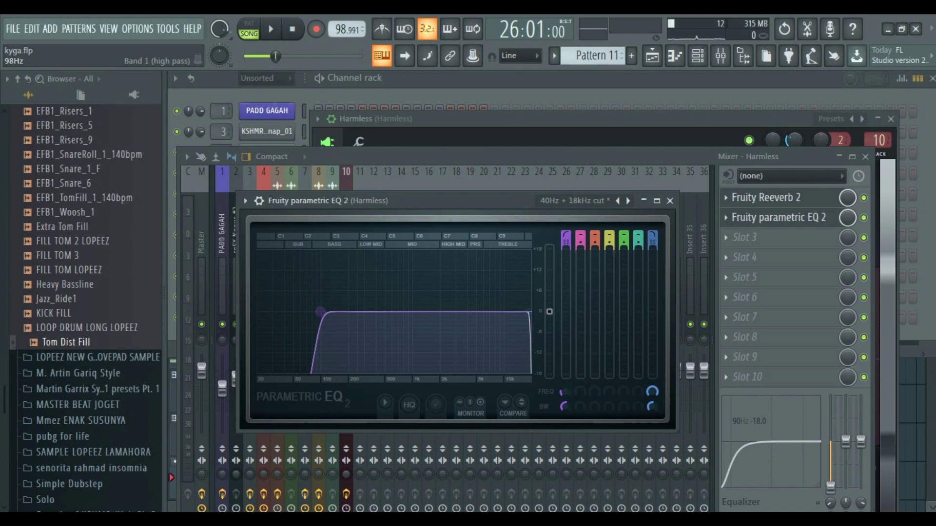
key(r)
key(d)
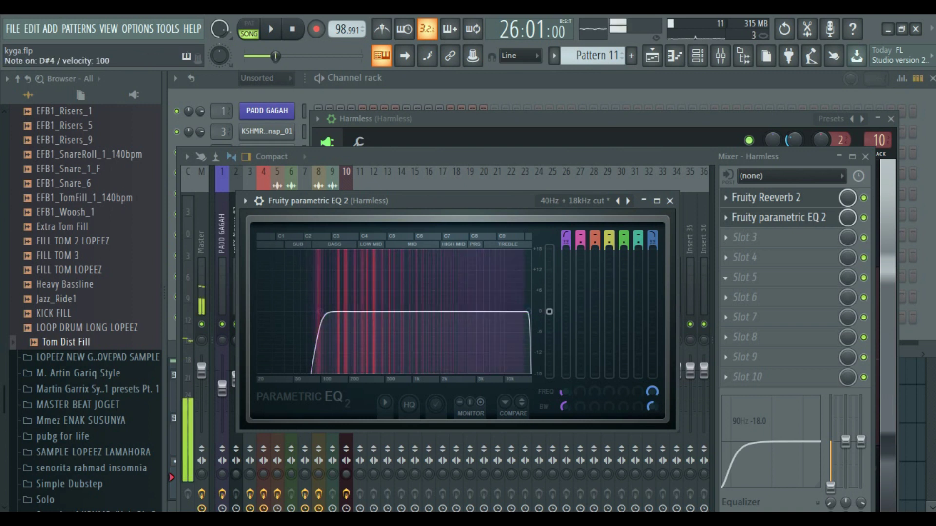
key(e)
Step: Load Soundgoodizer in slot 3 and a second Fruity Parametric EQ 2 in slot 4 of the Harmless insert
click(726, 237)
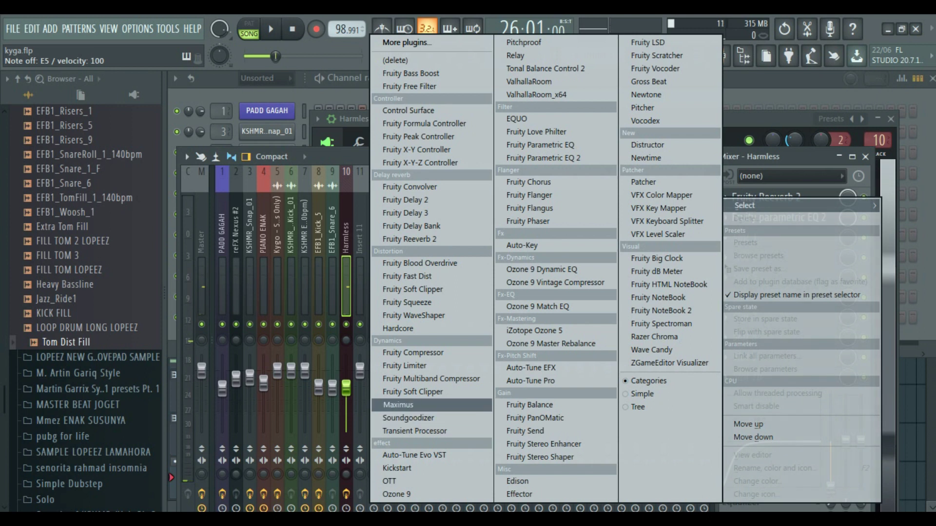
click(409, 417)
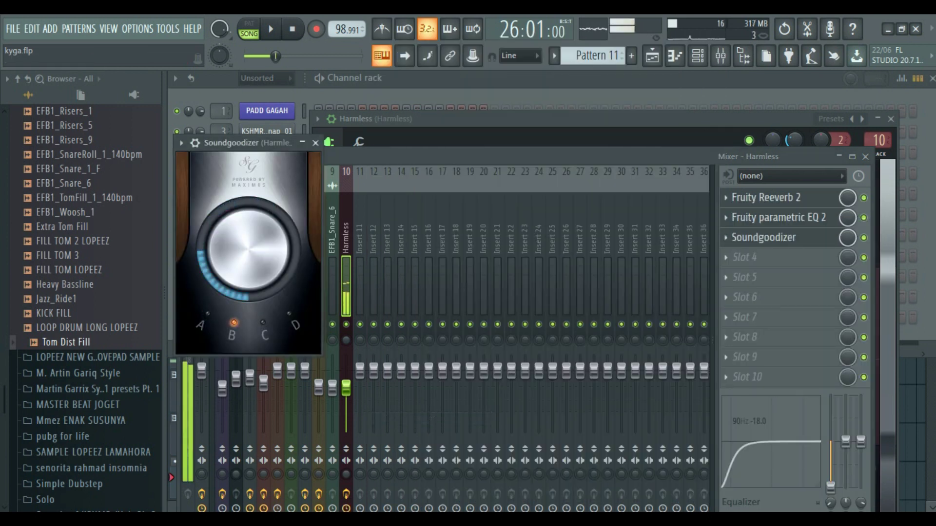
click(745, 258)
click(536, 158)
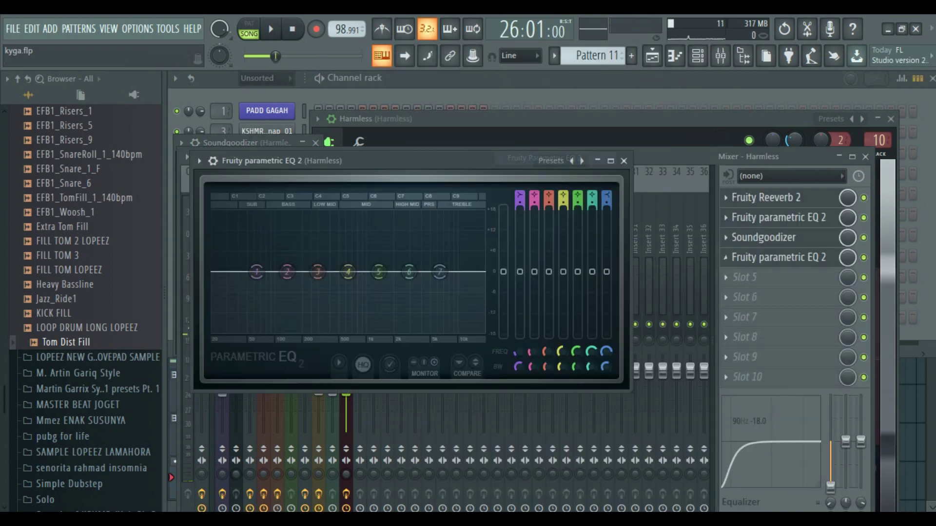
Step: In the slot 4 equalizer, pull band 1 down to -18 dB, boost band 4 about 6 dB and cut band 5 about 4 dB at 1409 Hz
drag(256, 272, 340, 334)
drag(348, 271, 339, 226)
drag(339, 332, 325, 332)
drag(379, 272, 380, 304)
drag(325, 332, 314, 332)
drag(340, 226, 339, 251)
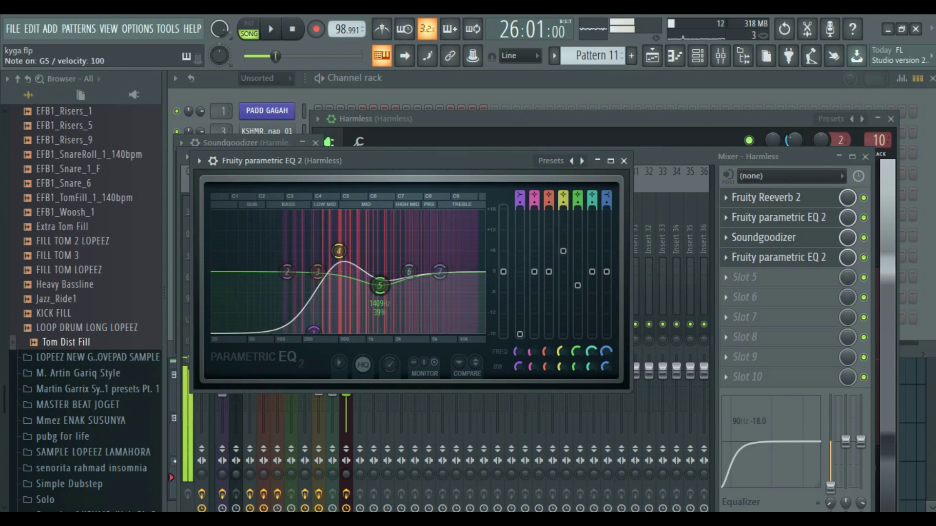
drag(380, 304, 380, 285)
Step: Play the song in the playlist and listen to the build-up again from bar 24
click(627, 119)
key(space)
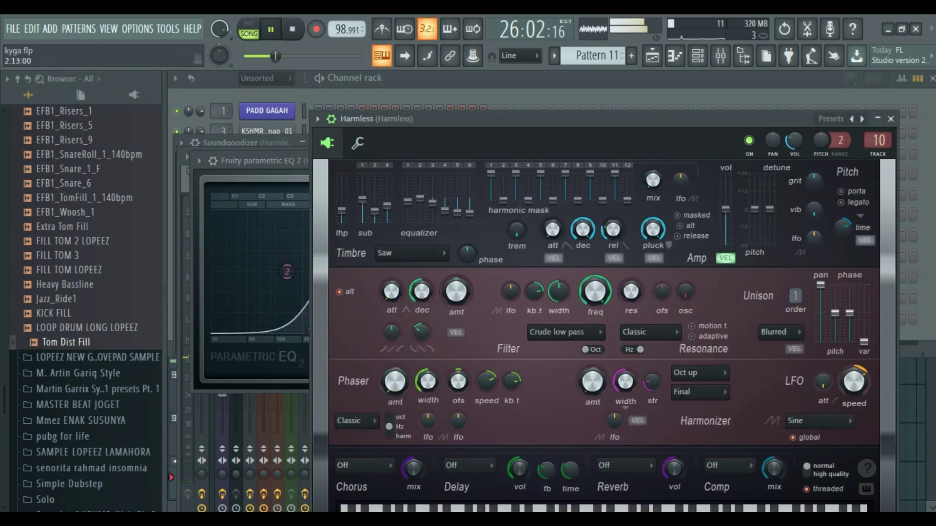
key(F6)
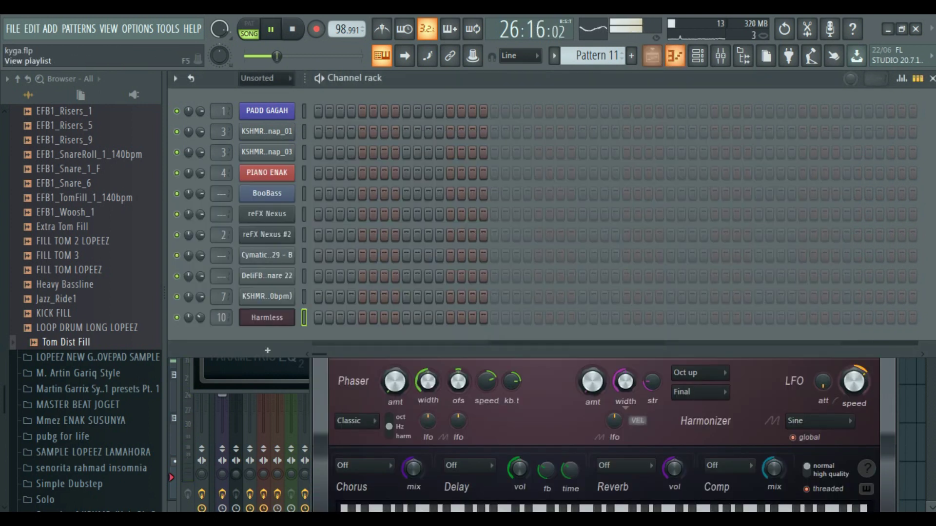
key(F5)
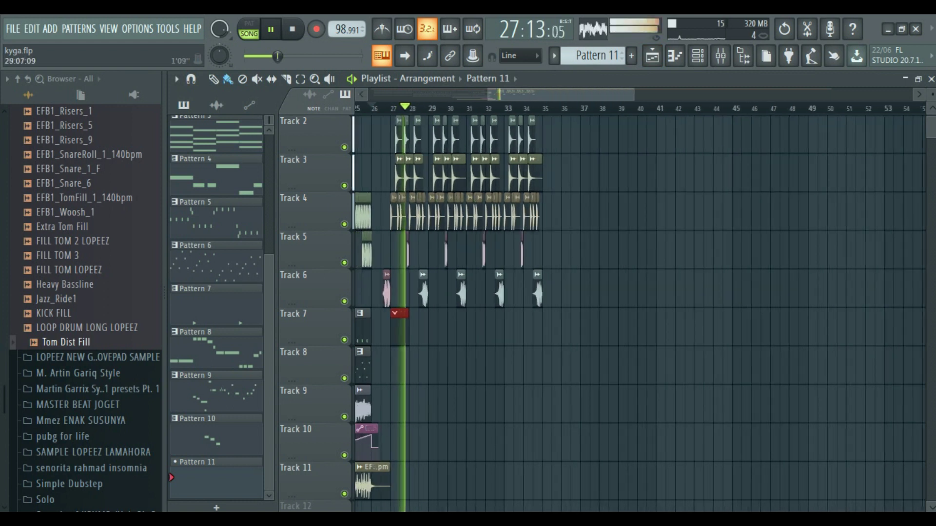
key(space)
scroll(638, 307, left, 3)
click(470, 108)
key(space)
scroll(469, 108, up, 3)
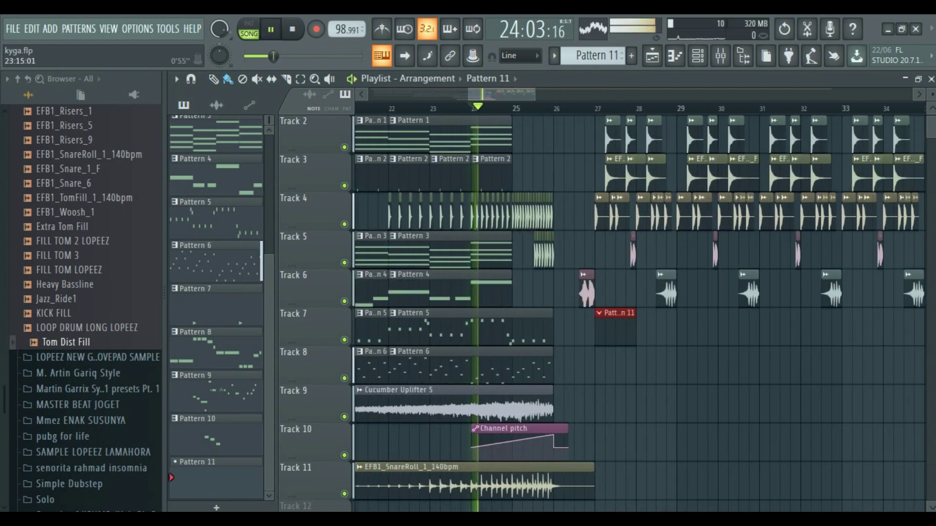
scroll(470, 109, up, 2)
key(space)
Step: Play the transition into the drop from 26:13:00 and listen to the drum section from bar 27
click(659, 109)
key(space)
scroll(659, 108, up, 3)
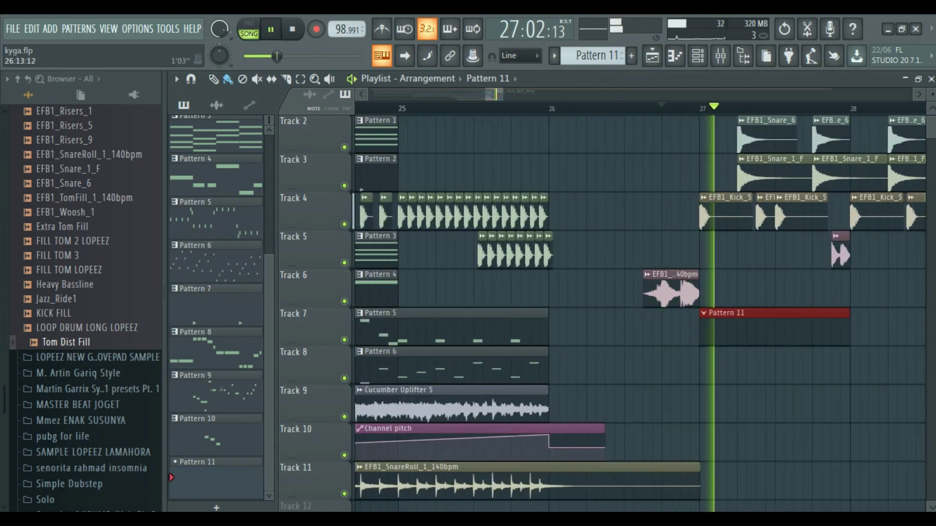
scroll(680, 108, down, 4)
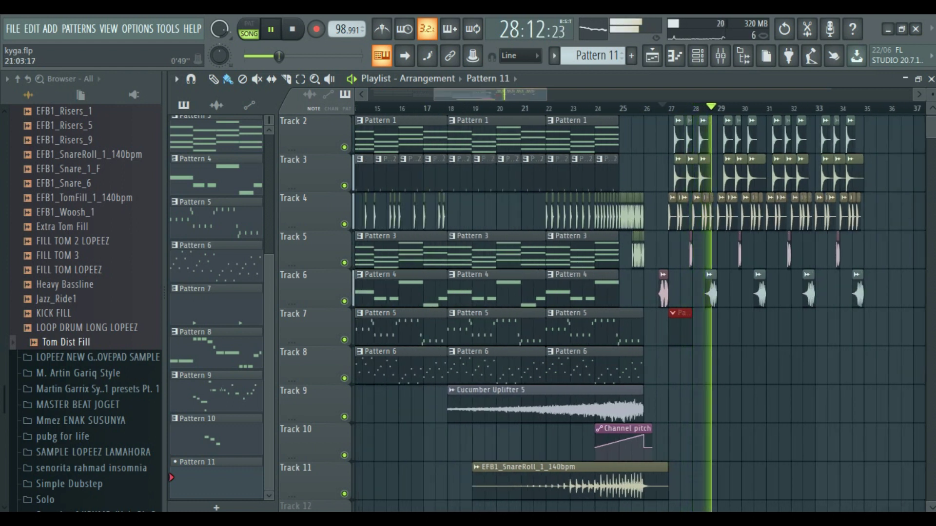
key(space)
key(space)
scroll(697, 108, up, 4)
key(space)
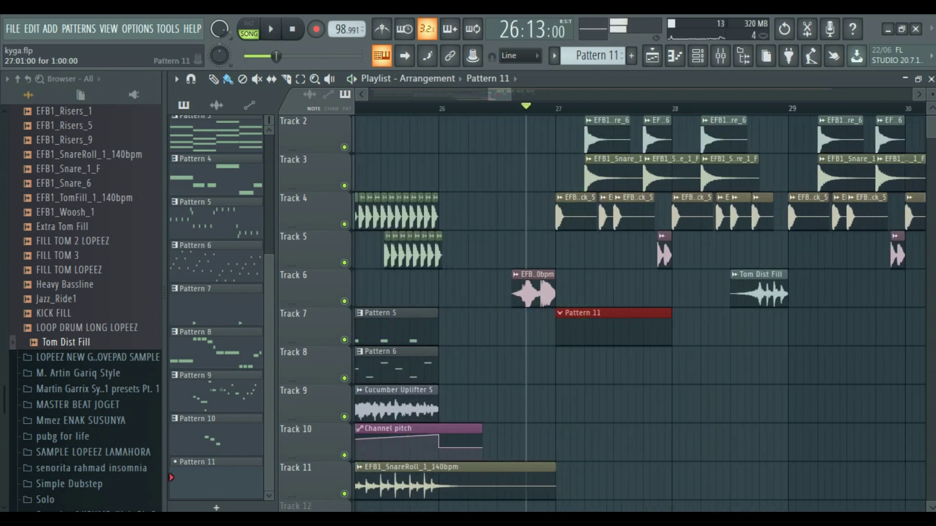
Step: Open the Harmless piano roll for Pattern 11 and draw a note about one beat long on E5 at the start of bar 1
key(F6)
right_click(288, 317)
click(315, 318)
mouse_move(263, 217)
mouse_down()
mouse_move(228, 227)
mouse_move(227, 245)
mouse_move(227, 236)
mouse_up()
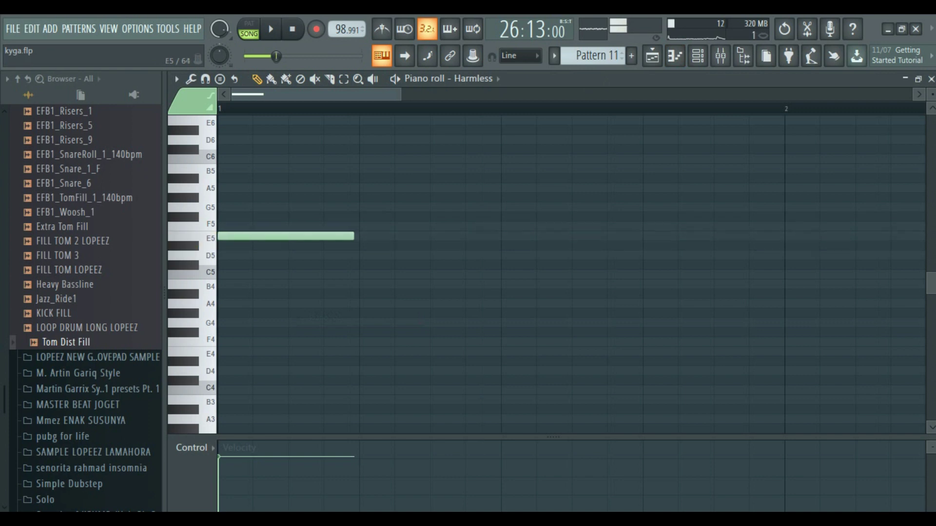
key(space)
scroll(264, 245, up, 1)
scroll(265, 246, down, 2)
key(space)
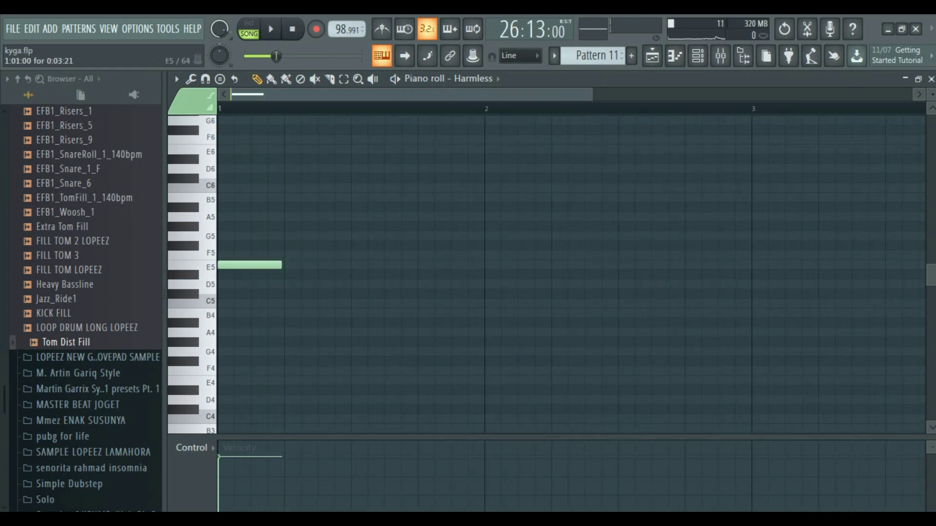
scroll(269, 237, up, 2)
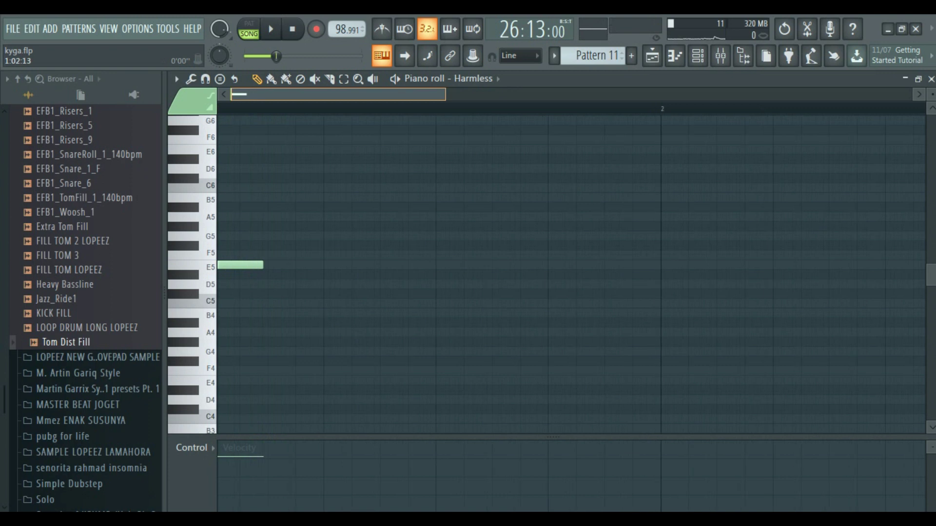
click(278, 265)
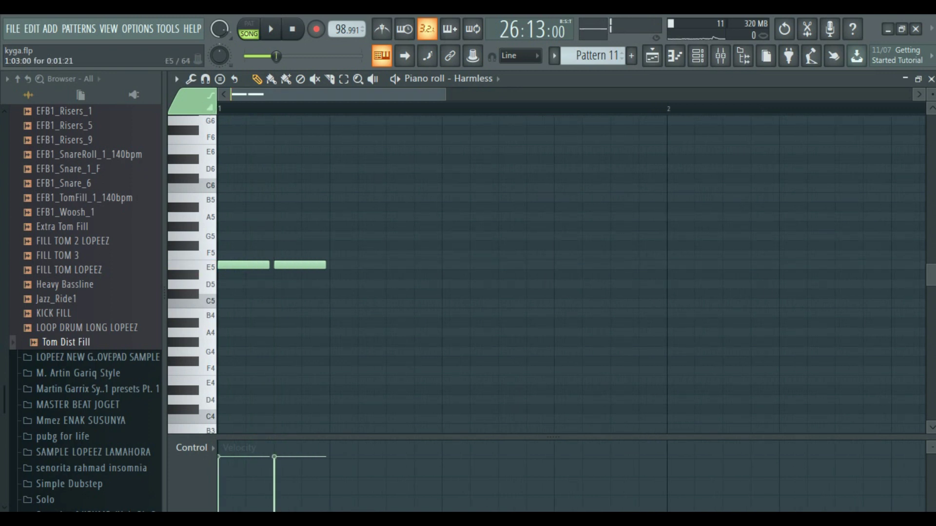
key(space)
right_click(300, 266)
Step: Lengthen the E5 note in the Harmless piano roll so it fills bar 1
drag(269, 266, 663, 265)
scroll(404, 94, down, 2)
scroll(405, 109, down, 3)
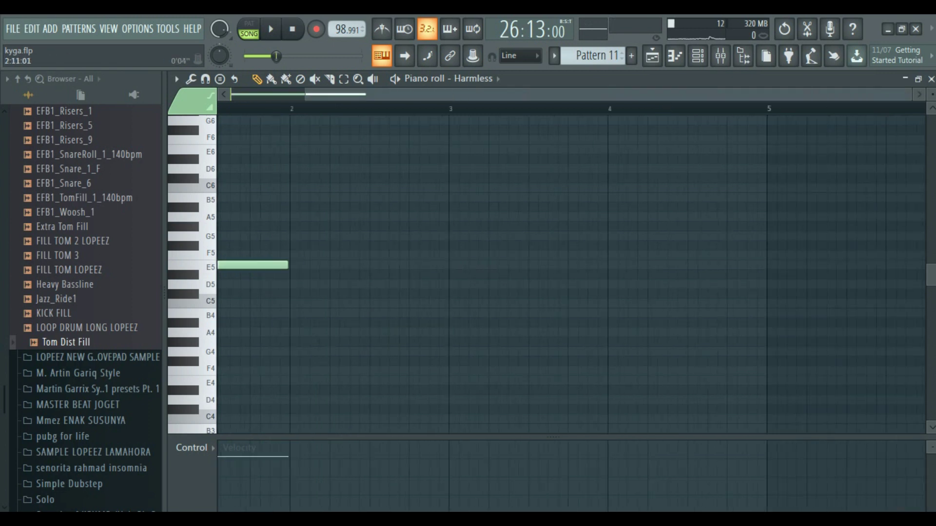
Step: Add full-bar G5, B5 and B4 notes aligned with the E5 note and audition the chord
click(239, 265)
drag(231, 246, 222, 236)
click(231, 198)
drag(231, 198, 223, 198)
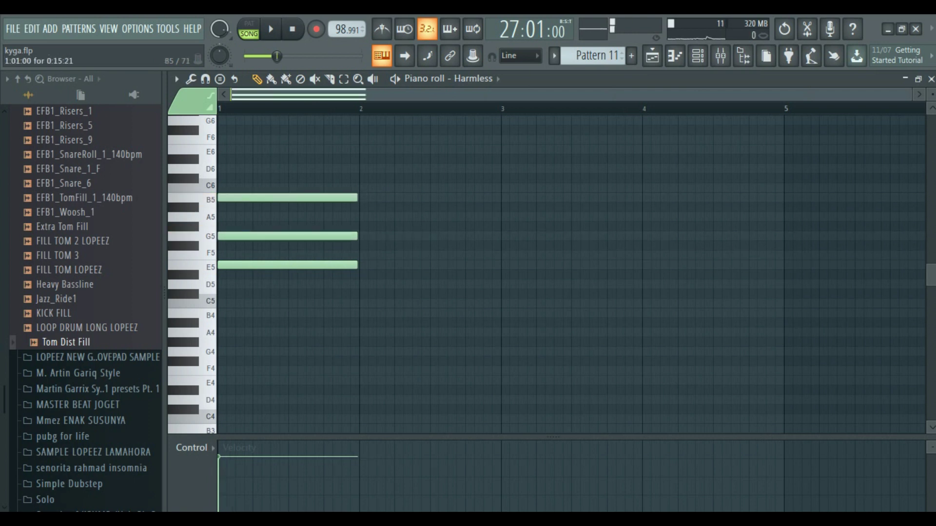
drag(229, 294, 229, 313)
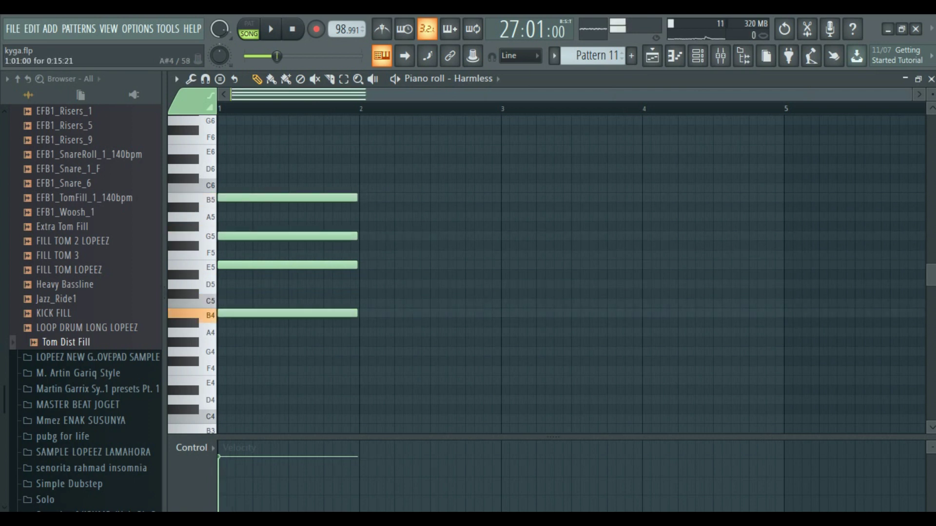
key(space)
key(space)
Step: Lower the Harmless mixer track's volume to 72% (-6.7 dB) while checking it against the song playback
click(697, 55)
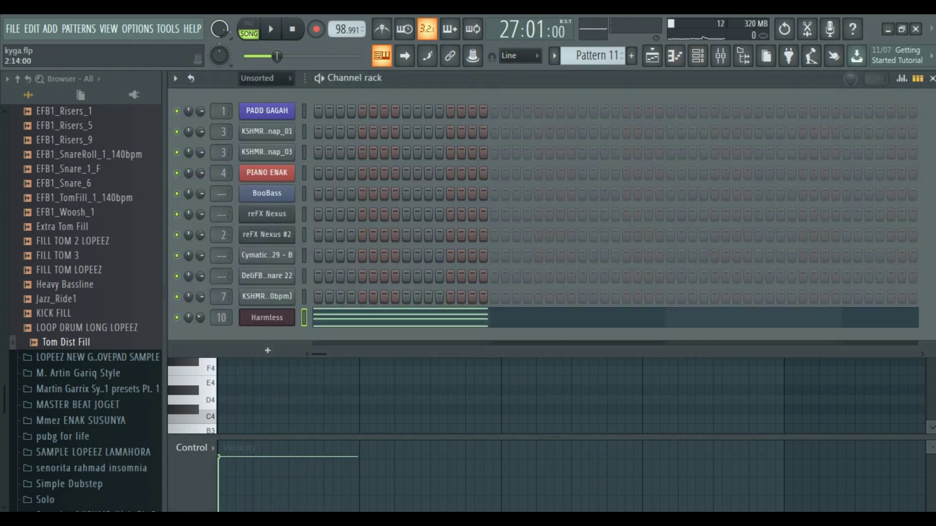
click(720, 55)
key(space)
drag(346, 388, 346, 399)
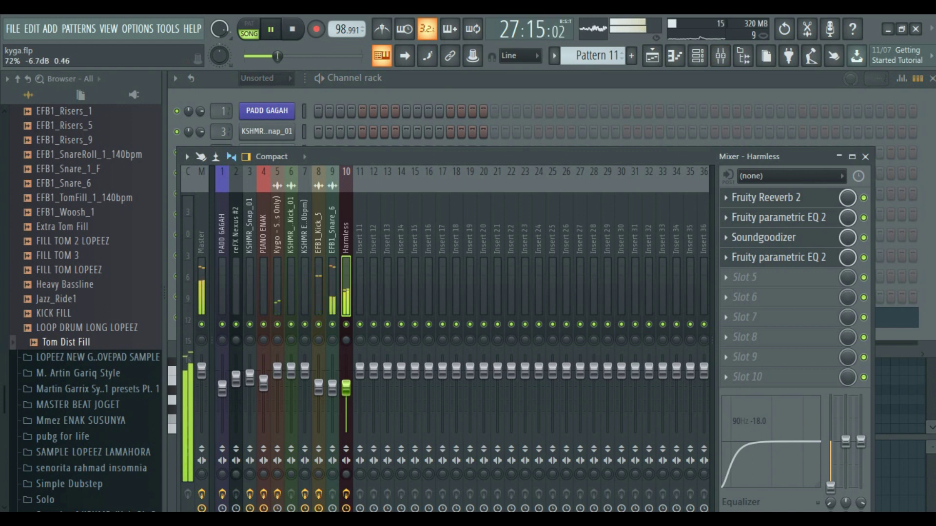
key(space)
key(space)
key(F5)
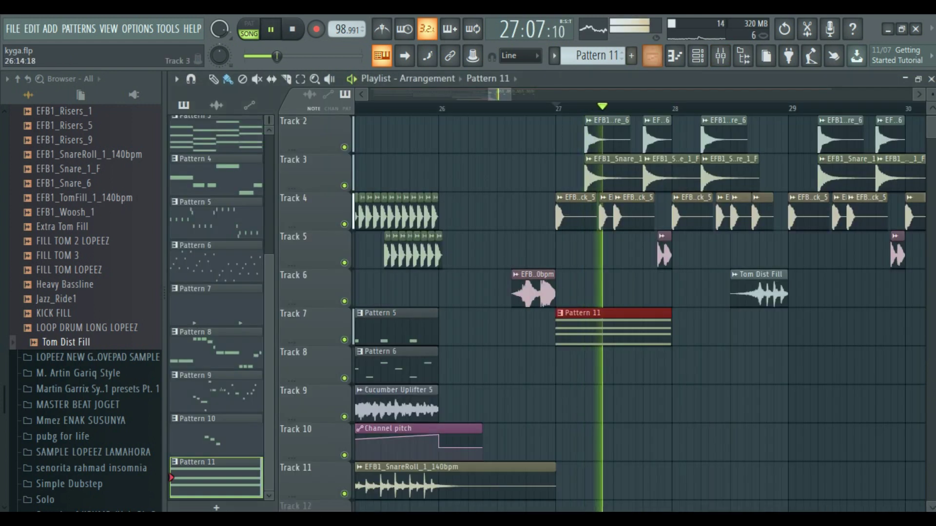
key(space)
Step: Load the Kickstart effect into slot 5 of the Harmless mixer track and audition the chord with it
key(F7)
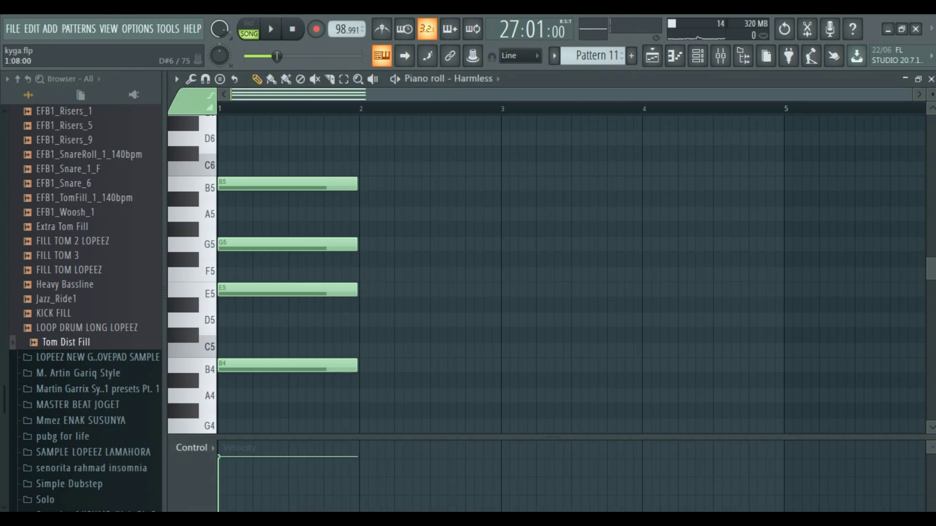
key(F9)
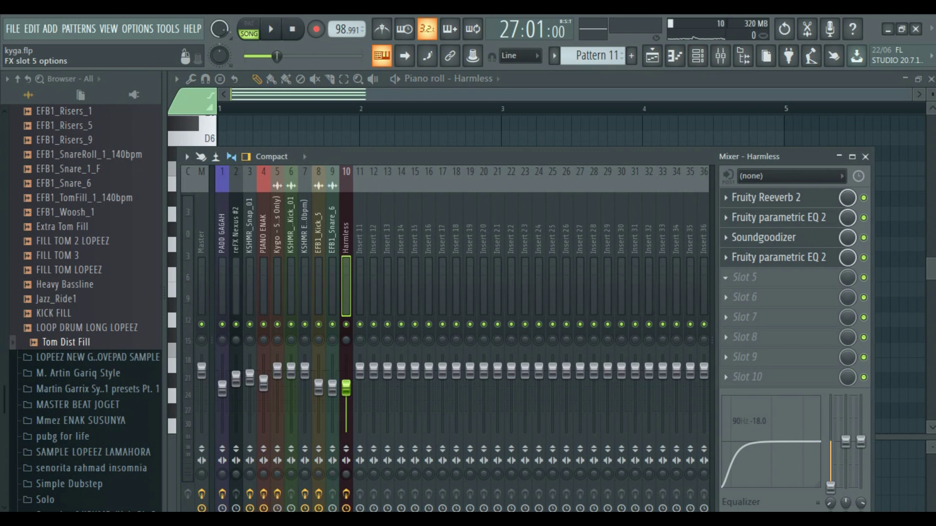
click(745, 277)
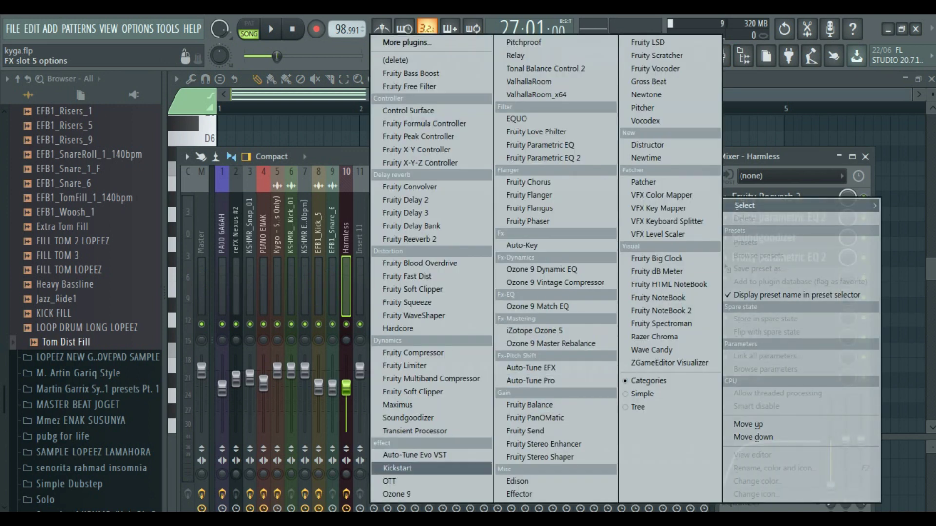
click(397, 468)
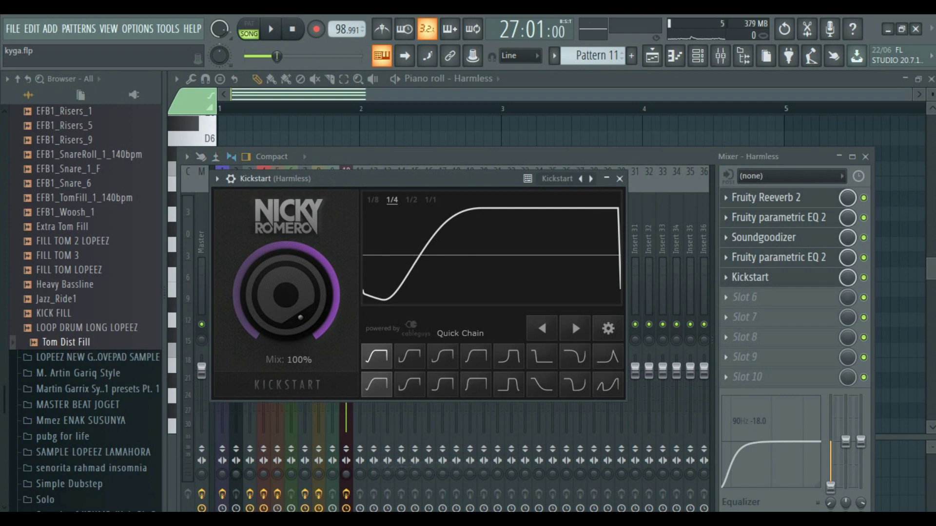
key(space)
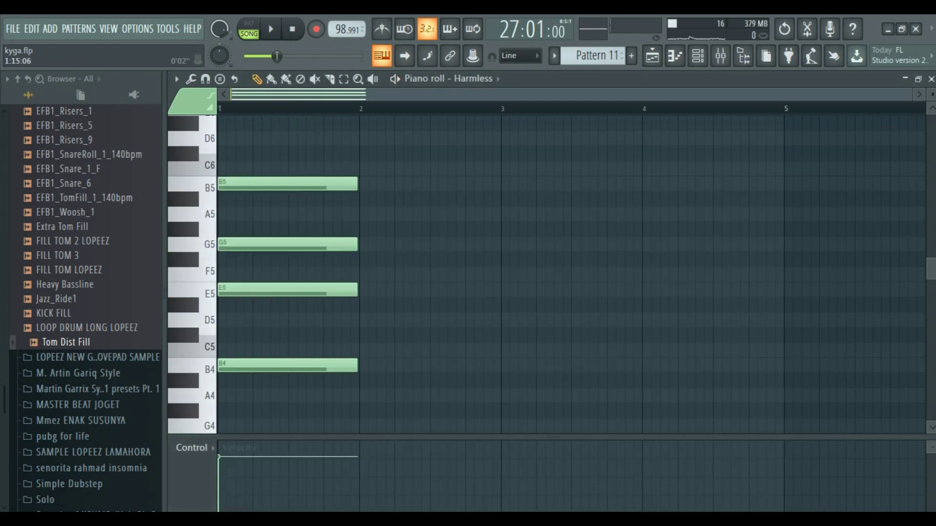
scroll(571, 274, up, 3)
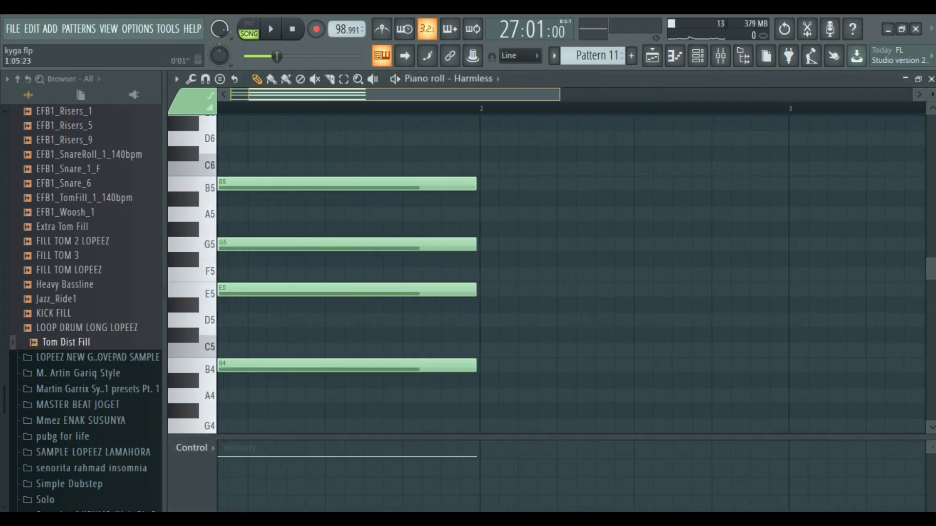
key(space)
key(space)
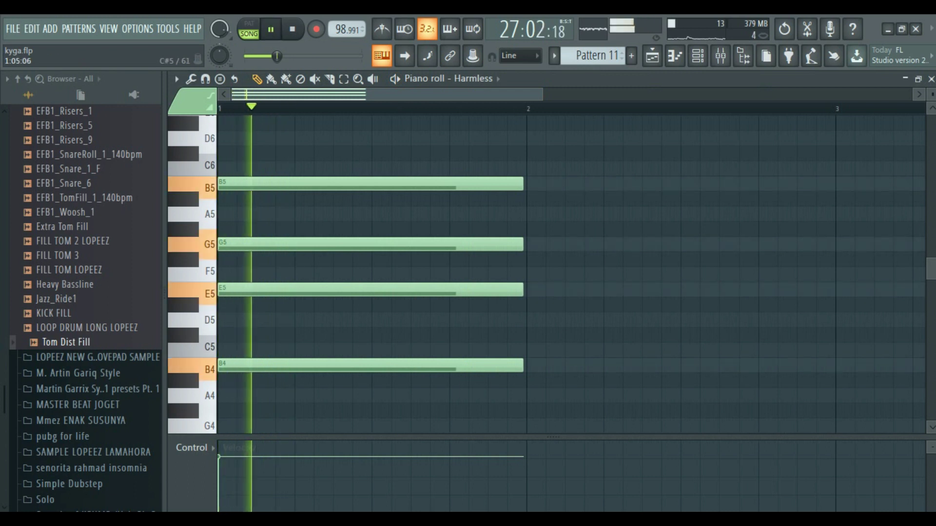
key(space)
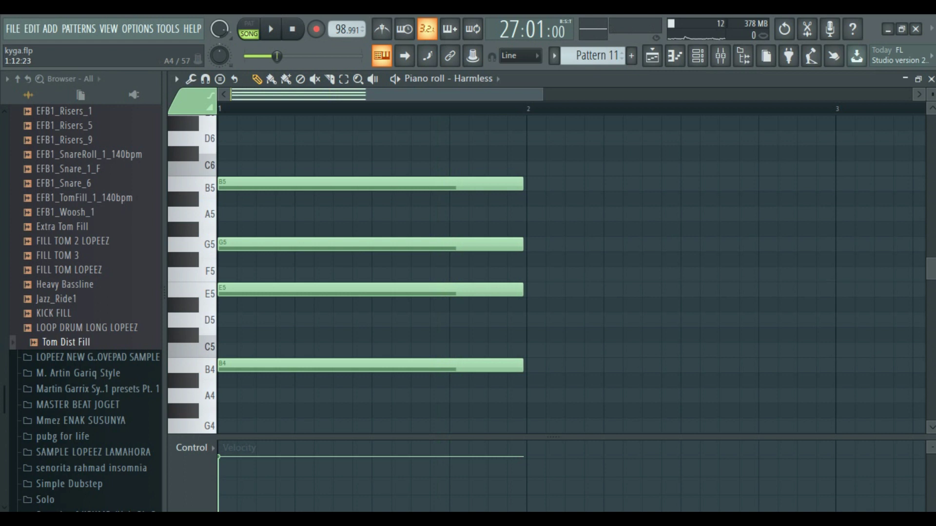
Step: Select all four chord notes in bar 1 and shorten them to about one step
click(698, 56)
drag(393, 161, 476, 433)
drag(544, 197, 256, 197)
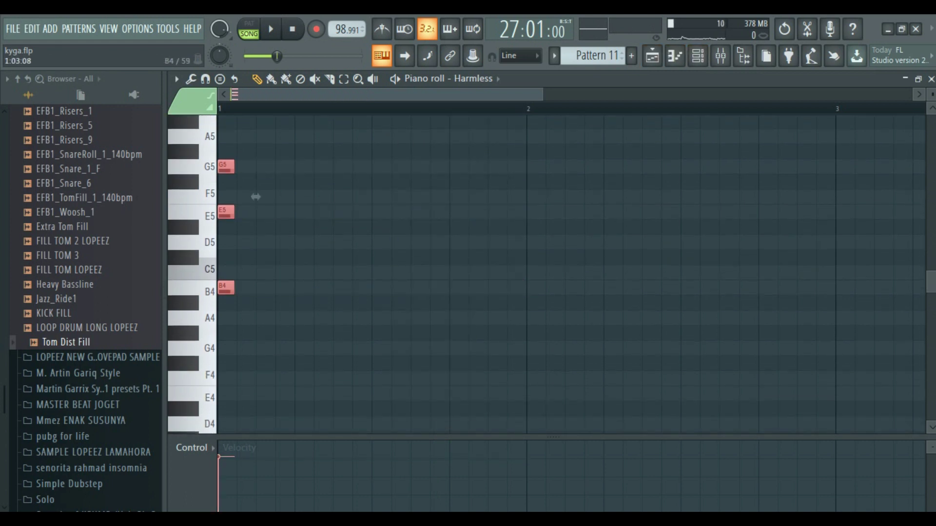
Step: Duplicate the short chord into four consecutive one-step hits and play them back in pattern mode
key(ctrl+b)
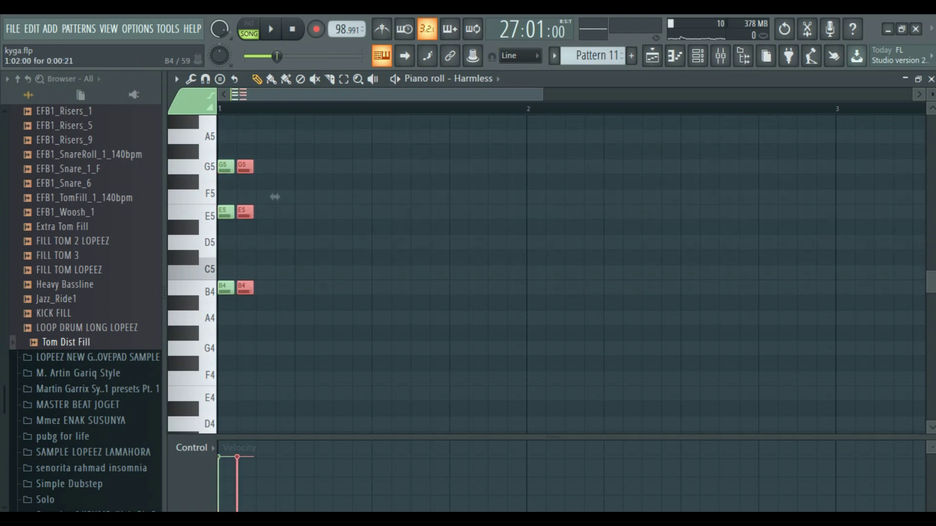
key(ctrl+a)
scroll(275, 197, up, 1)
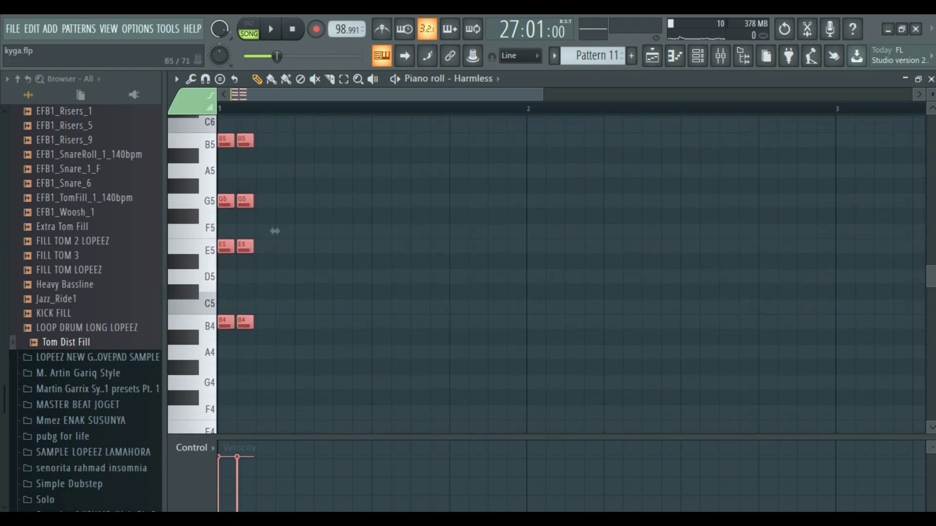
key(ctrl+b)
key(l)
key(space)
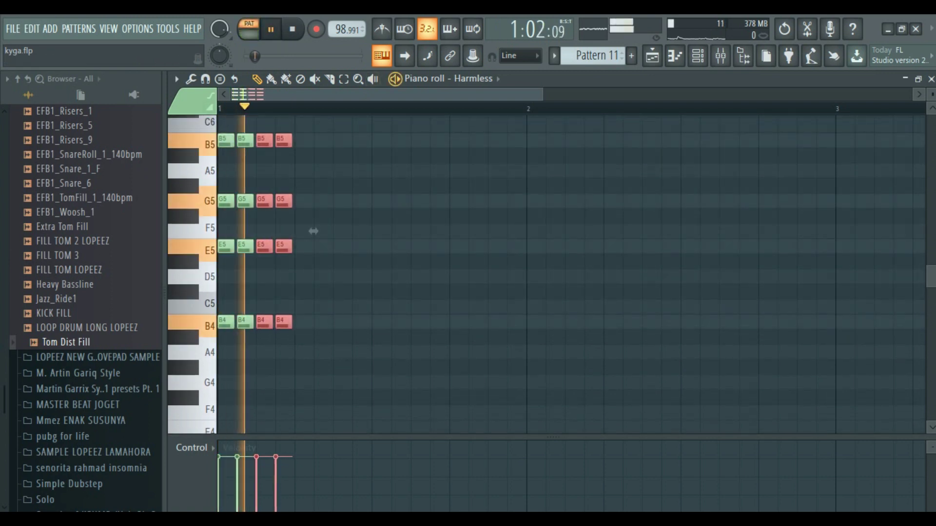
key(space)
key(space)
key(space)
Step: Shorten all notes of the four chord hits to about half a step each
scroll(313, 231, up, 2)
drag(351, 328, 217, 112)
drag(343, 176, 331, 177)
key(space)
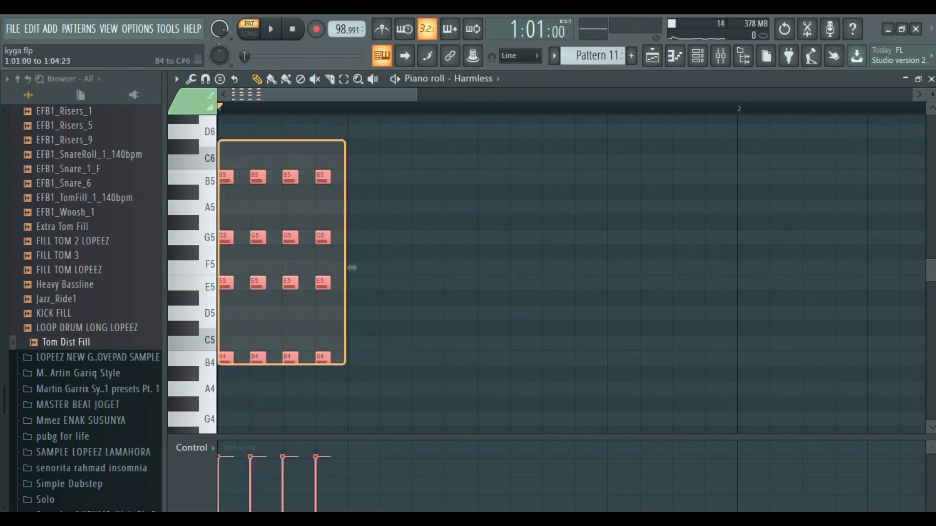
Step: Copy the group of four chord hits to beats 3 and 4 of bar 1 and audition the rhythm
drag(352, 268, 612, 267)
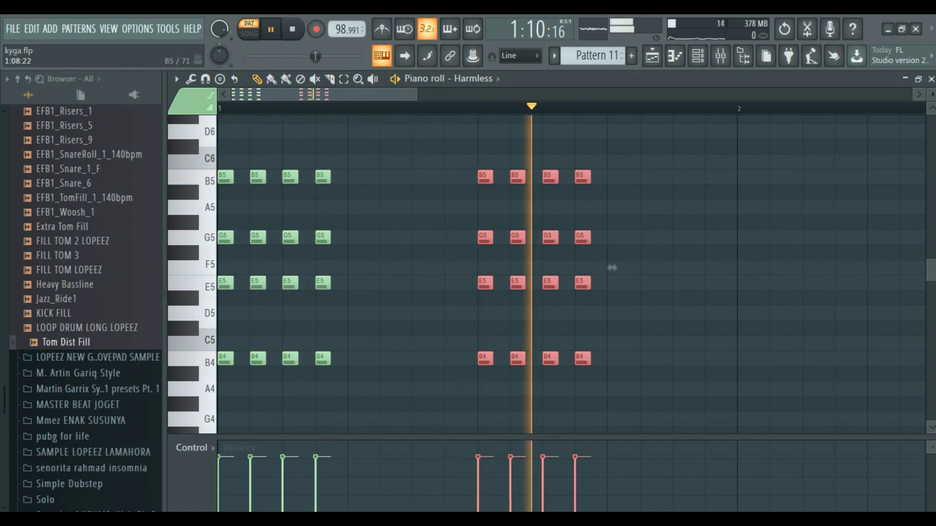
mouse_move(612, 268)
mouse_down()
mouse_move(773, 267)
mouse_move(742, 268)
mouse_up()
key(space)
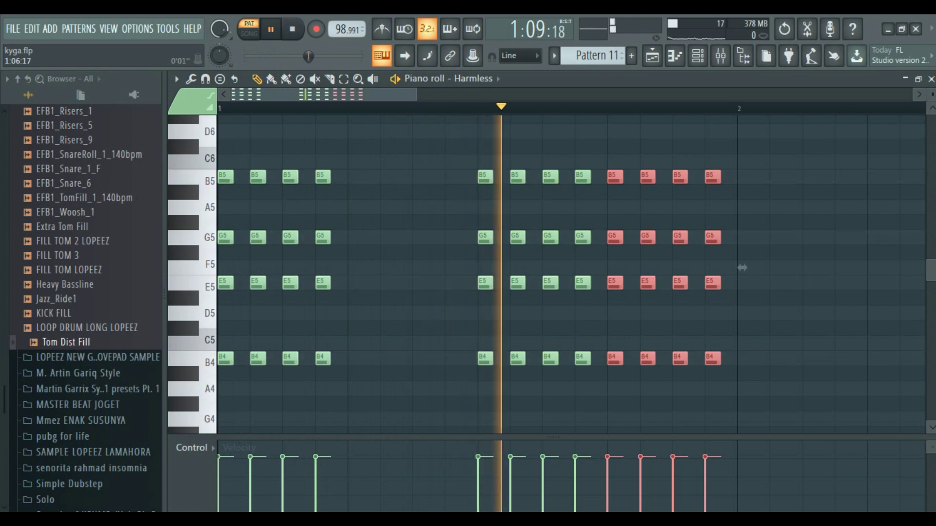
Step: Copy all of bar 1's chord hits into bar 2, transposed up one semitone
scroll(742, 268, down, 3)
scroll(533, 268, down, 1)
key(space)
drag(527, 397, 202, 171)
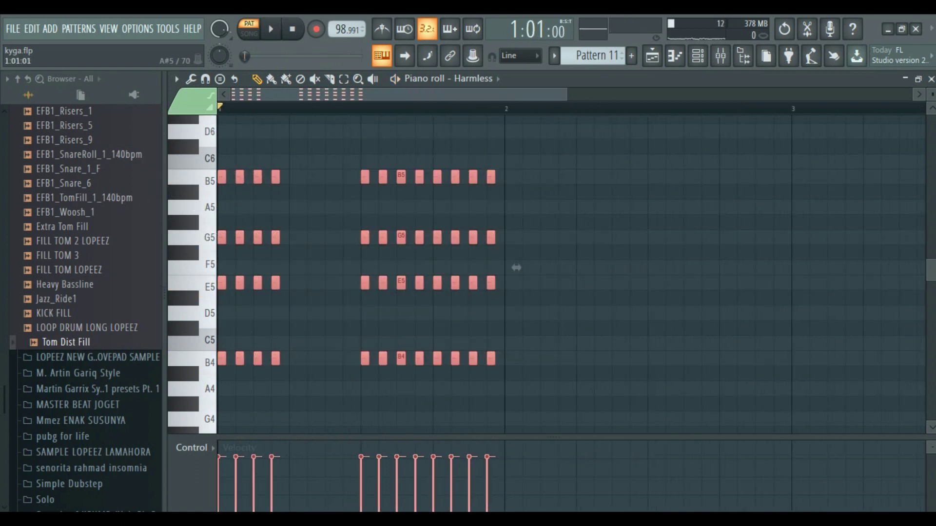
drag(517, 268, 803, 252)
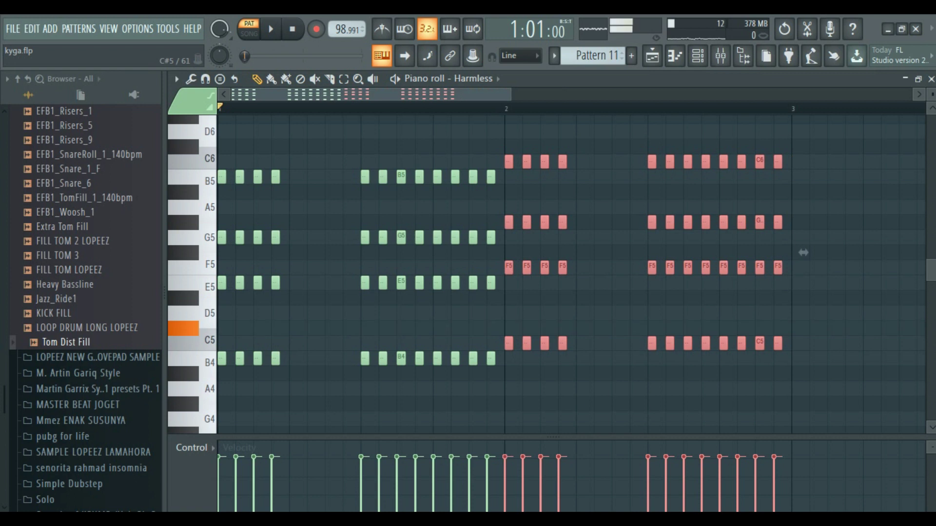
Step: Lower bar 2's G#5 notes to G5 and its F5 notes to E5, and play the two-bar progression
ctrl+click(183, 223)
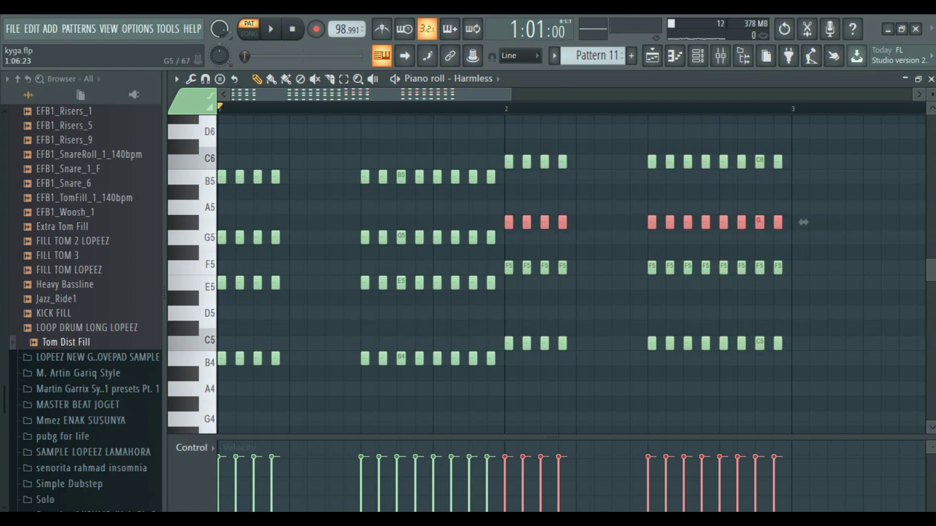
drag(803, 222, 803, 237)
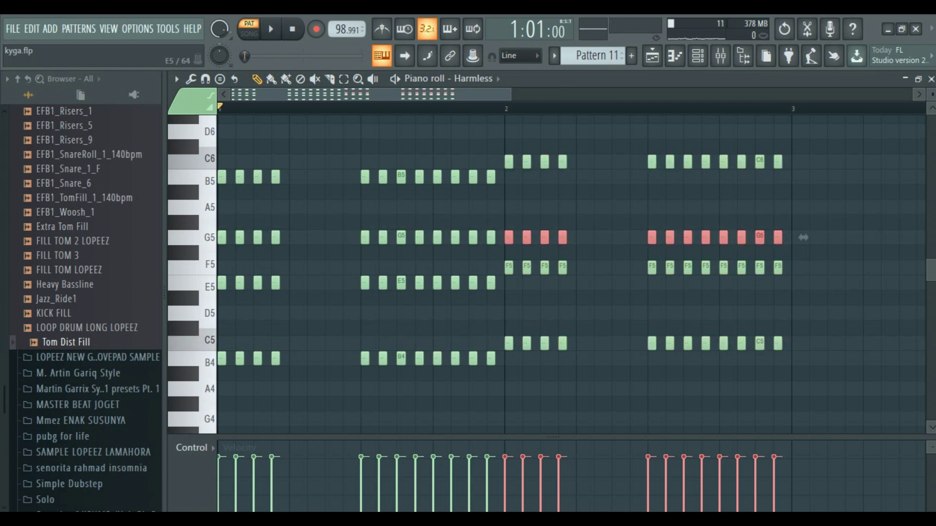
ctrl+click(803, 268)
drag(804, 267, 803, 283)
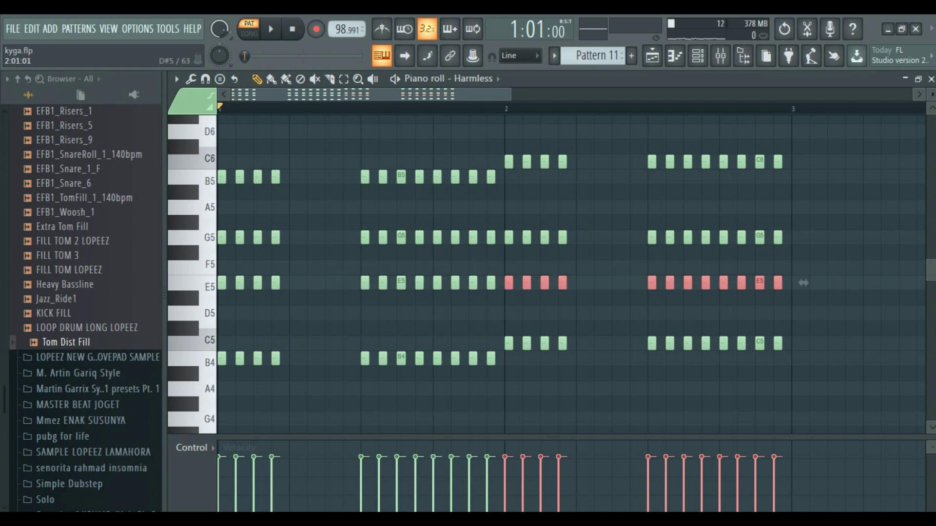
key(space)
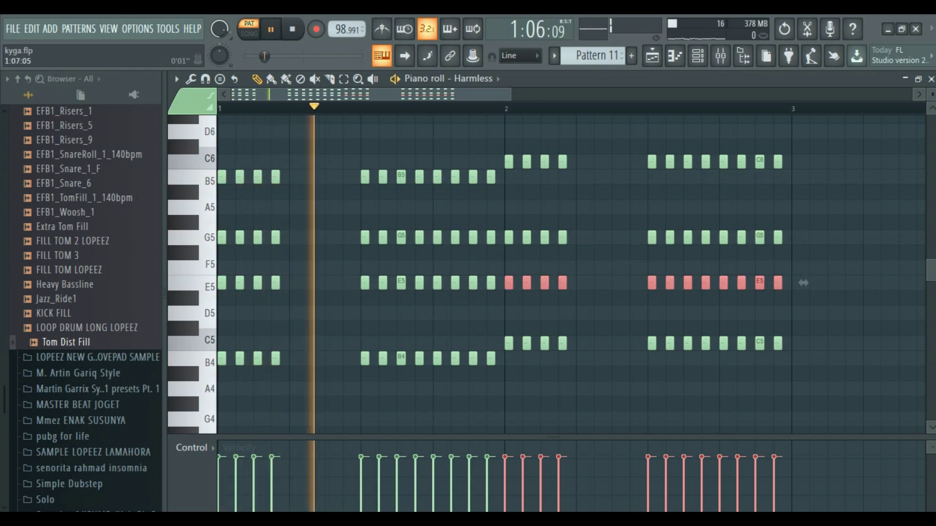
scroll(804, 283, down, 5)
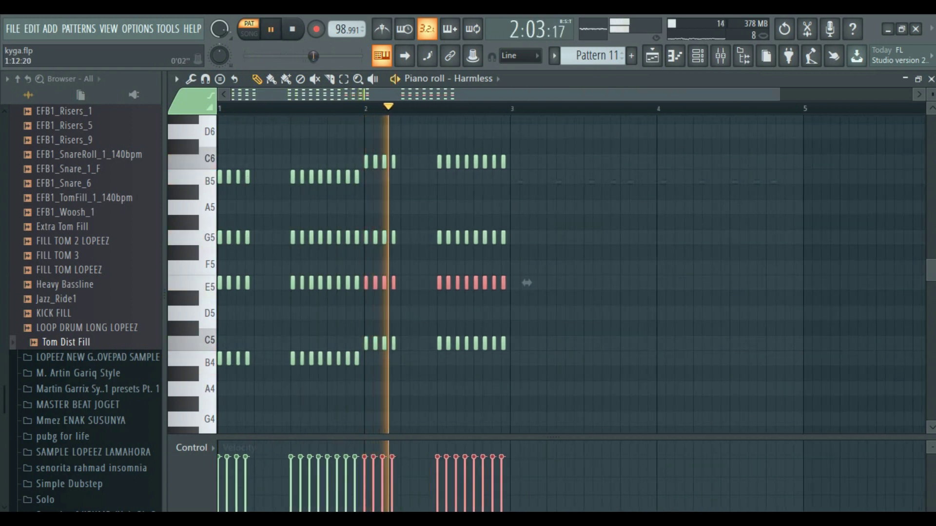
key(space)
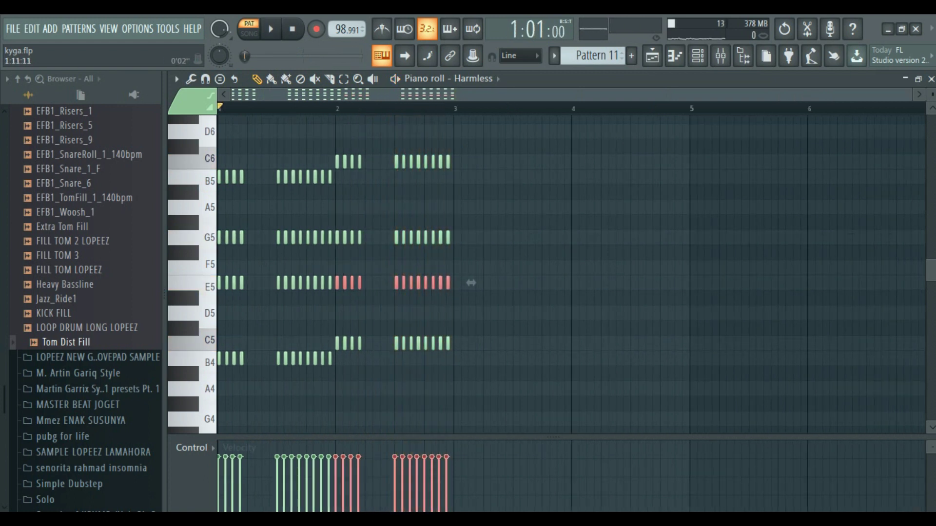
scroll(471, 283, up, 4)
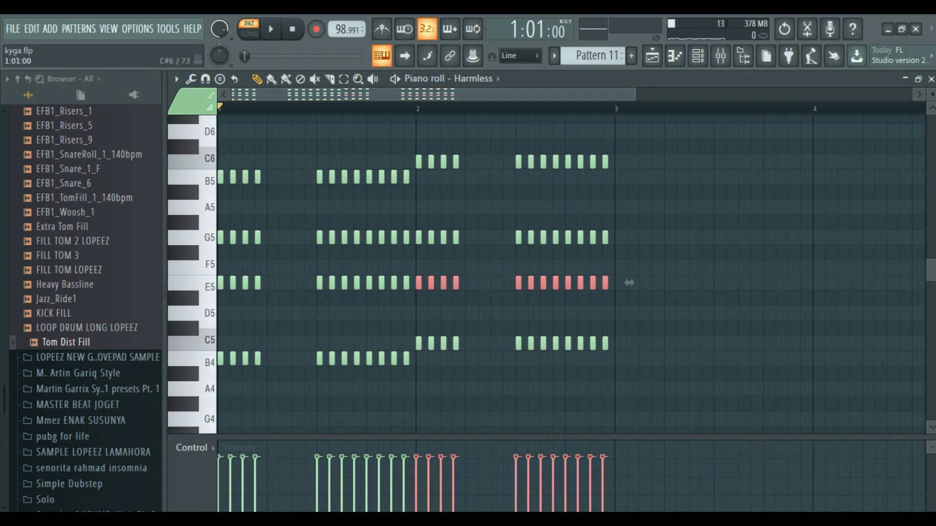
key(space)
key(space)
Step: Copy bar 1's chord hits into bar 3 at the same pitches and audition the progression
drag(219, 142, 412, 397)
drag(430, 268, 828, 268)
key(space)
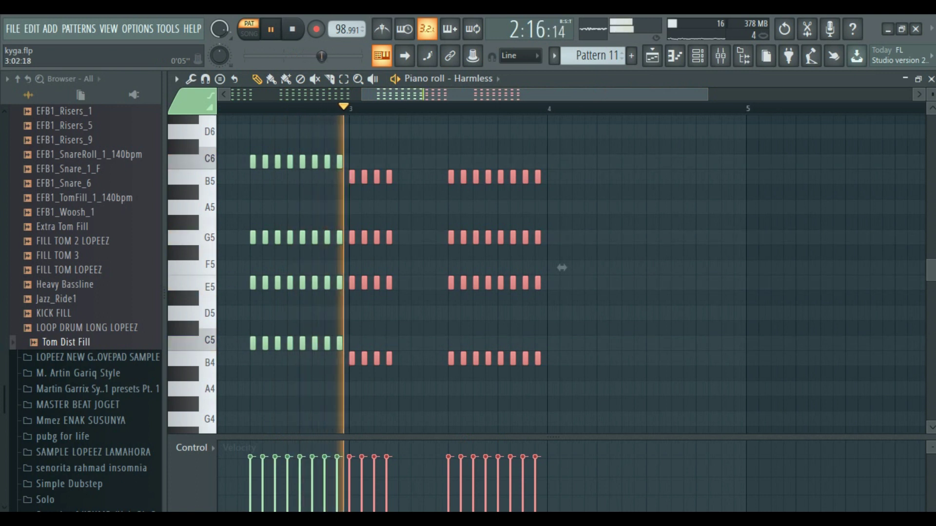
ctrl+scroll(673, 268, up, 2)
key(space)
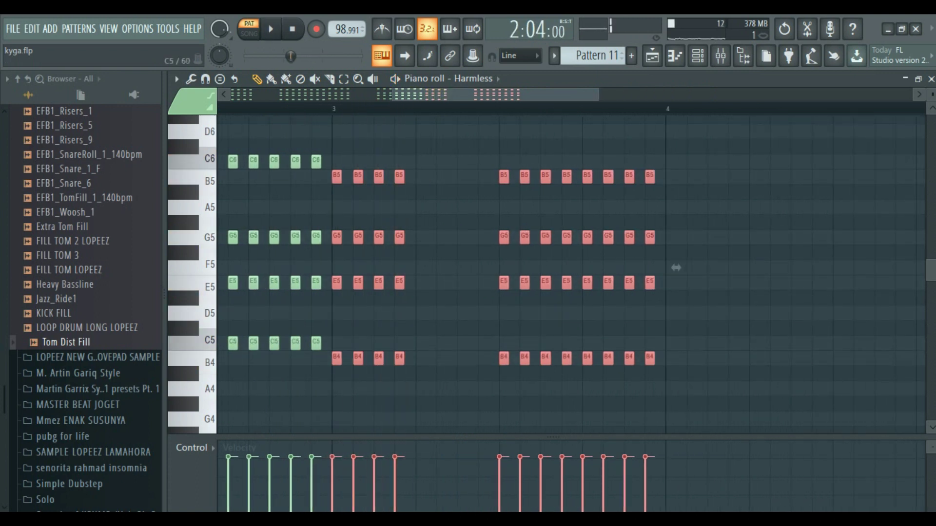
Step: Lower bar 3's E5 notes to D5, and copy bar 3's chord hits into bar 4 transposed down two semitones
ctrl+drag(669, 283, 347, 284)
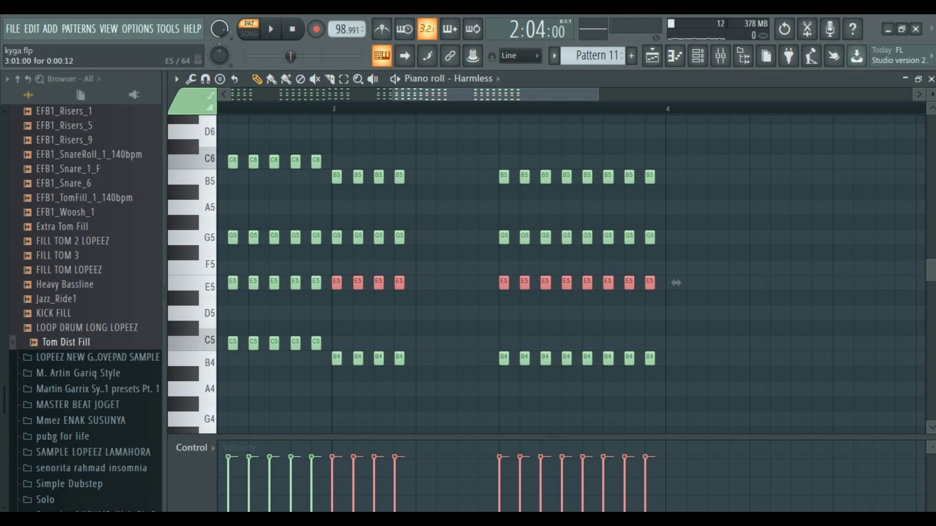
drag(676, 283, 676, 313)
scroll(335, 195, down, 3)
ctrl+drag(471, 379, 335, 139)
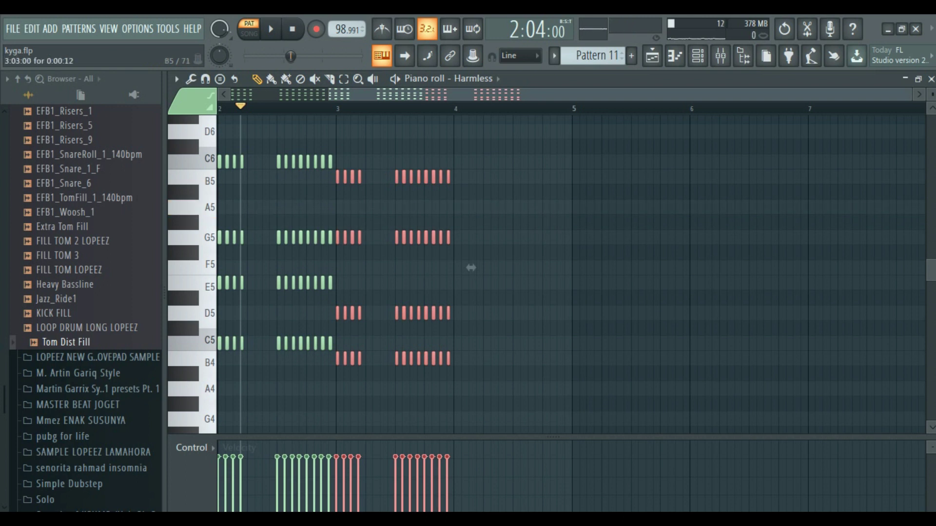
drag(471, 268, 588, 298)
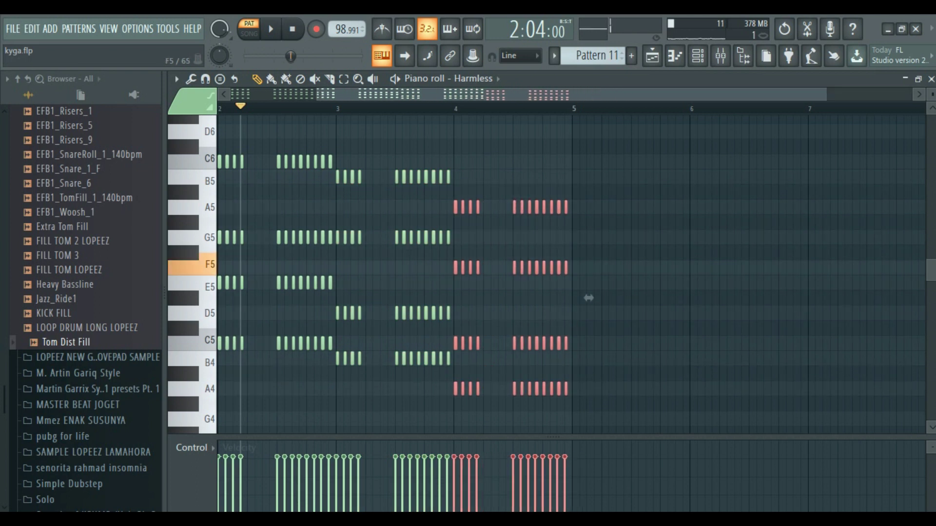
Step: Raise bar 4's F5 notes to F#5 and its C5 notes to D5, and play the pattern
drag(441, 268, 646, 268)
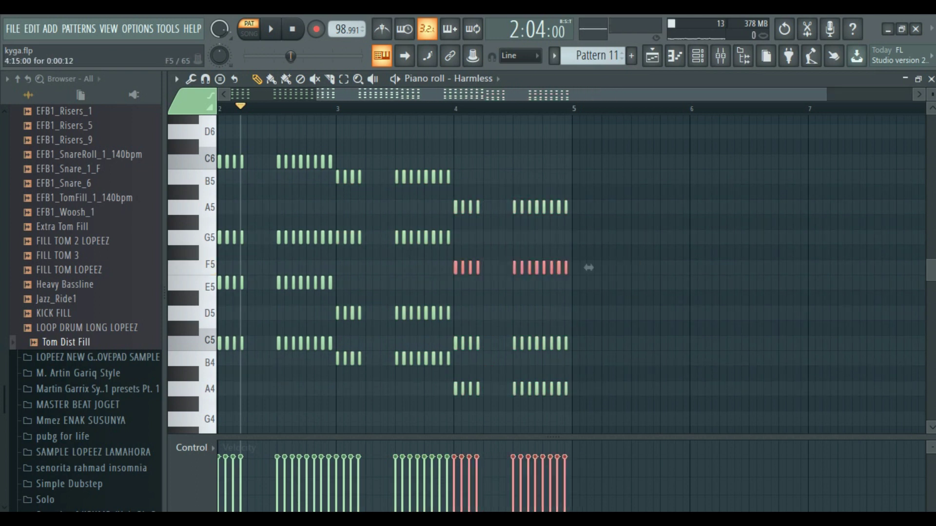
drag(559, 268, 558, 252)
drag(585, 343, 452, 343)
drag(455, 340, 455, 325)
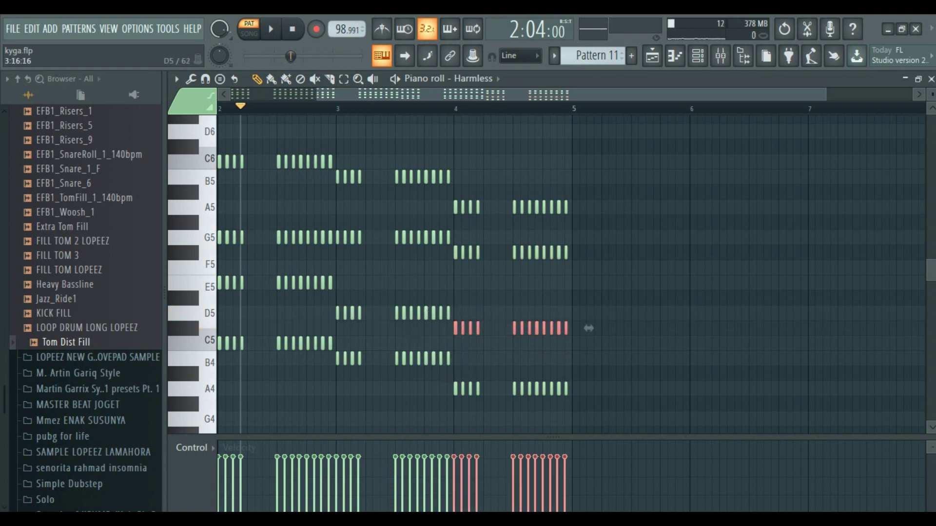
drag(588, 328, 588, 313)
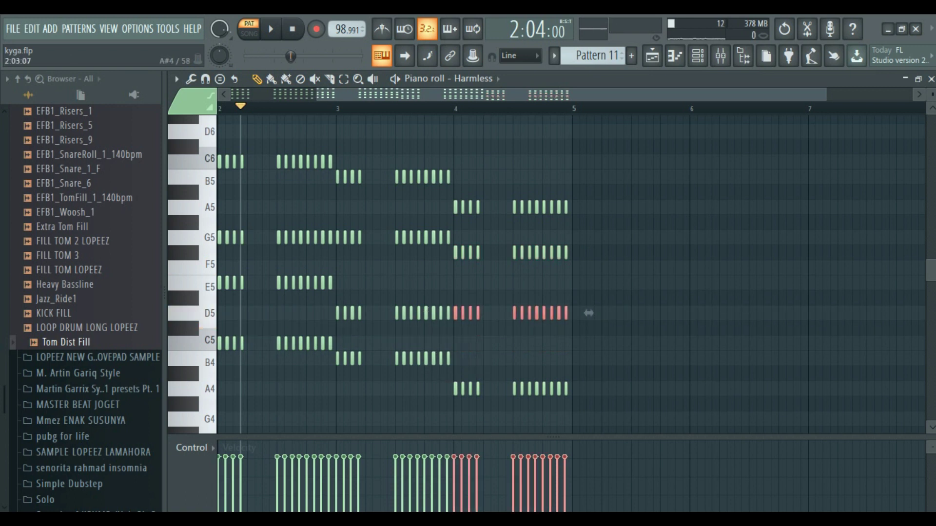
key(space)
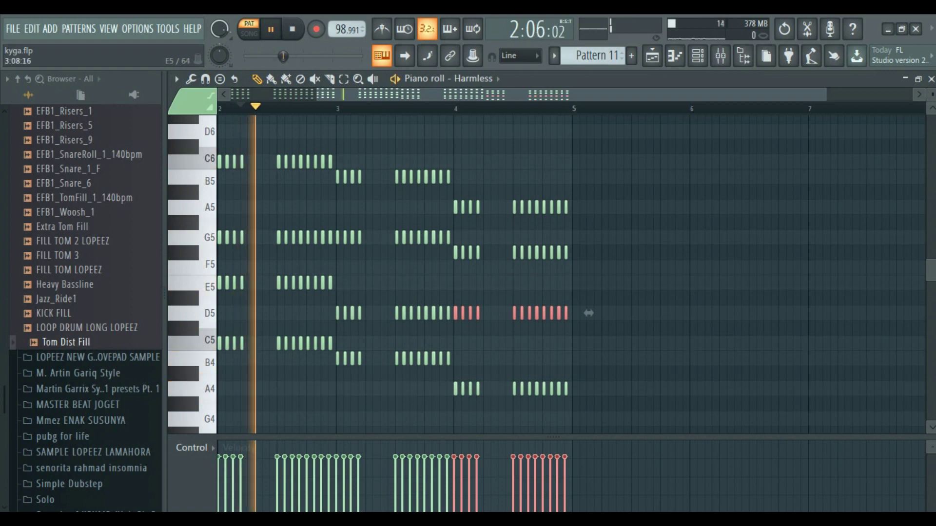
Step: Open the playlist and play the song from just before bar 27 to hear Pattern 11 with the drums
key(F5)
key(space)
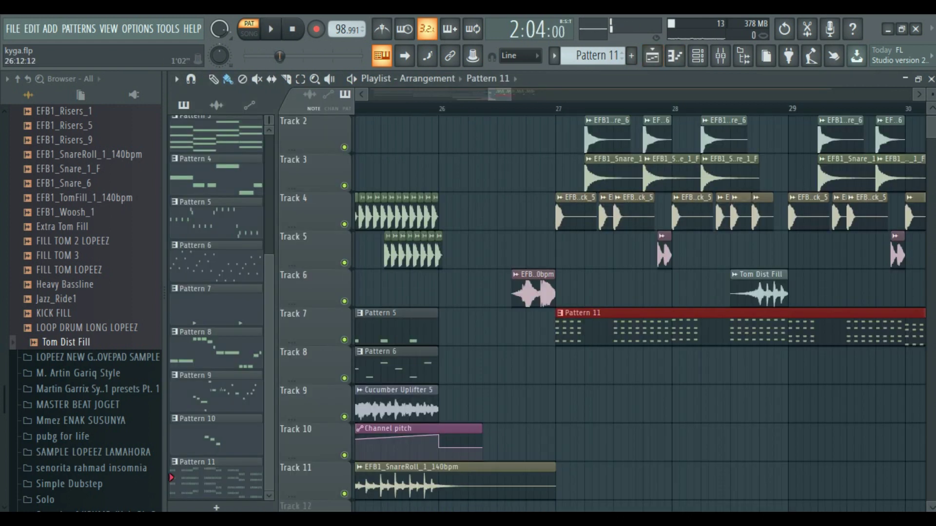
click(546, 108)
key(space)
scroll(545, 108, down, 2)
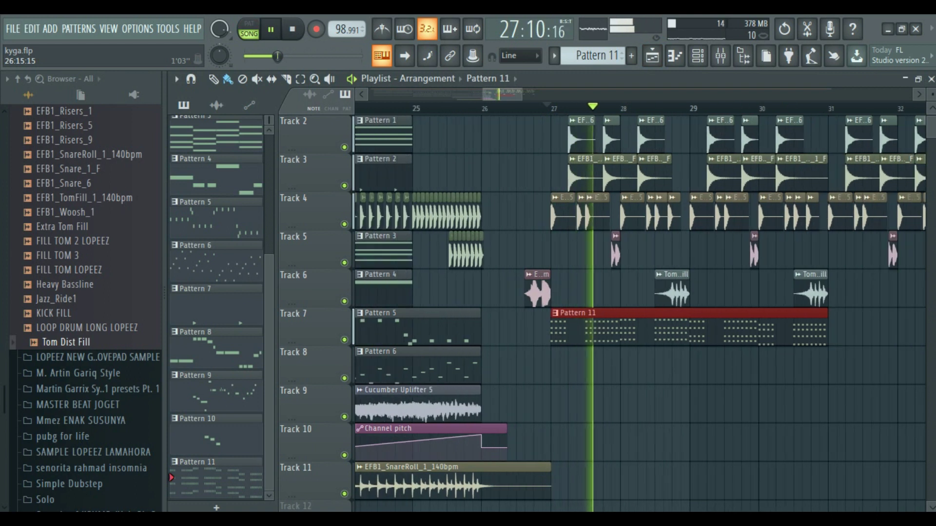
scroll(542, 108, down, 1)
scroll(546, 108, down, 2)
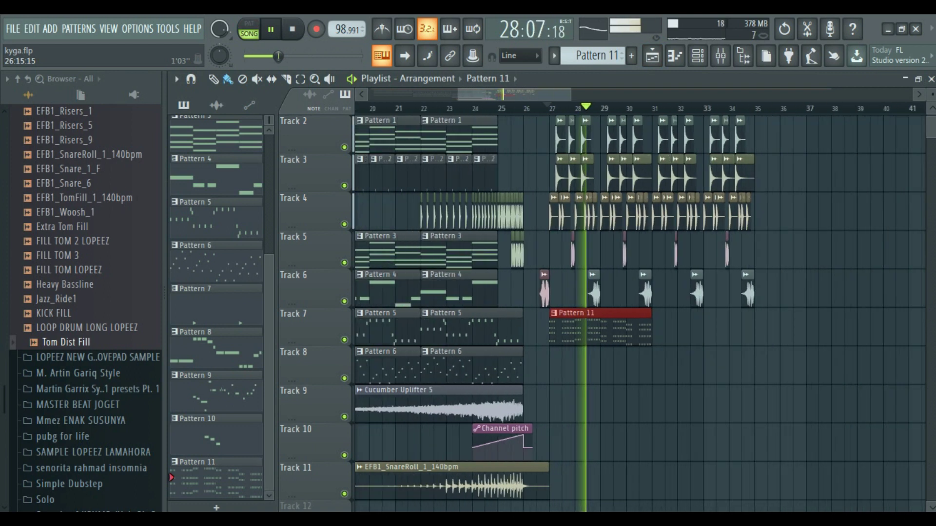
Step: Duplicate the Pattern 11 clip on Track 7 so that a second copy starts at bar 31
scroll(584, 108, up, 5)
scroll(639, 312, down, 8)
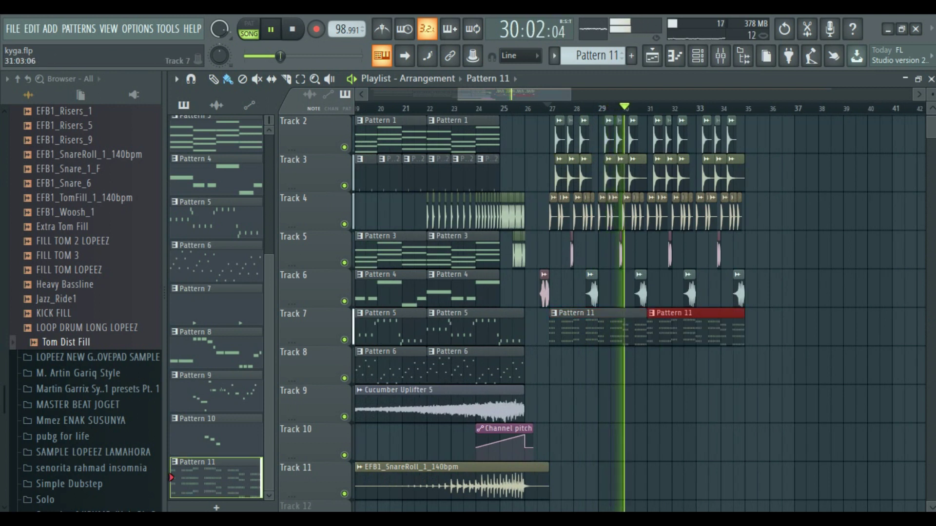
scroll(638, 312, up, 3)
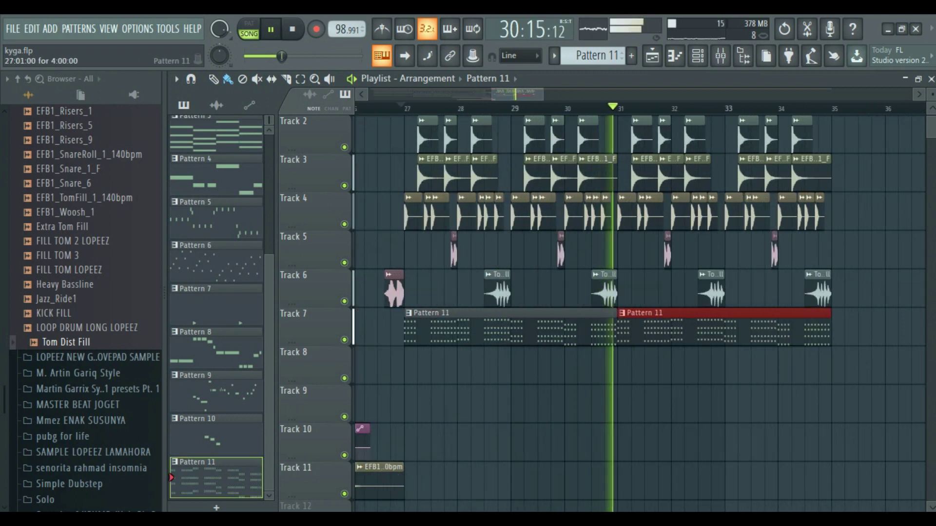
key(ctrl+d)
Step: Stop playback and clone the Harmless channel in the channel rack
click(697, 55)
click(697, 55)
key(space)
right_click(295, 312)
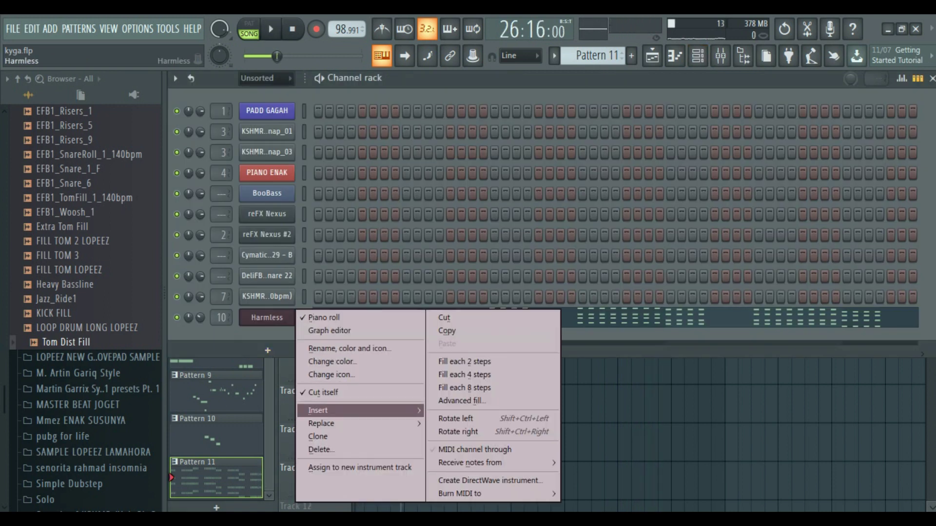
click(322, 437)
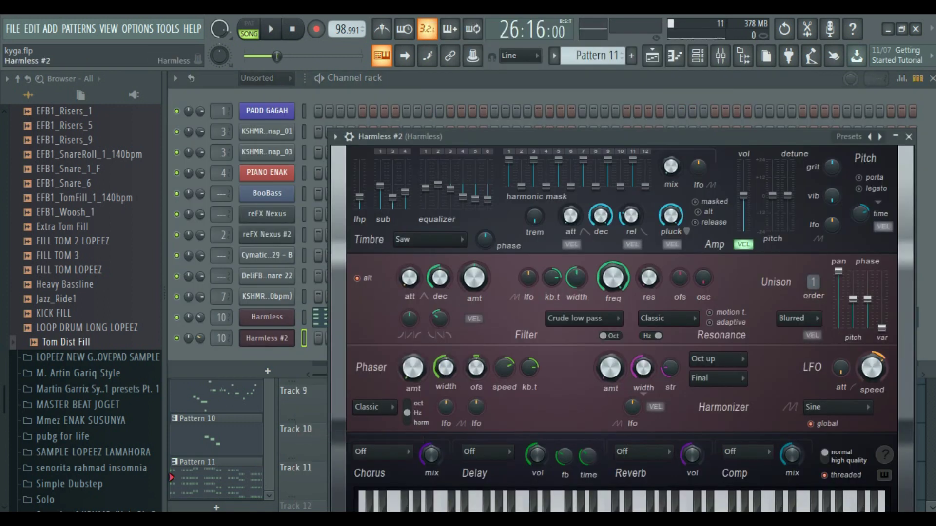
Step: Copy the Harmless channel's notes and paste them into the Harmless #2 channel
right_click(295, 312)
click(266, 317)
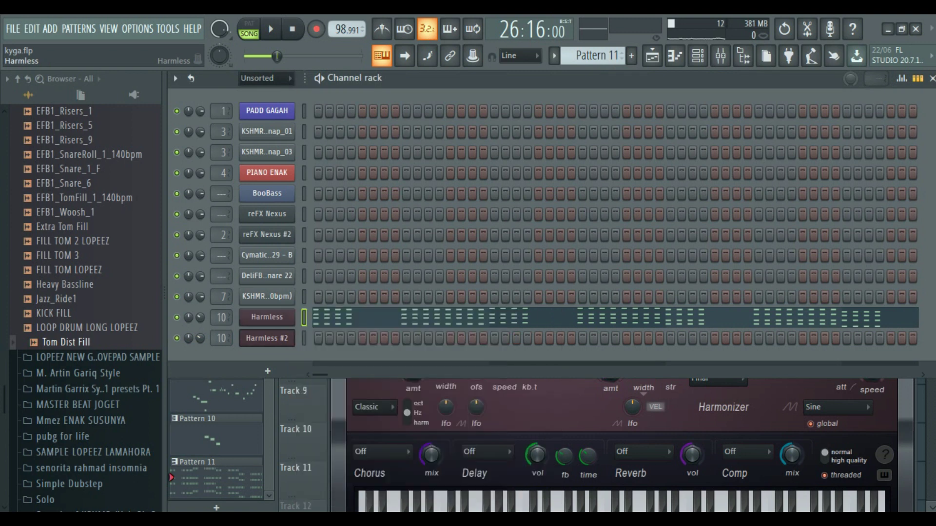
click(267, 338)
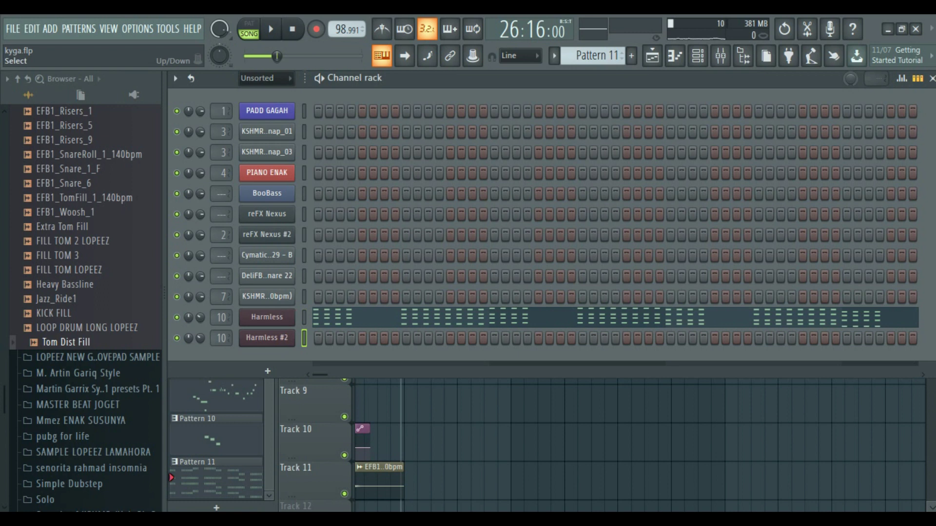
key(ctrl+v)
Step: Transpose all of Harmless #2's notes down one octave in the piano roll and play the song
click(328, 343)
key(ctrl+a)
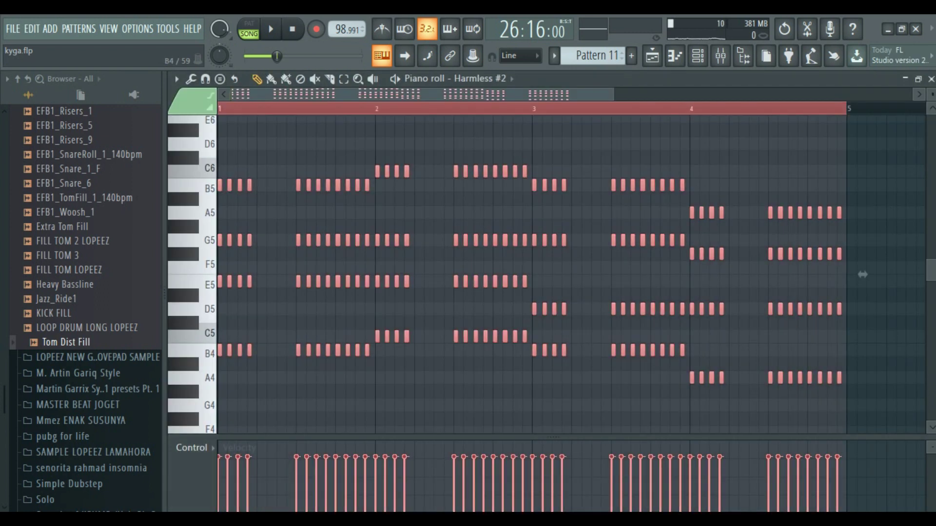
mouse_move(219, 240)
mouse_down()
mouse_move(219, 306)
mouse_move(219, 157)
mouse_move(220, 227)
mouse_up()
key(space)
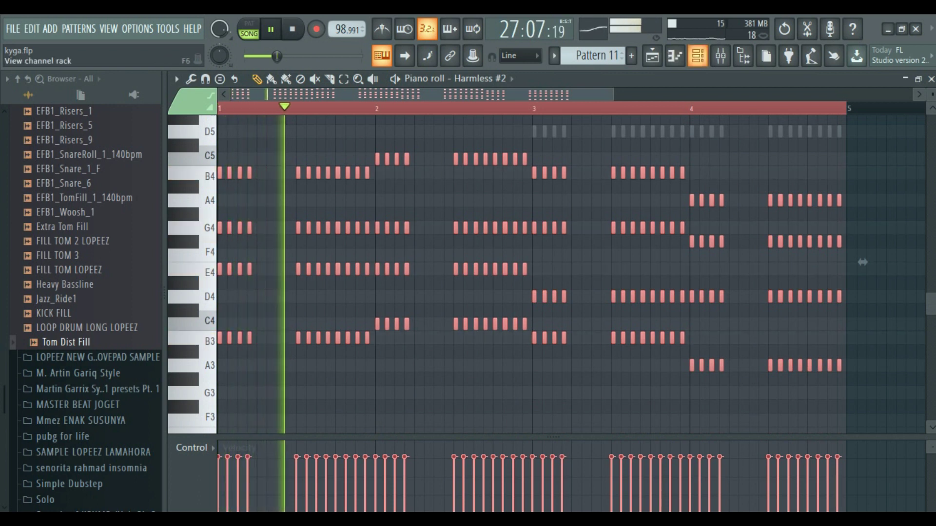
Step: Switch to pattern playback and audition Pattern 11's two Harmless layers from the channel rack
click(698, 55)
key(space)
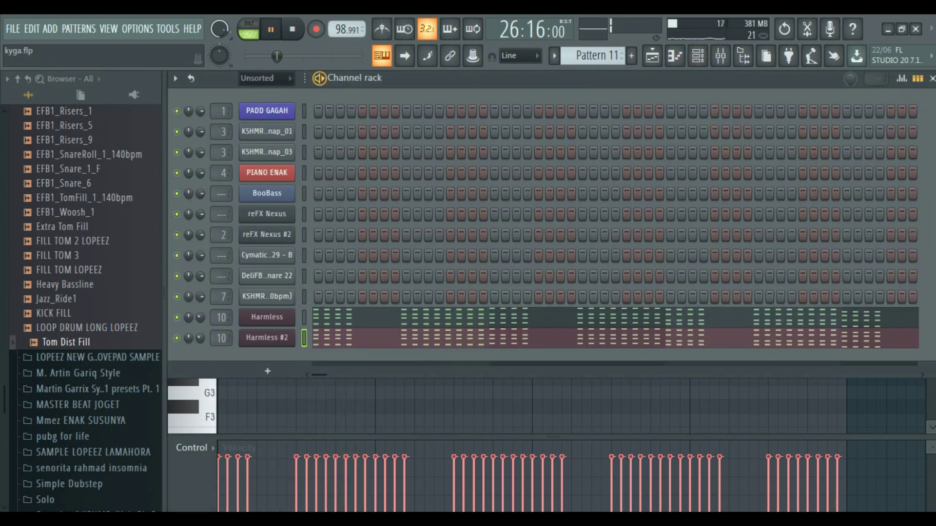
key(l)
click(177, 318)
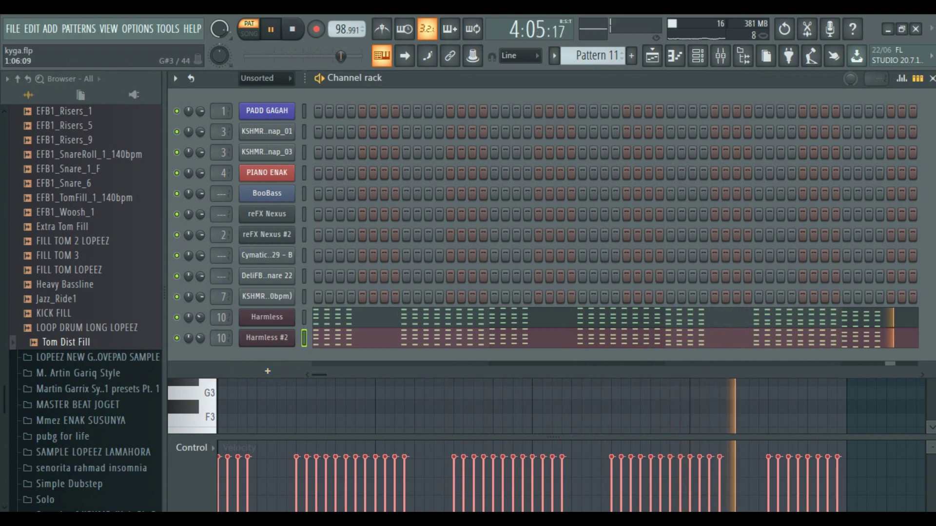
key(space)
Step: Add a 3x Osc channel and set all three oscillators to the noise waveform, testing the sound with a note
click(267, 371)
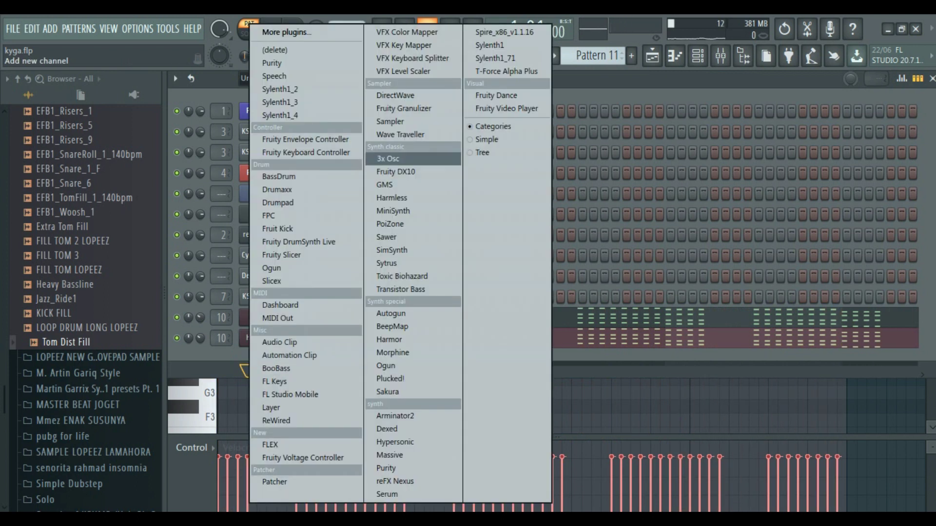
click(382, 159)
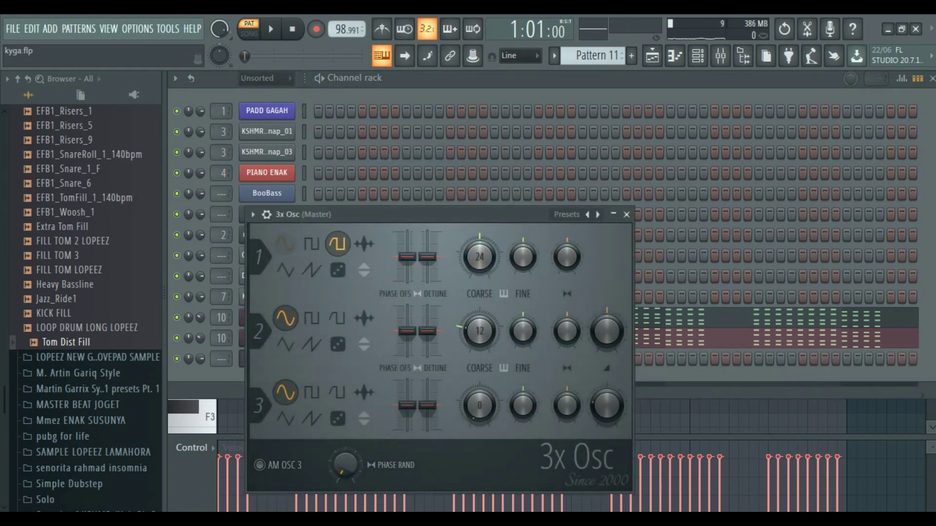
click(337, 270)
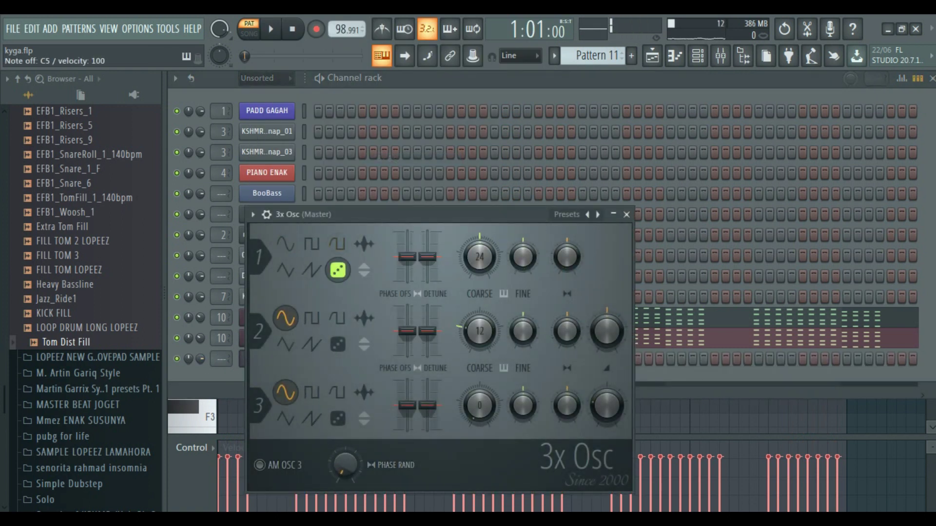
click(337, 345)
key(q)
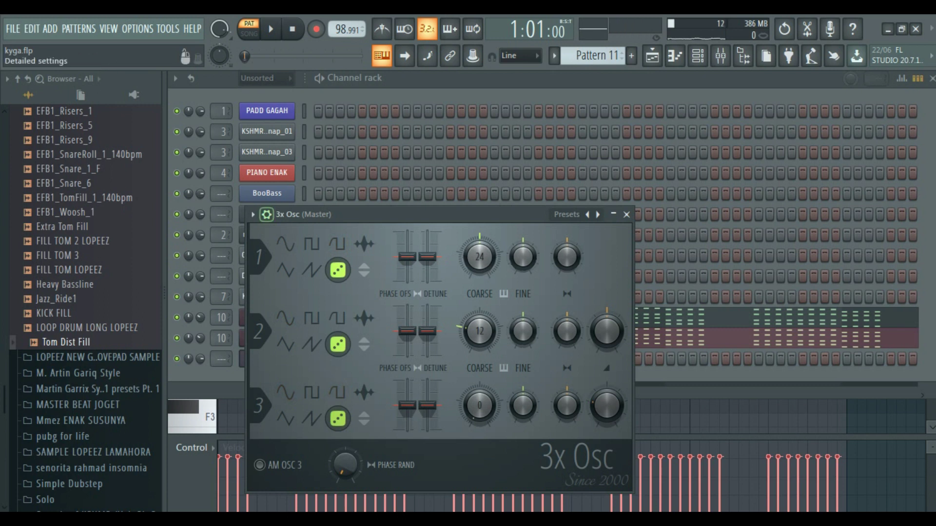
Step: Show 3x Osc's detailed settings, route it to mixer track 10, paste the chord notes into its channel and play the pattern
click(266, 215)
drag(390, 214, 525, 249)
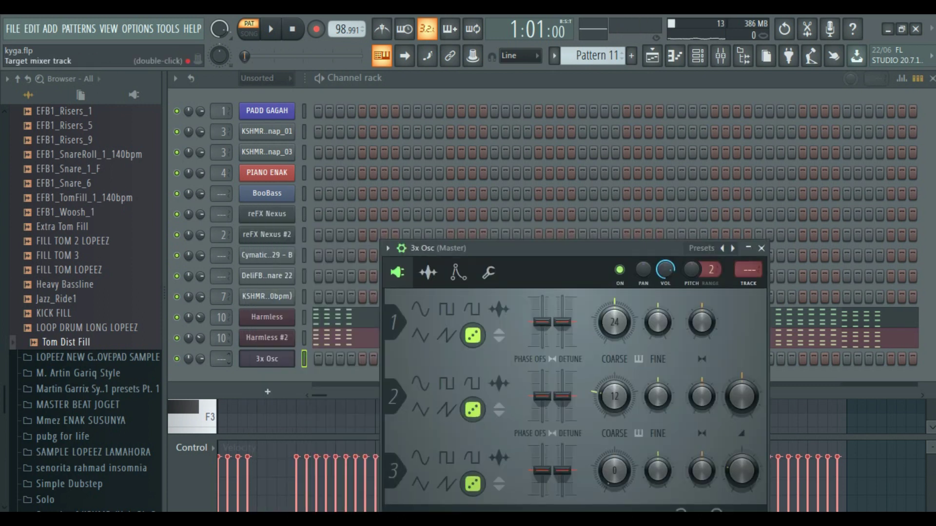
drag(220, 359, 221, 331)
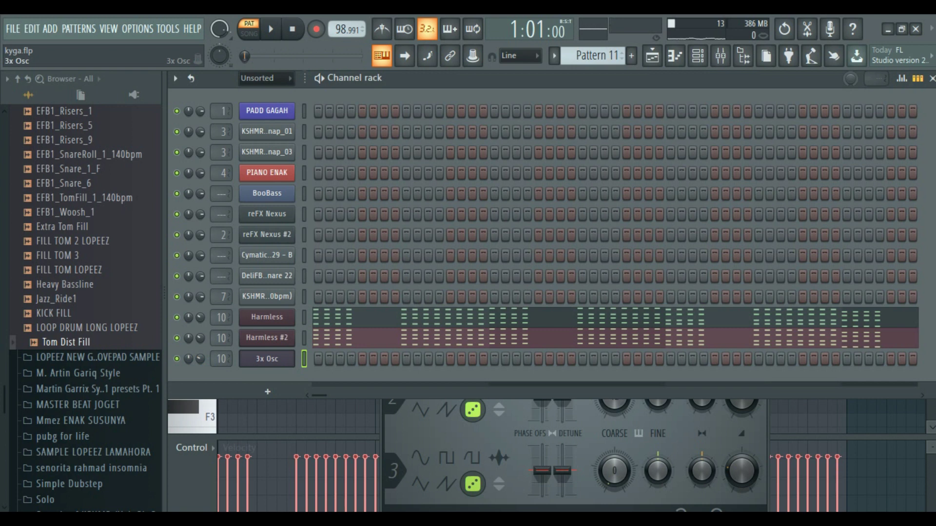
key(ctrl+v)
key(space)
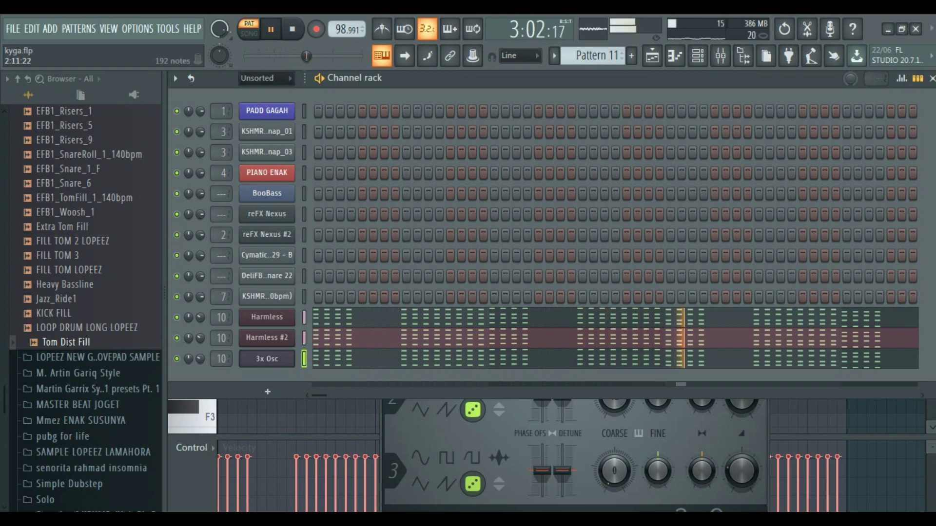
Step: Open Harmless #2's notes in the piano roll and replay Pattern 11 to check the layered sound
click(603, 338)
click(596, 338)
key(space)
key(space)
key(space)
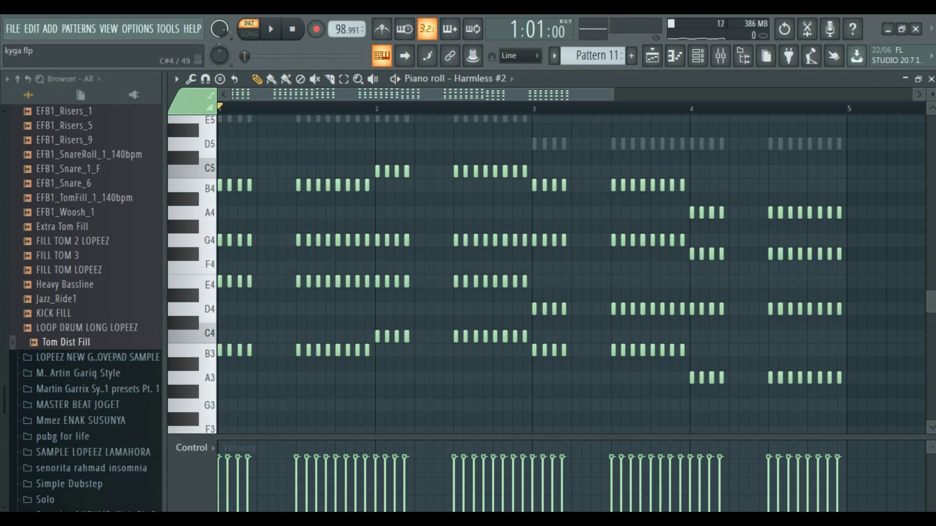
key(space)
Step: Return to the playlist and play the arrangement from bar 27 with the layered Pattern 11 chords
click(653, 56)
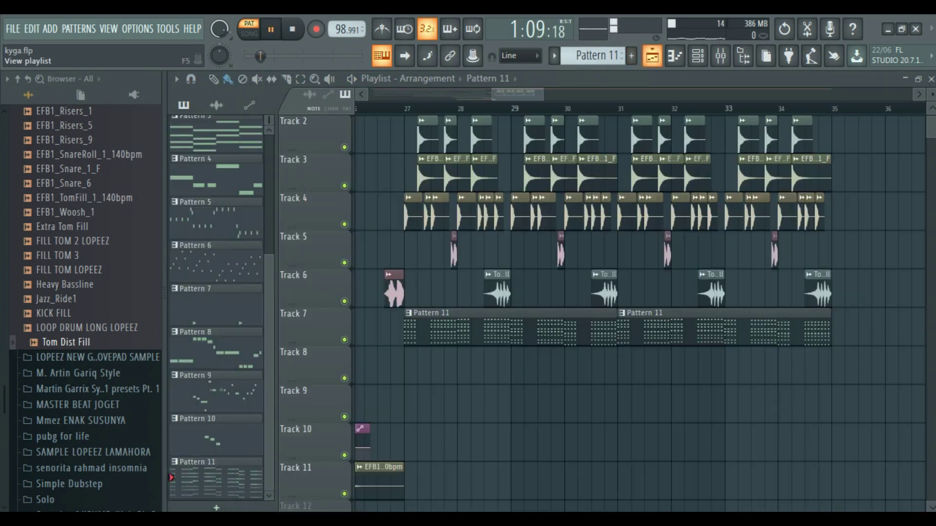
click(404, 108)
scroll(404, 108, up, 3)
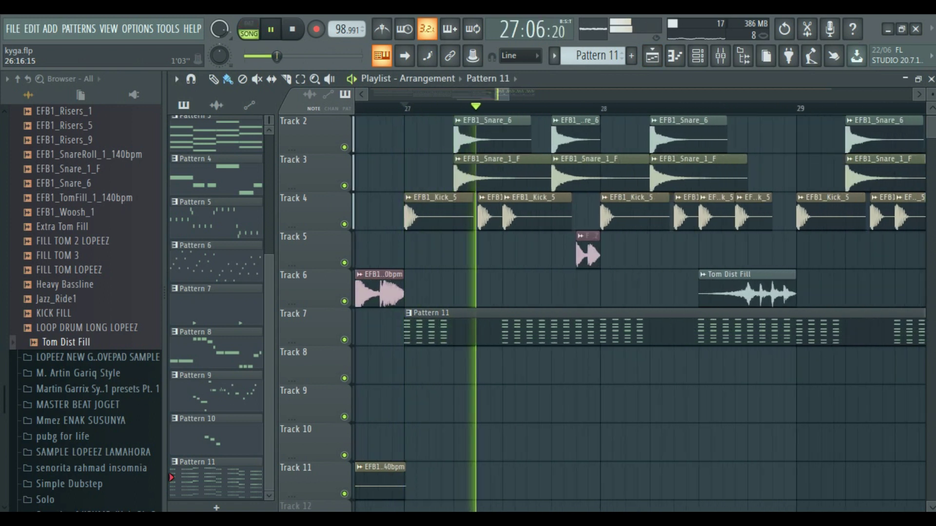
scroll(404, 108, down, 5)
scroll(634, 292, up, 4)
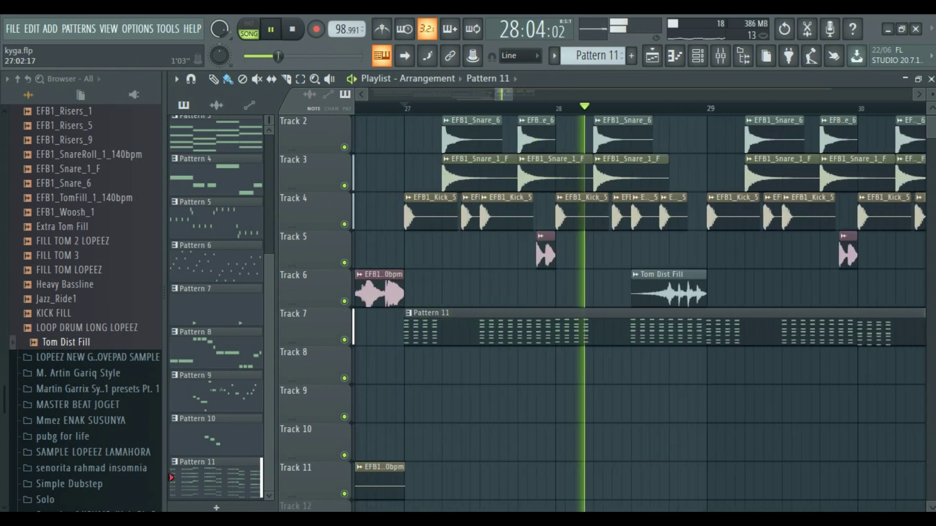
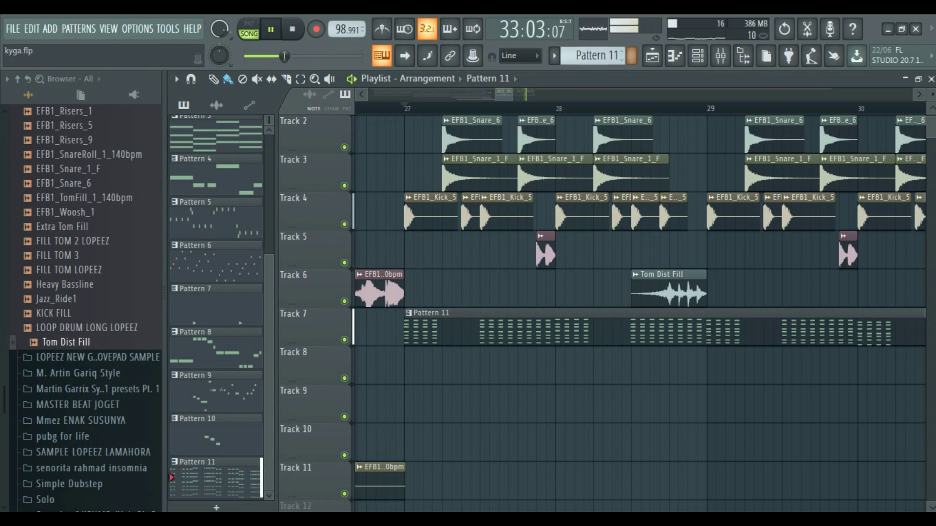
Step: Play the arrangement from about bar 23 to check the build-up leading into the bar 27 section
scroll(639, 312, down, 5)
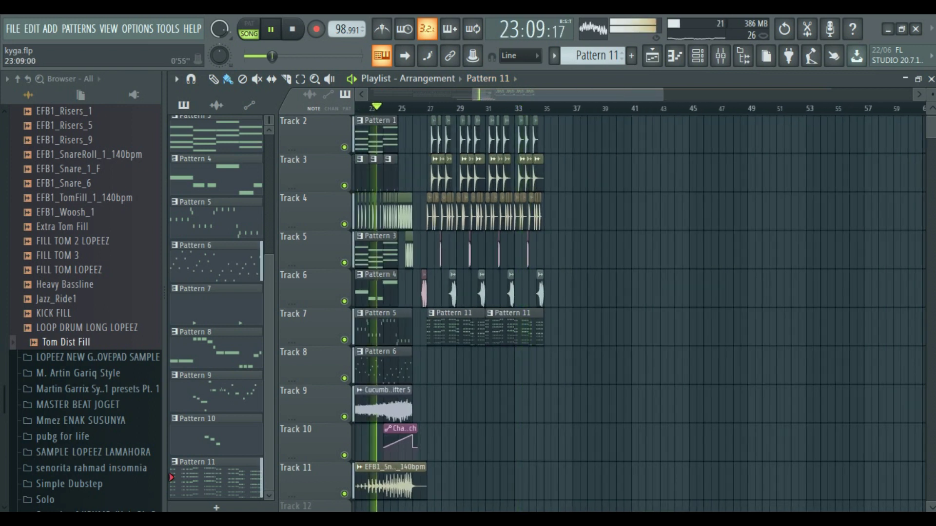
scroll(375, 312, up, 5)
scroll(375, 312, down, 3)
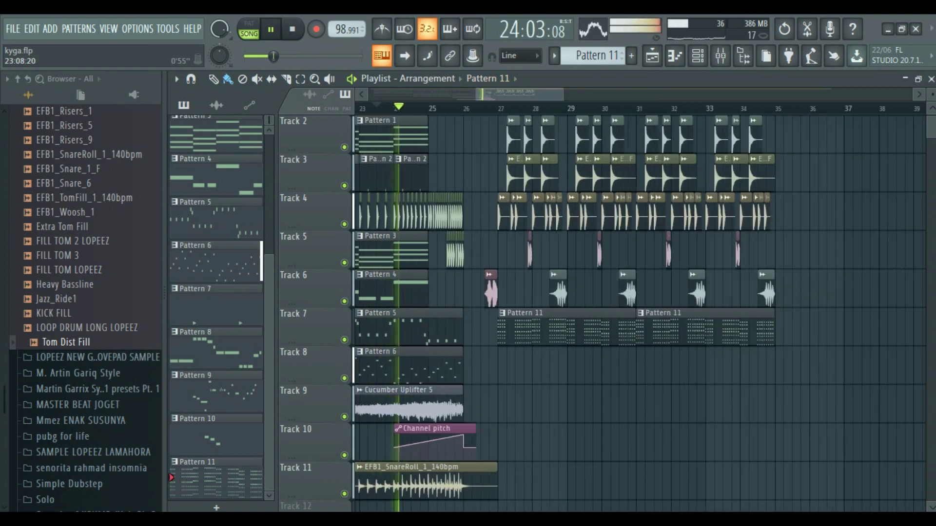
scroll(639, 312, up, 3)
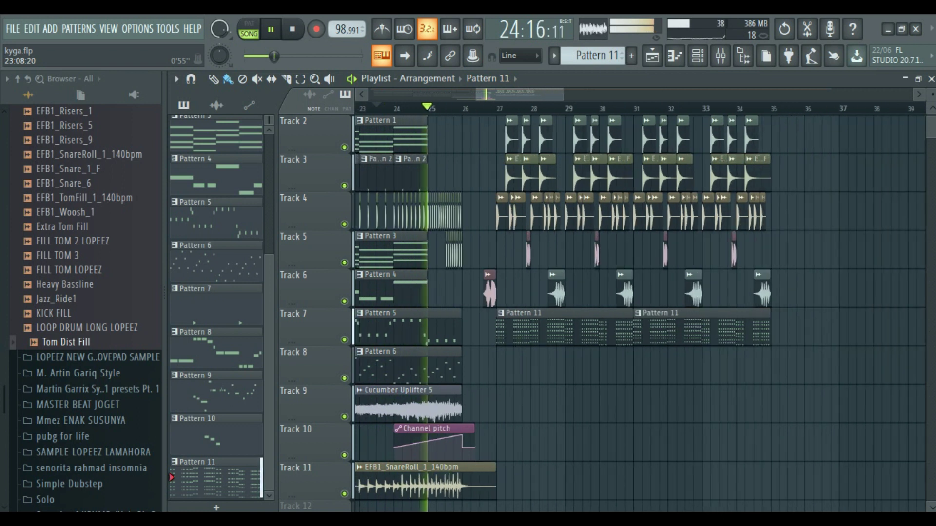
Step: Let playback run through the end of the build-up into the chord section, stop it and set the playhead to bar 27
scroll(639, 312, down, 2)
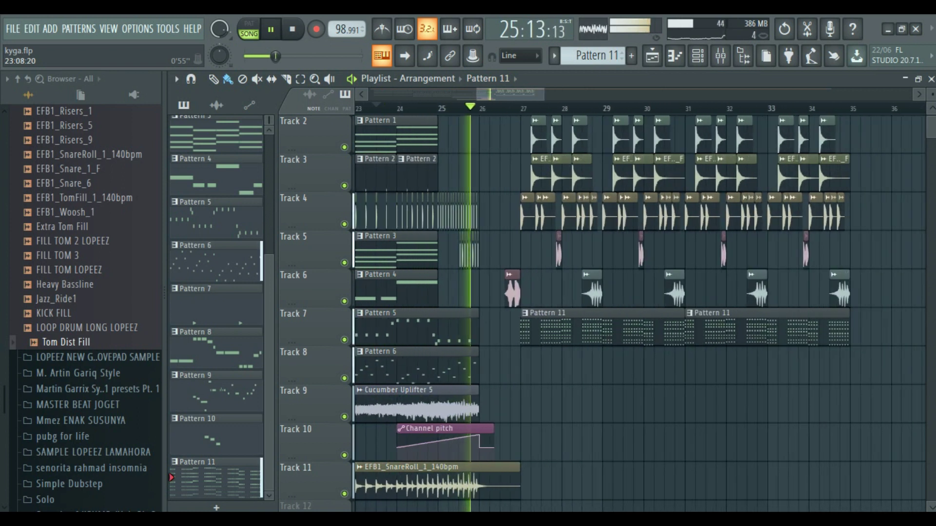
scroll(639, 312, down, 2)
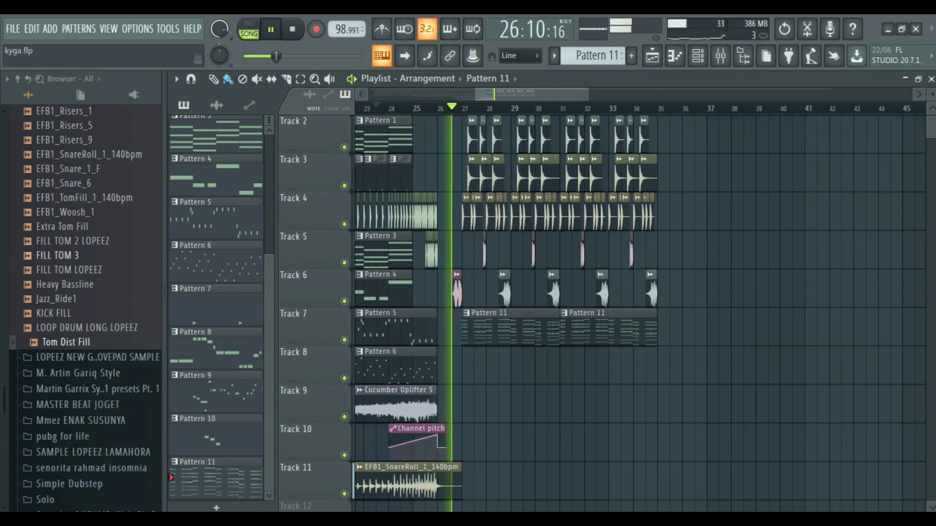
scroll(639, 312, up, 4)
scroll(638, 312, down, 2)
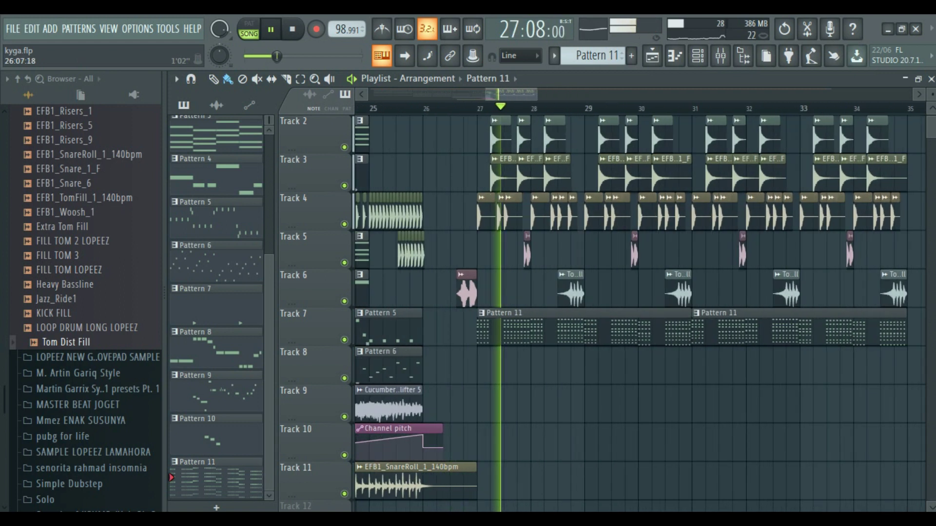
key(space)
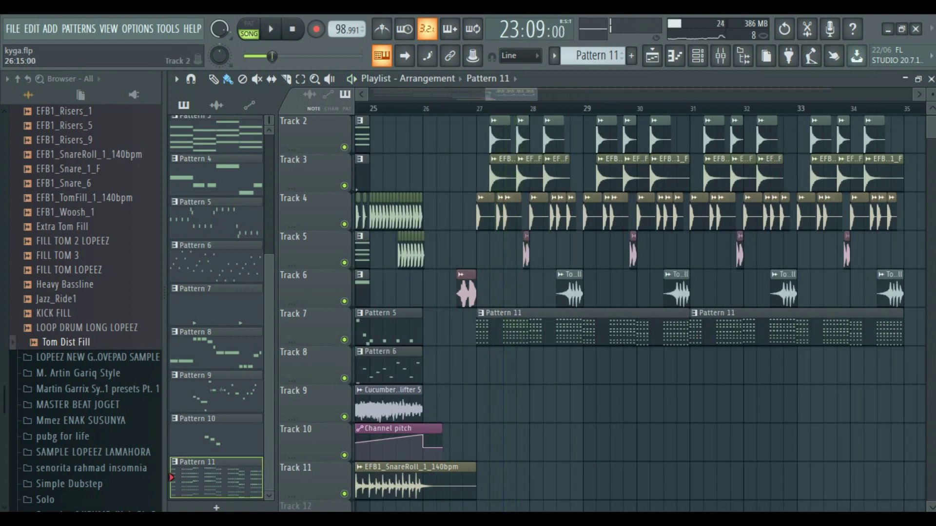
scroll(475, 312, up, 3)
scroll(475, 312, down, 4)
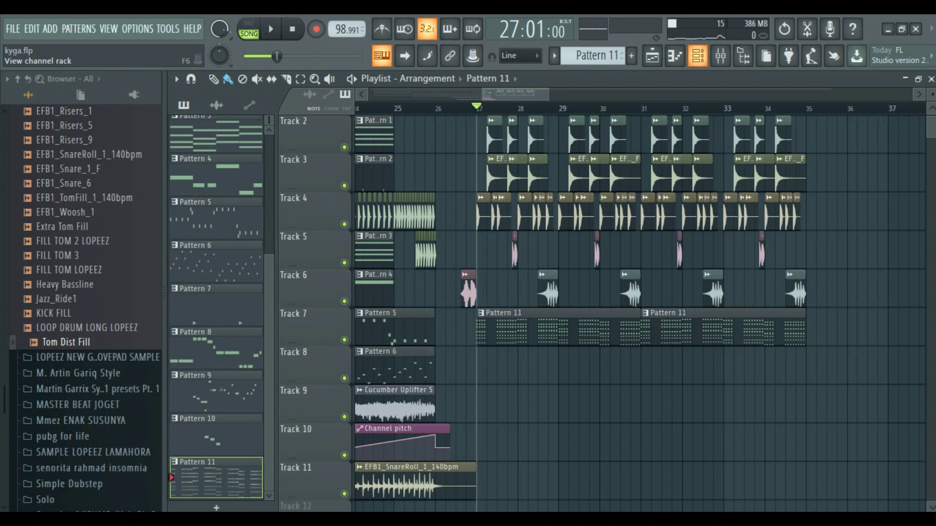
Step: Clone the 3x Osc channel in the channel rack
click(697, 56)
click(267, 392)
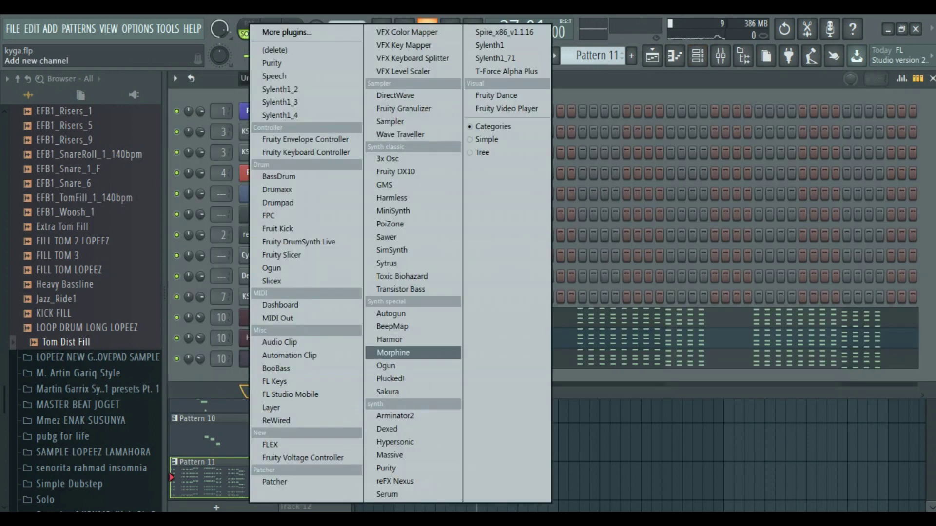
click(392, 250)
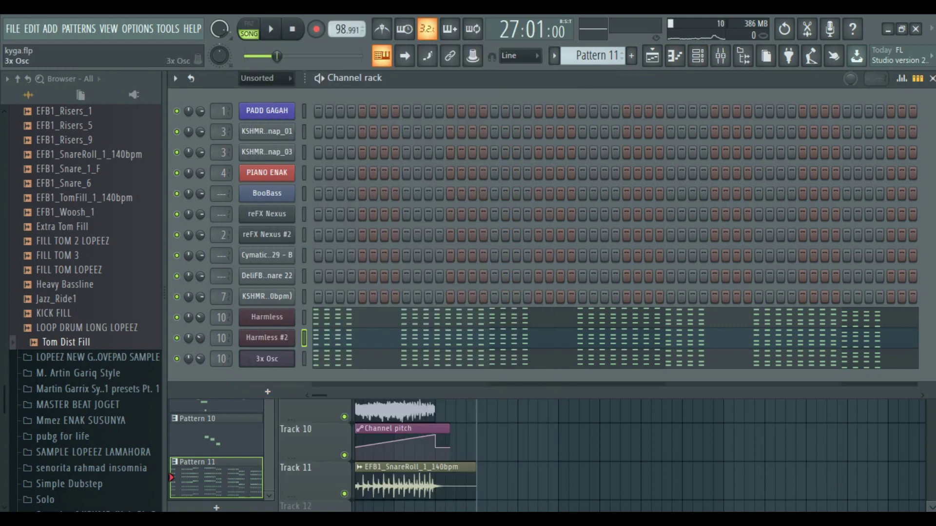
right_click(293, 359)
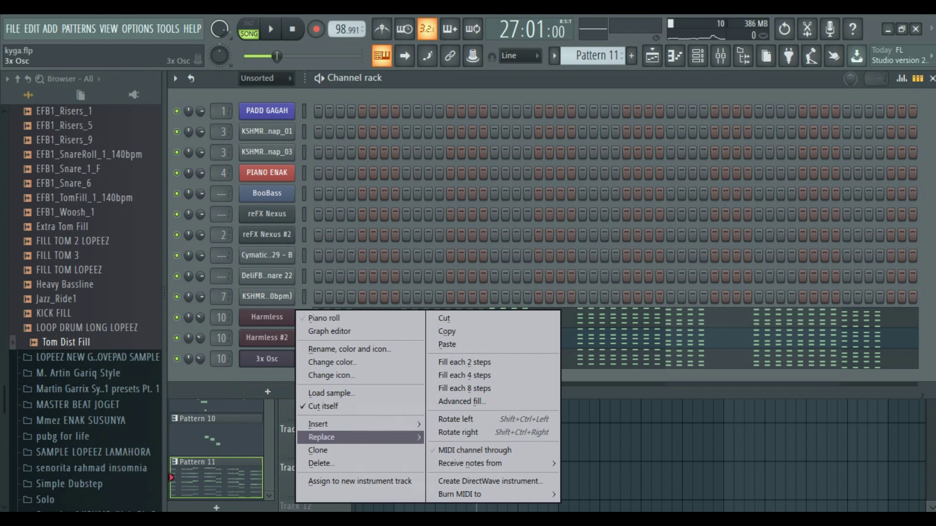
click(319, 450)
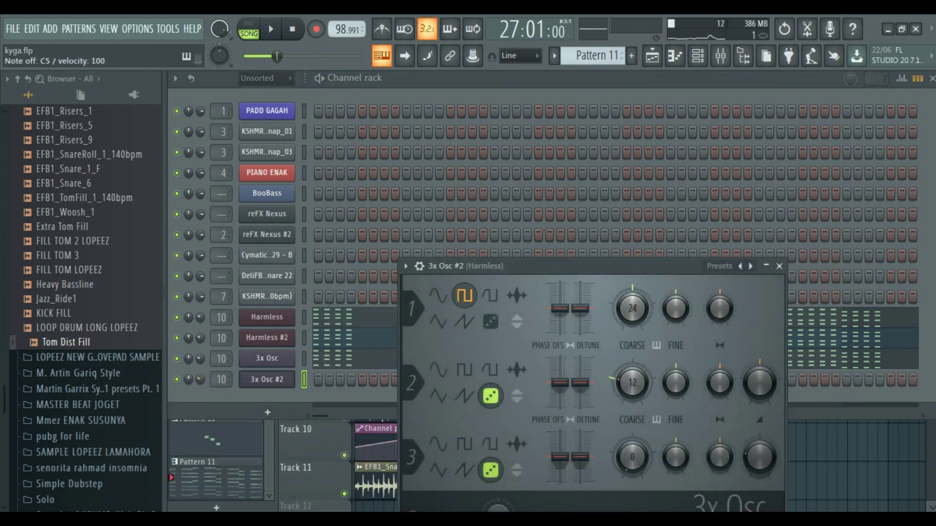
Step: Set 3x Osc #2's oscillator 1 to a saw wave and oscillators 2 and 3 to square waves, and close its settings
click(464, 396)
click(464, 321)
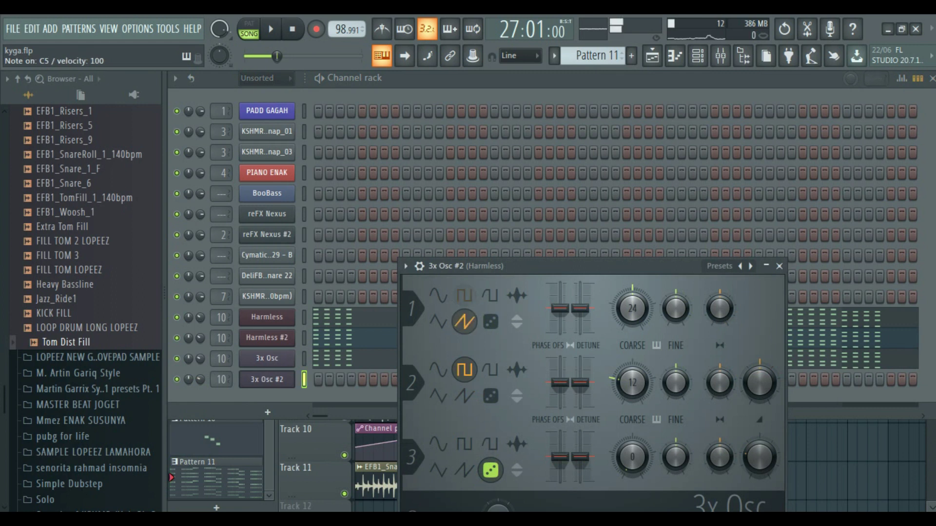
click(464, 444)
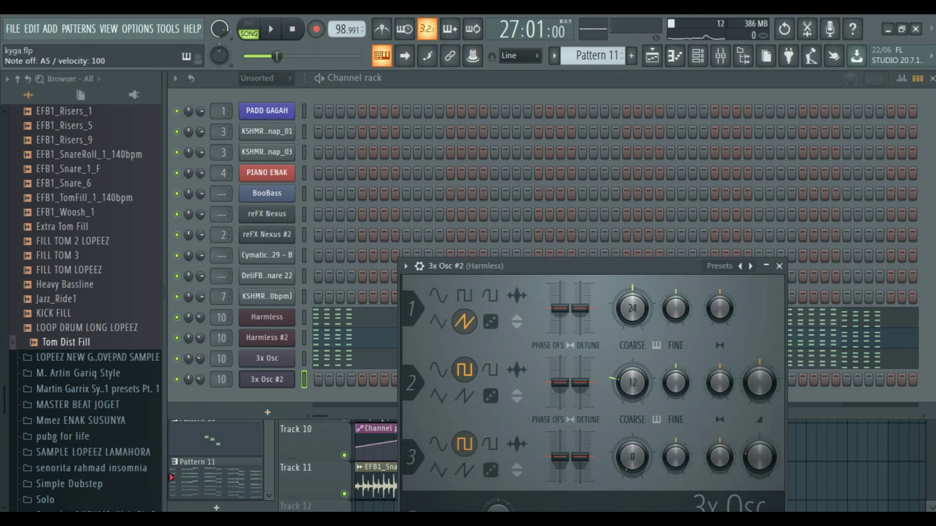
key(Escape)
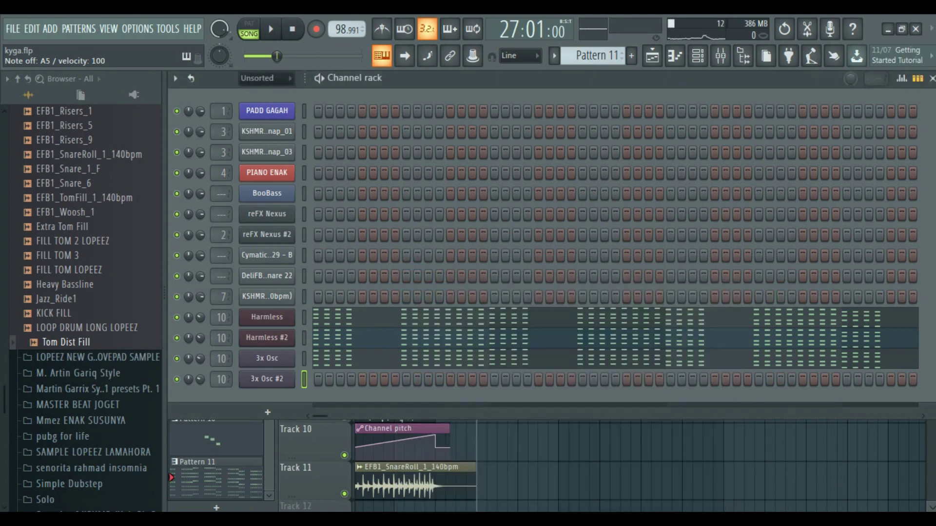
Step: Paste the chord notes into the 3x Osc #2 channel and play Pattern 11 on its own
key(ctrl+v)
key(l)
key(space)
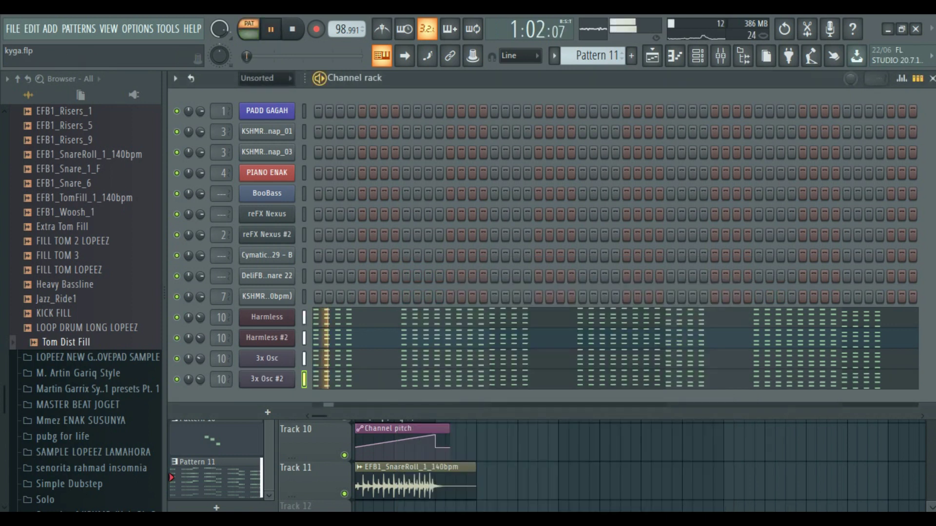
Step: Move all of 3x Osc #2's chord notes up one octave in the piano roll and replay the pattern
key(F7)
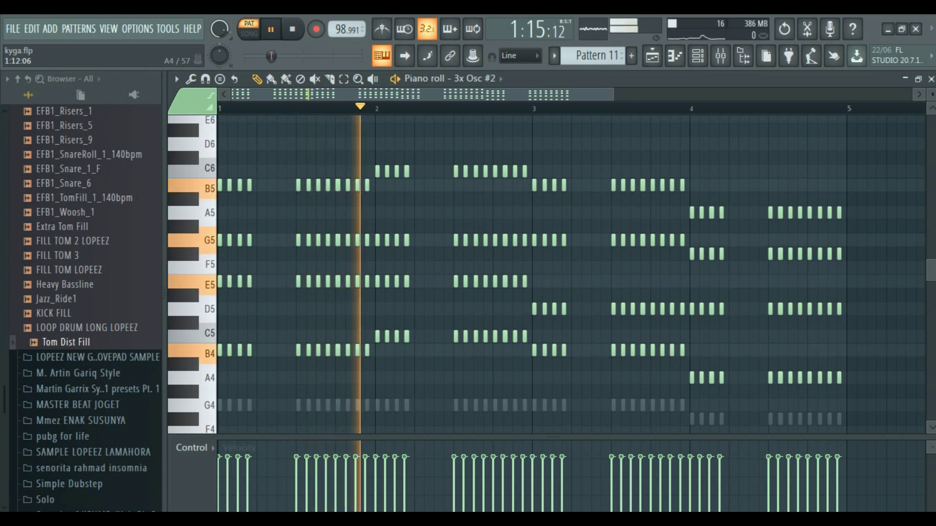
key(ctrl+a)
key(space)
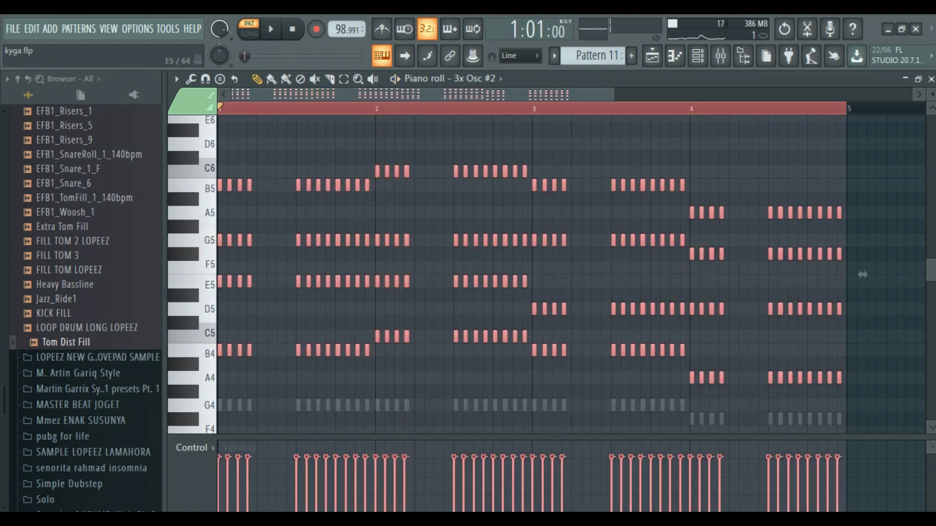
drag(221, 350, 221, 185)
key(space)
scroll(337, 267, up, 3)
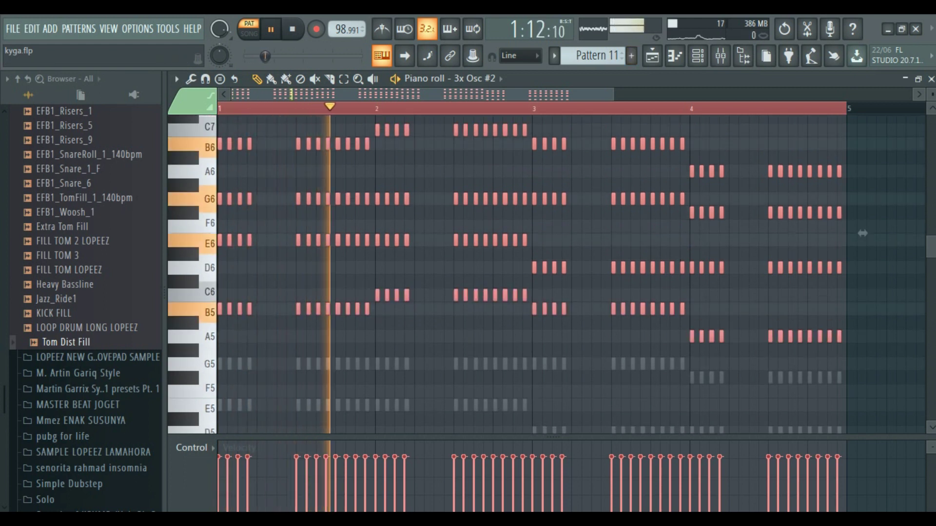
Step: Play the arrangement from bar 27 to check the Pattern 11 chords with the higher 3x Osc #2 layer
click(652, 56)
click(475, 108)
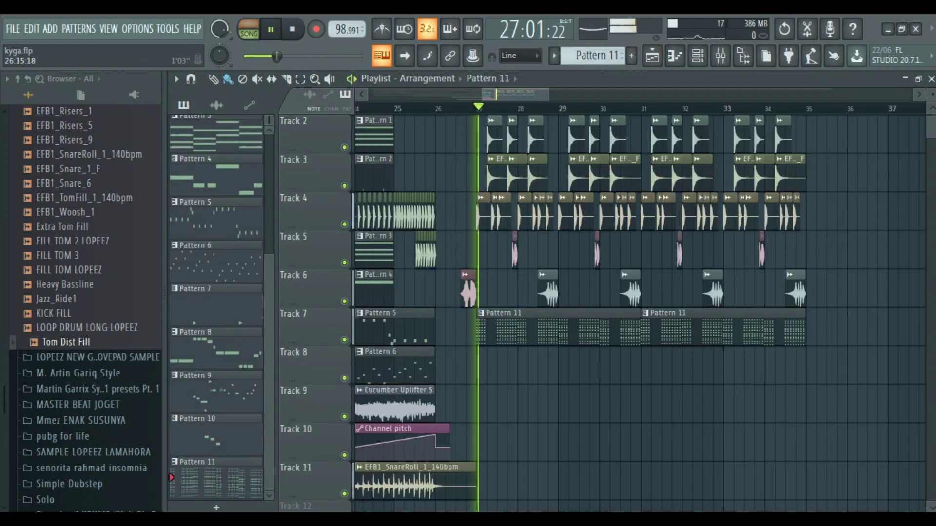
scroll(475, 108, up, 4)
scroll(476, 108, down, 5)
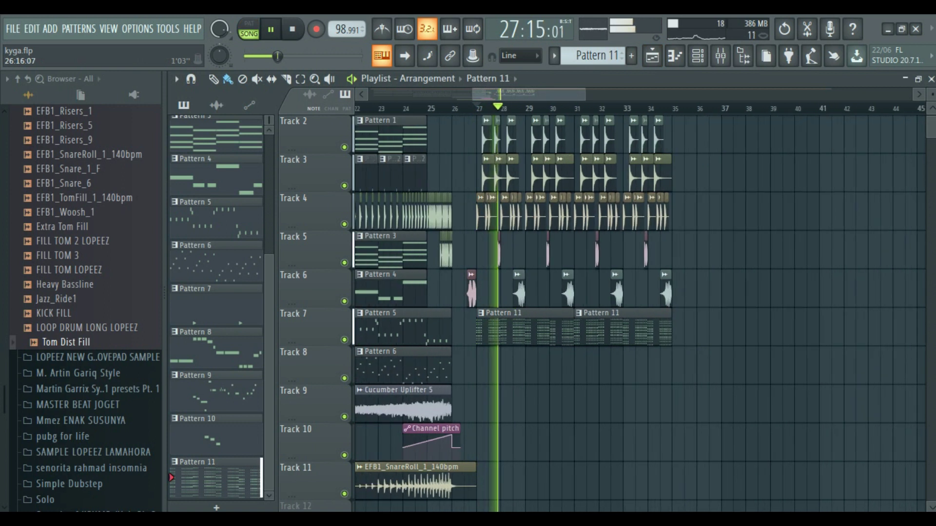
scroll(536, 108, up, 2)
scroll(479, 109, up, 2)
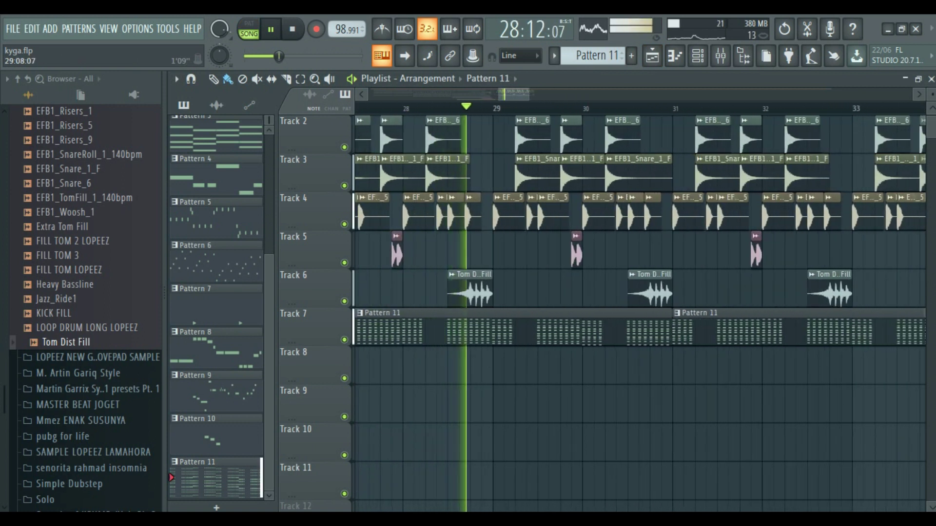
scroll(479, 109, down, 2)
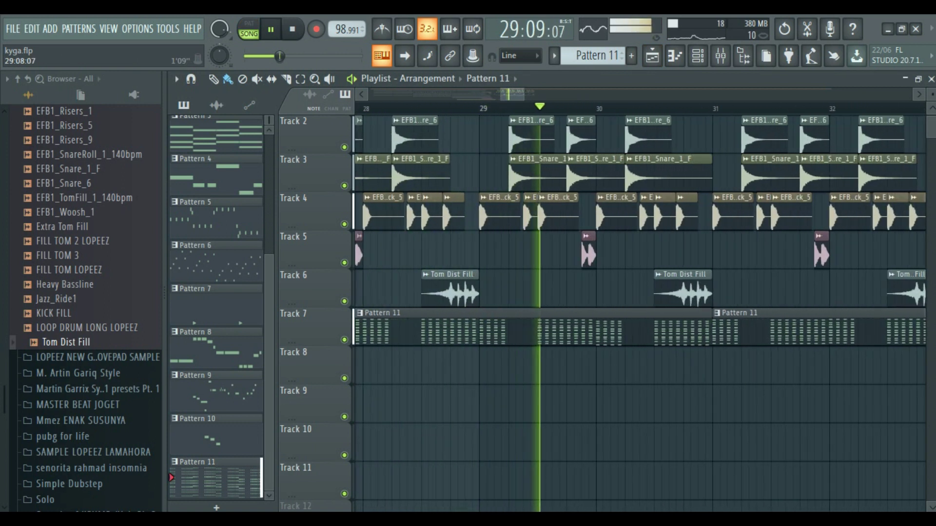
scroll(478, 108, down, 2)
scroll(479, 109, down, 4)
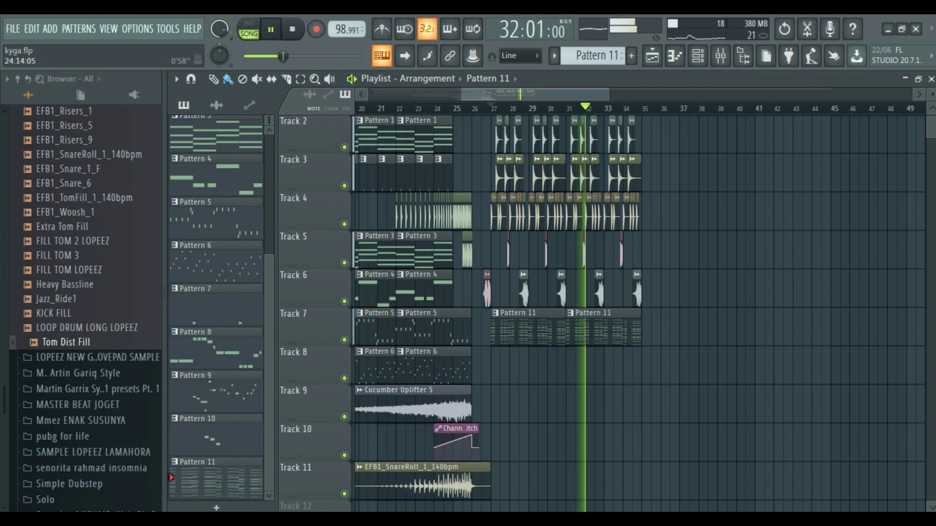
key(space)
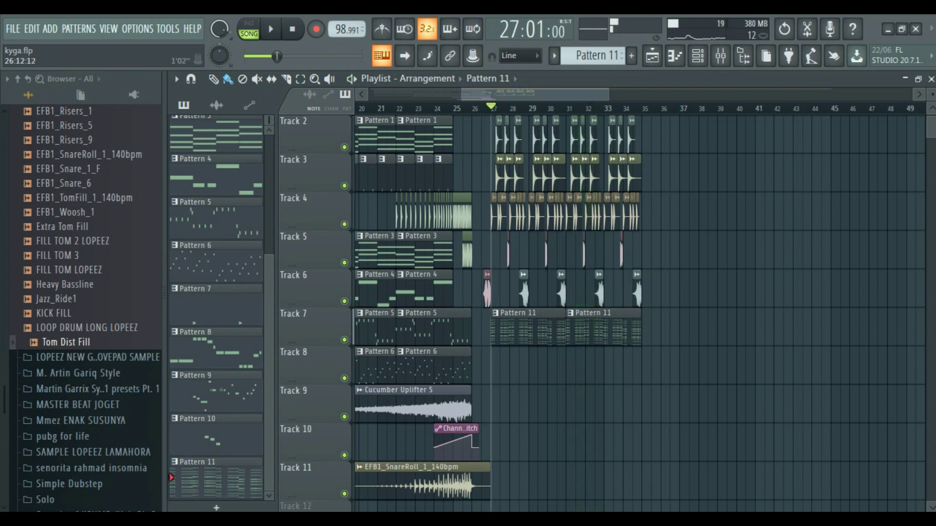
Step: Create Pattern 12, audition the BooBass channel and open its empty piano roll
scroll(481, 108, up, 3)
click(631, 55)
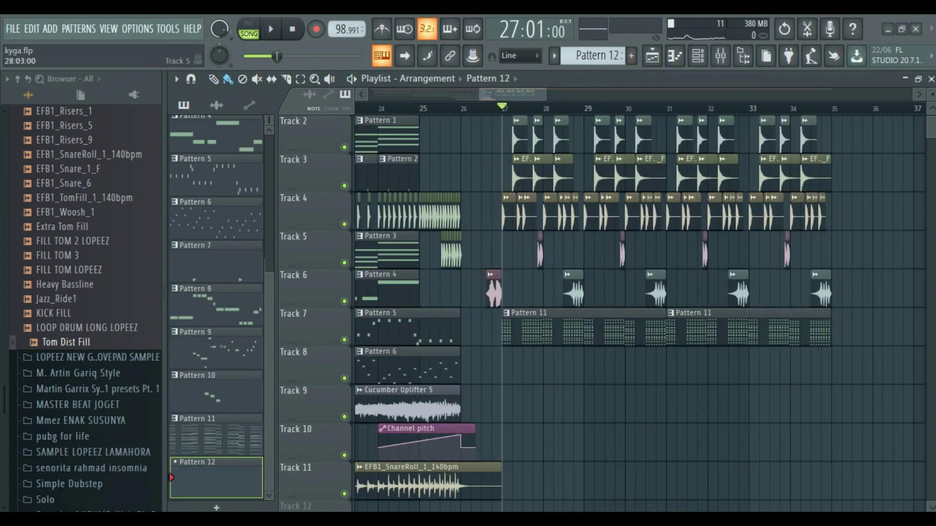
key(F6)
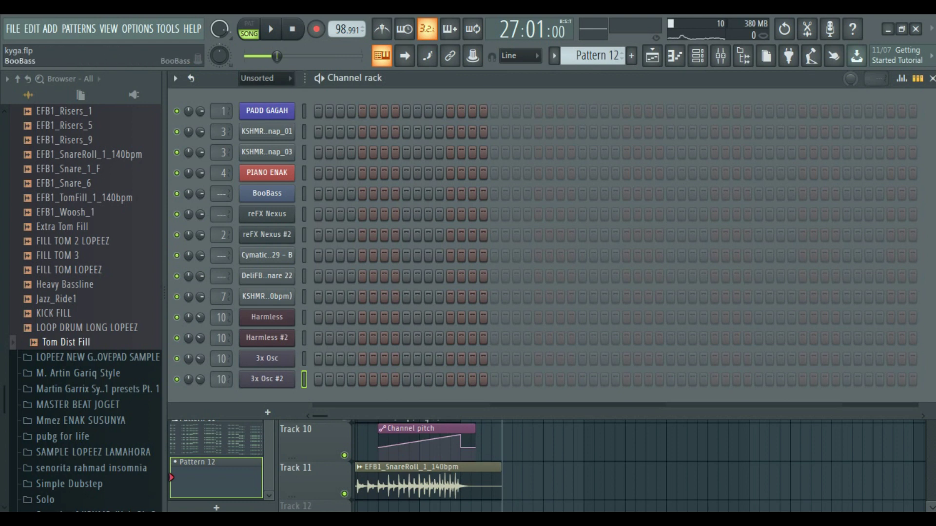
click(266, 194)
key(w)
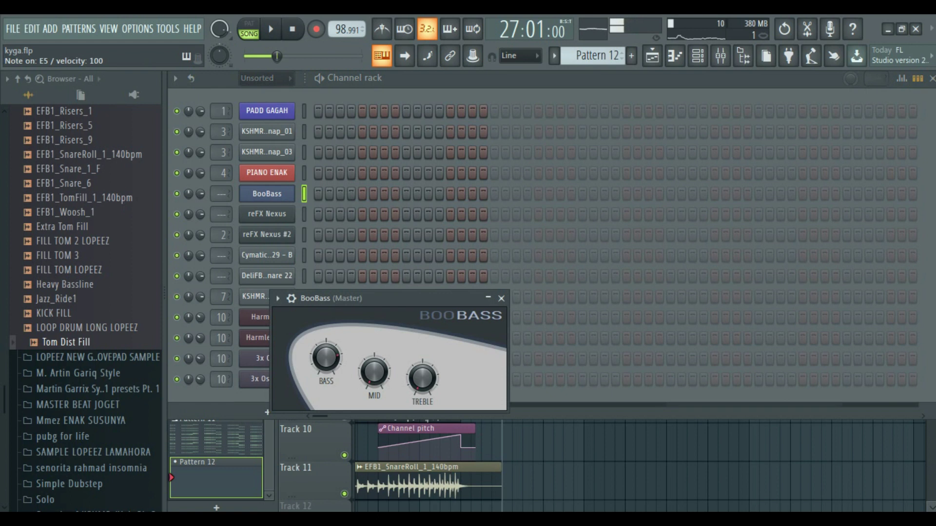
right_click(291, 191)
click(324, 194)
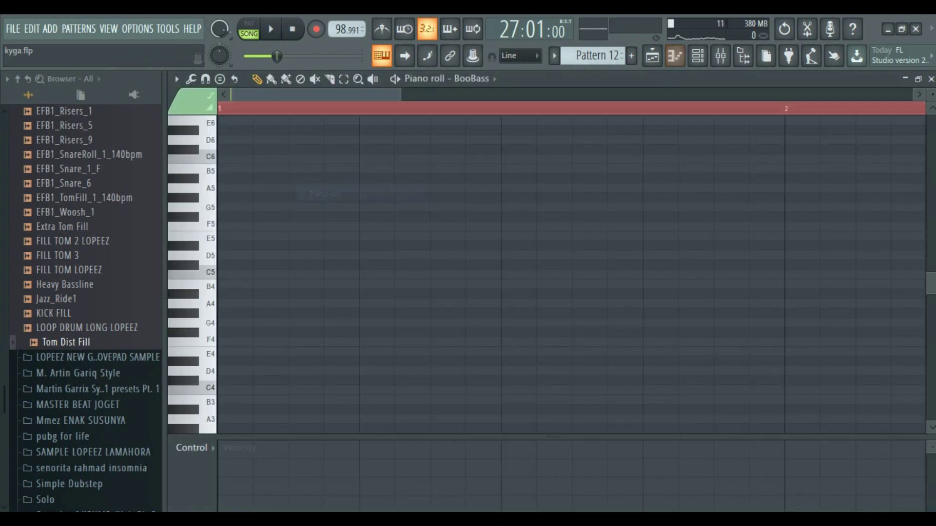
Step: Place two separate E4 bass notes at the start of bar 1 and play Pattern 12 on its own
click(227, 246)
drag(227, 245, 226, 236)
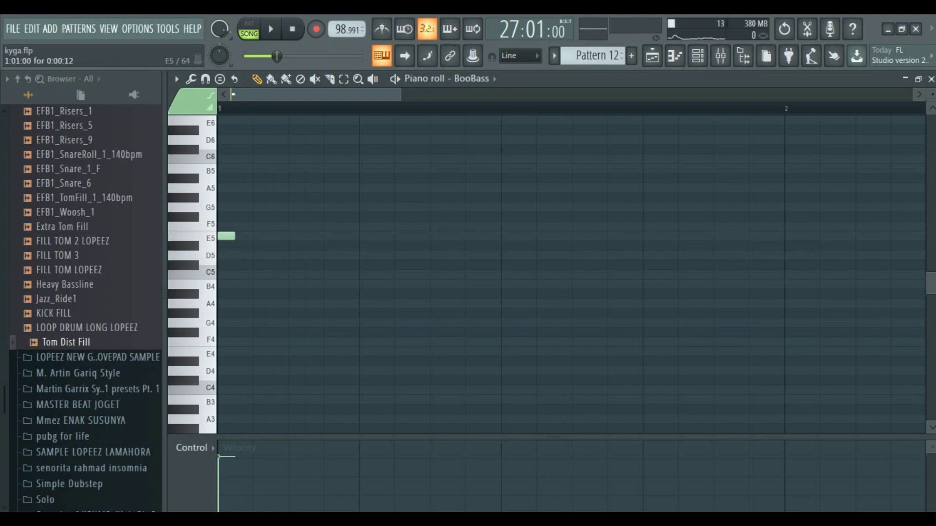
drag(376, 236, 226, 351)
click(292, 352)
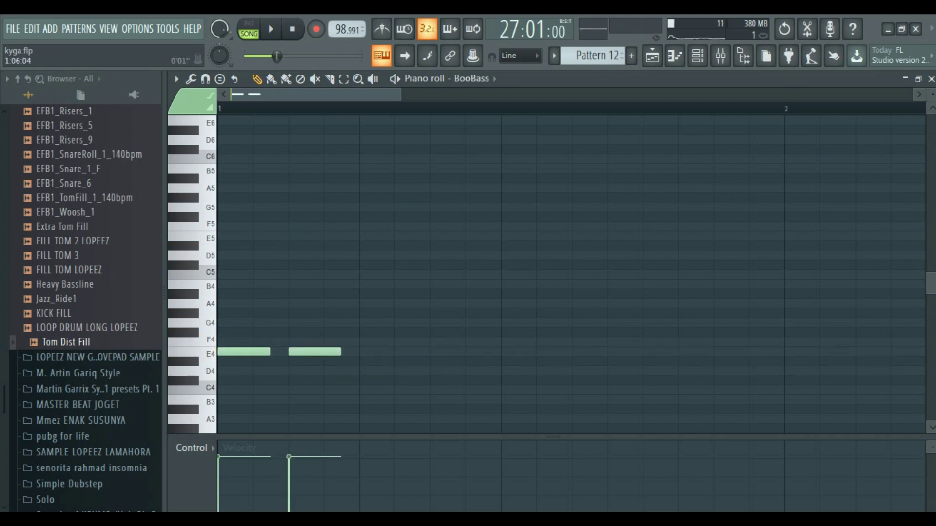
click(395, 78)
key(space)
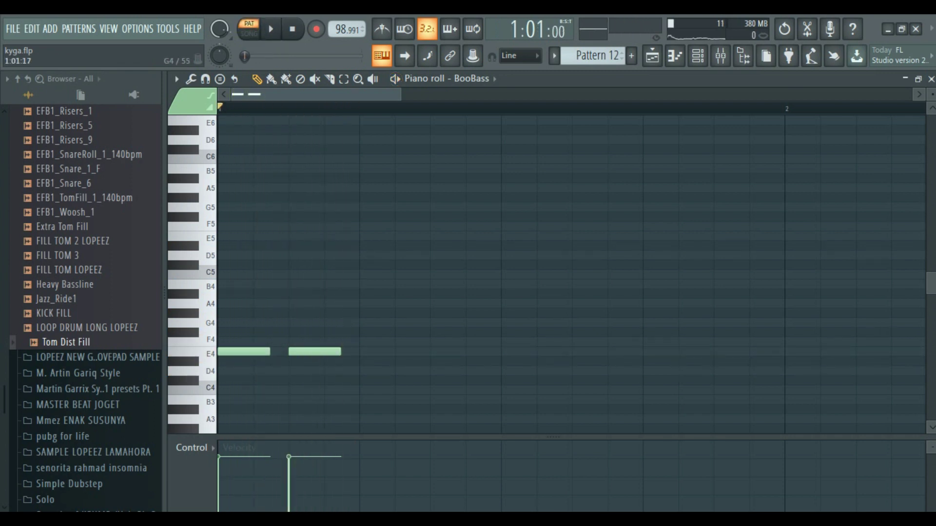
Step: Lengthen both E4 notes to nearly two steps each and duplicate them to fill bar 1 with eight notes
drag(234, 309, 371, 376)
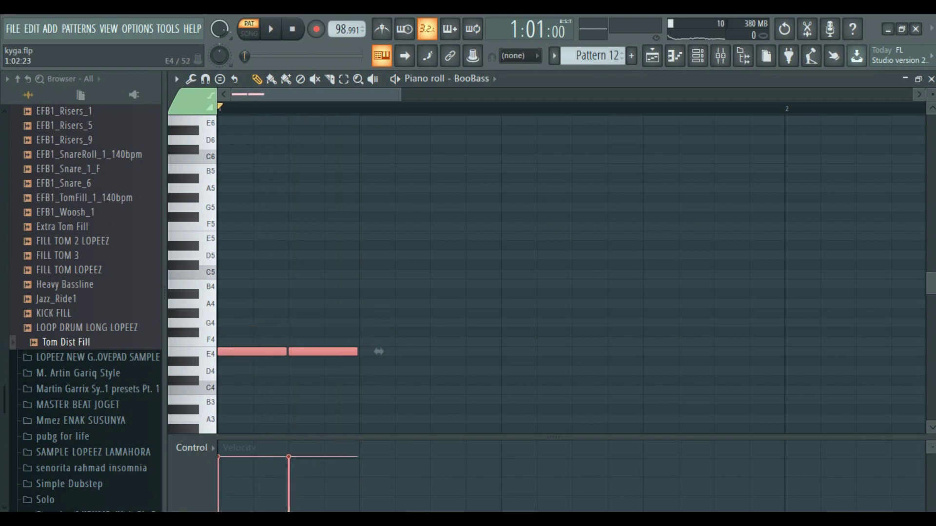
key(ctrl+b)
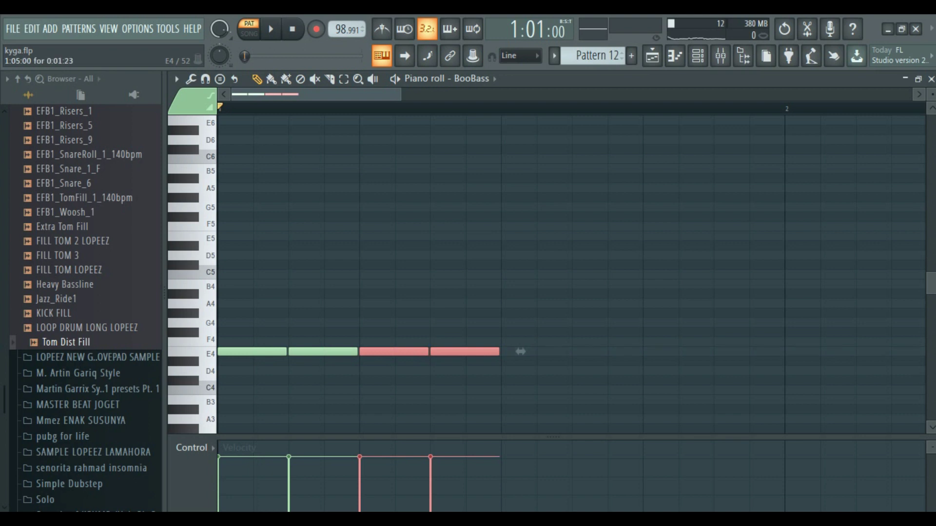
key(space)
key(space)
drag(531, 349, 495, 364)
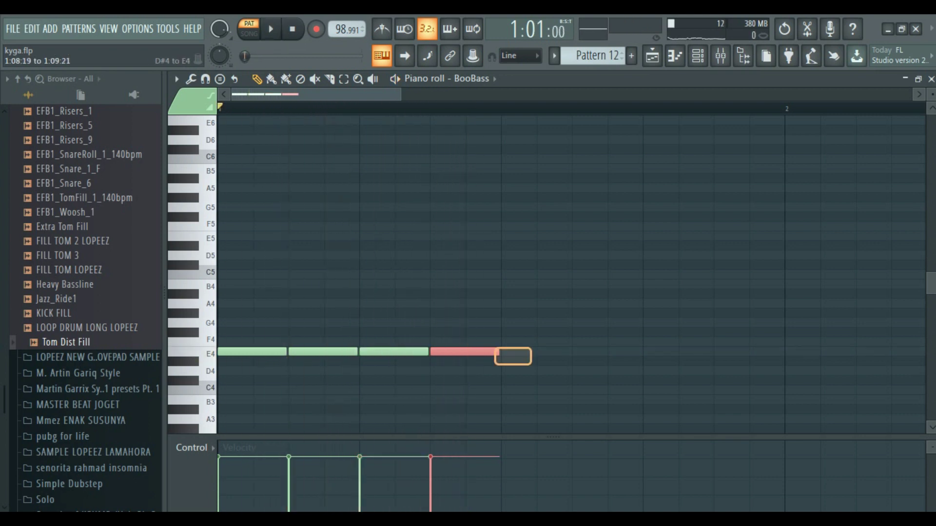
key(ctrl+a)
key(ctrl+b)
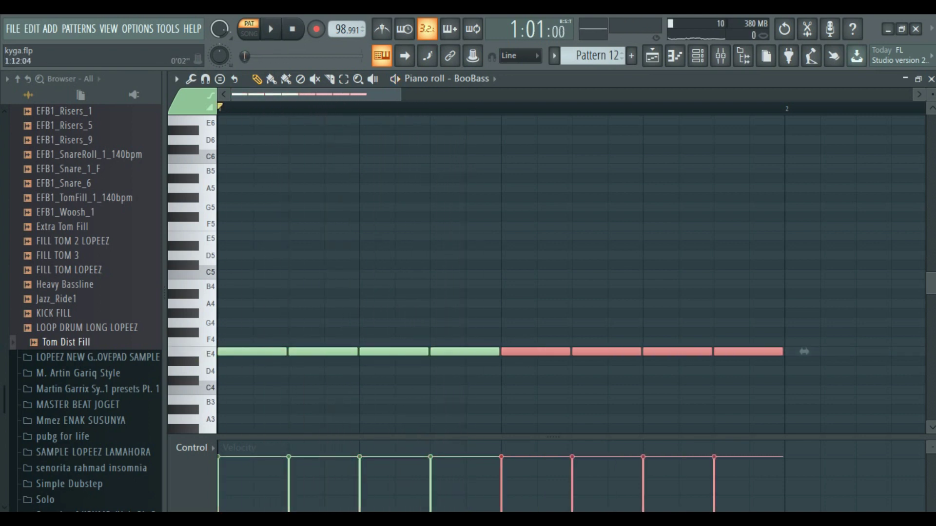
Step: Place Pattern 12 on Track 8 at bar 27 in the playlist and briefly play from just before it
key(F5)
key(l)
click(491, 108)
key(space)
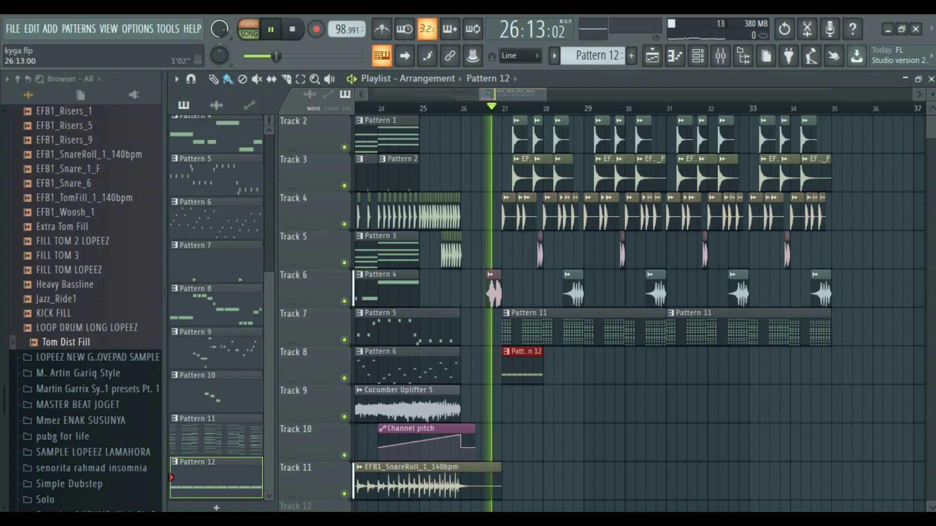
scroll(513, 108, up, 6)
key(space)
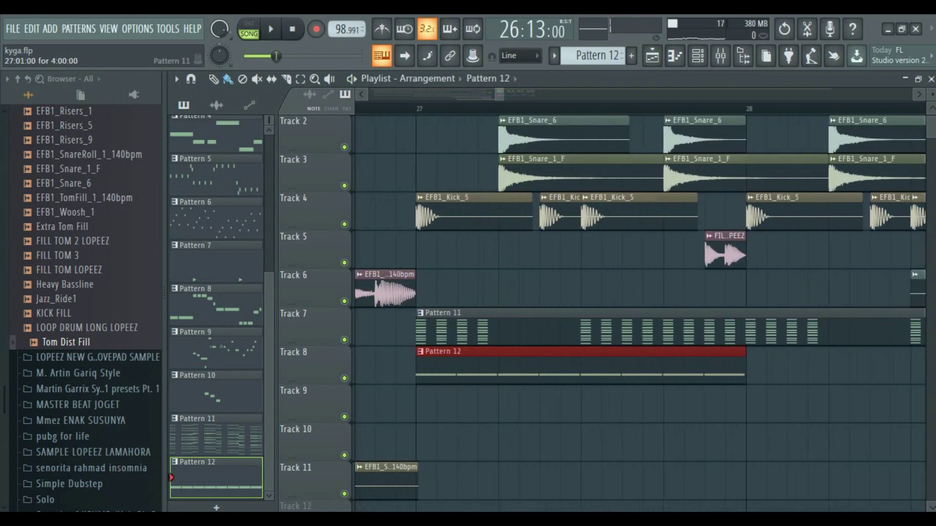
Step: Cut all BooBass notes from Pattern 12 and reopen the channel's empty piano roll
key(F7)
key(ctrl+x)
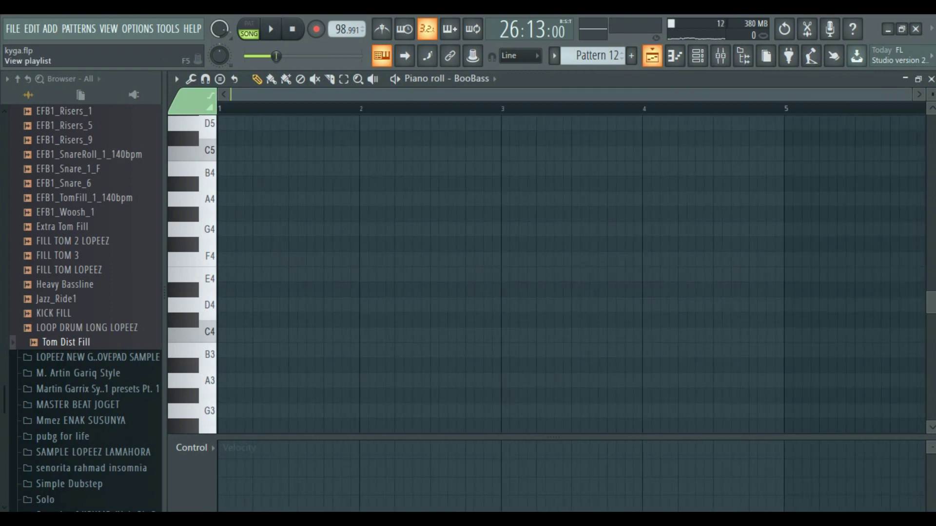
key(F5)
key(F6)
right_click(292, 188)
click(324, 194)
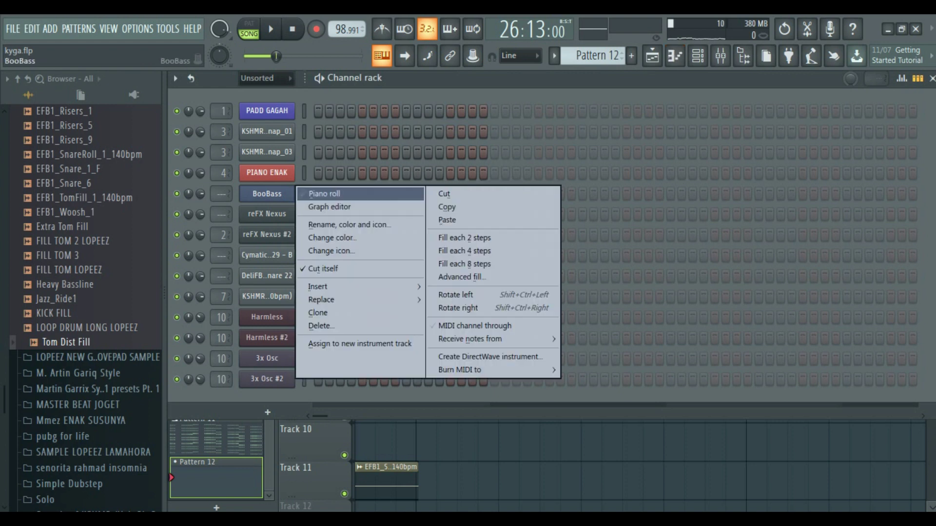
click(324, 193)
Step: Place one E4 note at the start of bar 1, shorten it to nearly four steps and briefly play the song
scroll(269, 188, down, 4)
drag(230, 265, 231, 352)
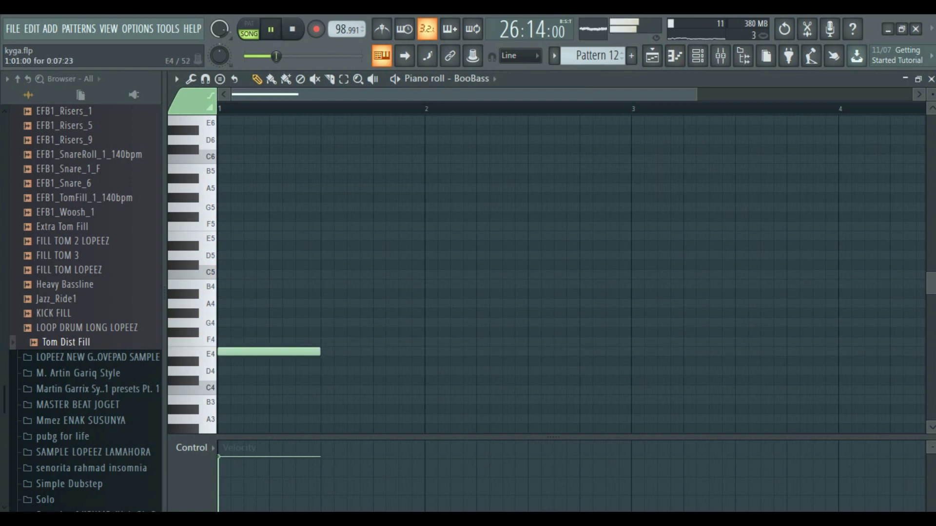
key(space)
drag(318, 352, 242, 352)
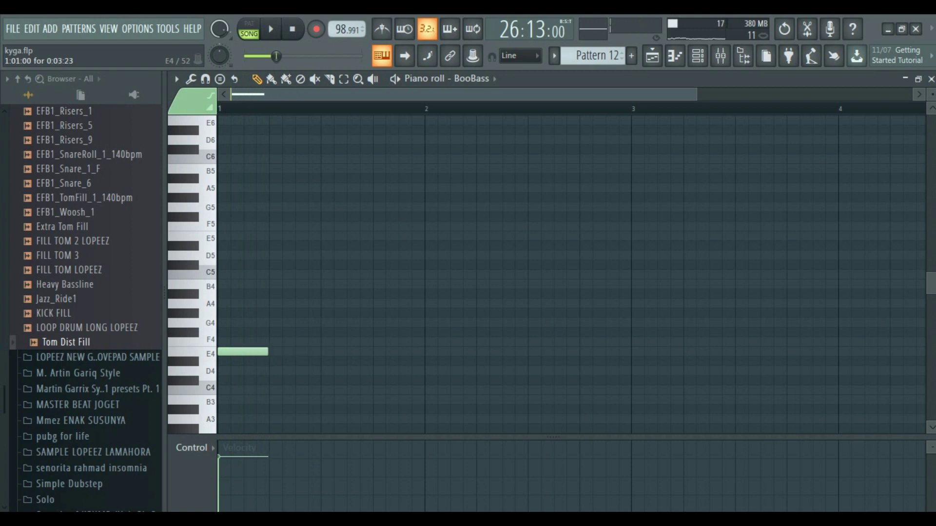
scroll(255, 171, up, 3)
key(space)
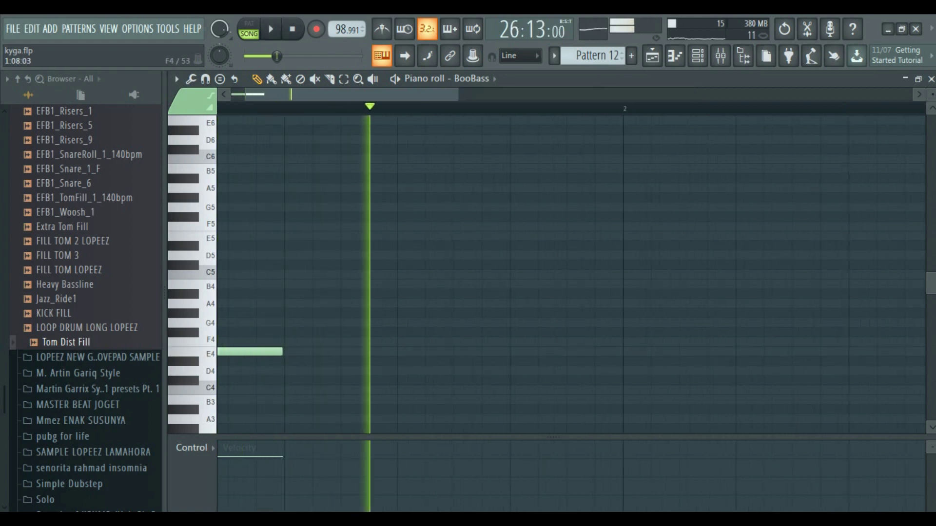
Step: Add E4 notes at steps 7 and 9 of bar 1, nearly two and nearly four steps long, and play them
click(350, 351)
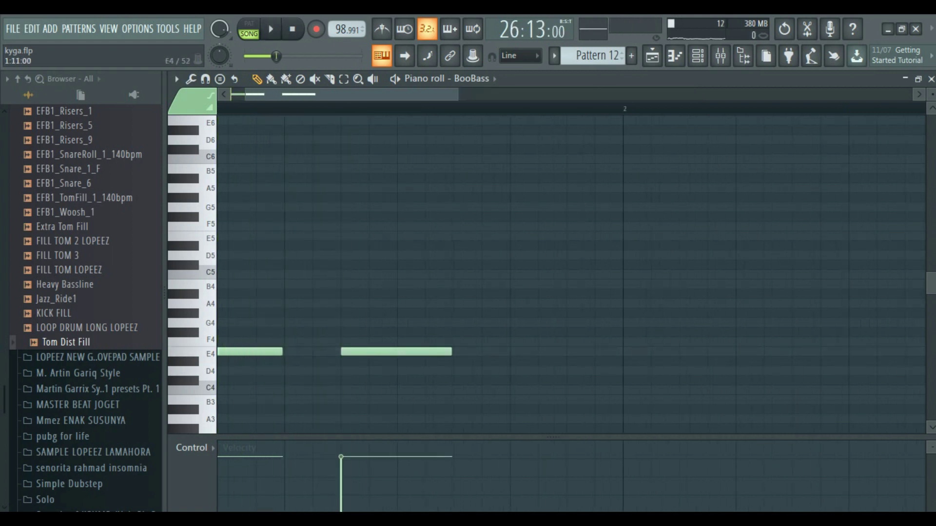
click(403, 352)
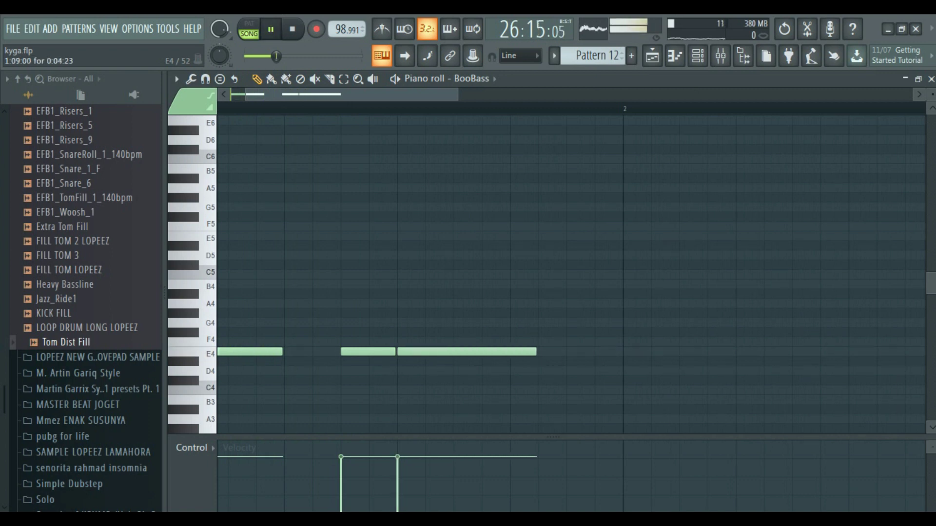
drag(537, 351, 509, 352)
key(space)
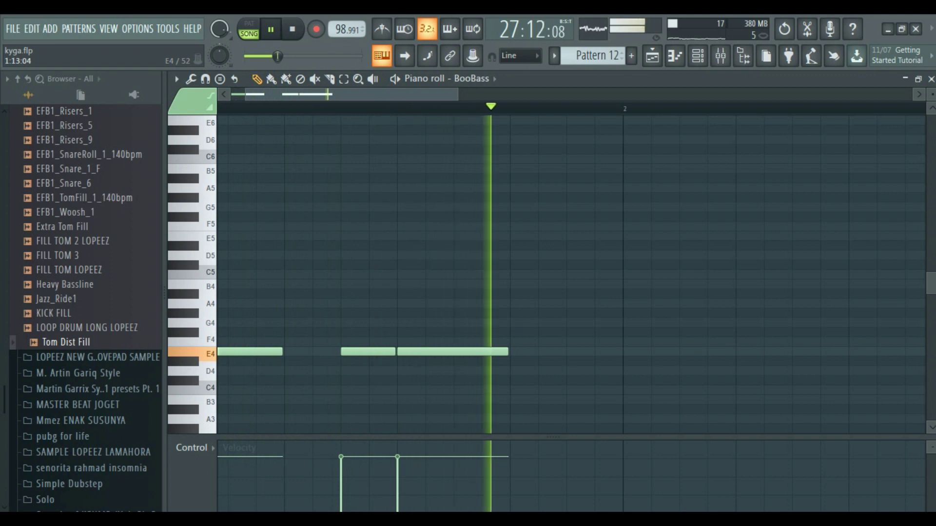
key(space)
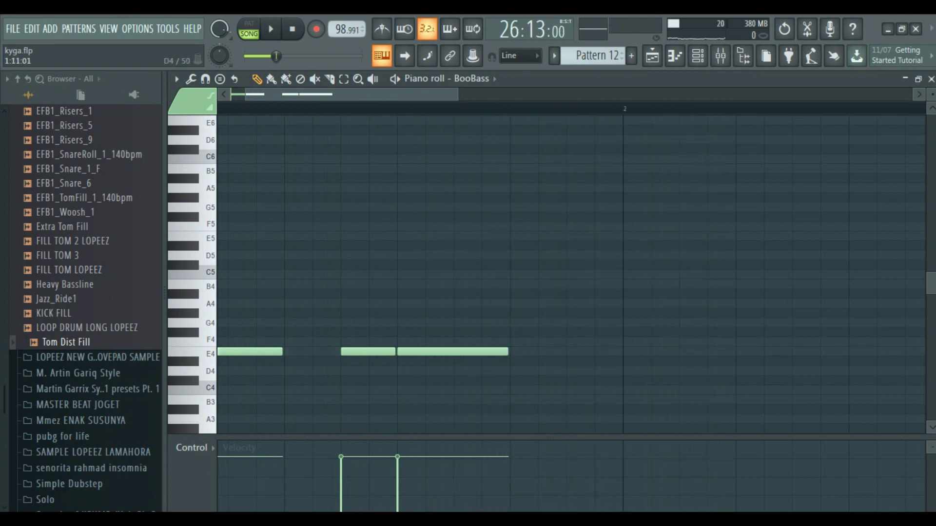
Step: Duplicate the three-note E4 figure into bar 2 on C4 and play both bars in the song
key(ctrl+a)
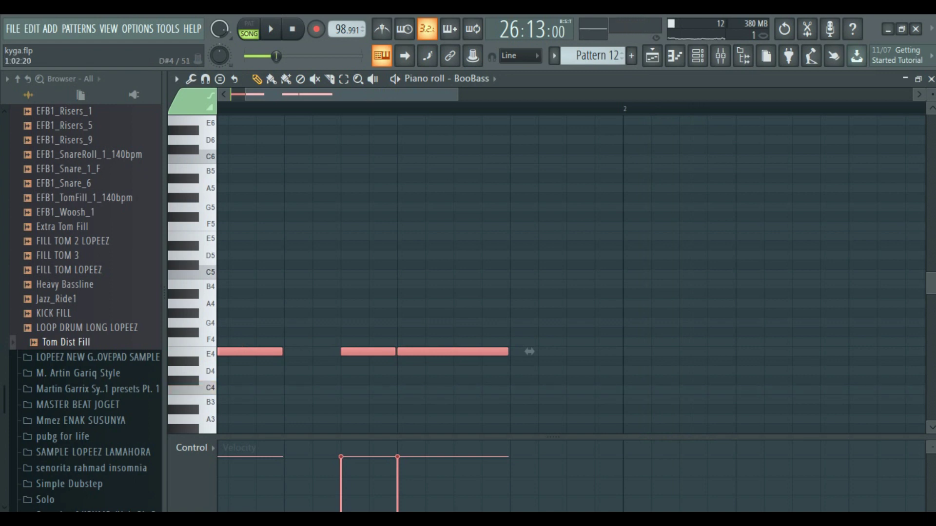
shift+drag(507, 352, 932, 389)
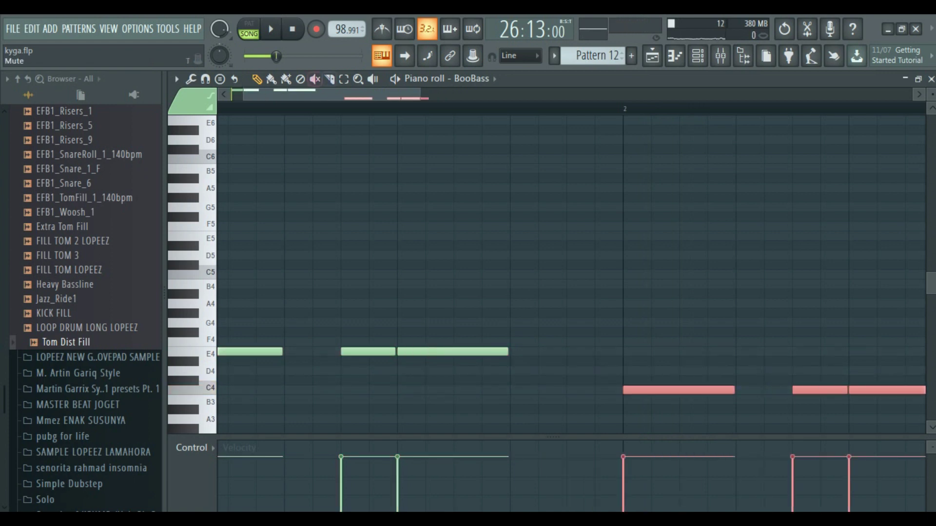
scroll(478, 390, down, 3)
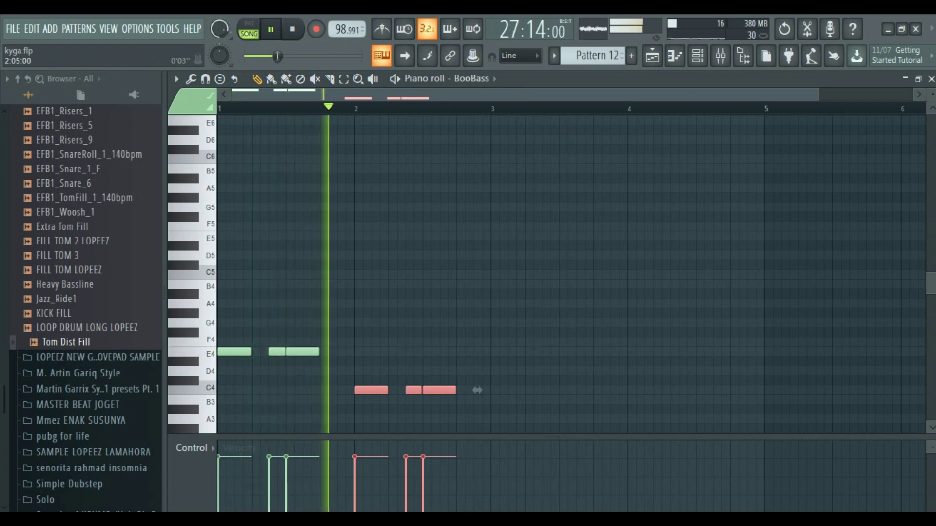
scroll(523, 390, up, 2)
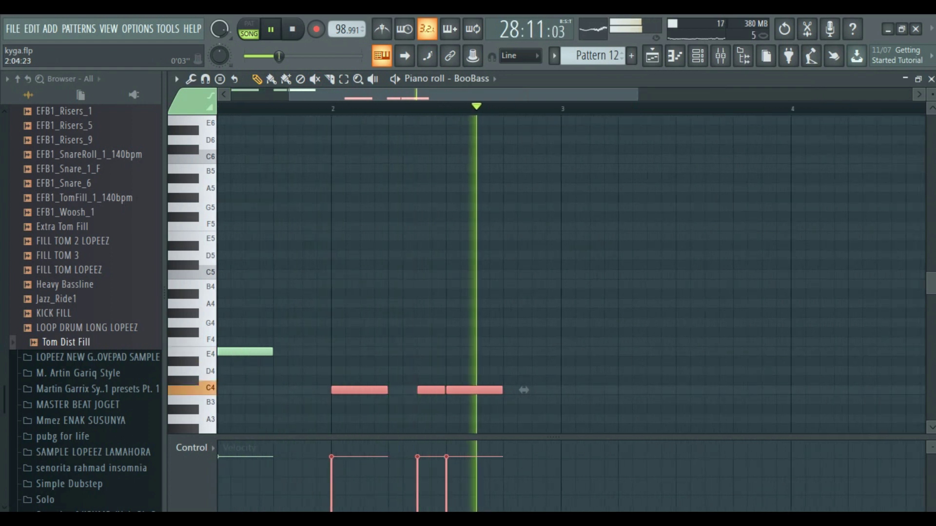
key(space)
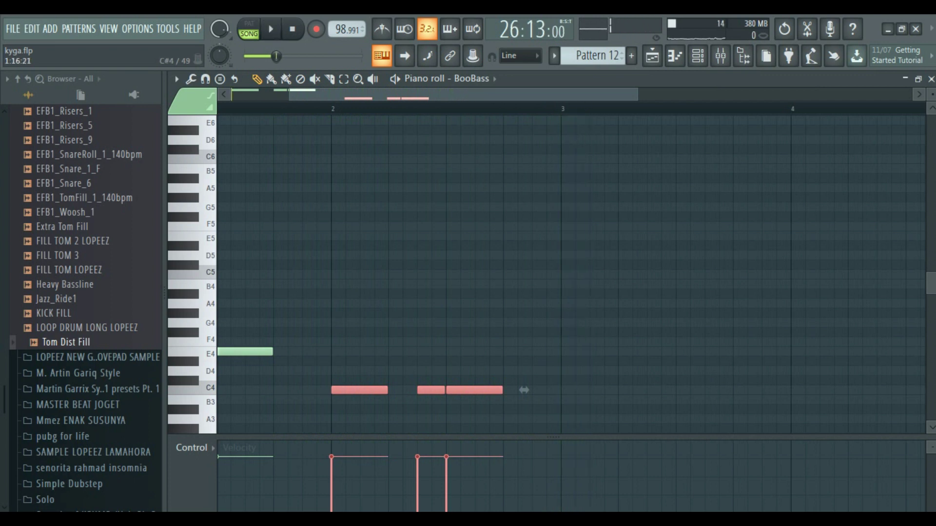
Step: Duplicate the bass figure into bar 3 on G4 and bar 4 on D4, aligned to the bar starts, and start playback
shift+drag(524, 390, 935, 362)
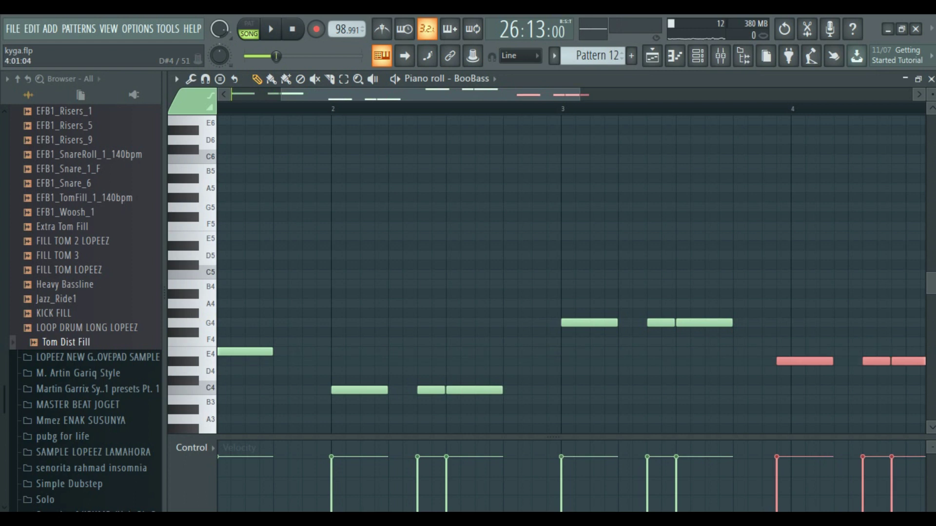
key(shift+Down)
key(shift+Right)
key(space)
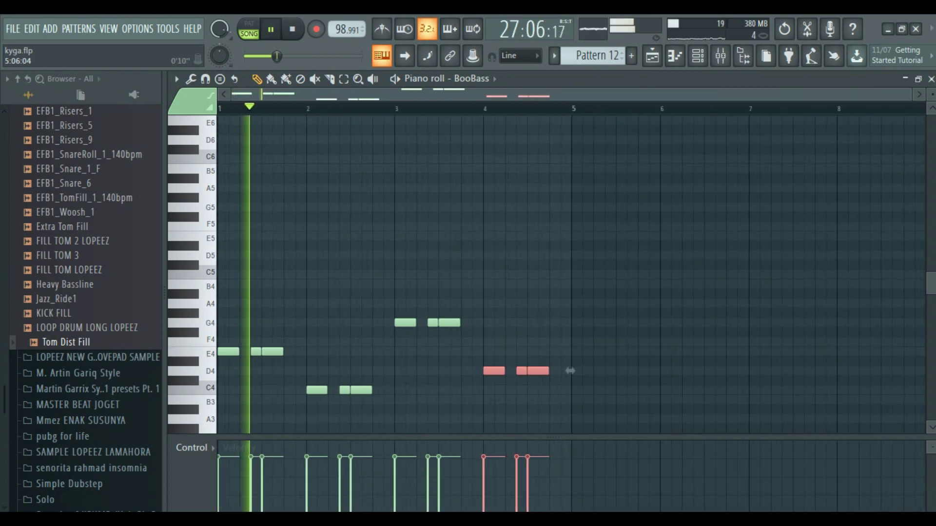
Step: Listen to the Pattern 12 bassline with the drums in the playlist and review its notes in the piano roll
click(652, 56)
scroll(581, 108, down, 5)
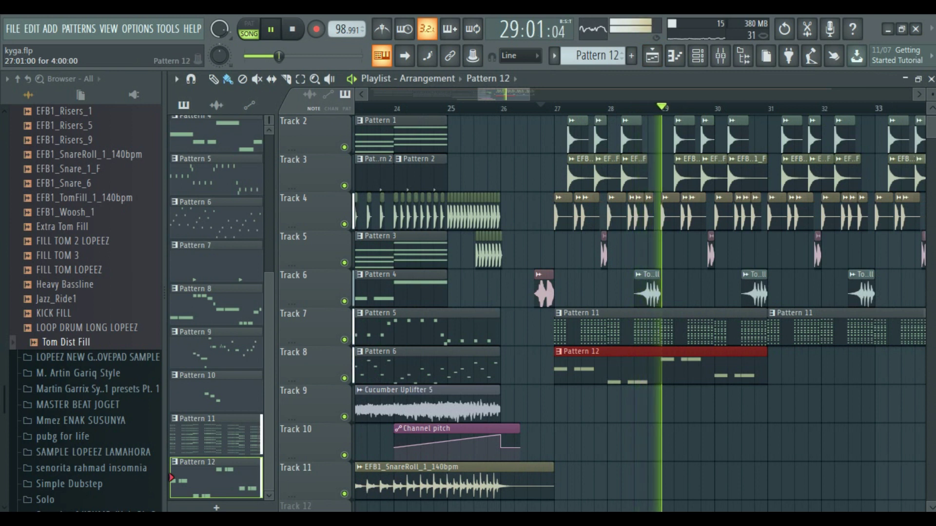
double_click(660, 352)
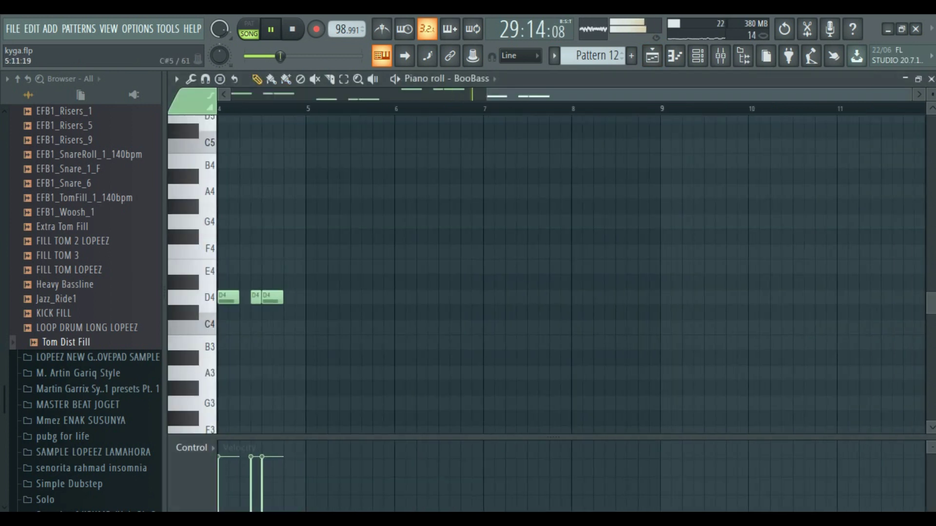
scroll(571, 274, left, 3)
scroll(571, 275, up, 5)
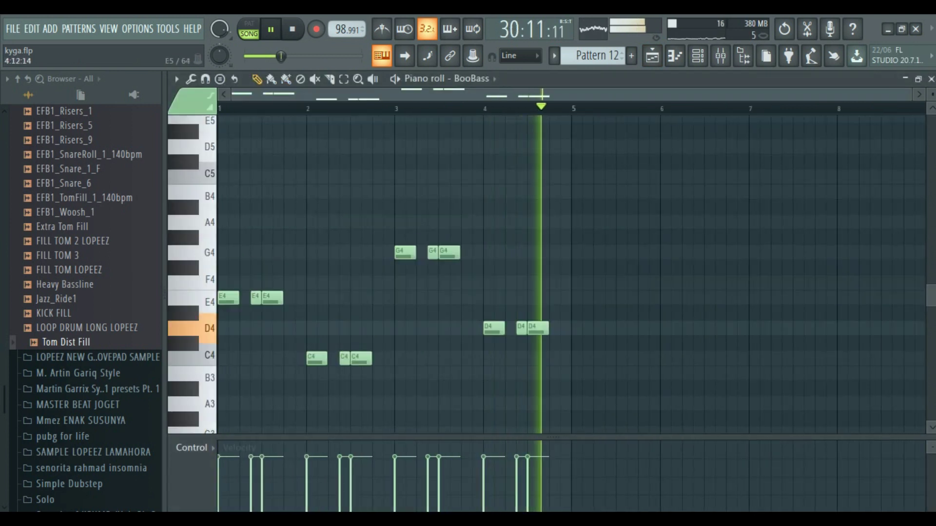
scroll(572, 275, down, 6)
scroll(570, 273, down, 5)
key(space)
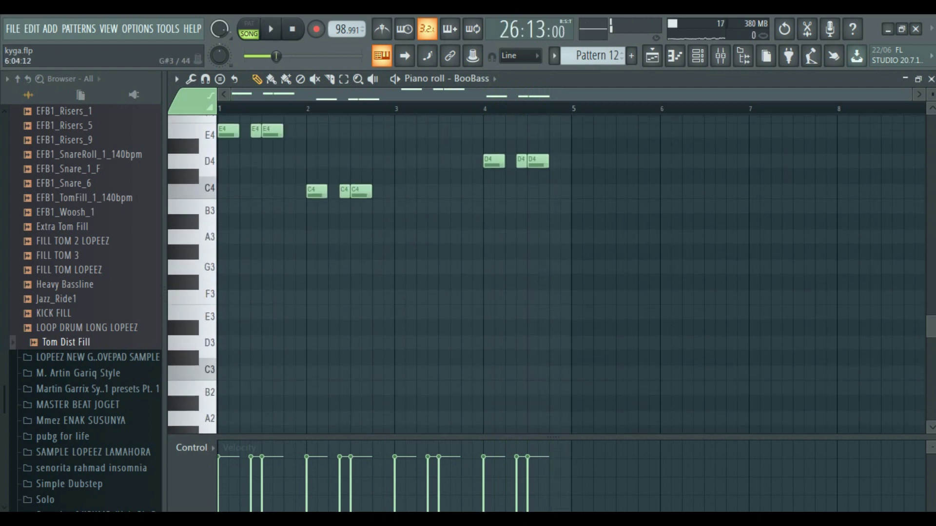
scroll(570, 281, up, 6)
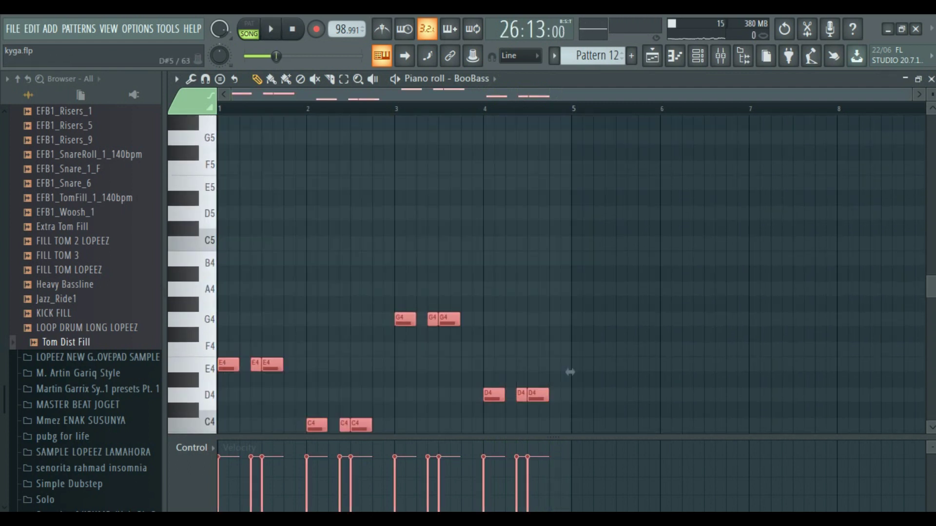
Step: Insert a Sytrus channel above BooBass and load the BASS WOFER preset into it
click(697, 56)
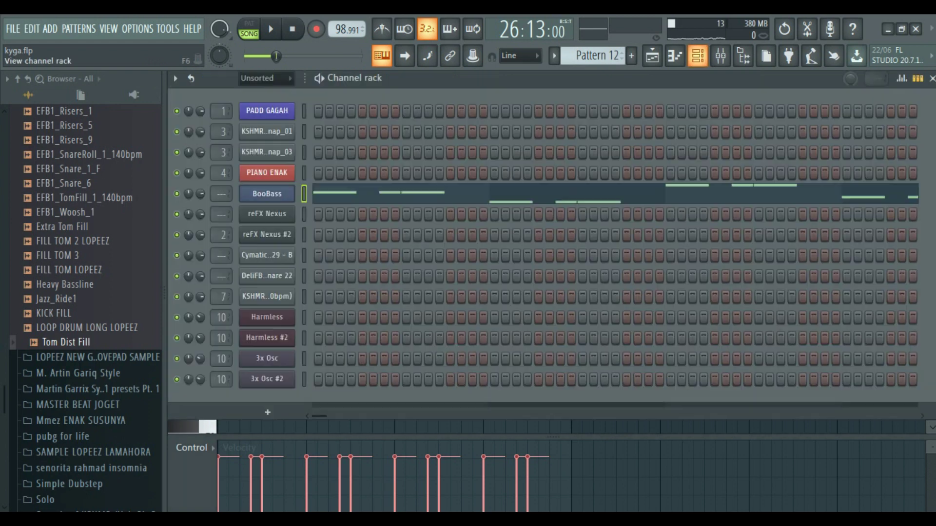
right_click(293, 190)
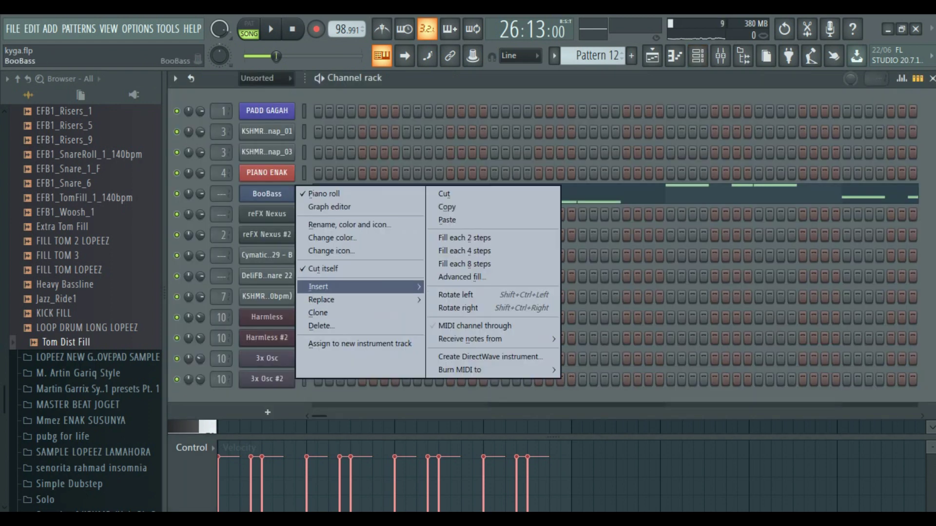
mouse_move(341, 287)
click(564, 276)
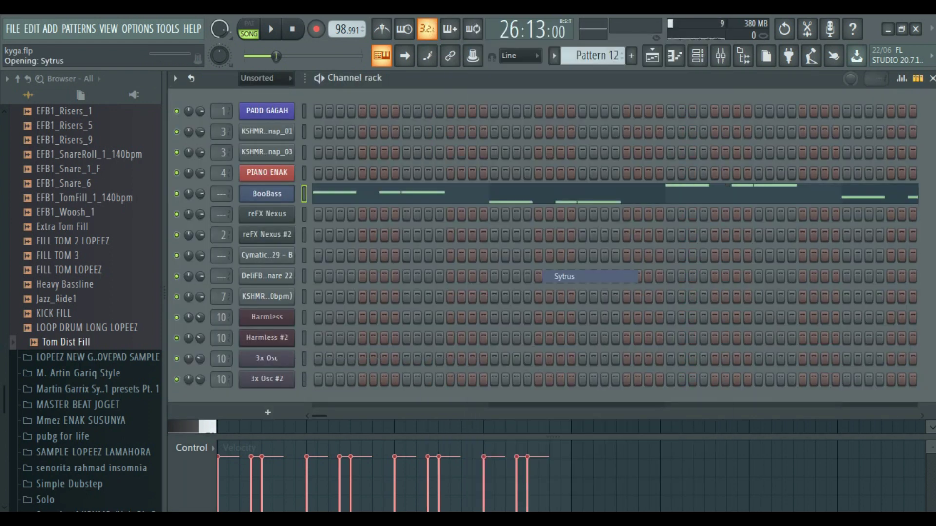
click(289, 251)
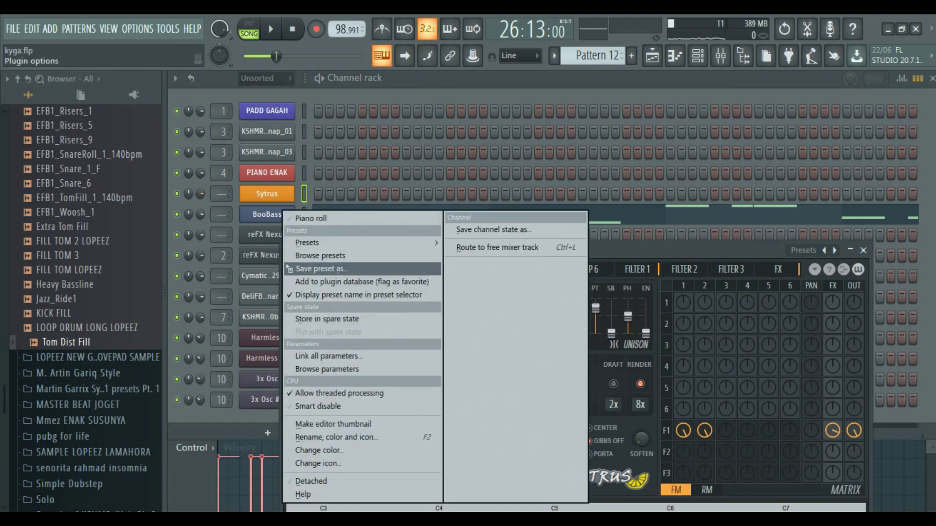
mouse_move(317, 243)
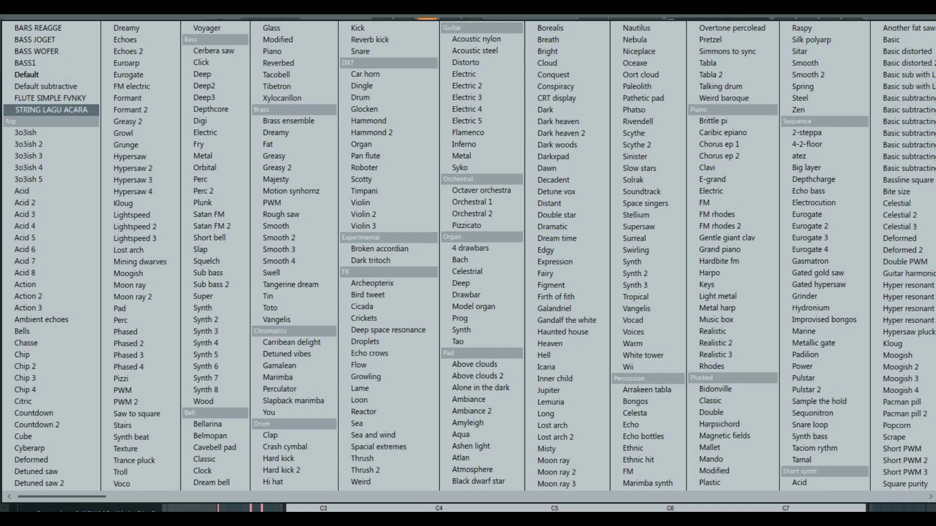
click(37, 51)
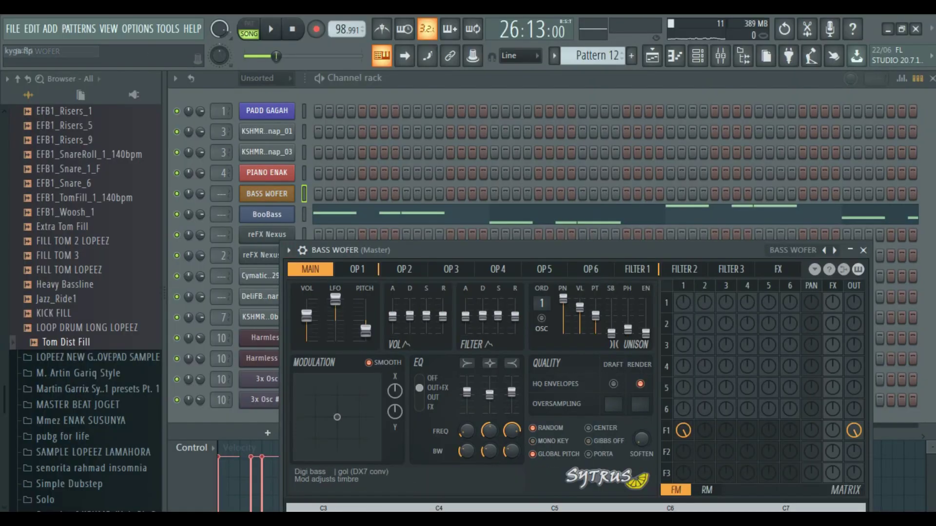
Step: Move the bassline notes from BooBass to the BASS WOFER channel, play Pattern 12 and open the channel's piano roll
right_click(267, 214)
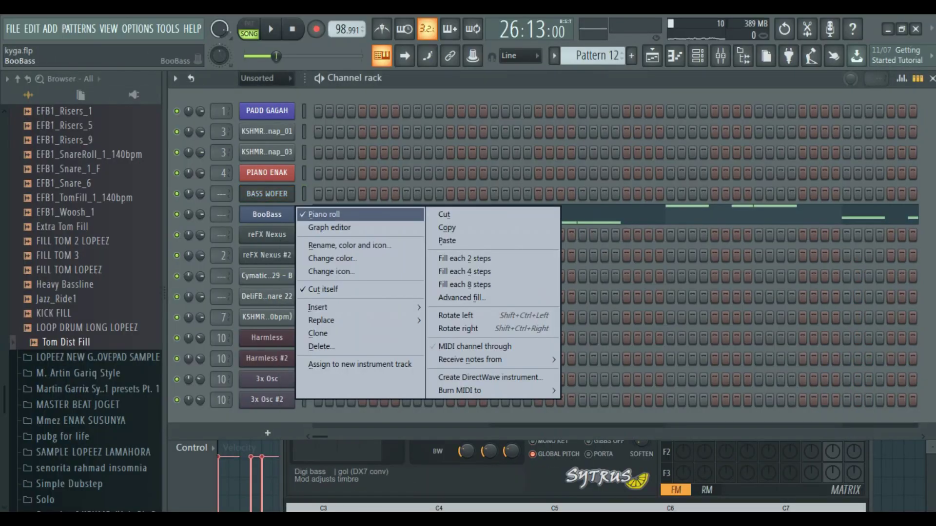
click(444, 214)
right_click(267, 194)
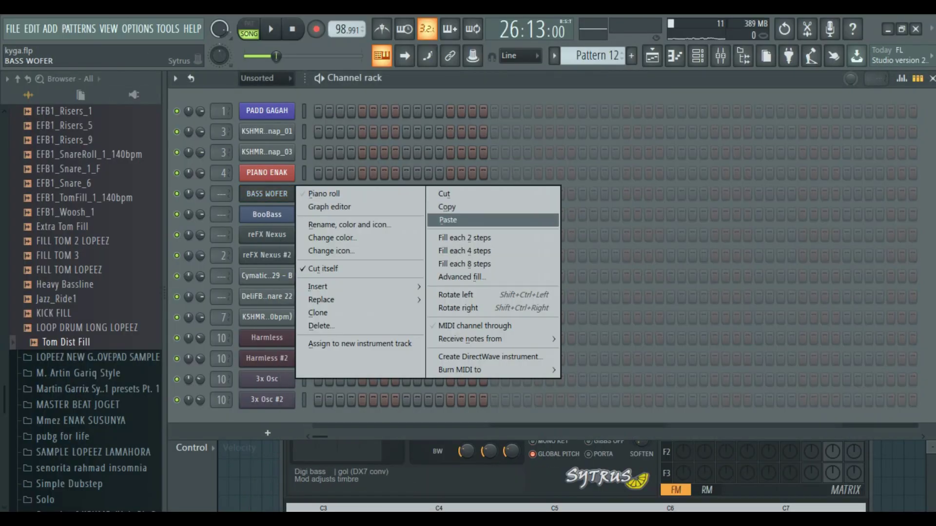
click(447, 220)
key(space)
click(342, 194)
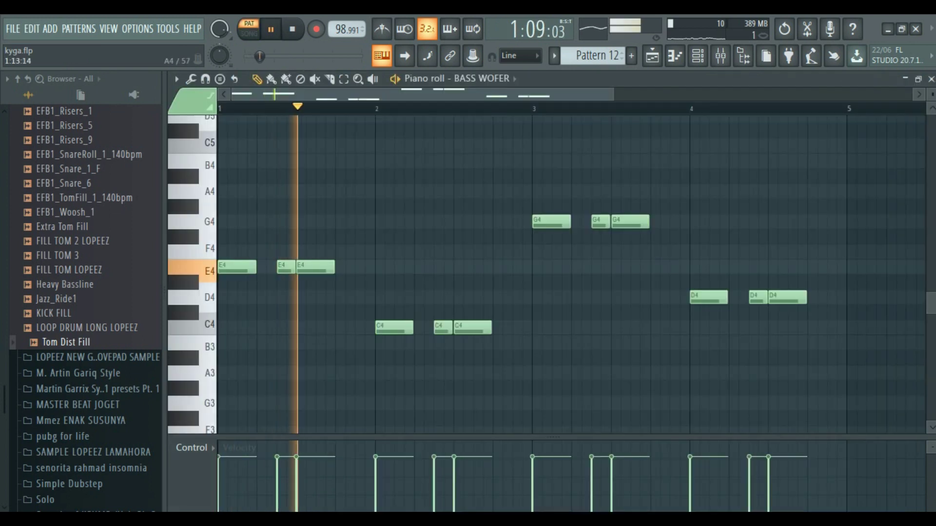
Step: Transpose all BASS WOFER notes up one octave and play the pattern
key(ctrl+a)
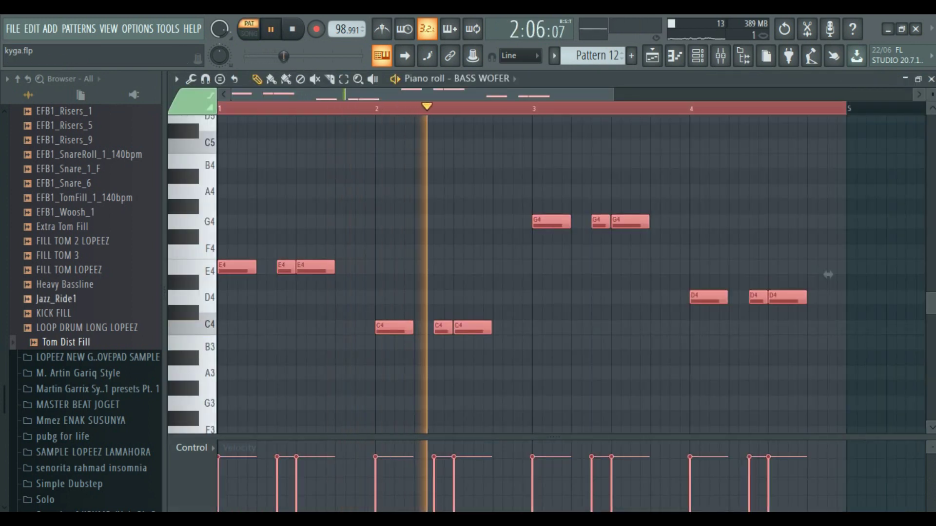
key(space)
drag(220, 267, 220, 109)
drag(828, 117, 828, 215)
key(space)
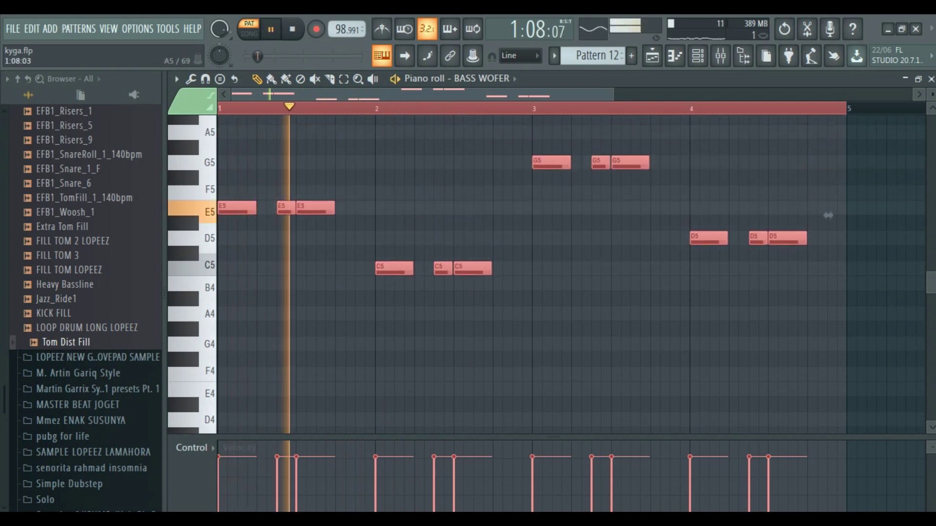
scroll(828, 215, down, 3)
key(space)
Step: Shorten the middle note of each bar in the BASS WOFER bassline, keep them aligned before the following notes, and play the pattern
scroll(570, 238, up, 1)
scroll(570, 238, up, 1)
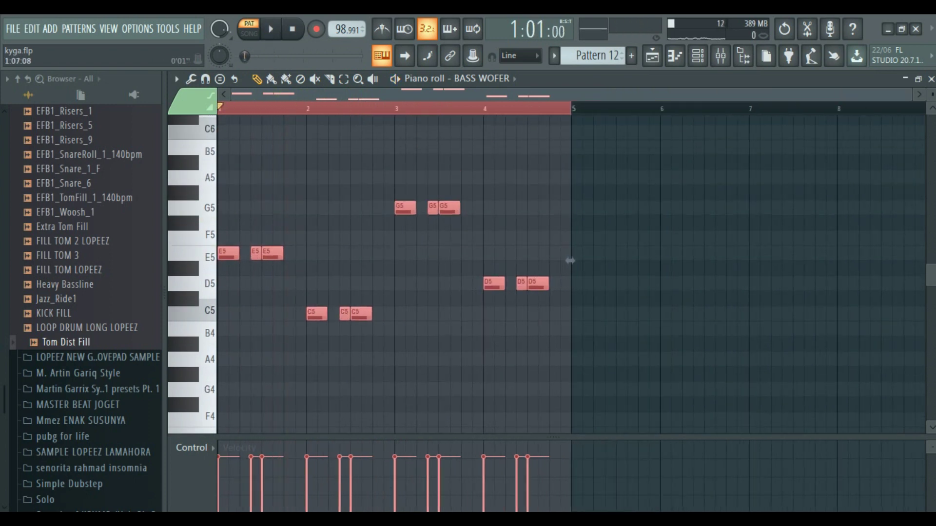
scroll(252, 208, up, 5)
click(263, 207)
right_click(273, 207)
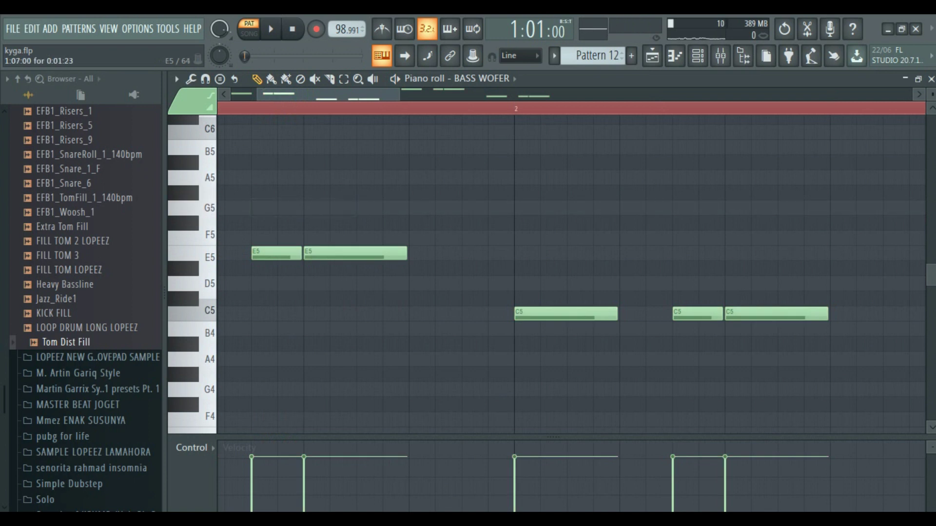
scroll(570, 238, down, 3)
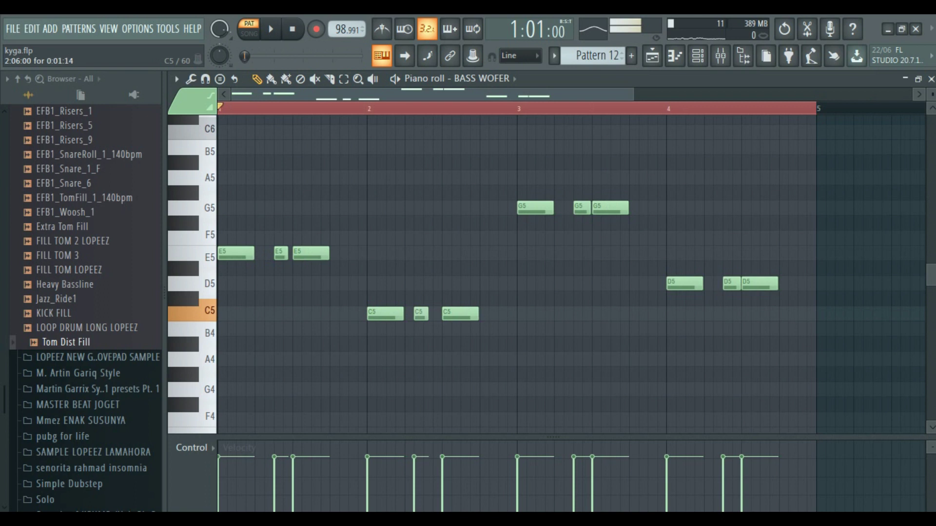
drag(420, 313, 430, 313)
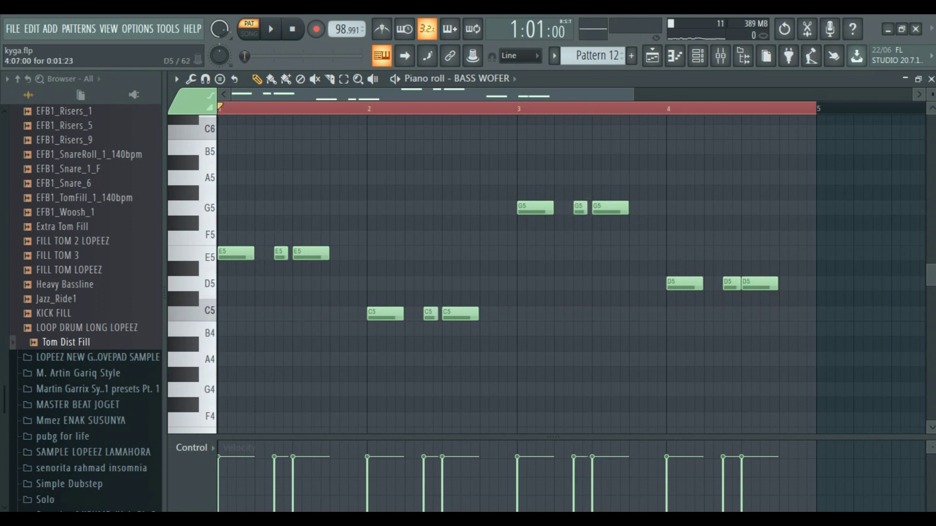
key(space)
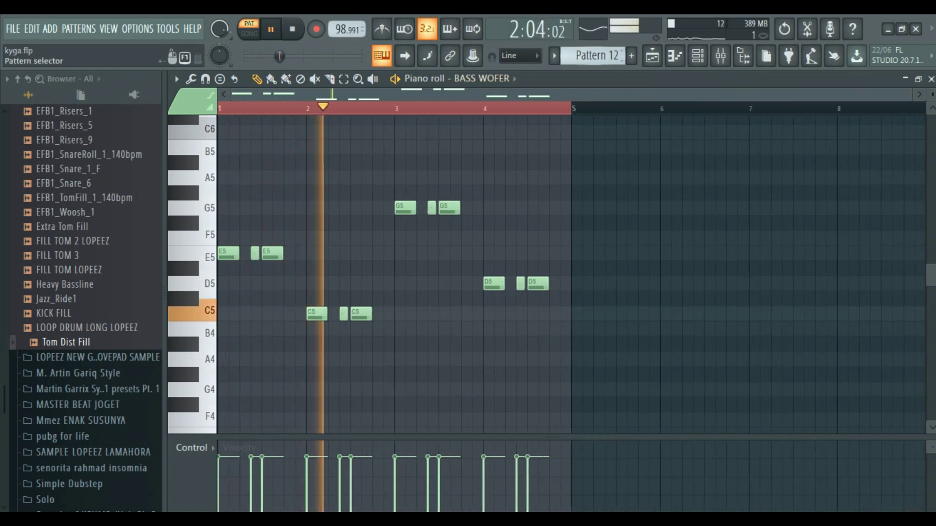
key(space)
Step: Play the arrangement from bar 27 and duplicate the Pattern 12 clip on Track 8 to bar 31
key(F5)
click(554, 108)
key(space)
scroll(554, 109, up, 5)
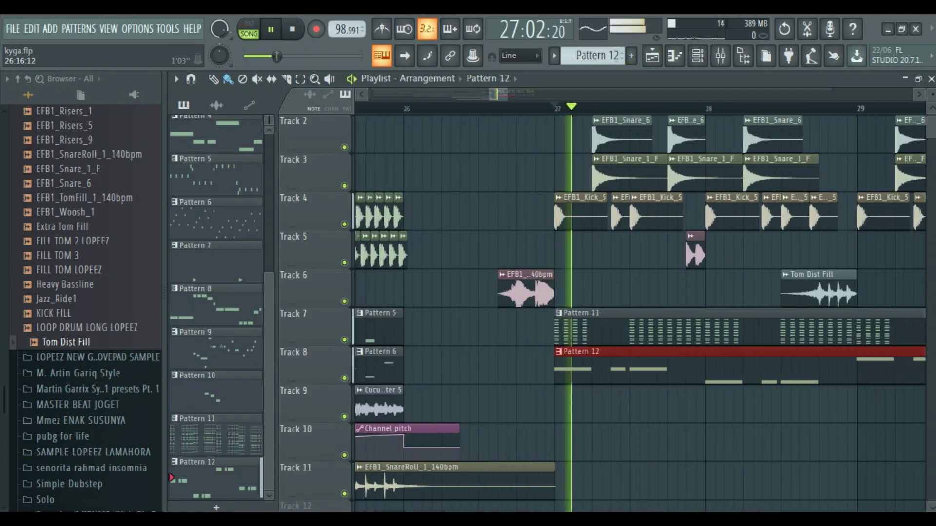
scroll(555, 108, down, 2)
scroll(485, 108, down, 4)
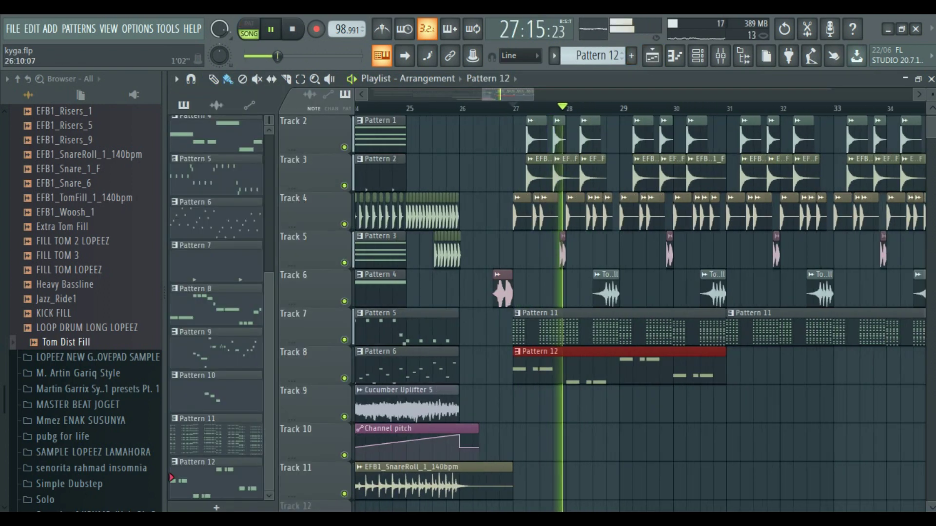
scroll(486, 109, right, 2)
key(Page_Up)
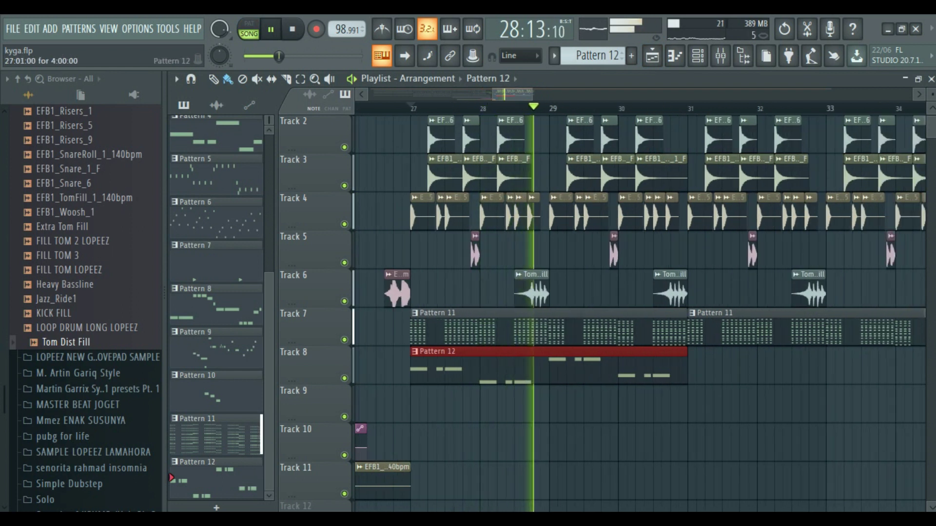
key(ctrl+b)
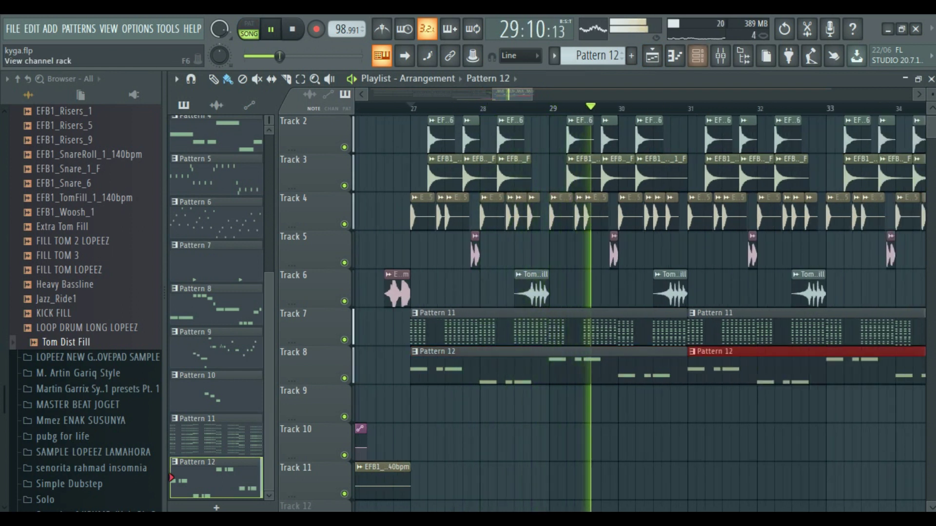
Step: Route the BASS WOFER channel to mixer track 11 and lower that track's fader while the song plays
key(F6)
drag(199, 194, 199, 215)
click(267, 193)
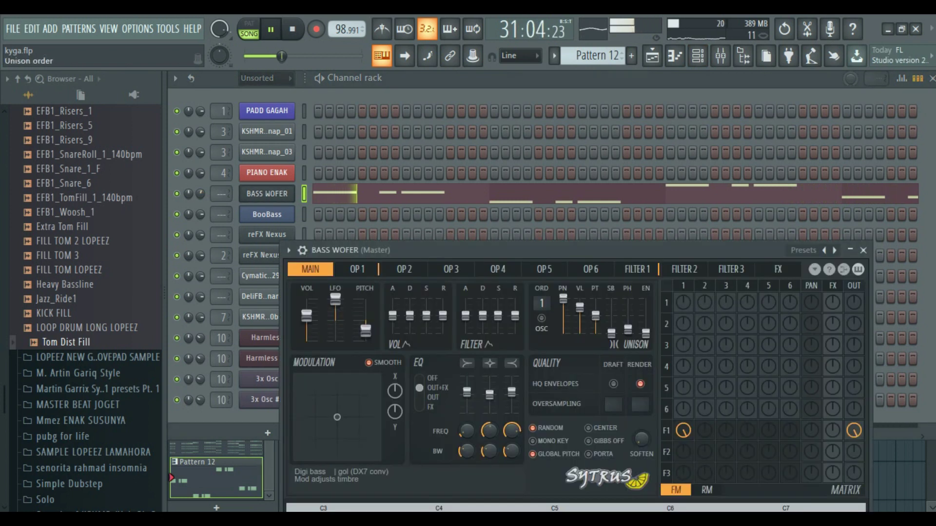
click(302, 250)
drag(429, 250, 348, 200)
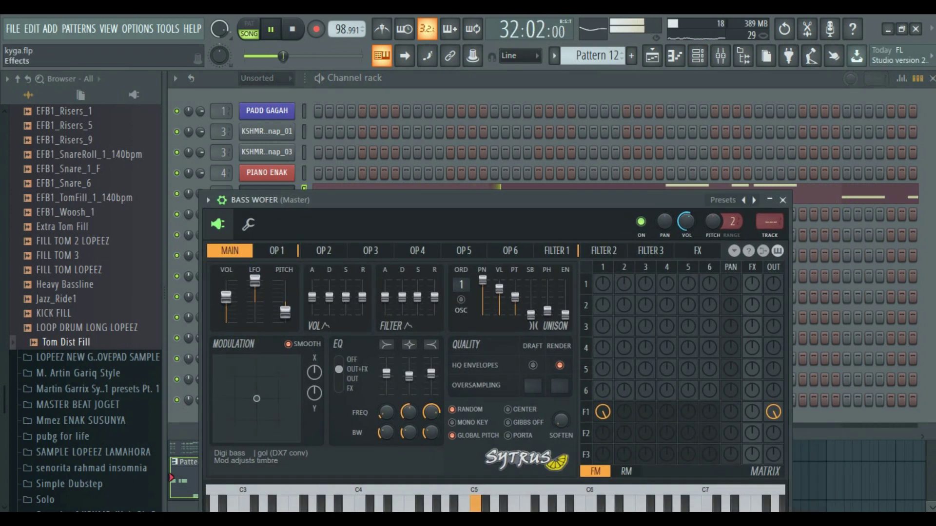
key(space)
key(ctrl+l)
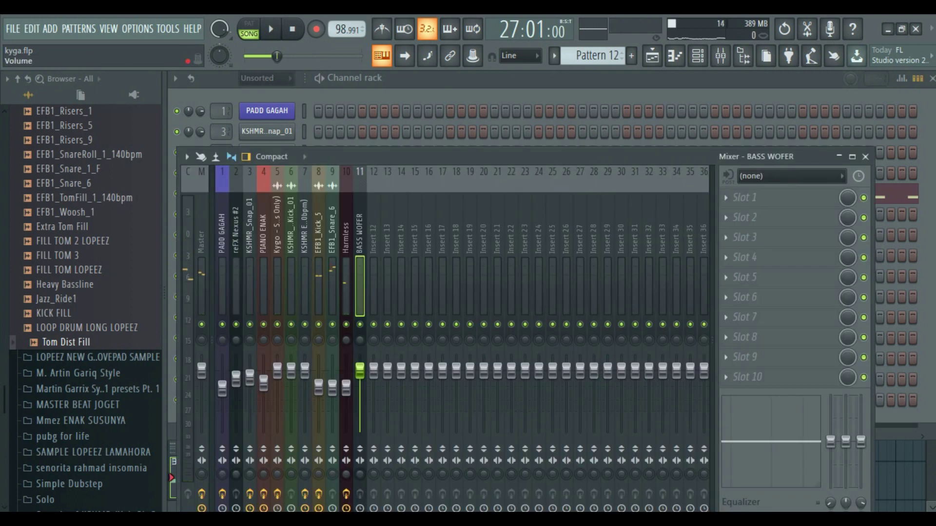
key(space)
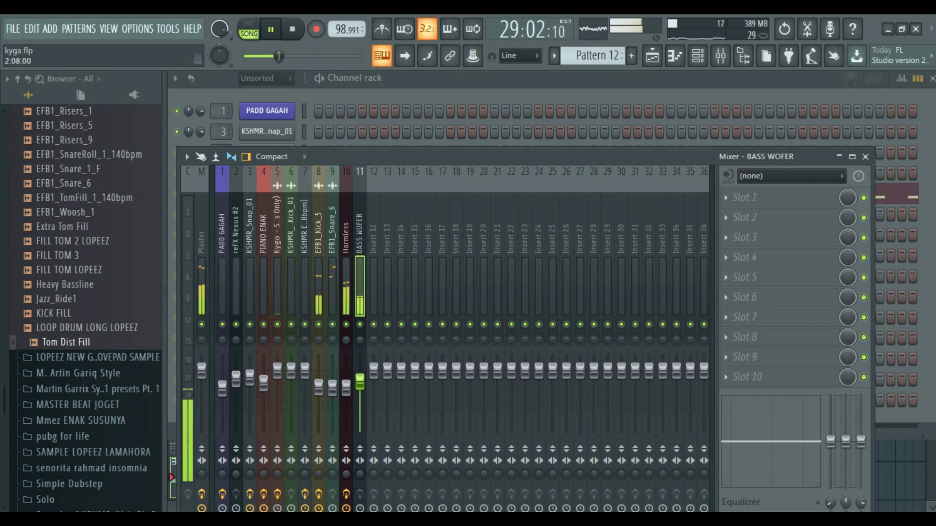
Step: Listen to the section from bar 27 in the playlist with the adjusted bass and clear the clip selection
click(653, 55)
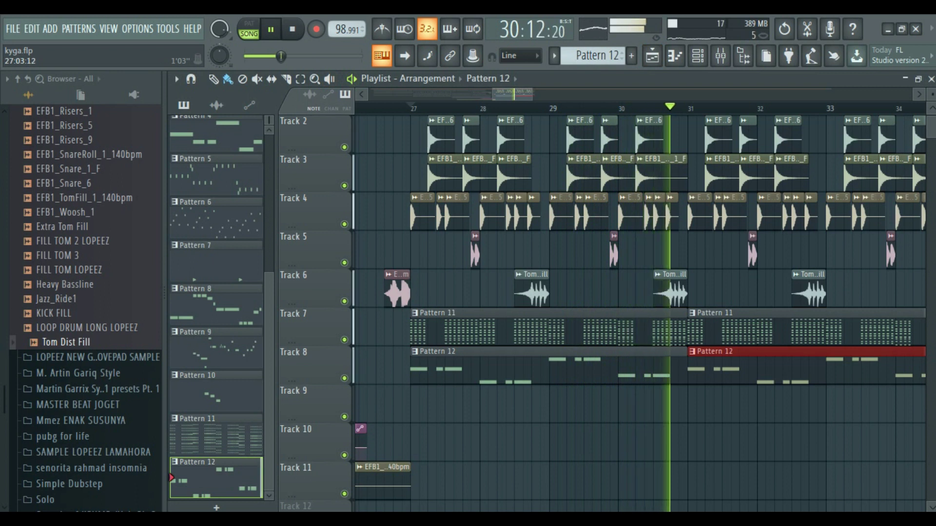
key(space)
key(space)
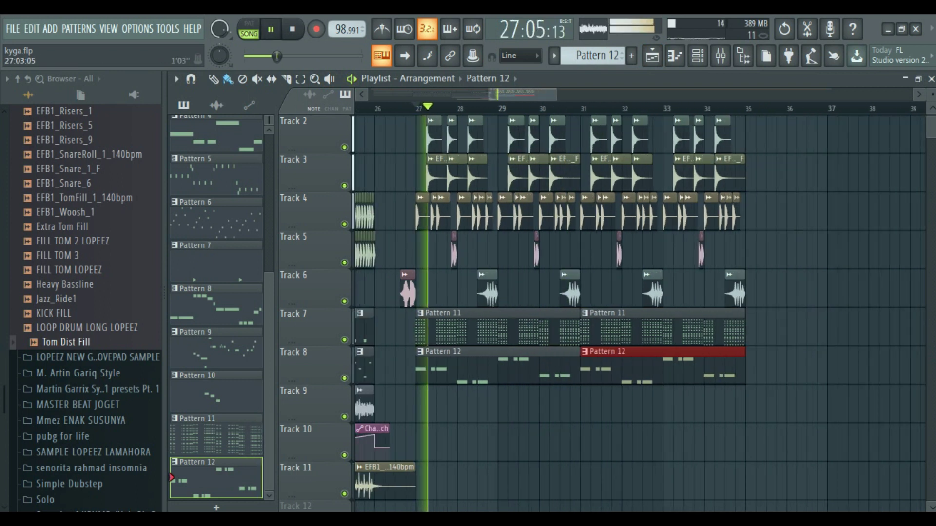
key(ctrl+d)
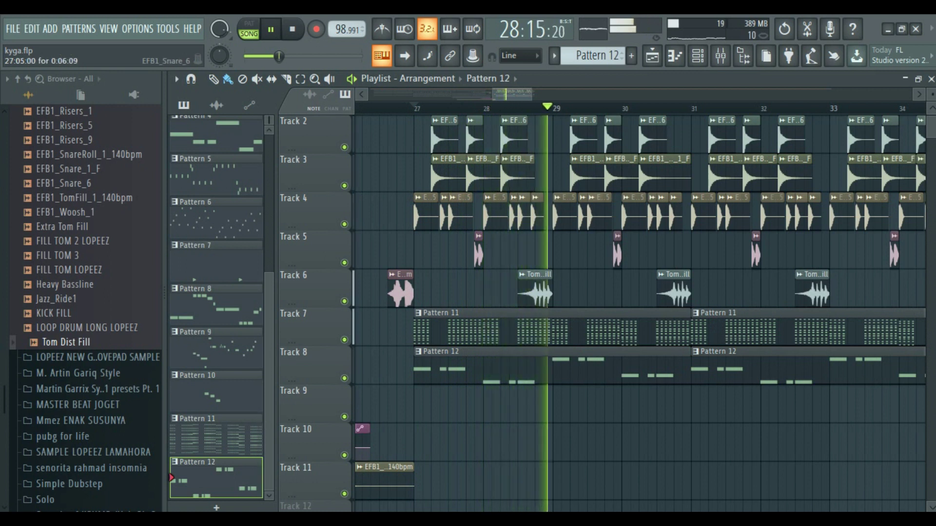
key(space)
scroll(405, 307, up, 2)
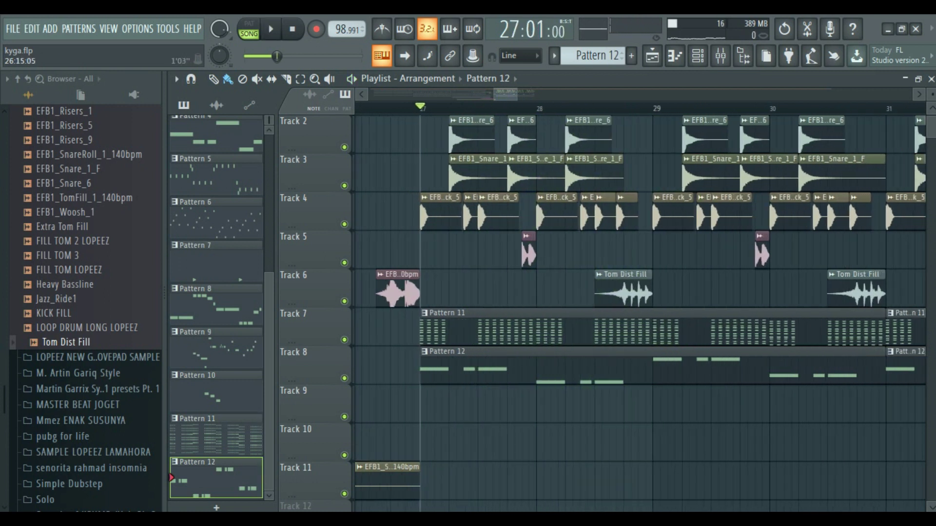
Step: Create Pattern 13, place it on Track 9 at bar 27 and play the section
click(632, 55)
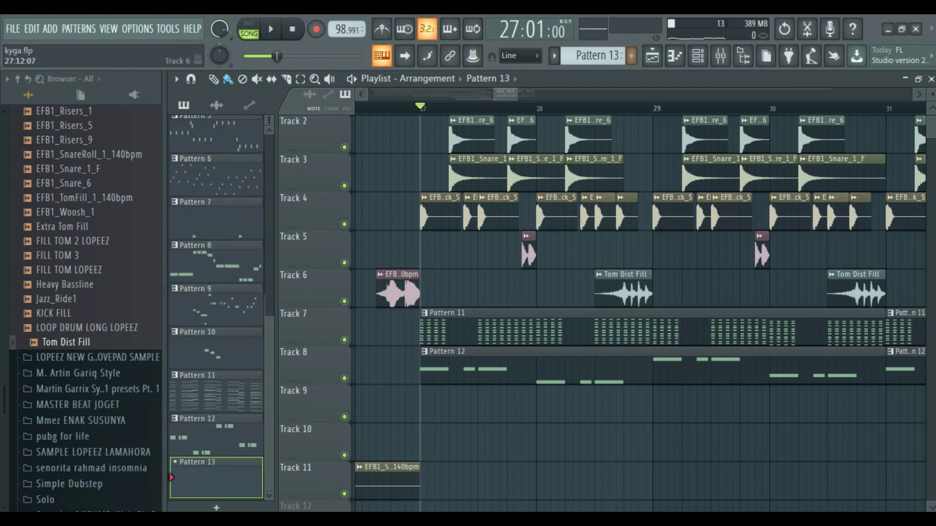
scroll(488, 322, down, 2)
click(426, 327)
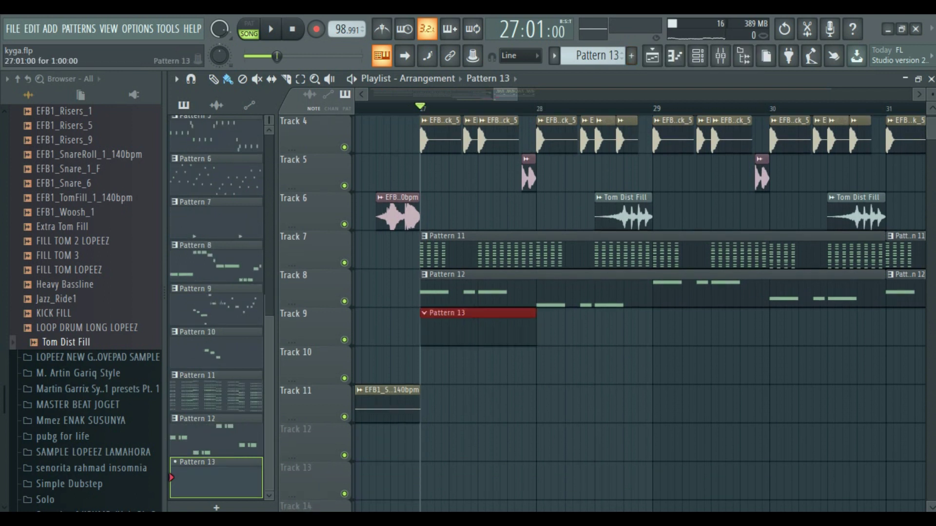
key(space)
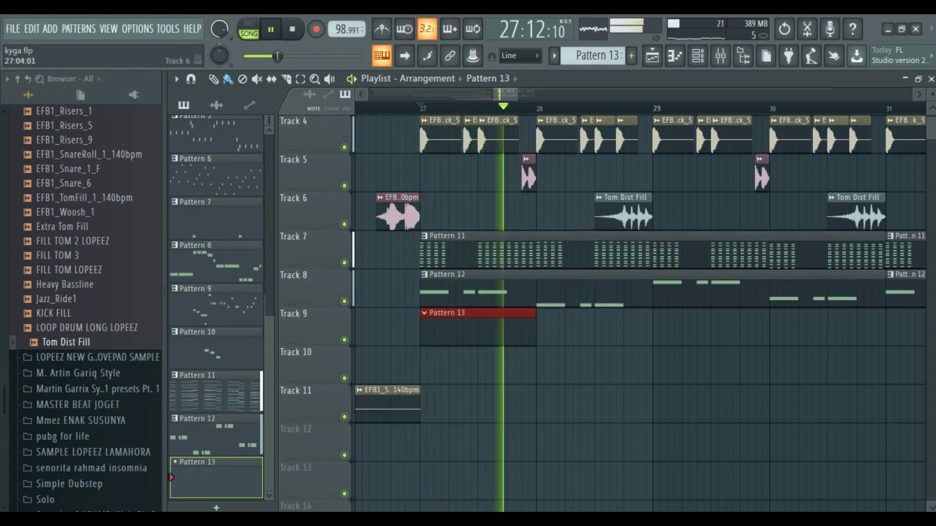
key(space)
Step: Collapse the LOPEEZ BAHAN EDM browser folder and listen to the transition into bar 27
key(Page_Down)
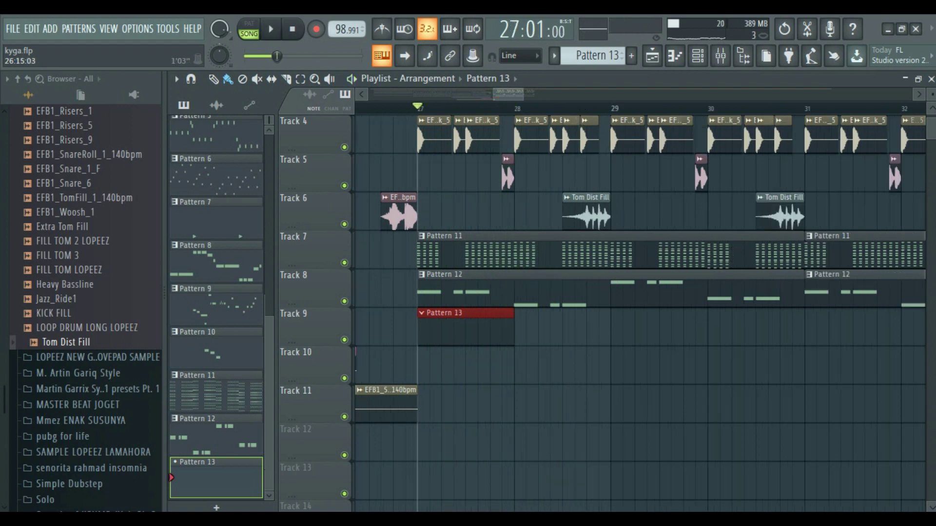
key(Page_Down)
scroll(82, 292, up, 10)
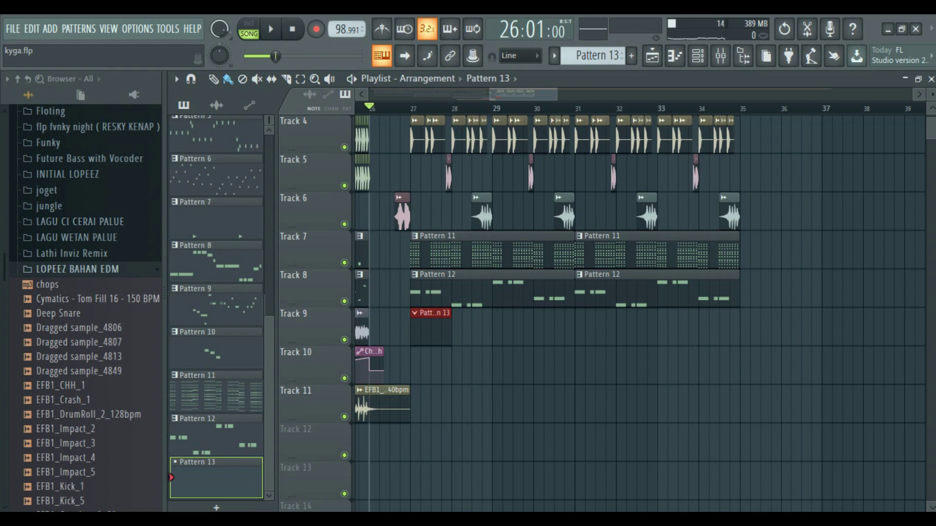
scroll(83, 293, up, 3)
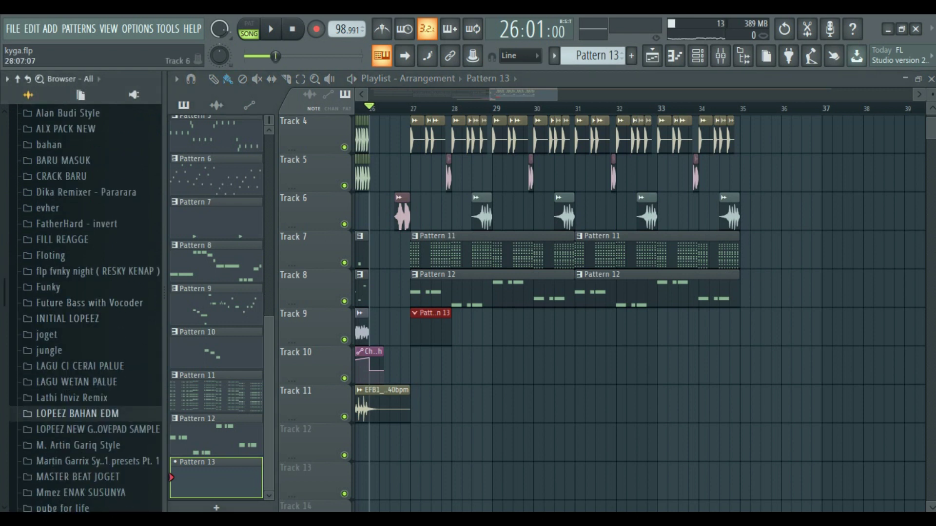
key(space)
key(Page_Up)
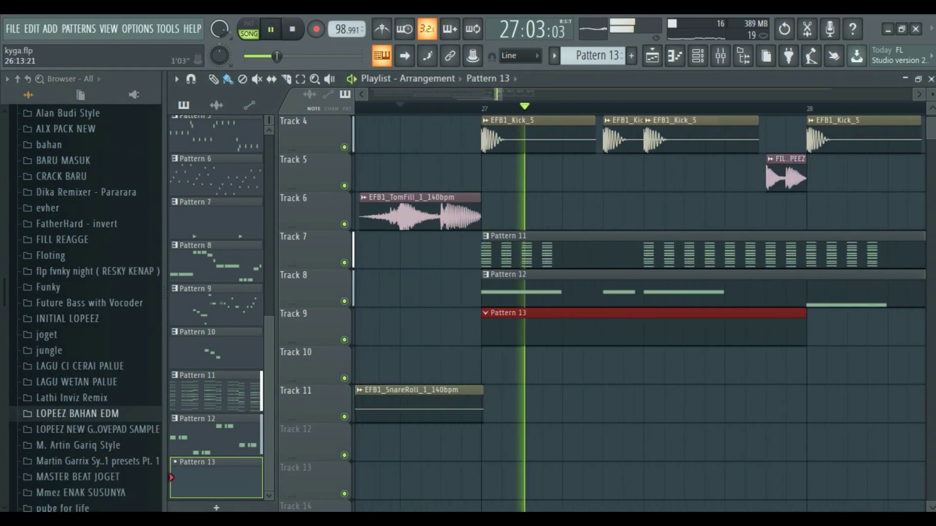
key(Page_Down)
key(space)
Step: Insert a Transistor Bass channel above BASS WOFER in the channel rack
key(F6)
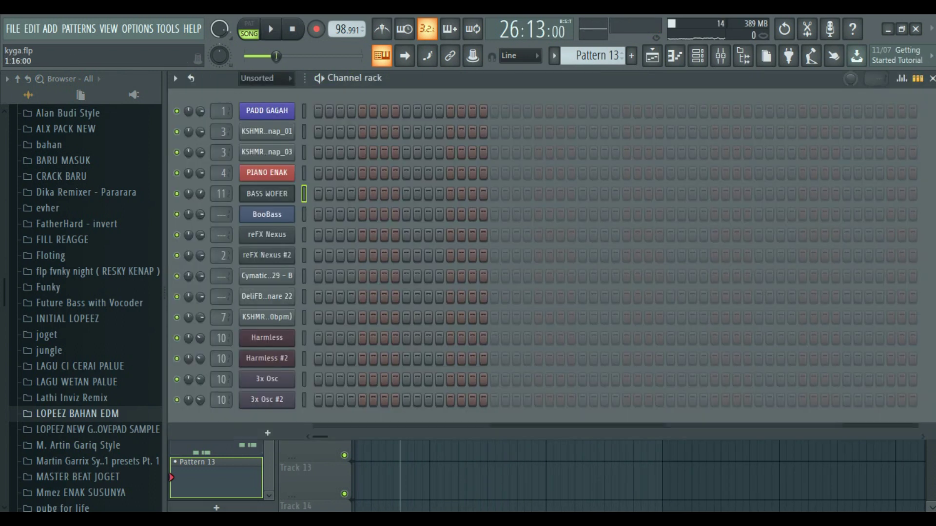
key(space)
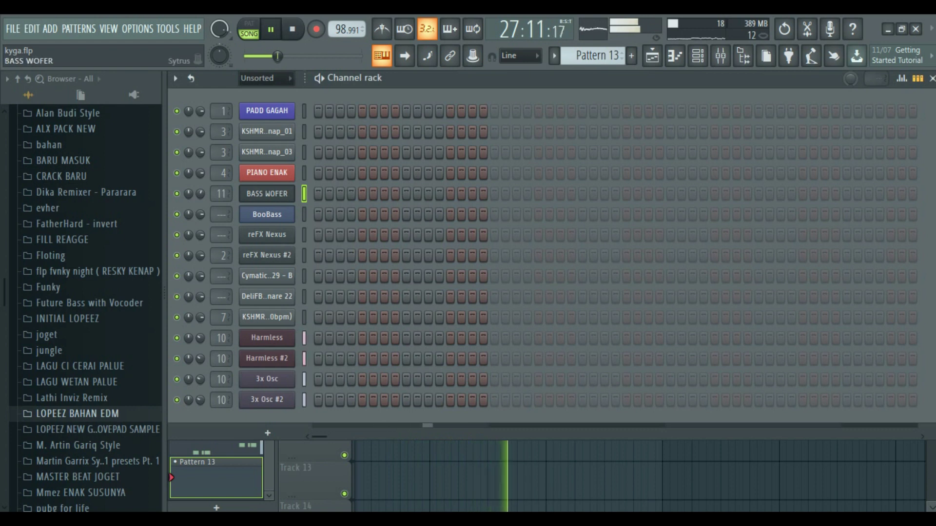
key(space)
right_click(293, 190)
mouse_move(341, 286)
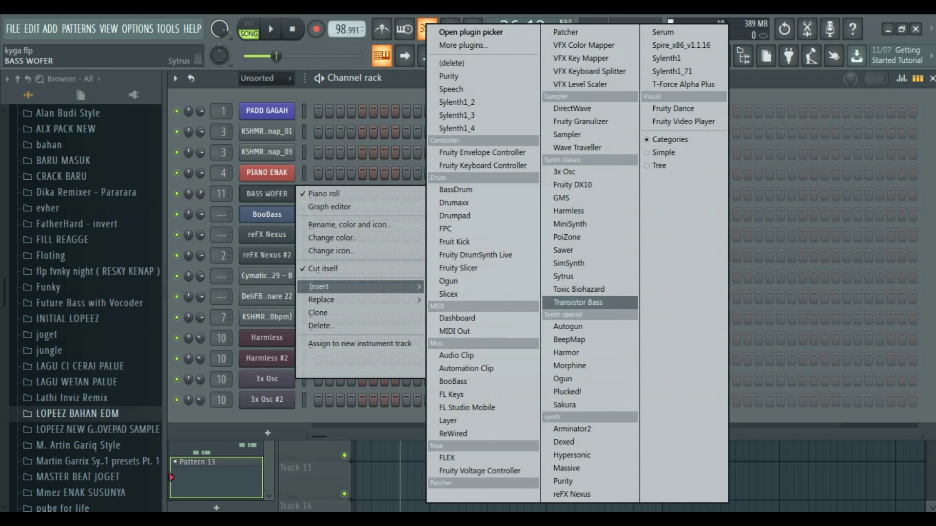
click(579, 302)
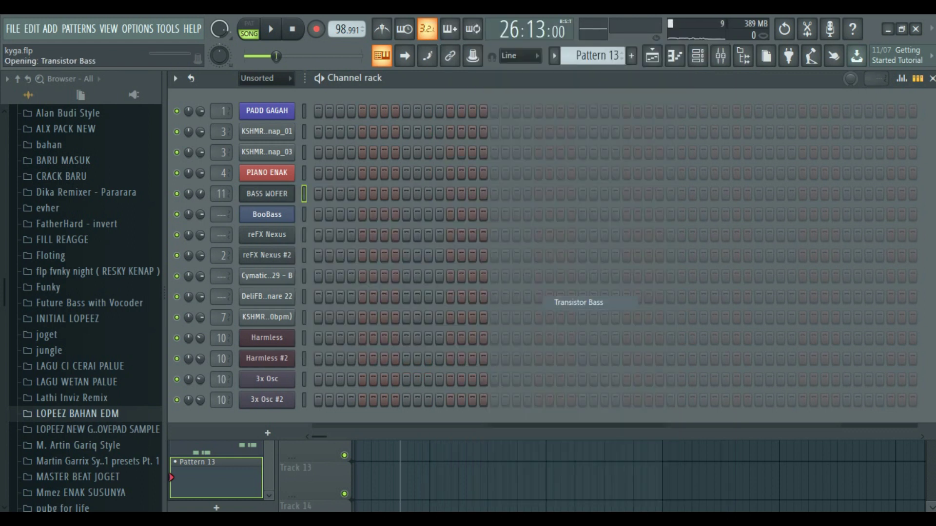
Step: Audition the Transistor Bass presets with test notes and load the Sequencer off preset
key(q)
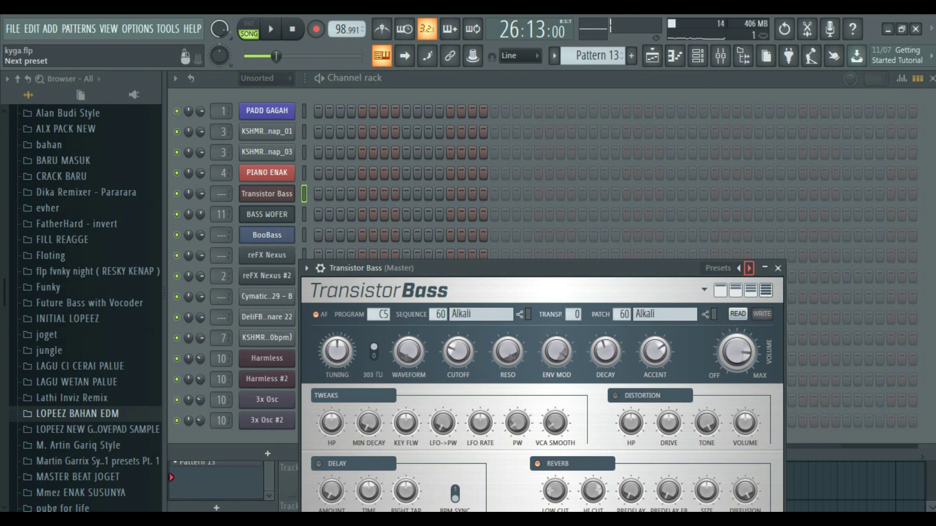
click(750, 268)
click(739, 268)
key(q)
key(q)
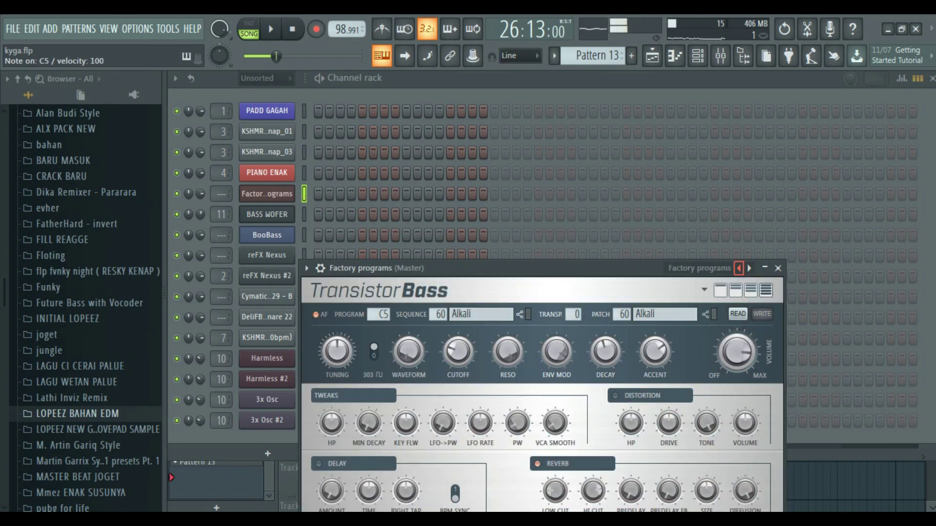
click(738, 268)
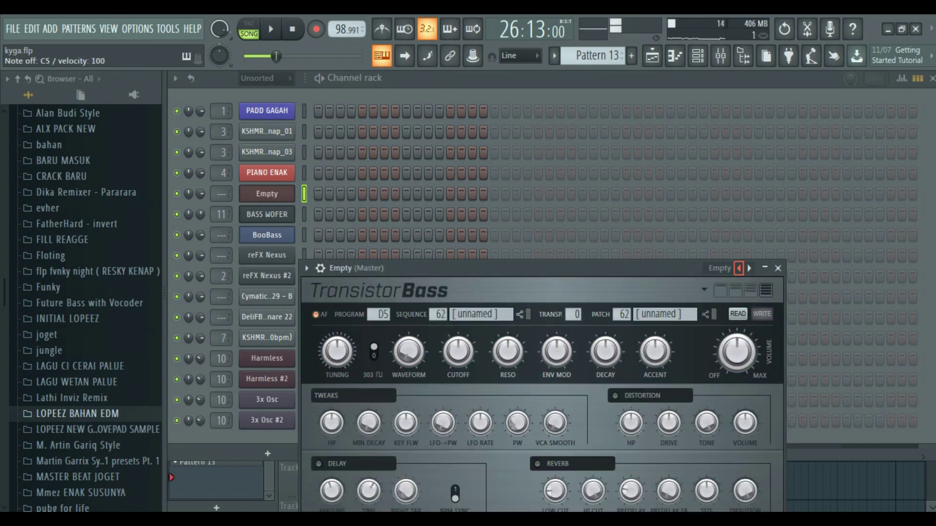
click(749, 269)
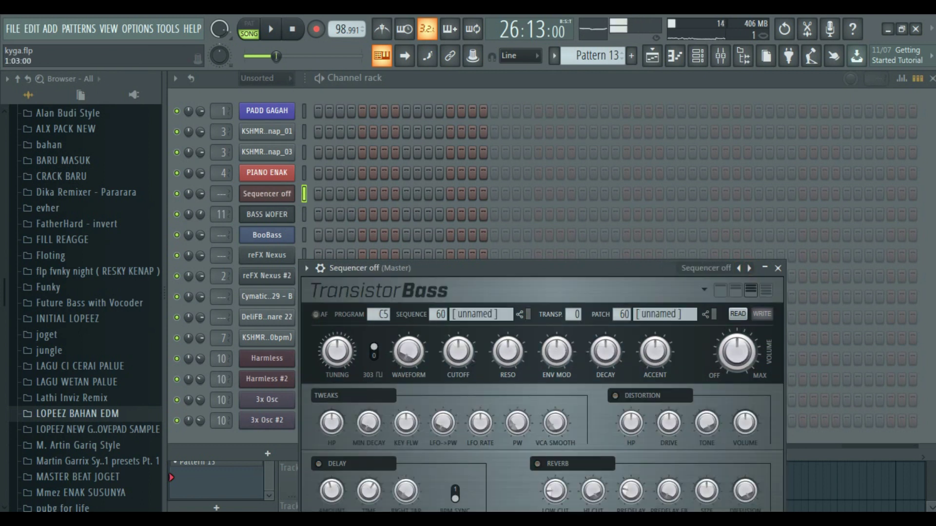
Step: Play the playlist from just before bar 27 to hear the section around the empty Pattern 13 clip
key(F5)
key(space)
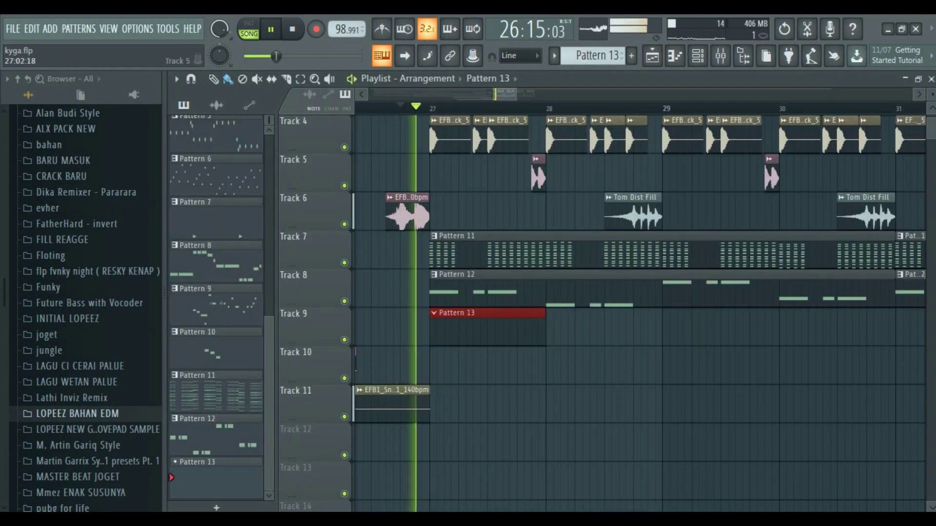
scroll(405, 292, down, 2)
scroll(405, 293, up, 5)
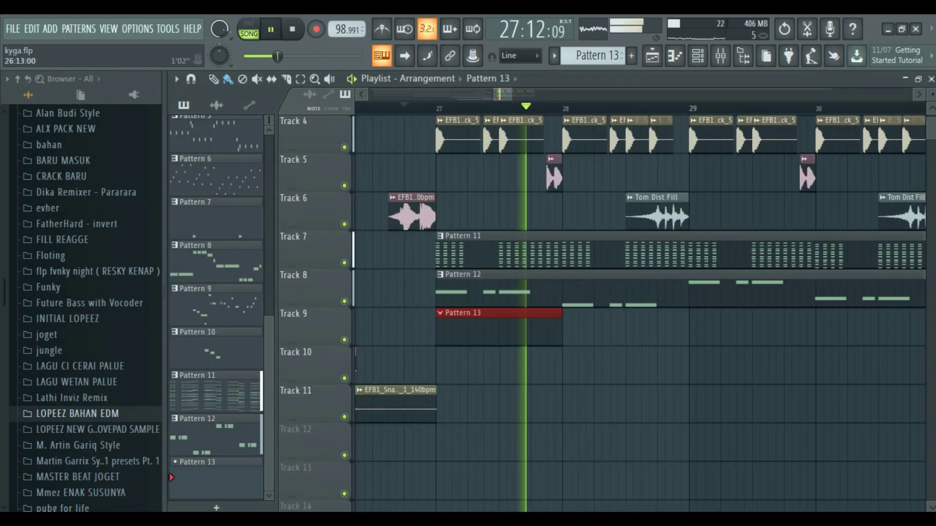
key(space)
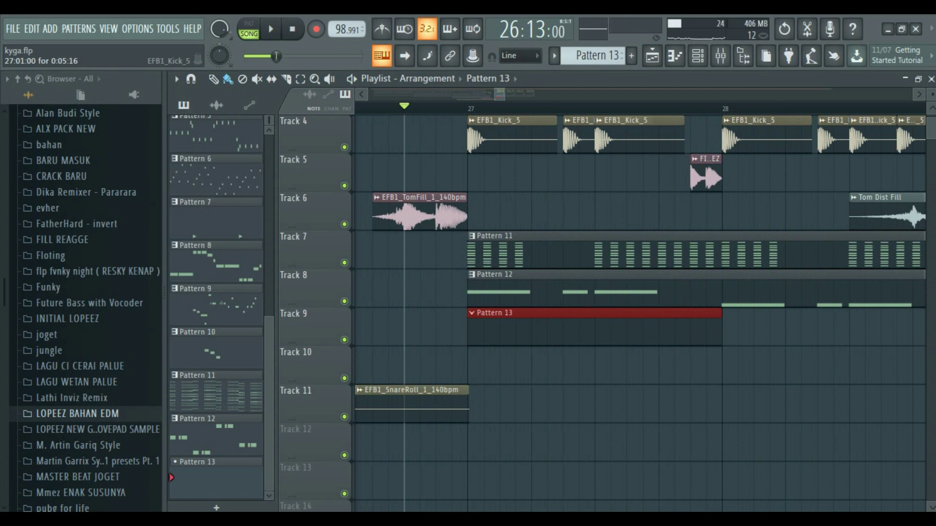
Step: Play the transition into bar 27 and make Pattern 12 on Track 8 the active pattern
scroll(639, 312, up, 3)
scroll(483, 322, up, 3)
key(space)
scroll(483, 322, down, 3)
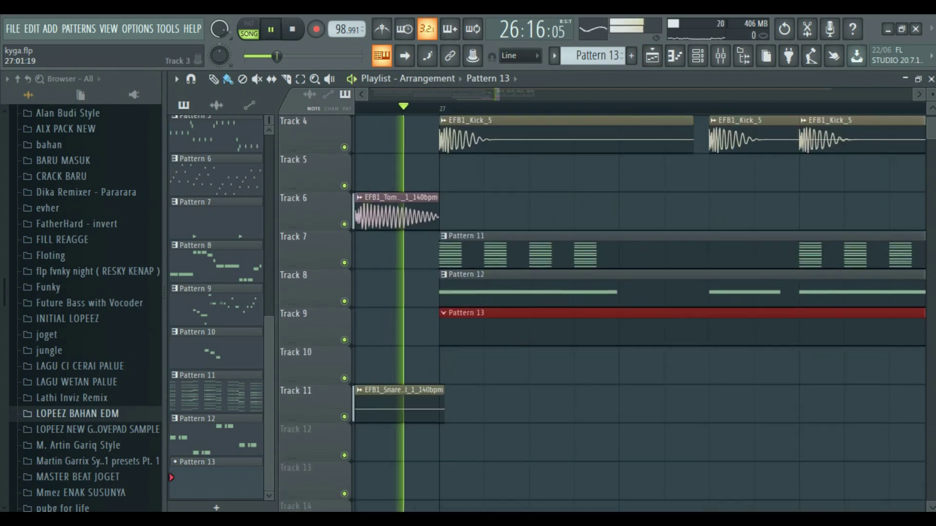
key(space)
click(483, 287)
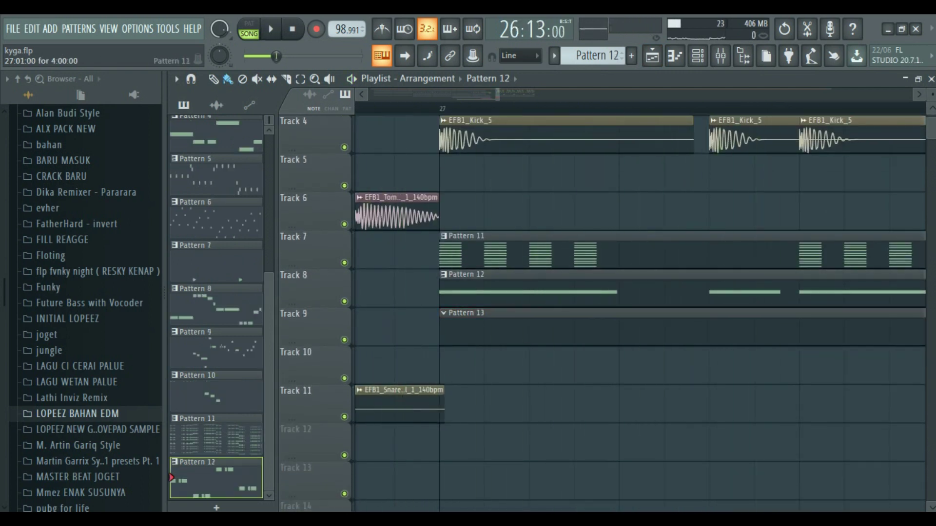
Step: Listen from just before bar 27 to bar 29 to hear the Pattern 12 bass against the kicks, snares and chords
scroll(639, 312, down, 2)
scroll(639, 312, down, 2)
key(space)
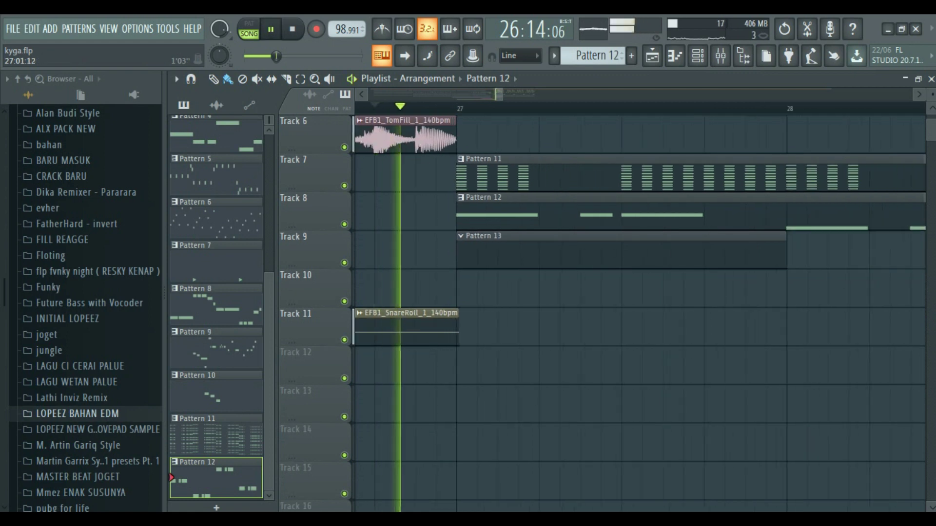
scroll(472, 253, up, 3)
scroll(472, 253, down, 4)
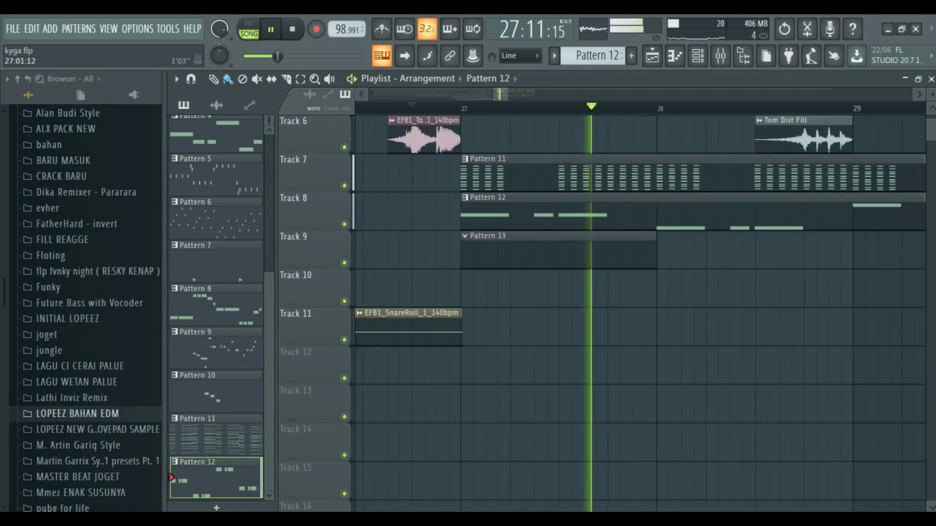
scroll(477, 251, up, 1)
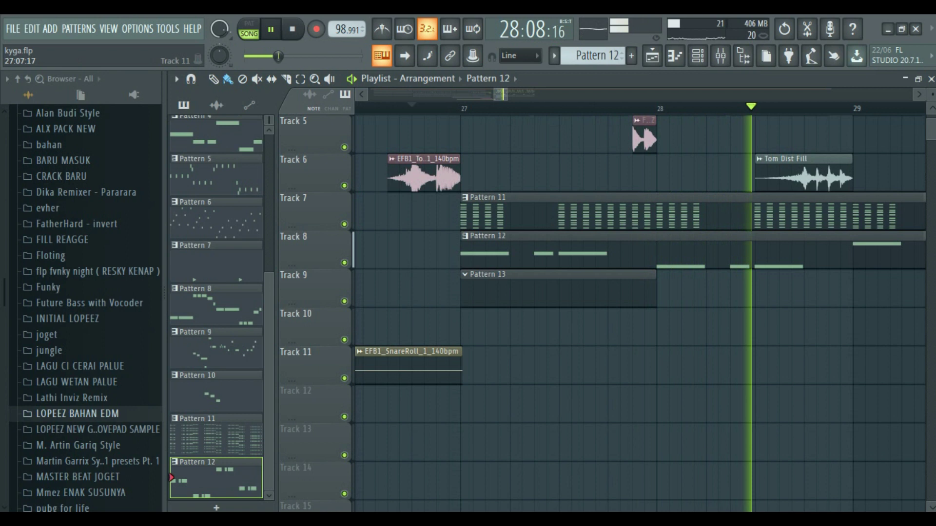
scroll(638, 312, up, 4)
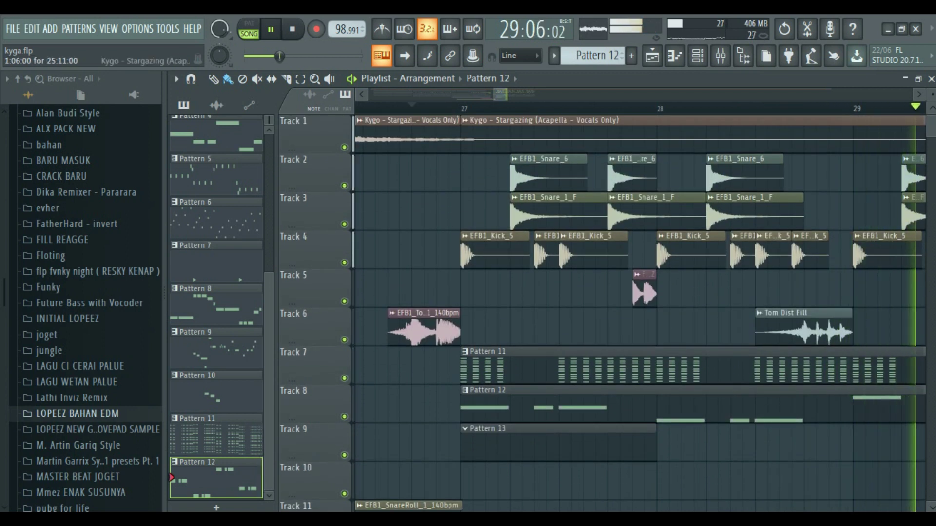
key(space)
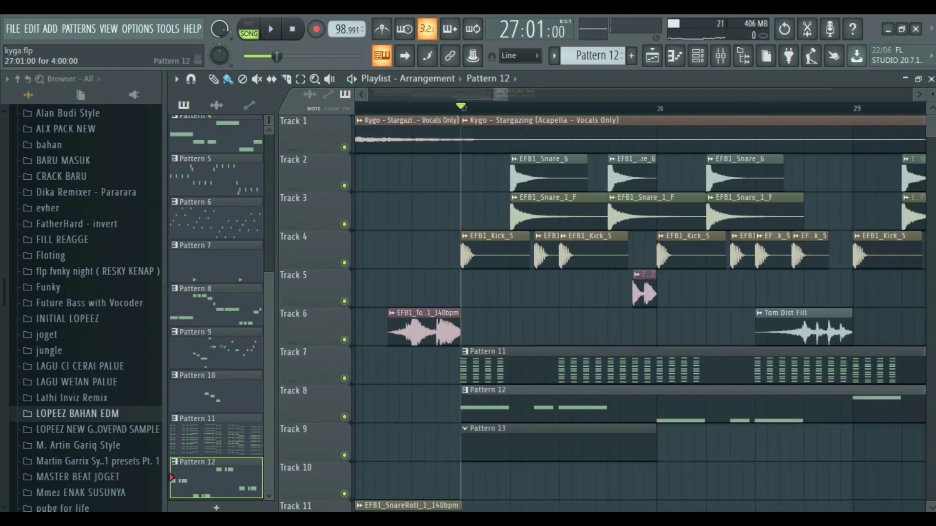
Step: Show the EFB1_Kick_5 track in the mixer and enable a send from it to the BASS WOFER track
double_click(517, 236)
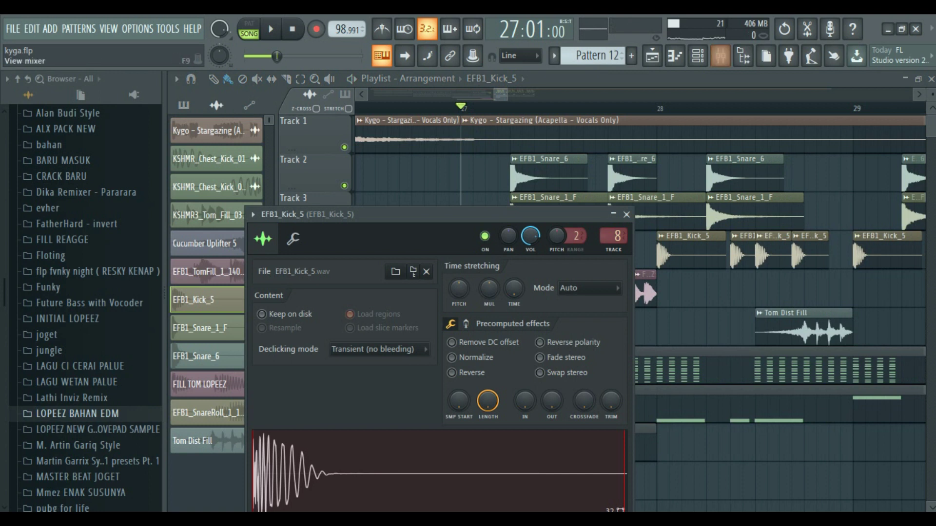
click(720, 55)
key(space)
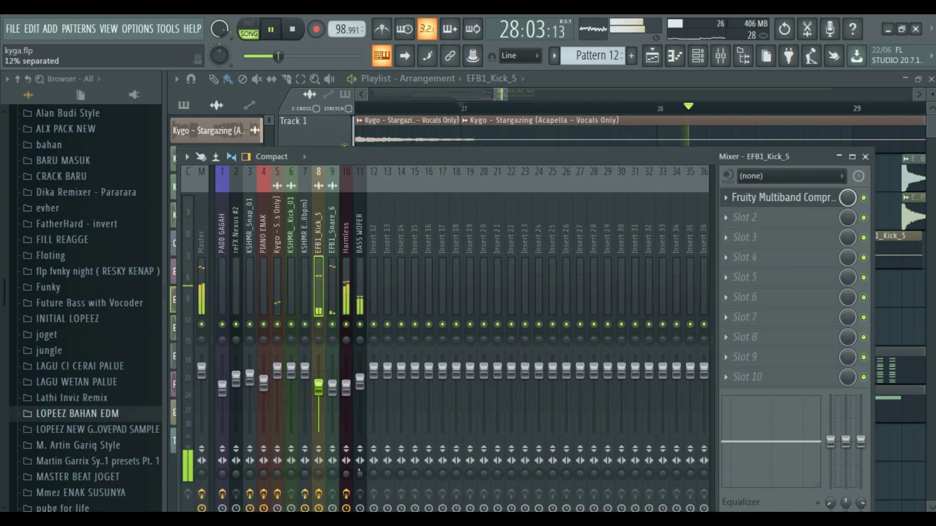
drag(566, 156, 557, 70)
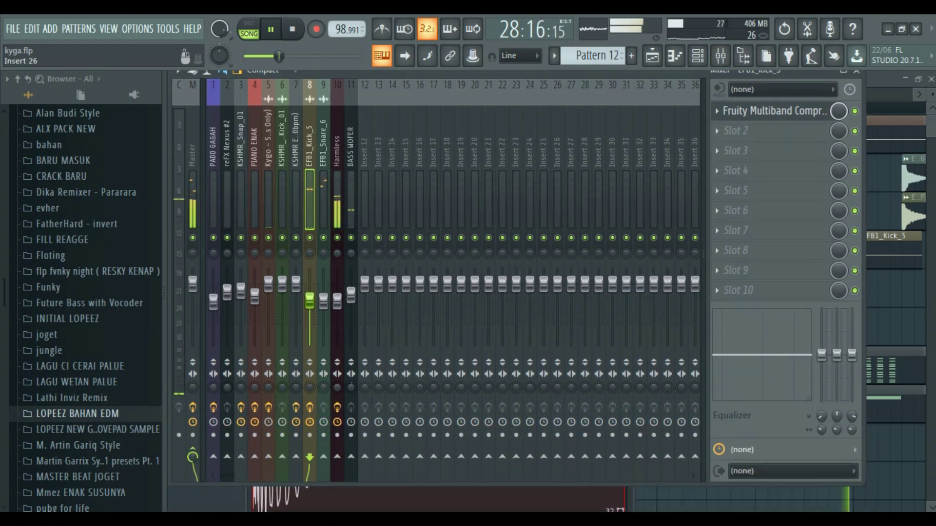
key(space)
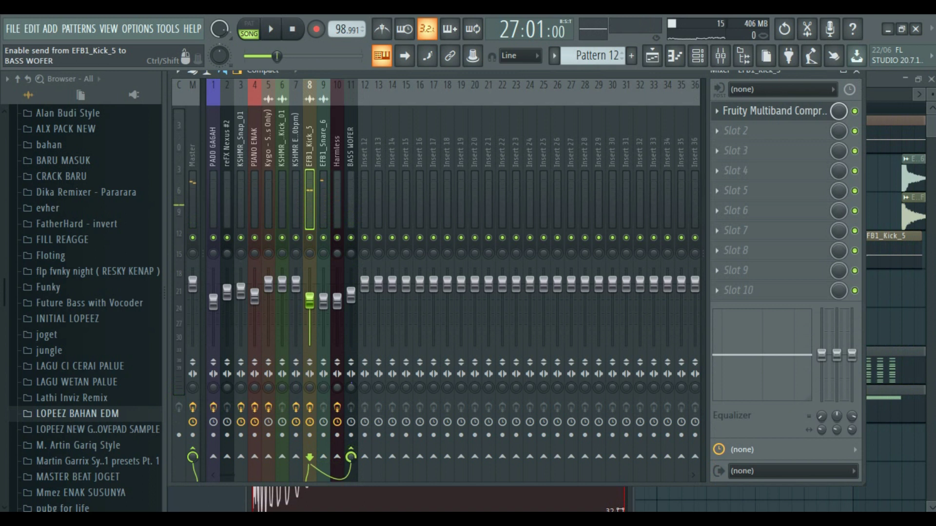
Step: Load a Fruity Limiter into effect slot 1 of the BASS WOFER mixer track
click(350, 198)
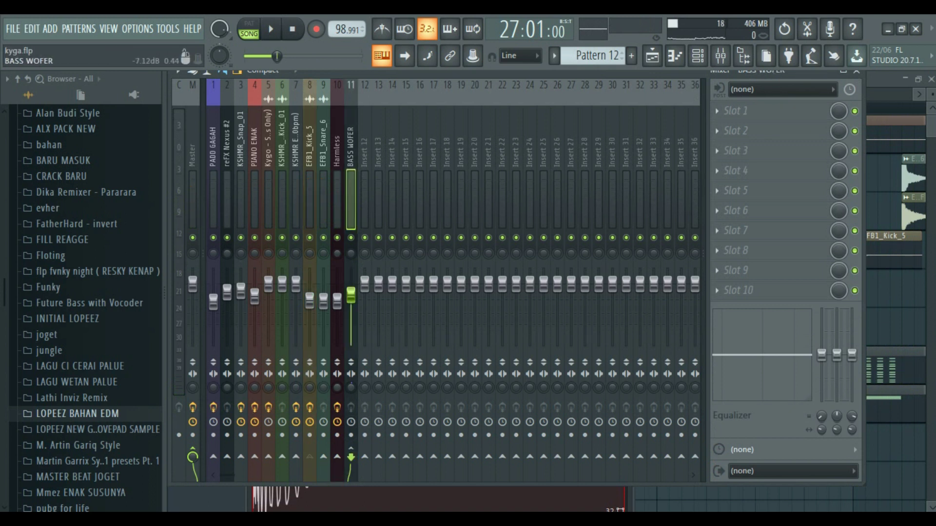
click(736, 111)
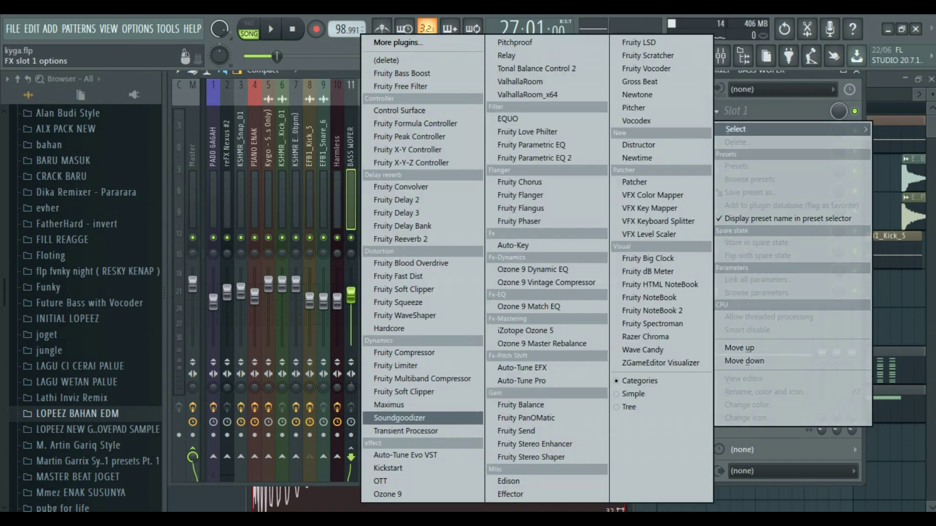
click(396, 365)
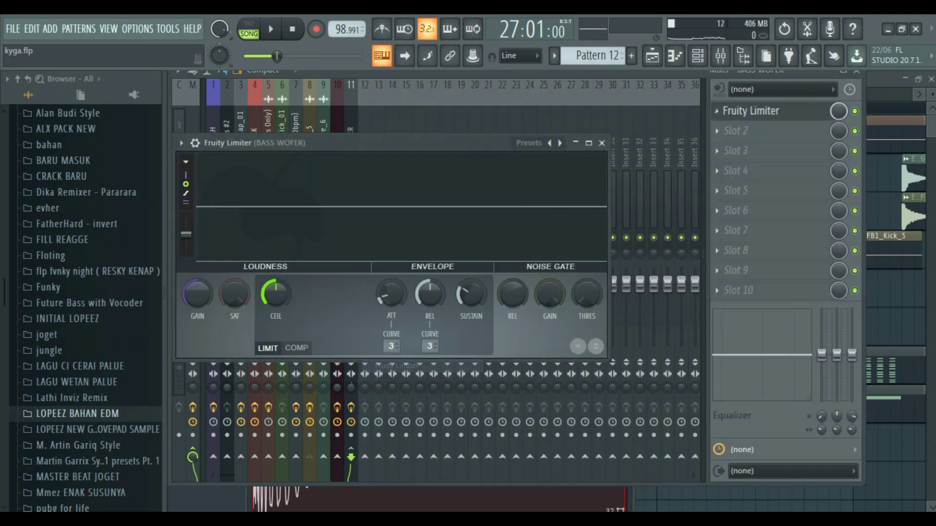
Step: Switch the BASS WOFER limiter to compressor mode and choose EFB1_Kick_5 as its sidechain source
click(296, 348)
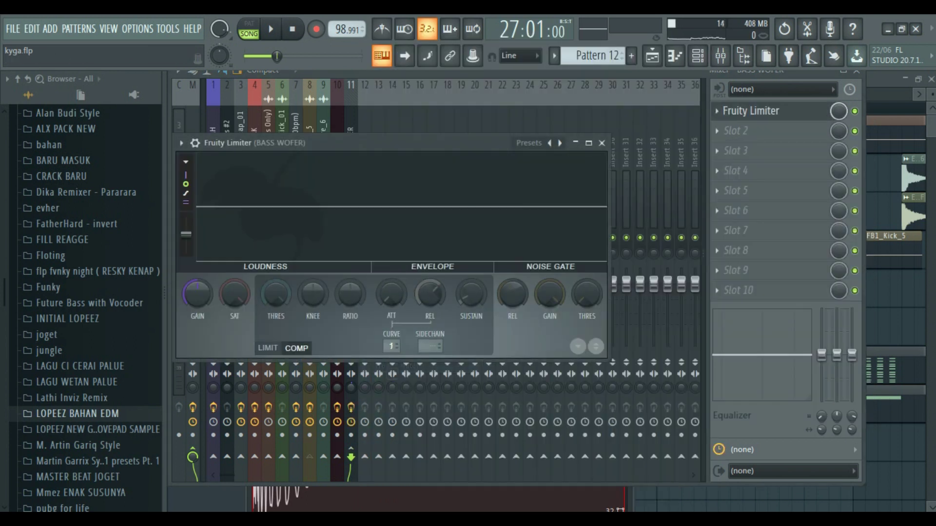
click(430, 346)
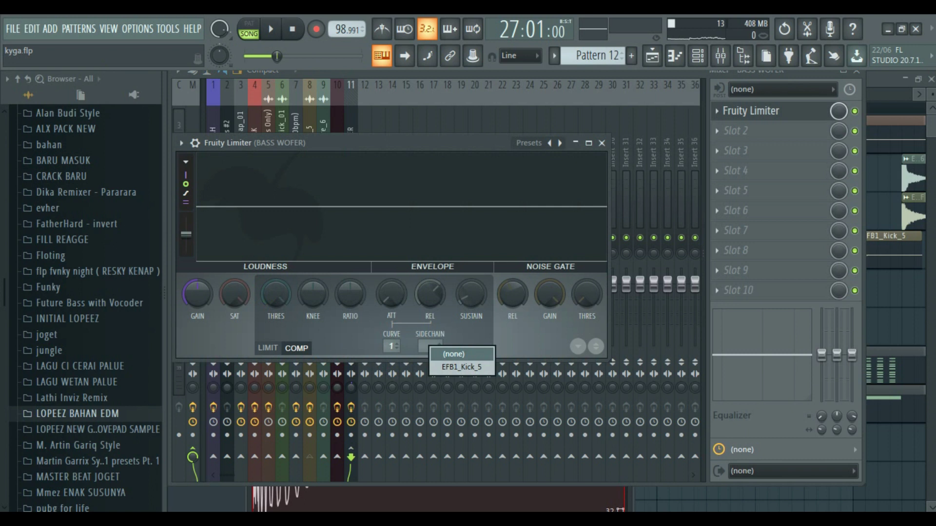
click(462, 367)
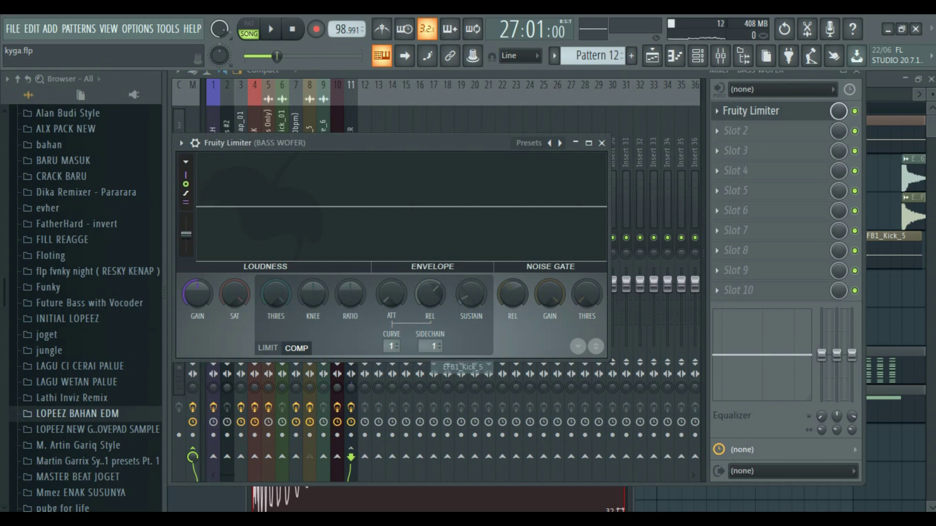
Step: Lower the compressor threshold and raise its knee and ratio during playback so the kick ducks the BASS WOFER track
key(space)
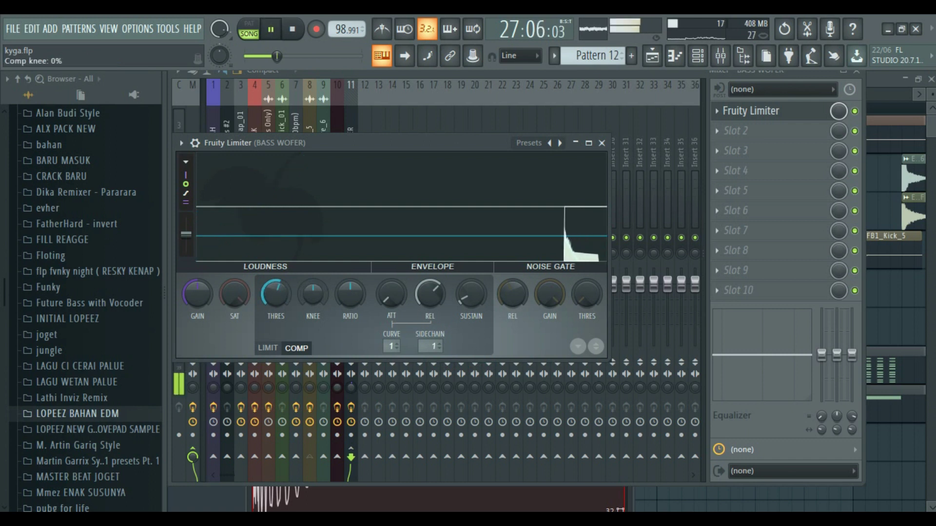
drag(313, 294, 312, 249)
drag(350, 293, 350, 307)
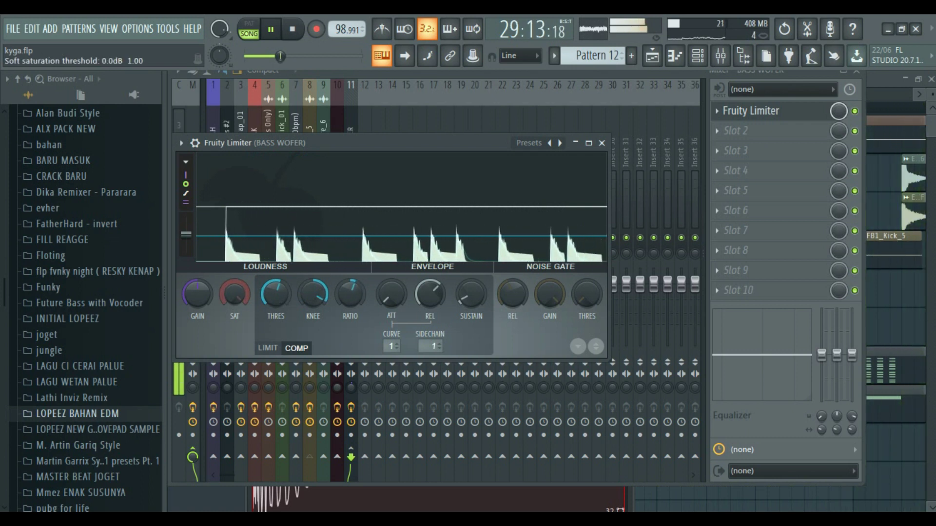
key(space)
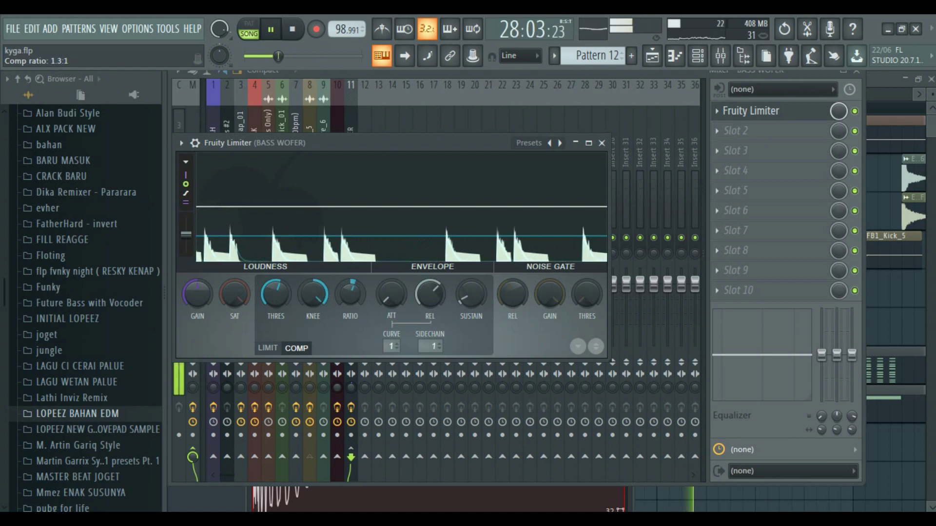
drag(276, 293, 276, 302)
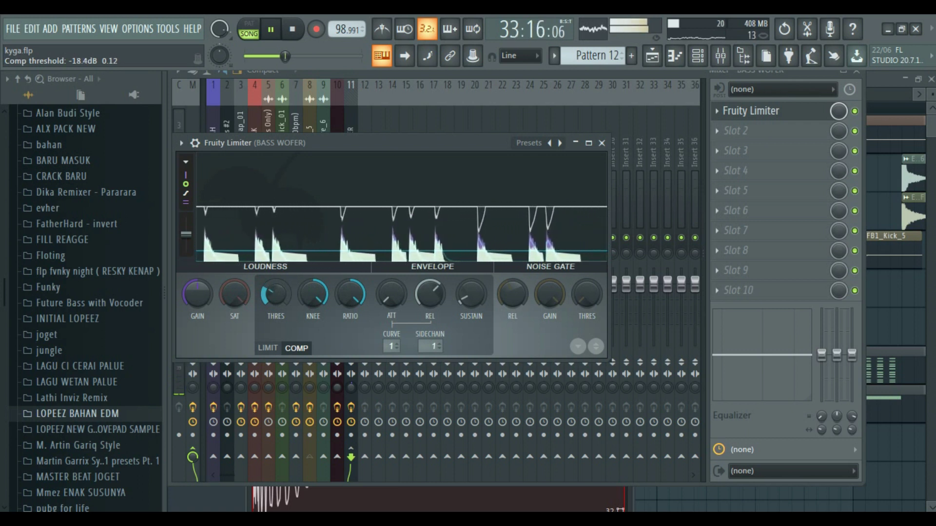
key(space)
Step: Return to the playlist and play from bar 24 to hear the build-up lead into the section at bar 27
key(F5)
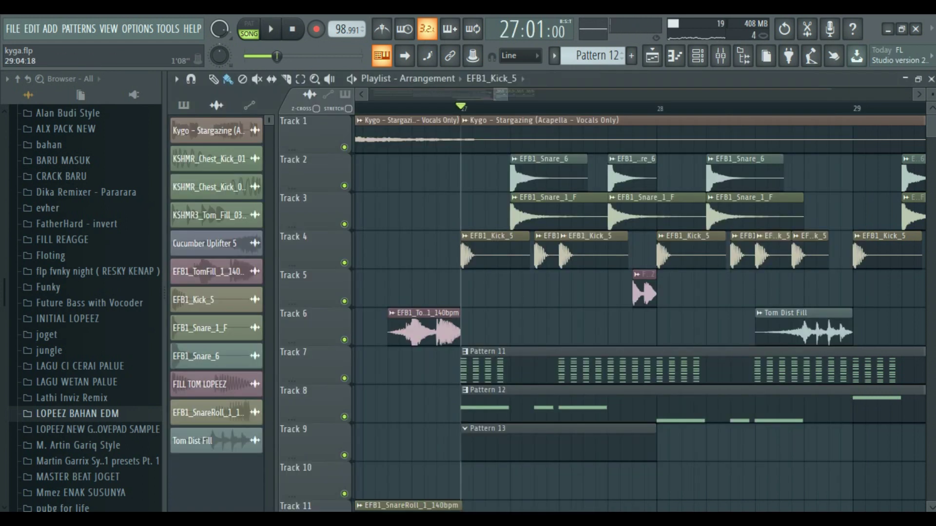
key(F5)
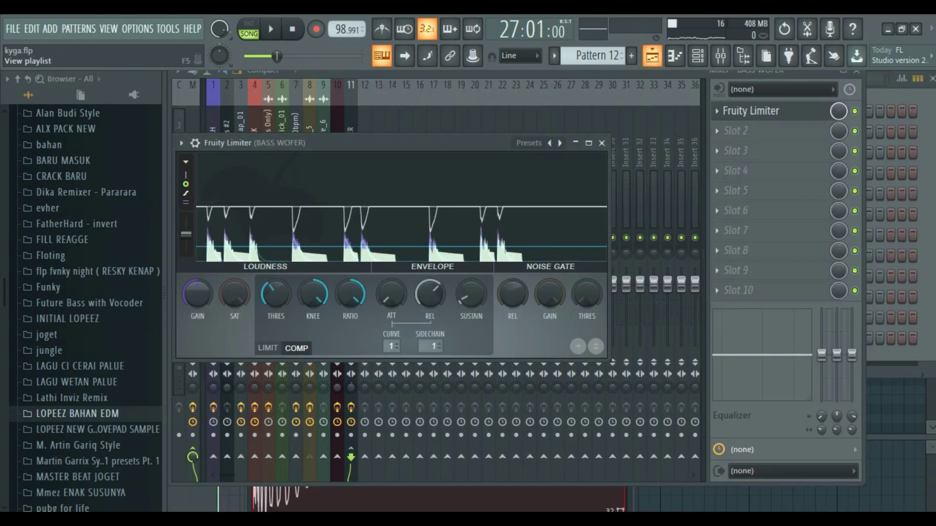
key(F5)
scroll(566, 108, down, 5)
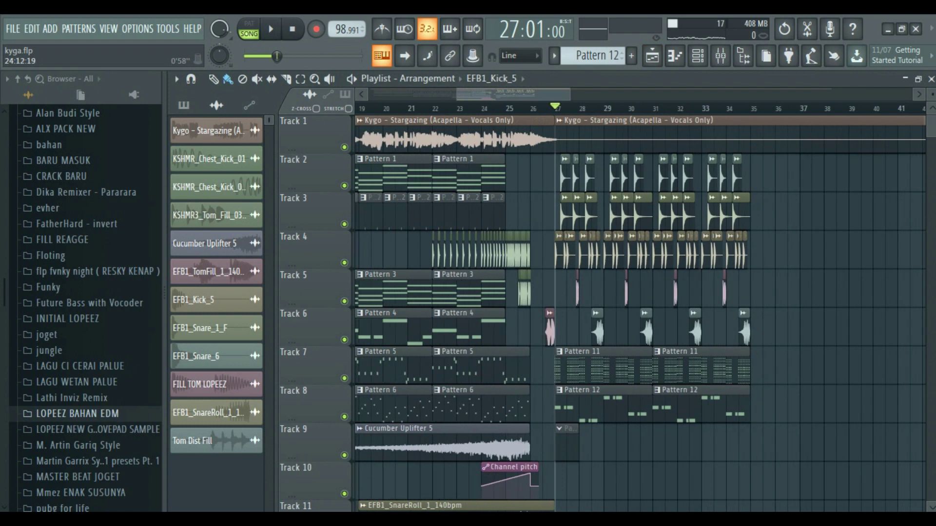
click(493, 107)
key(space)
scroll(517, 109, down, 5)
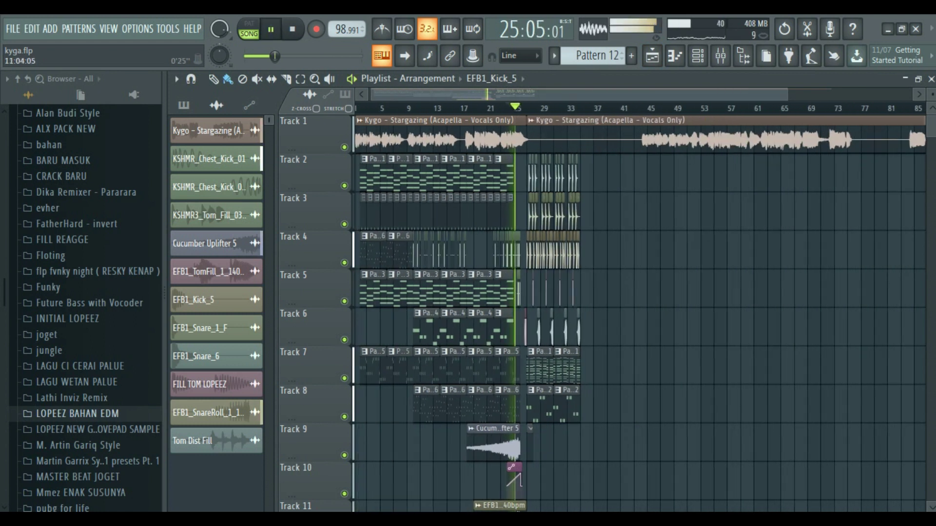
scroll(422, 108, up, 1)
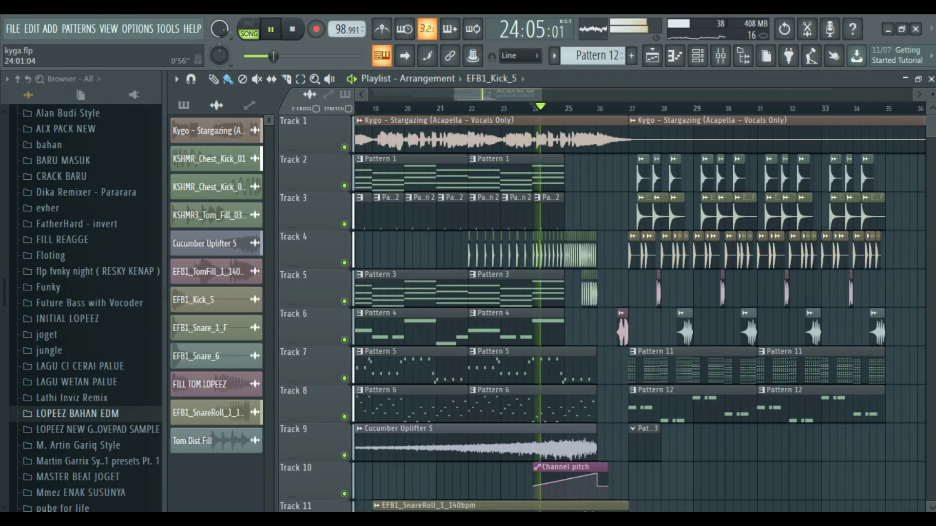
scroll(678, 253, up, 5)
scroll(414, 244, down, 2)
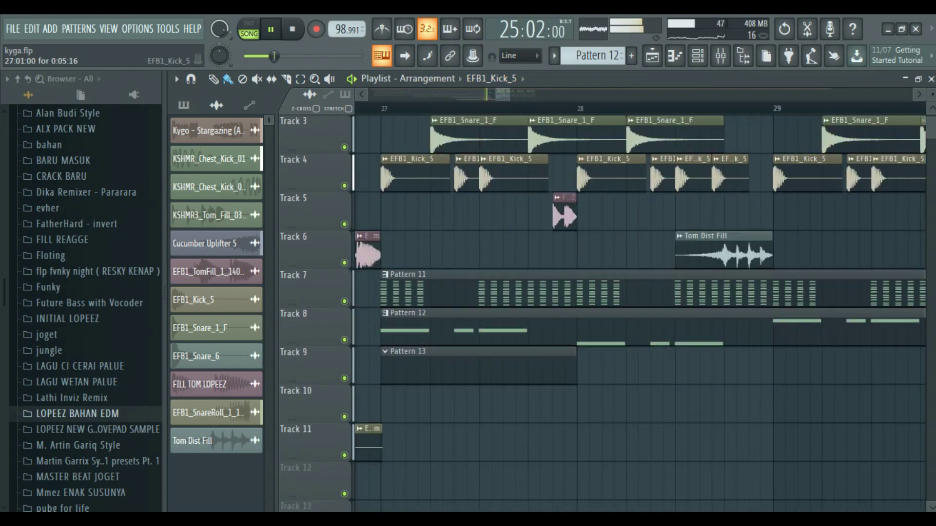
scroll(416, 244, down, 5)
scroll(416, 244, up, 3)
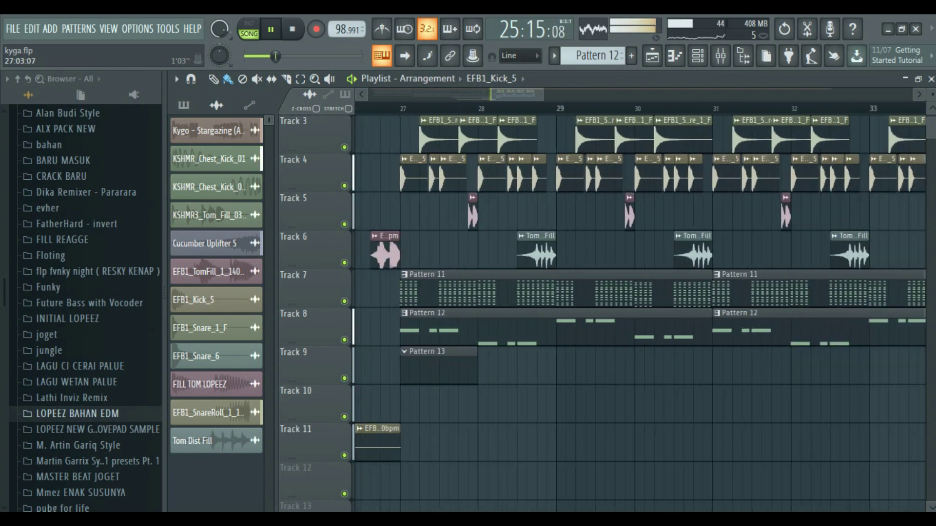
scroll(415, 244, down, 5)
scroll(639, 312, up, 6)
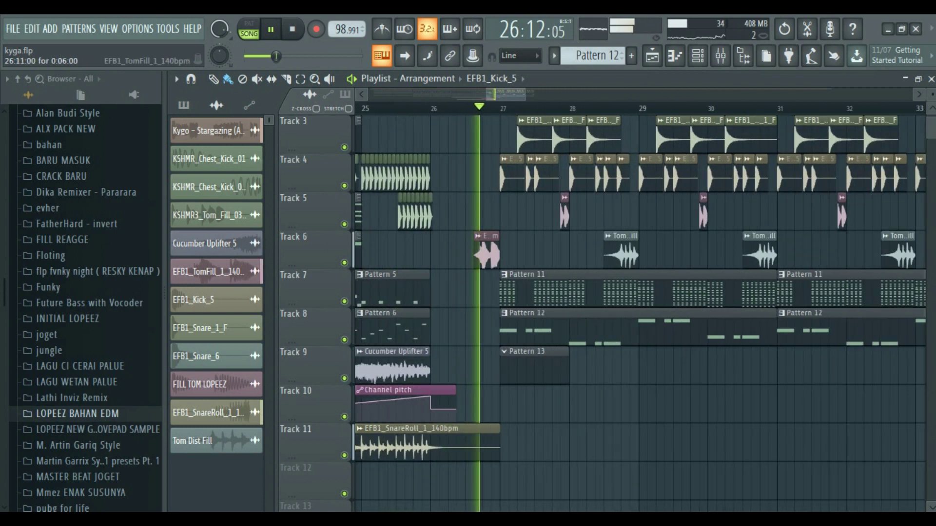
Step: Rebalance the mixer during playback by lowering the EFB1_Snare_6 track and raising the Harmless track
double_click(490, 259)
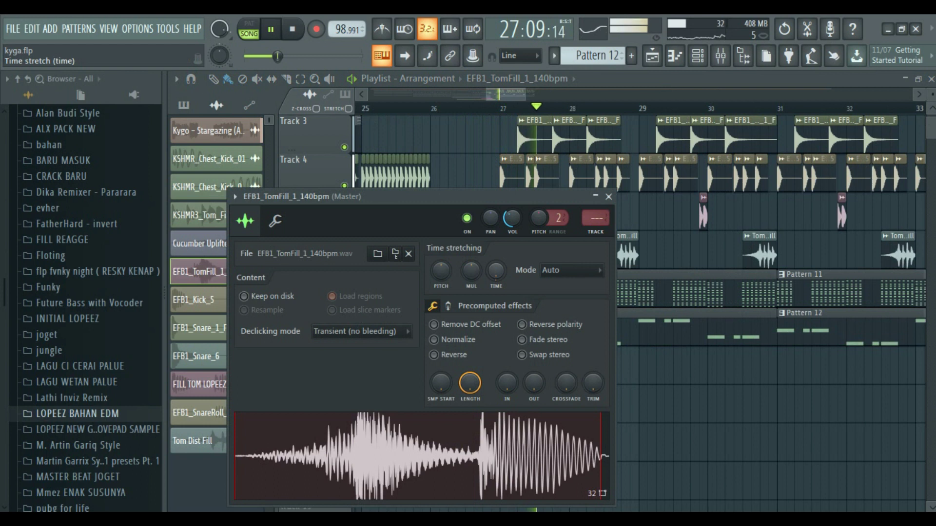
click(543, 173)
click(634, 288)
click(720, 55)
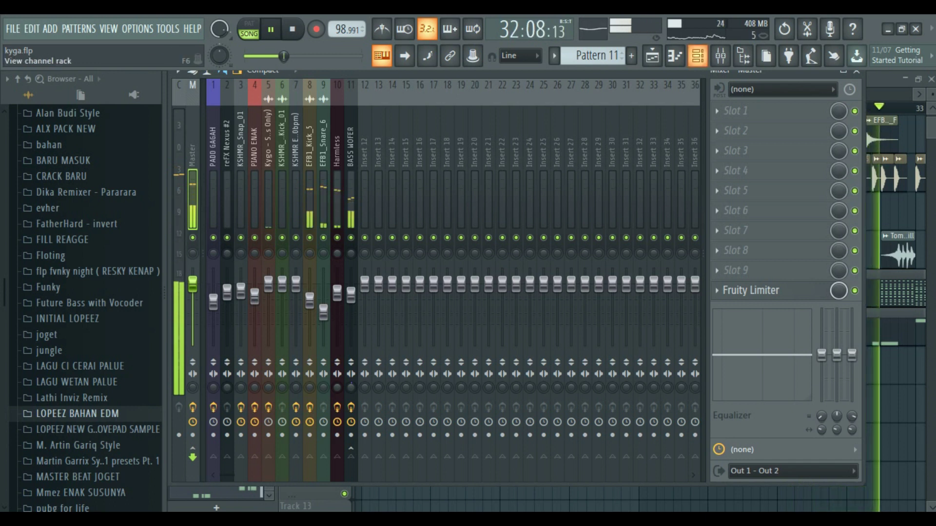
Step: Open the channel settings of the EFB1_Snare_6 and EFB1_Snare_1_F samples and replay the song from bar 24
click(698, 56)
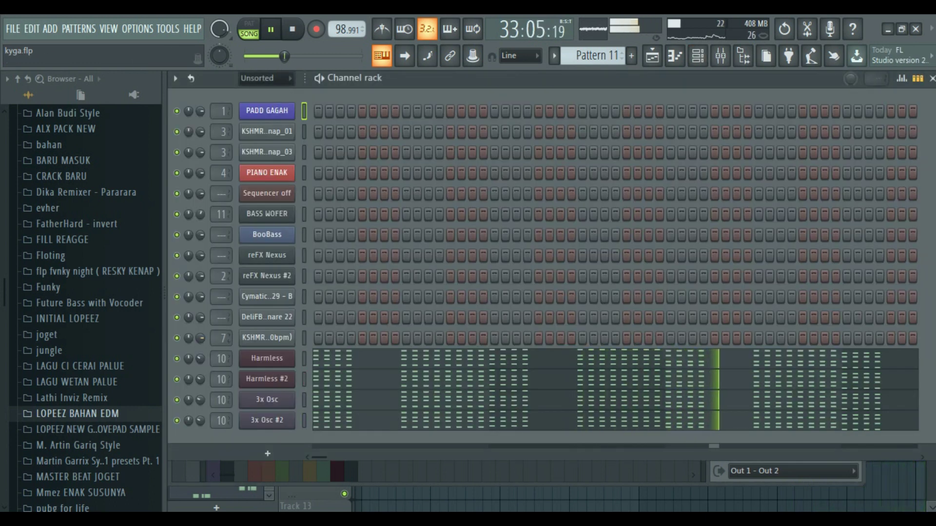
key(F5)
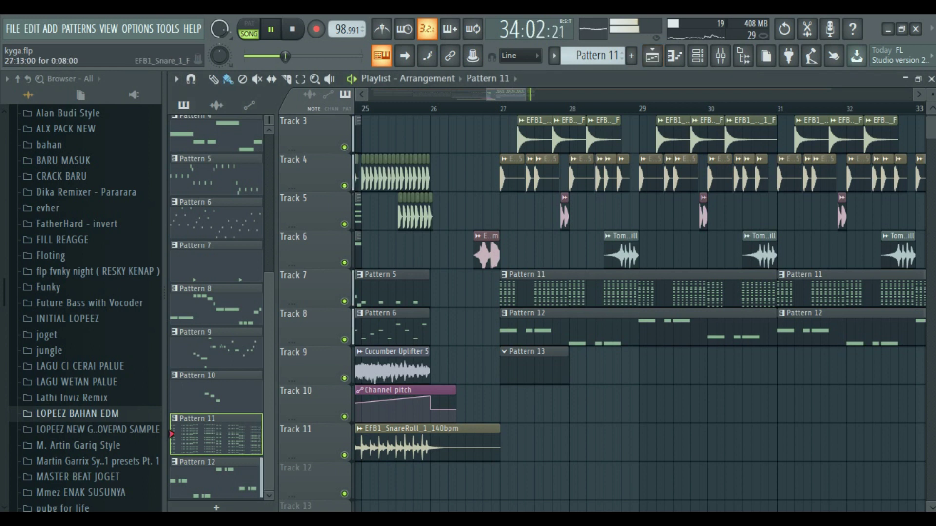
key(space)
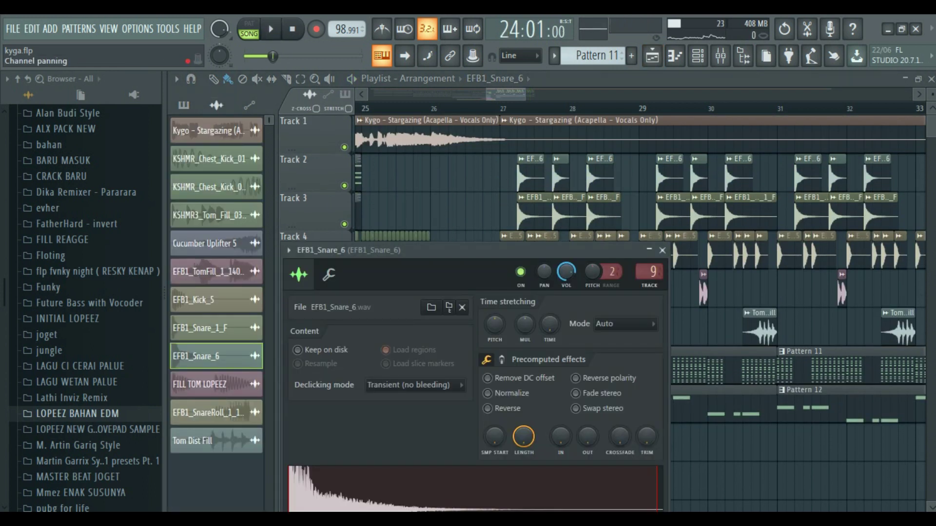
double_click(535, 197)
key(space)
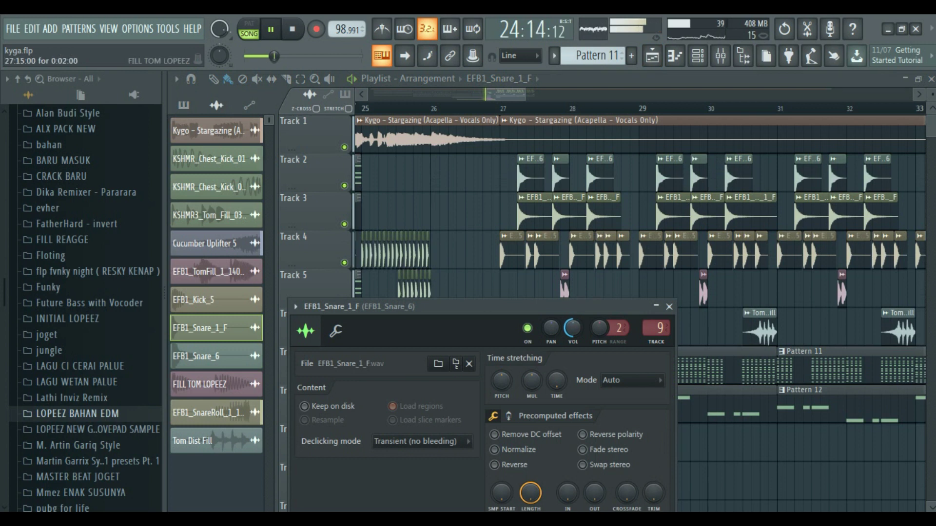
Step: Open the channel settings of the EFB1_TomFill_1_140bpm sample and of the EFB1_Kick_5 sample during playback
double_click(565, 288)
double_click(475, 336)
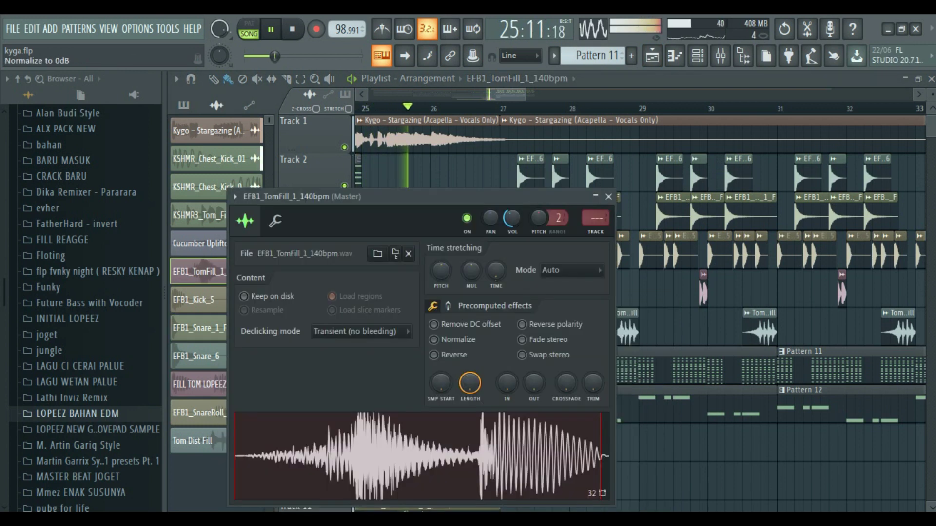
key(Escape)
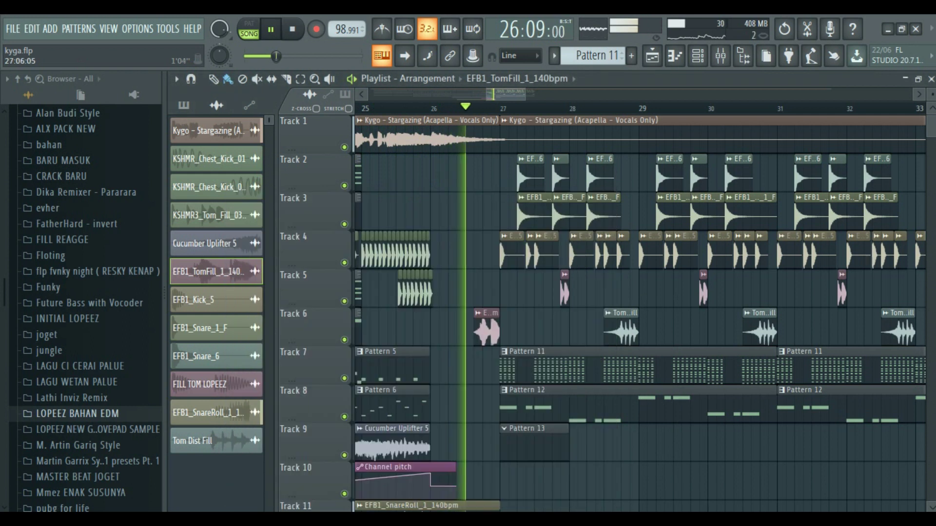
scroll(528, 248, up, 3)
double_click(507, 249)
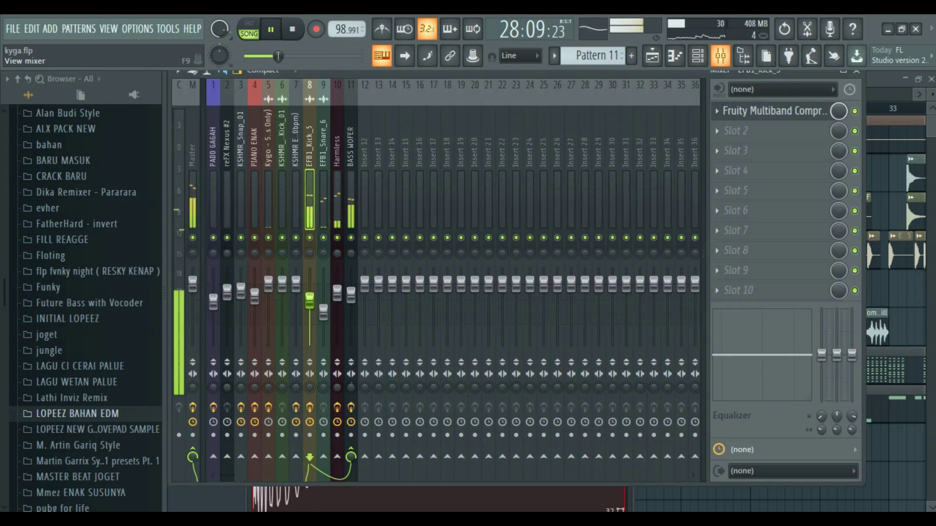
Step: Raise the EFB1_Snare_6 mixer track and lower the Harmless track during playback, and return to the playlist with playback stopped
click(721, 56)
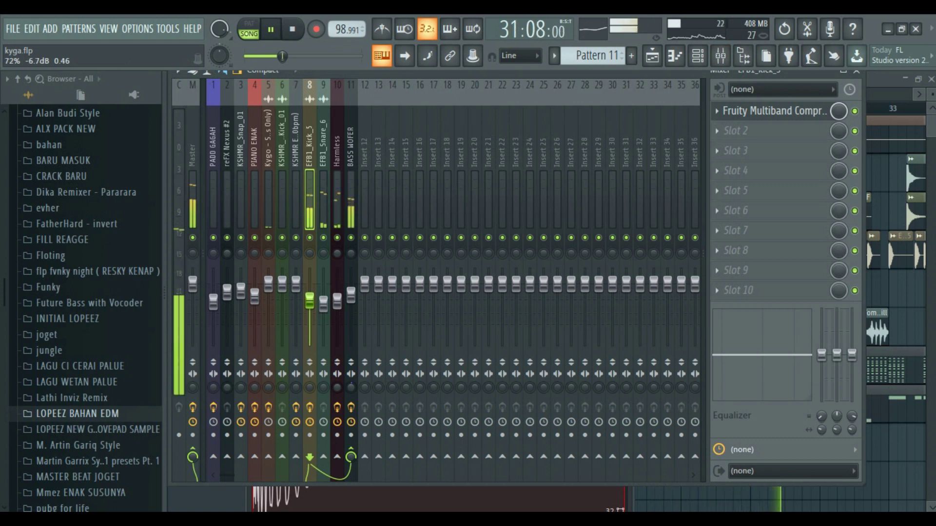
click(652, 55)
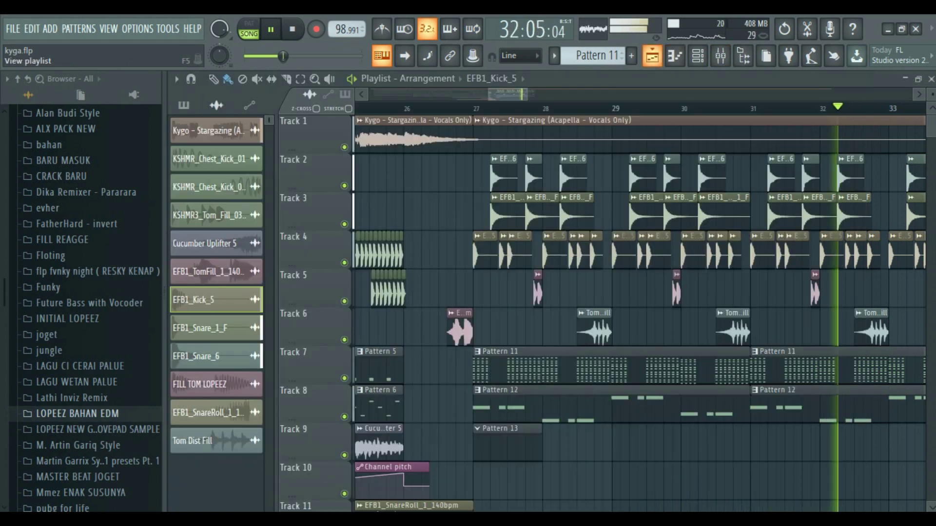
key(space)
Step: Replay the build-up around bars 23 and 24 in the playlist to check the new mix levels
scroll(543, 292, down, 3)
scroll(542, 293, up, 1)
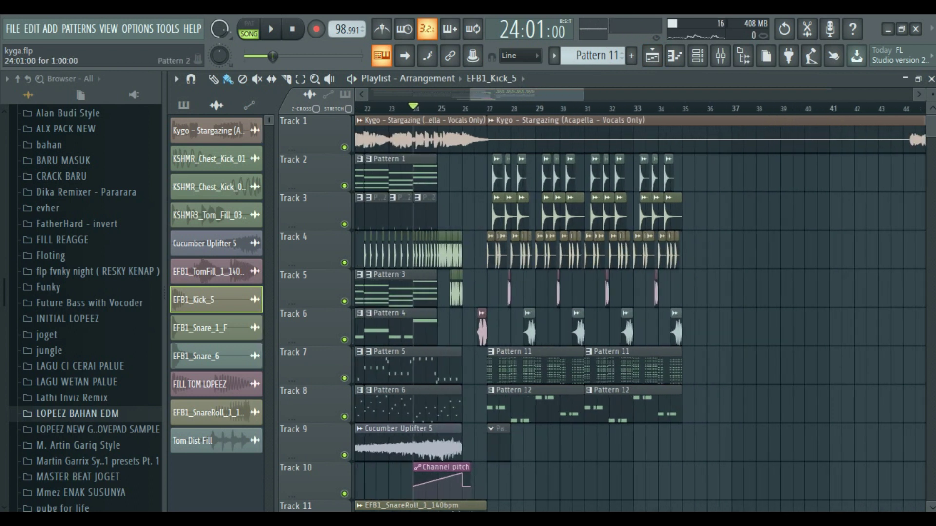
key(space)
scroll(639, 312, down, 3)
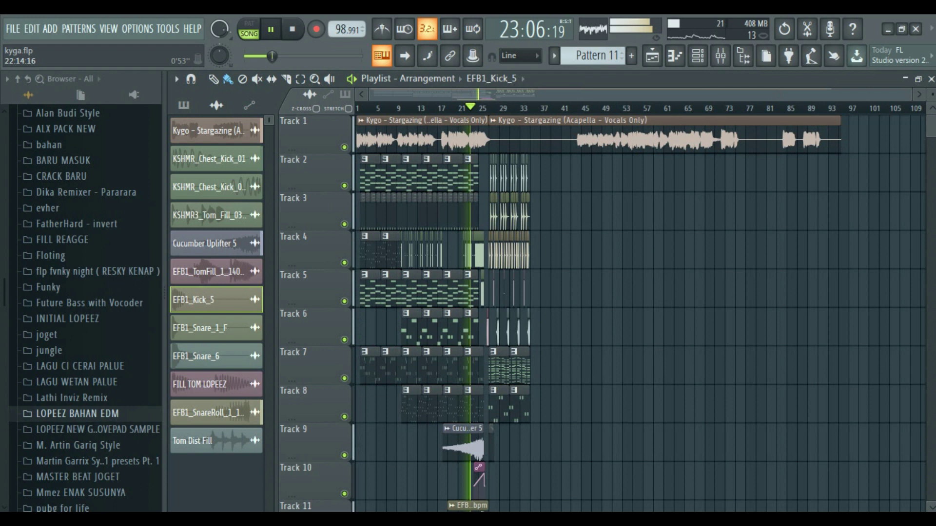
scroll(489, 107, up, 3)
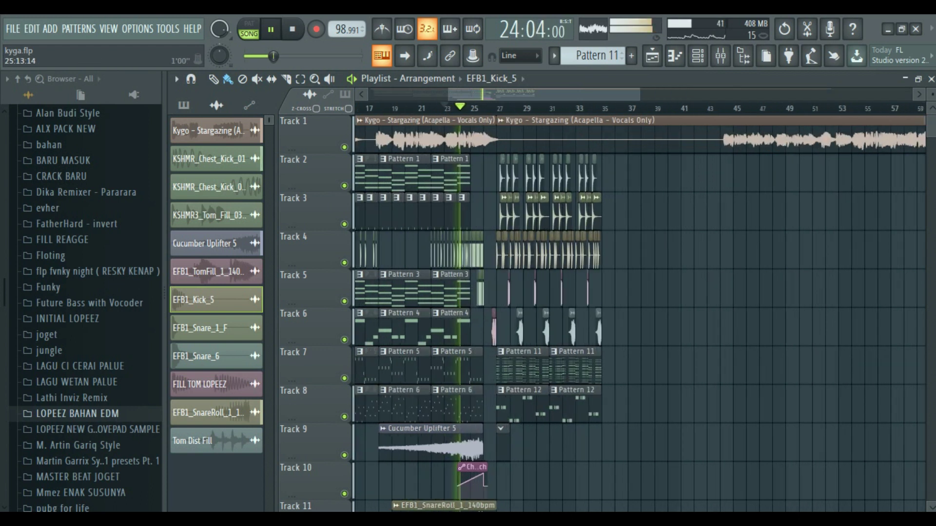
Step: Move the playback position to bar 27, play the start of the new section and stop playback
key(space)
click(487, 107)
click(507, 108)
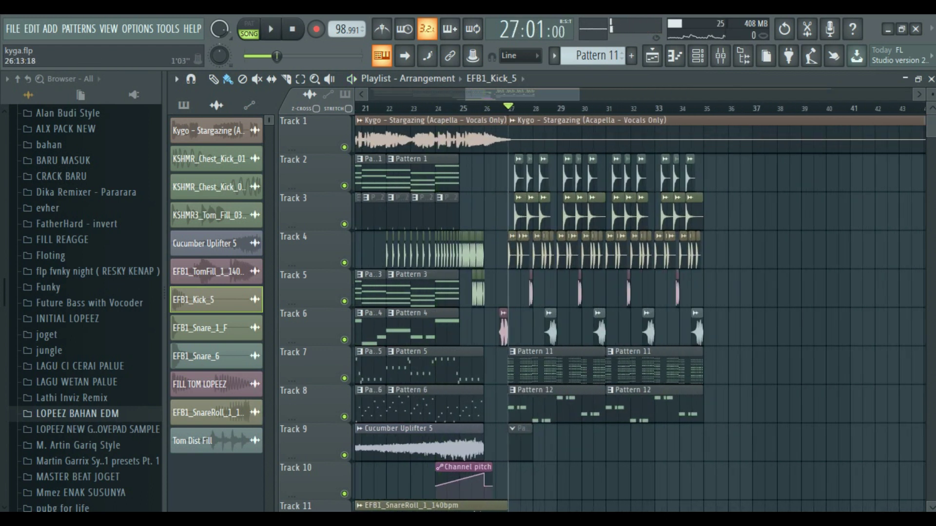
scroll(508, 108, up, 2)
scroll(508, 107, down, 1)
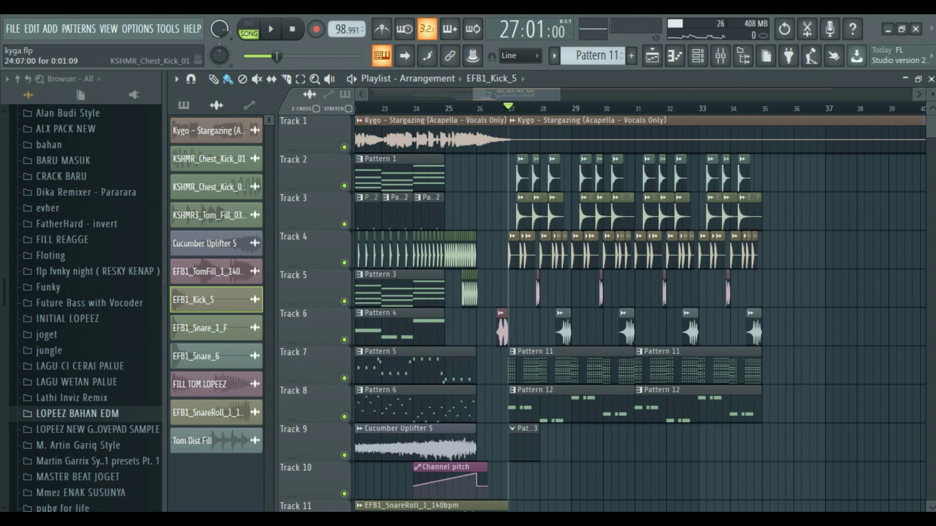
key(space)
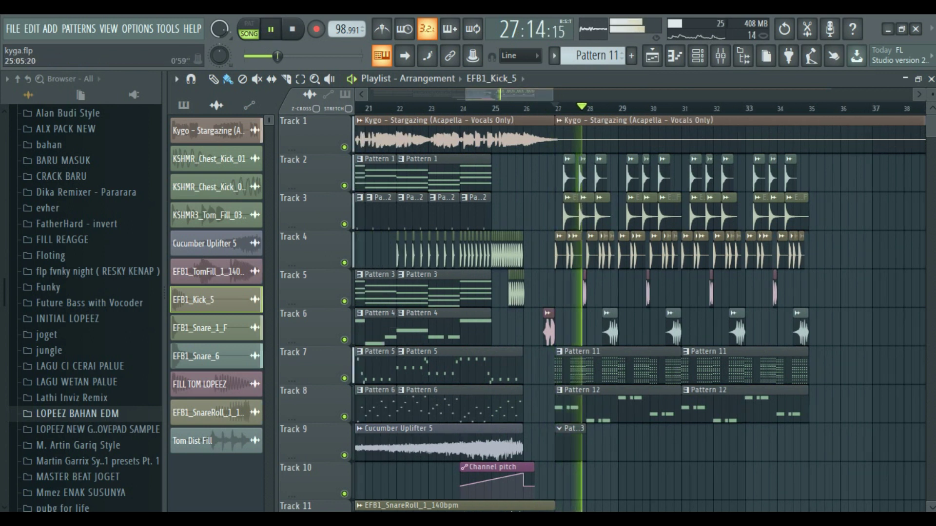
key(space)
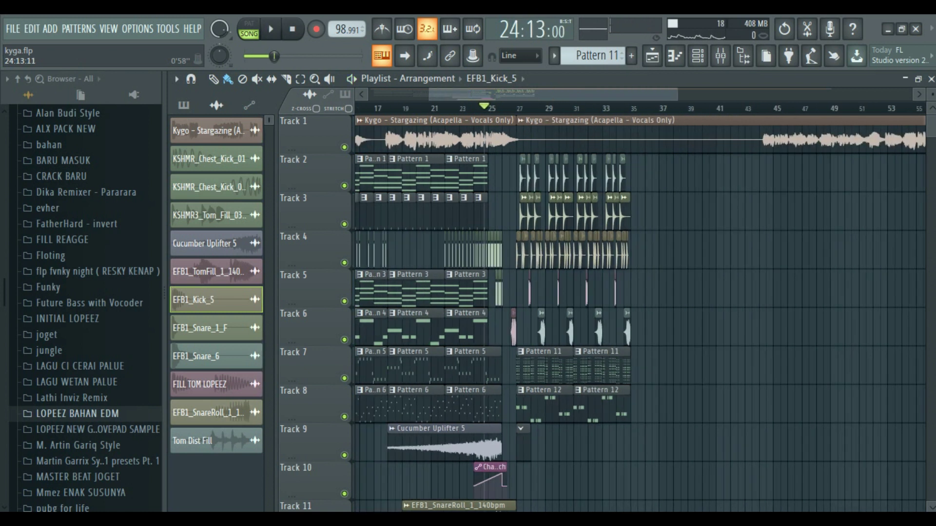